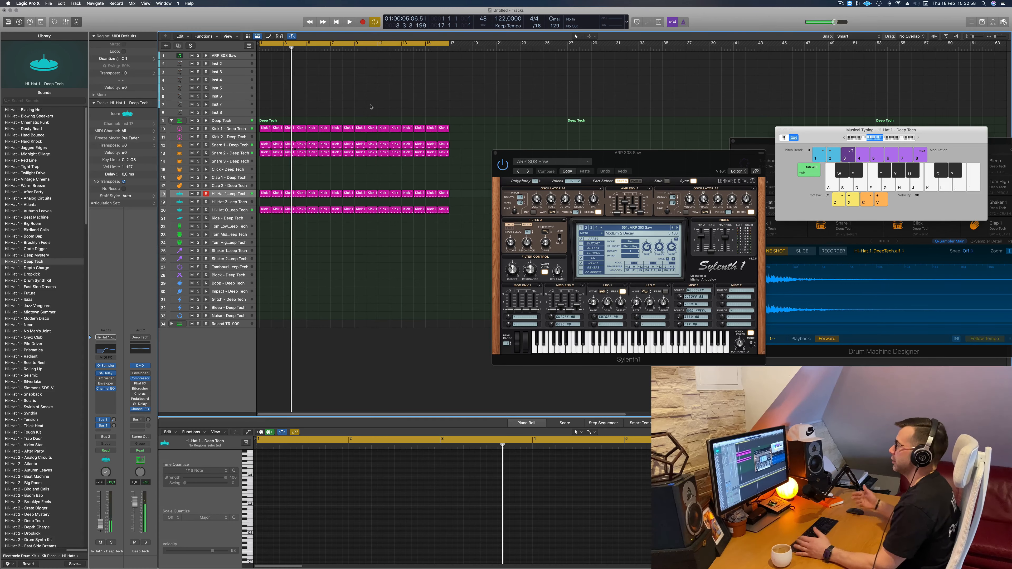
# - Play the beat from the start and load the BS Big Bass preset in Sylenth1 on the ARP 303 Saw track
pyautogui.click(228, 55)
pyautogui.press('Return')
pyautogui.press('space')
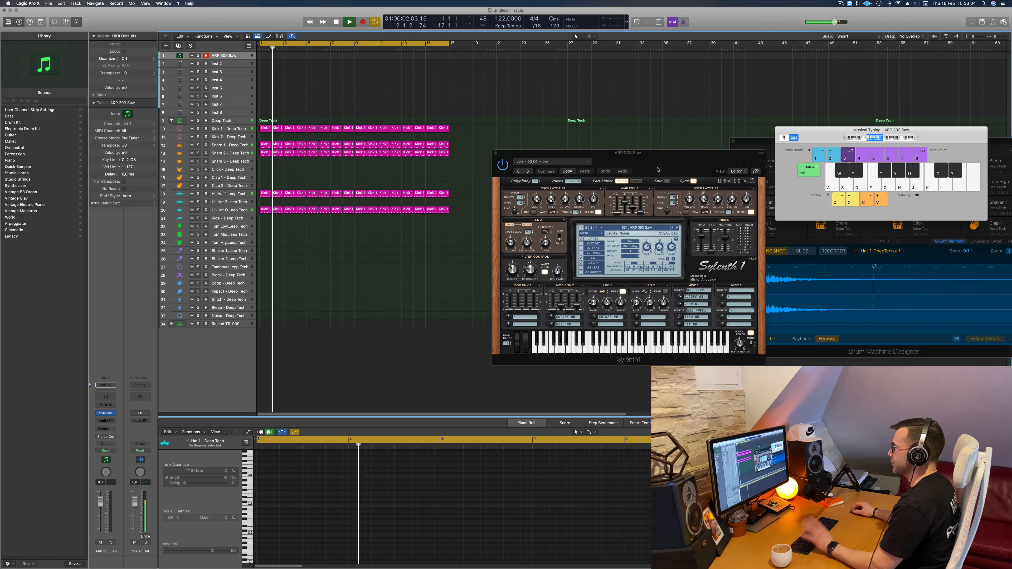
pyautogui.moveTo(679, 164); pyautogui.dragTo(563, 170)
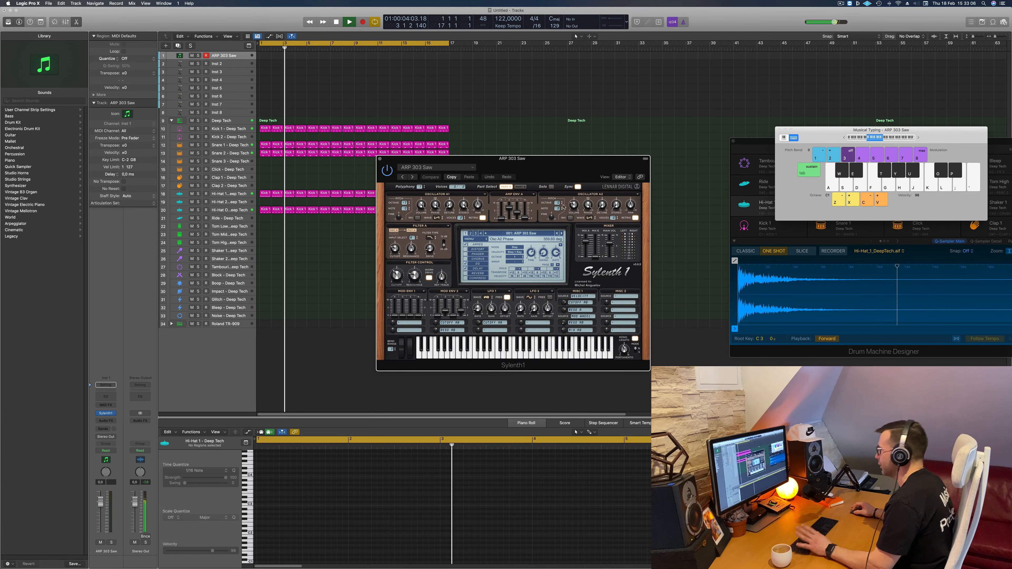
pyautogui.click(540, 235)
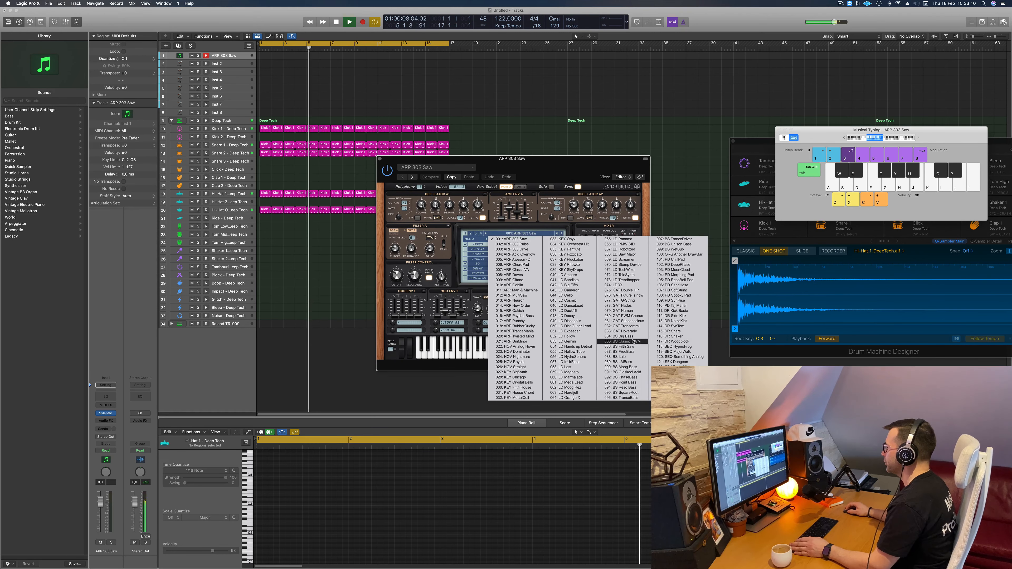
pyautogui.click(621, 336)
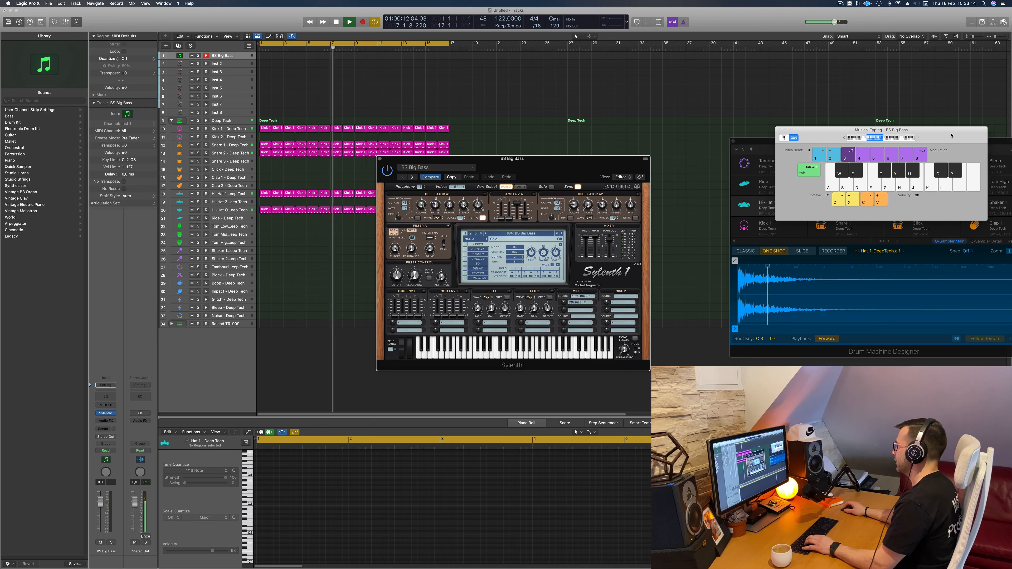
# - Reposition the Musical Typing window and enlarge the row height of the BS Big Bass track
pyautogui.moveTo(952, 135); pyautogui.dragTo(890, 134)
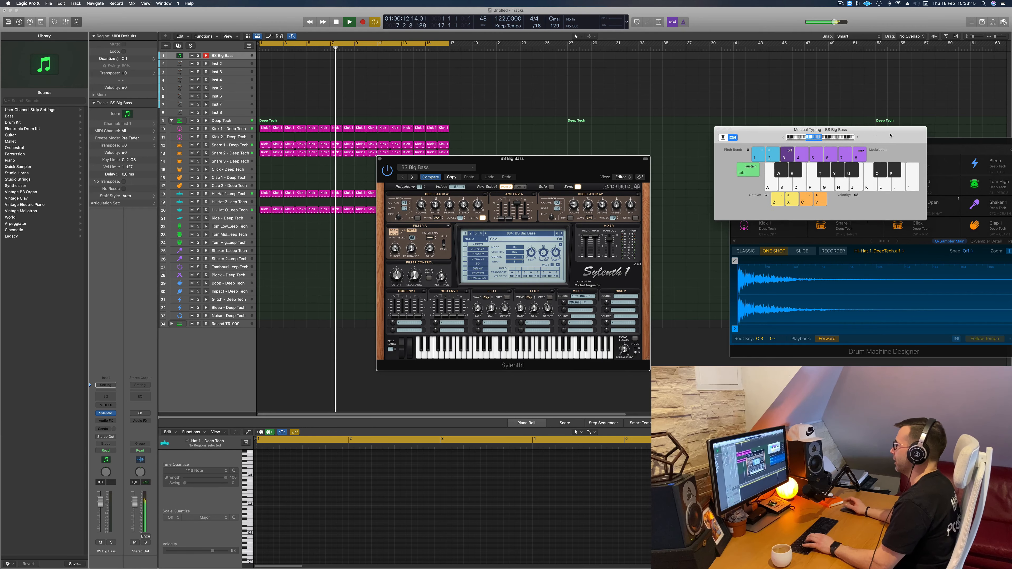
pyautogui.click(232, 57)
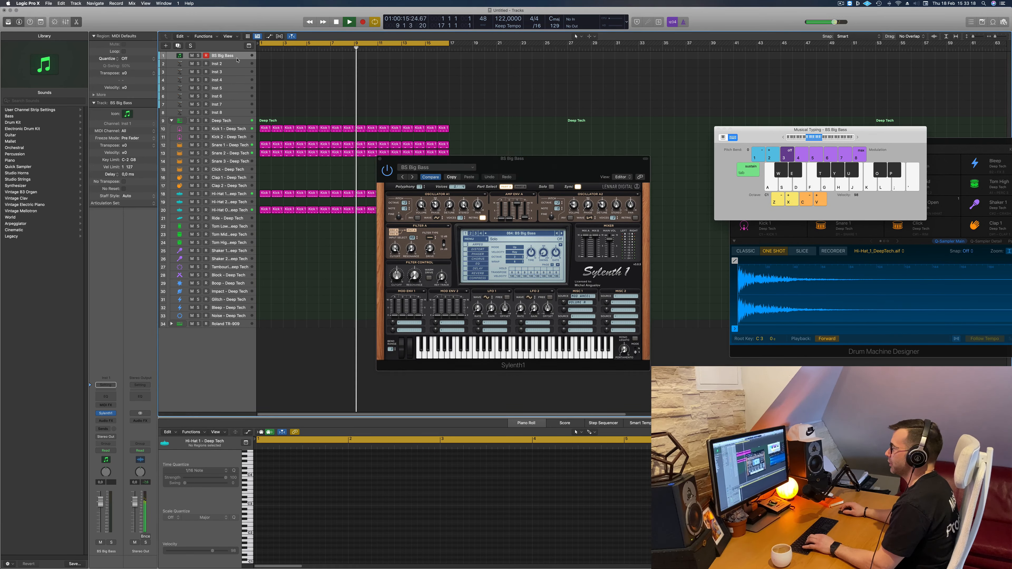
pyautogui.moveTo(237, 60); pyautogui.dragTo(238, 88)
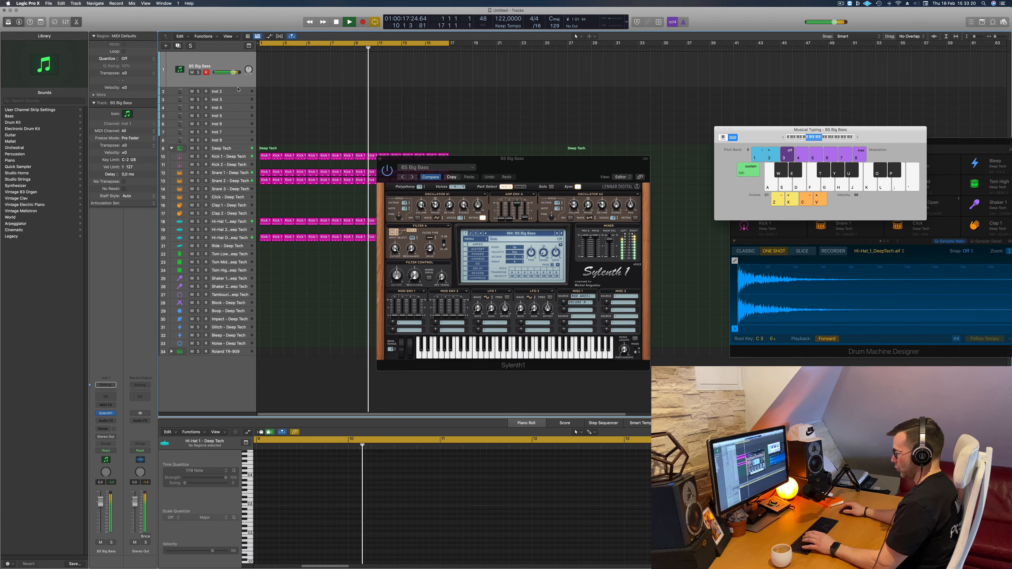
# - Audition the BS Big Bass and BS Classic PWM presets with a few notes over the beat
pyautogui.press('k')
pyautogui.press('l')
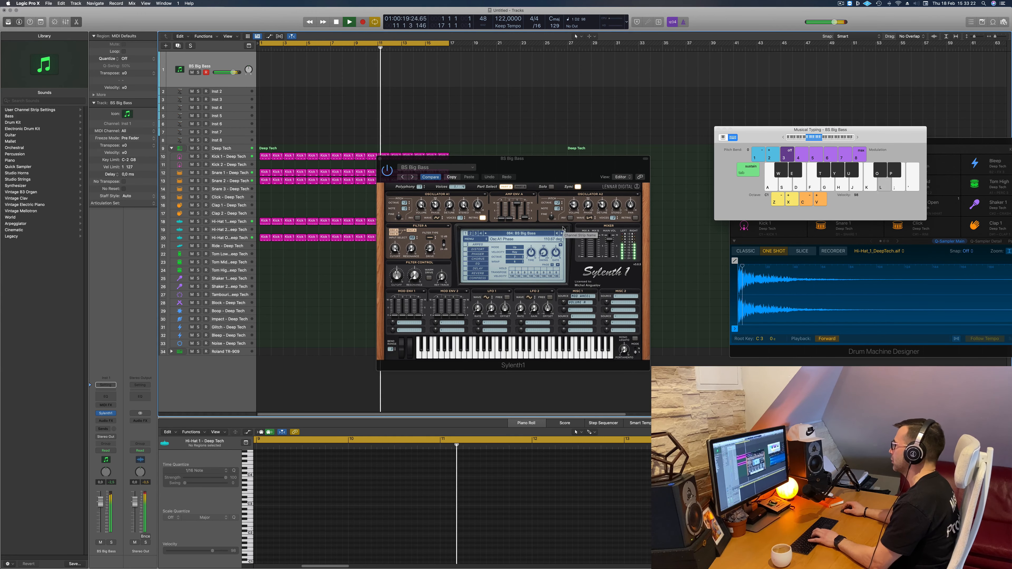
pyautogui.click(558, 234)
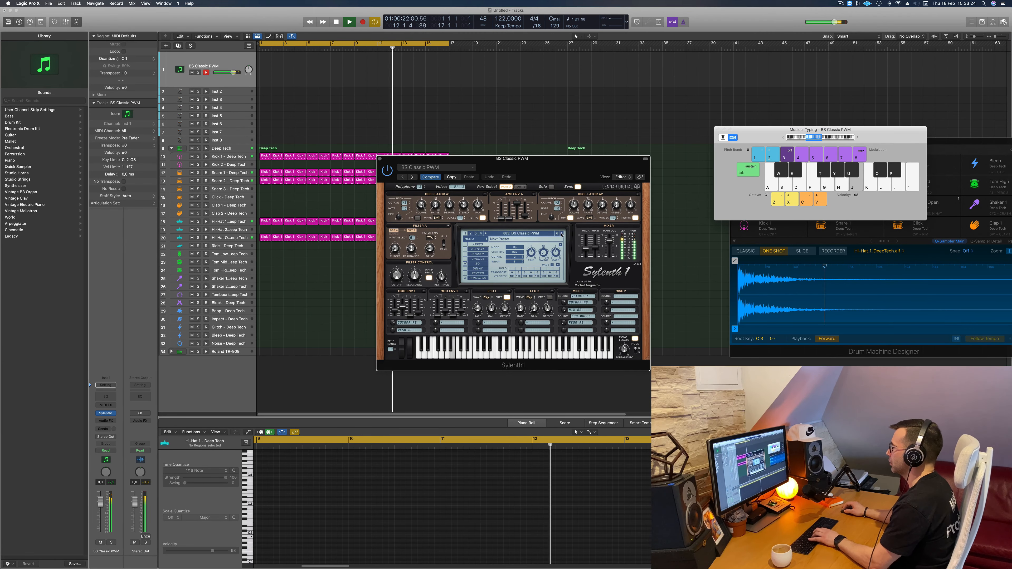
pyautogui.press('k')
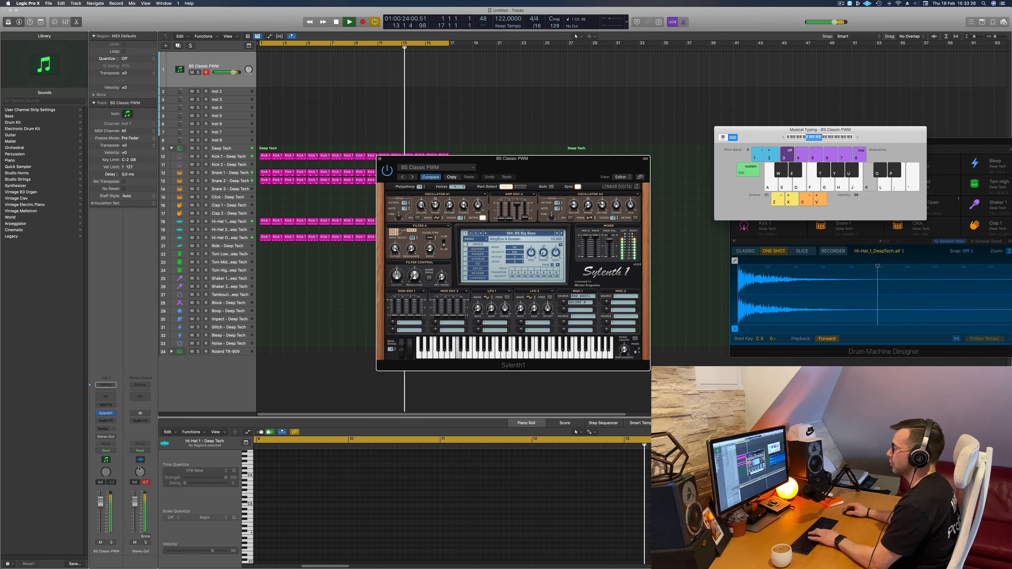
# - Lower the bass track's volume and advance the Sylenth1 preset to BS Fifth Saw
pyautogui.moveTo(101, 502); pyautogui.dragTo(101, 519)
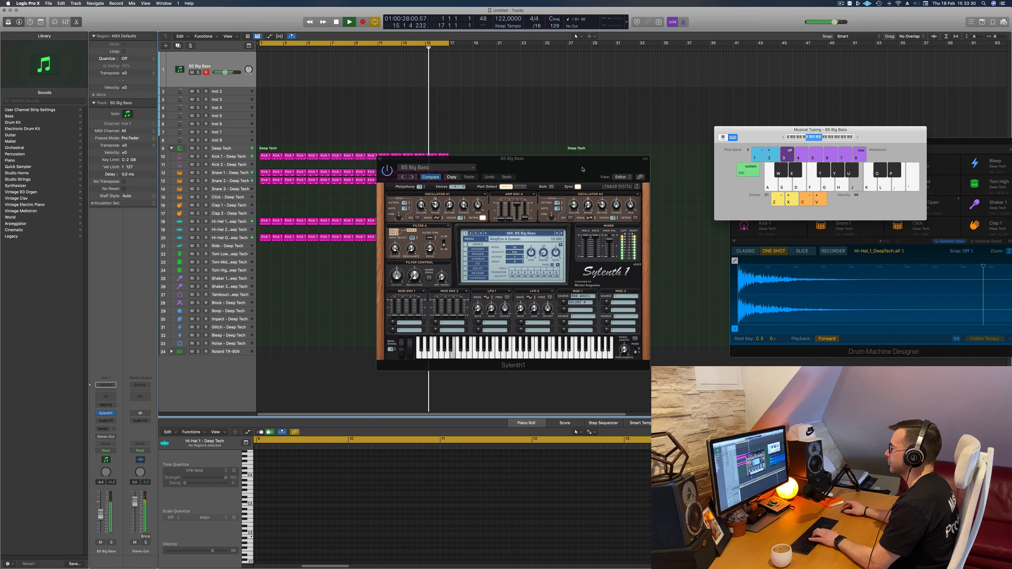
pyautogui.click(562, 233)
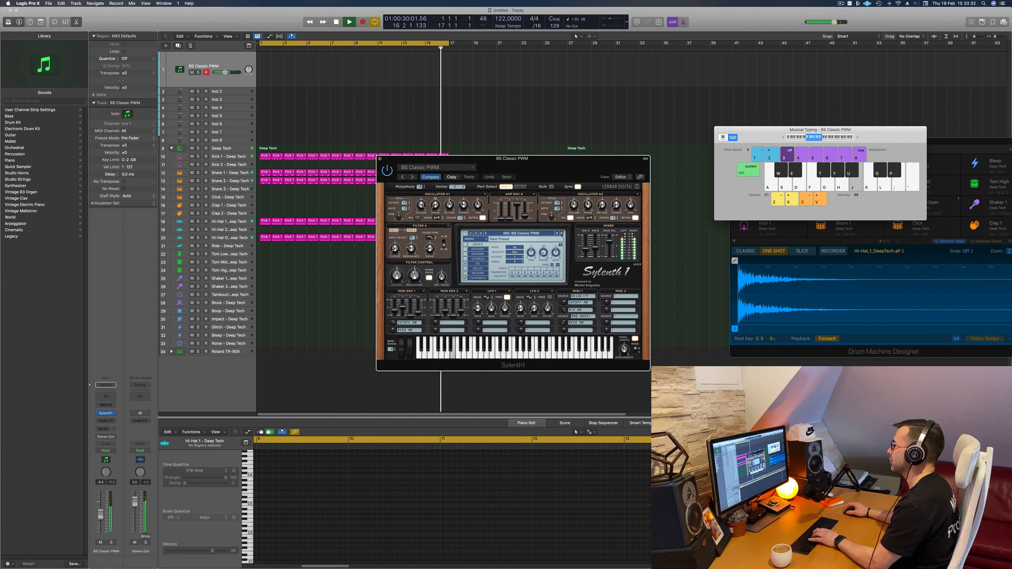
pyautogui.click(562, 233)
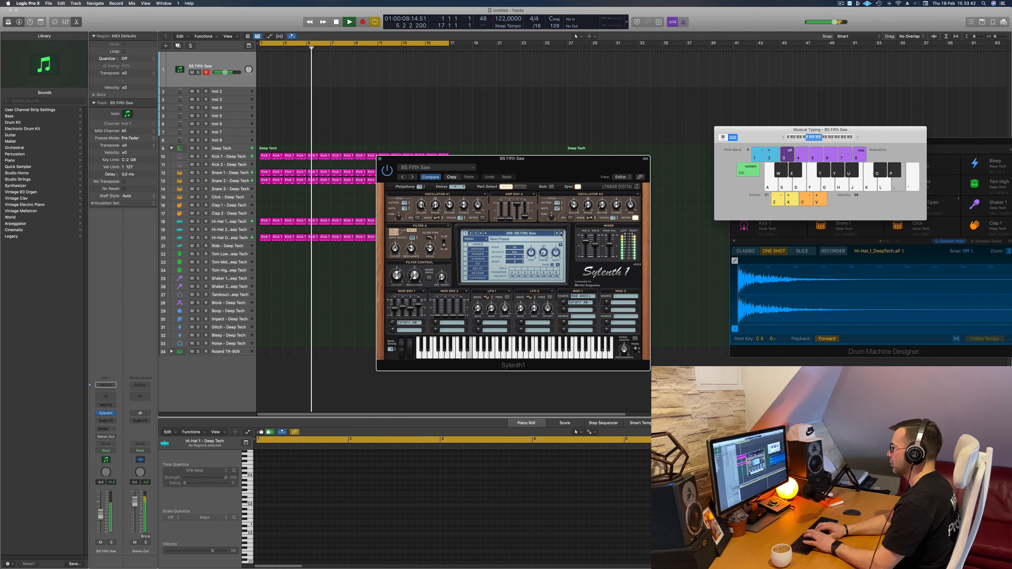
# - Try out a bass line with the BS Fifth Saw sound over the playing beat using Musical Typing
pyautogui.press('d')
pyautogui.press(';')
pyautogui.press('l')
pyautogui.press(';')
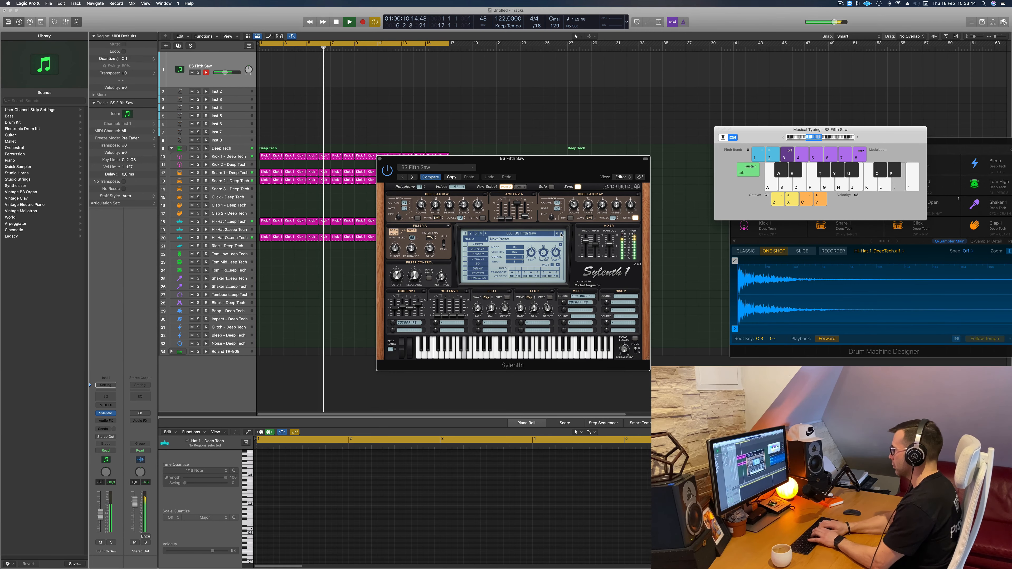
pyautogui.press('k')
pyautogui.press("'")
pyautogui.press('j')
pyautogui.press(';')
pyautogui.press('l')
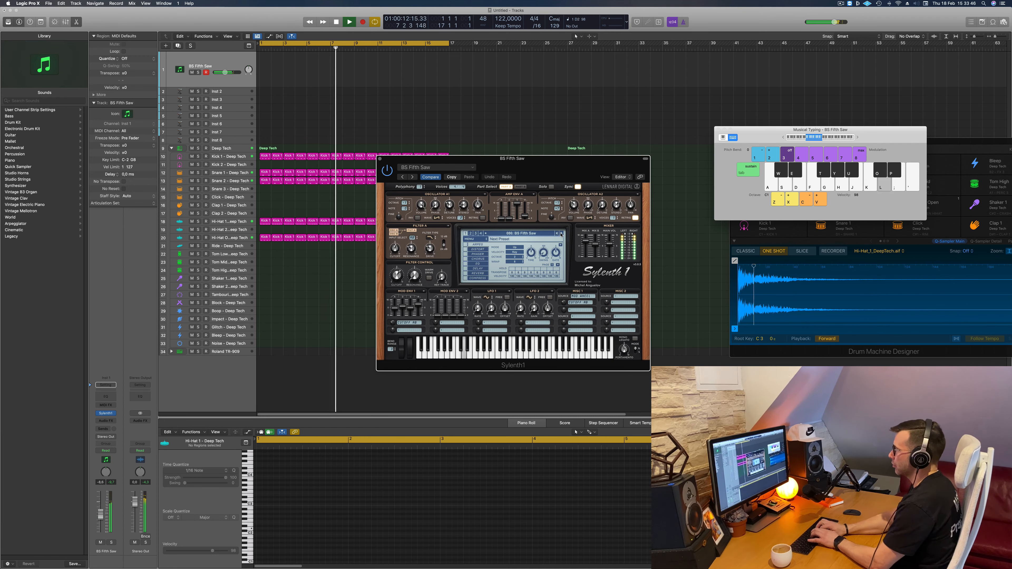
pyautogui.press('j')
pyautogui.press('j')
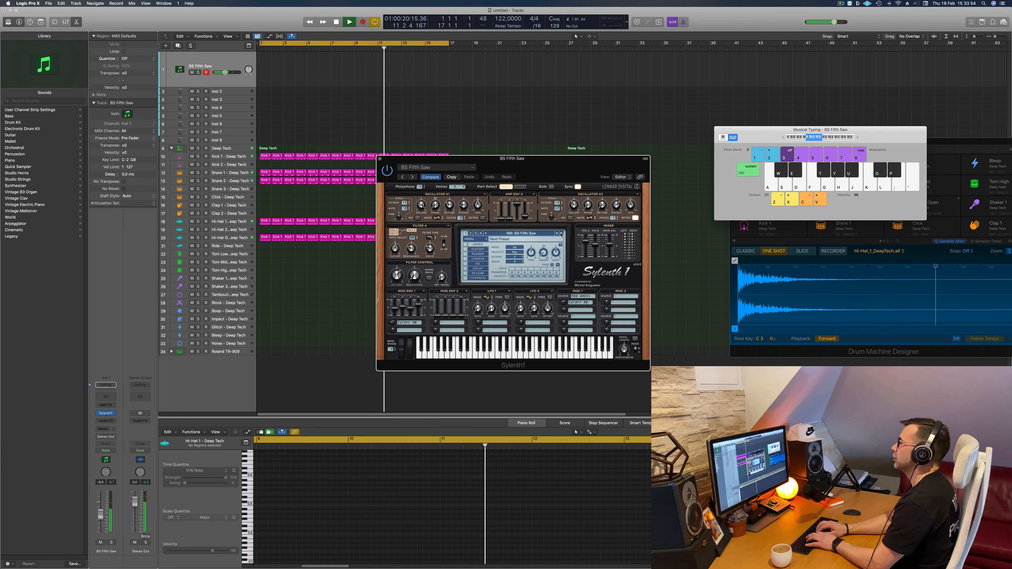
# - Record a bass line on the BS Fifth Saw track with Musical Typing while the 16-bar beat cycles
pyautogui.press('r')
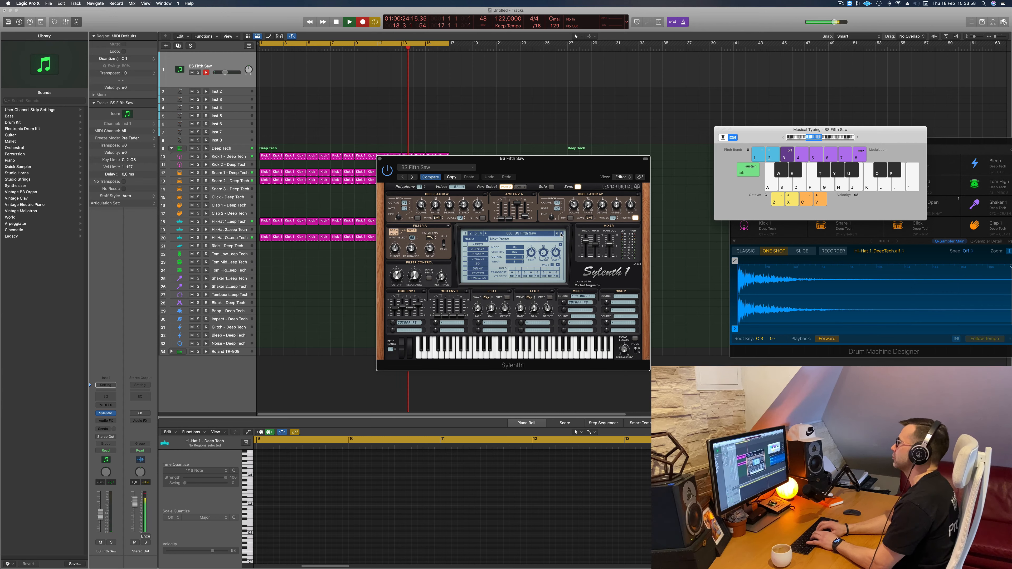
pyautogui.press('j')
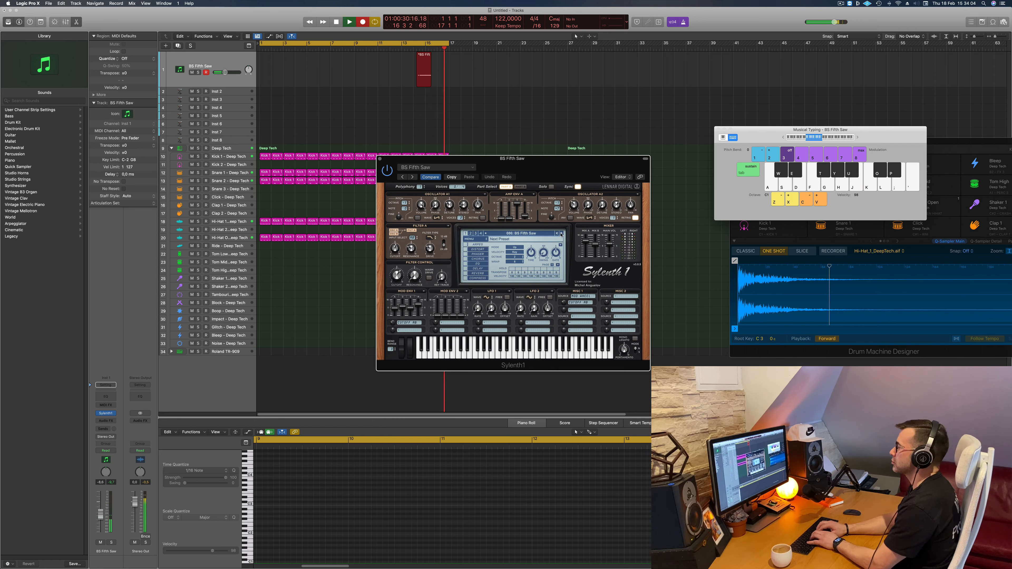
pyautogui.press('space')
pyautogui.press('j')
pyautogui.press('j')
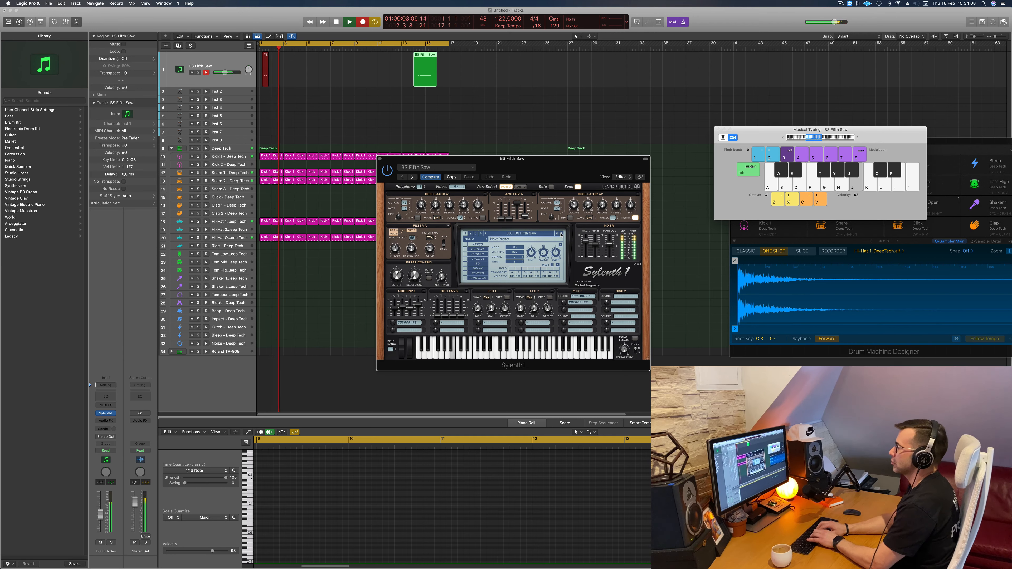
pyautogui.press('k')
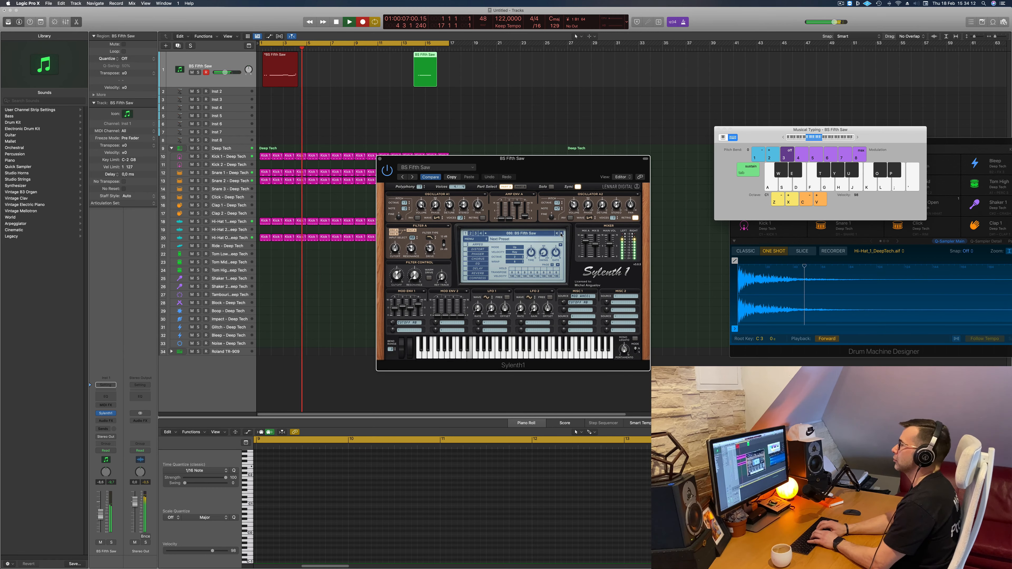
pyautogui.press('j')
pyautogui.press('j')
pyautogui.press('j')
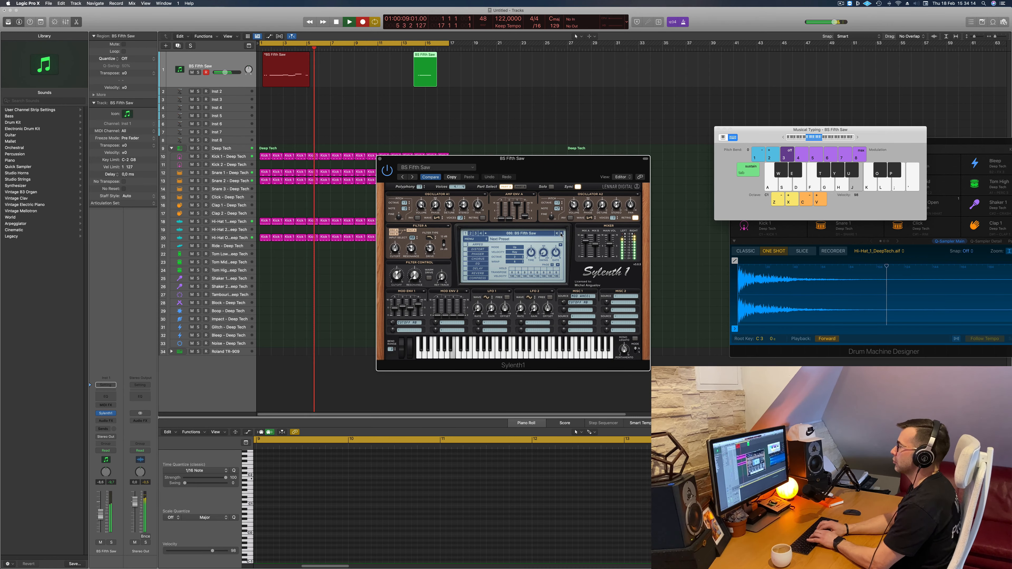
pyautogui.press(';')
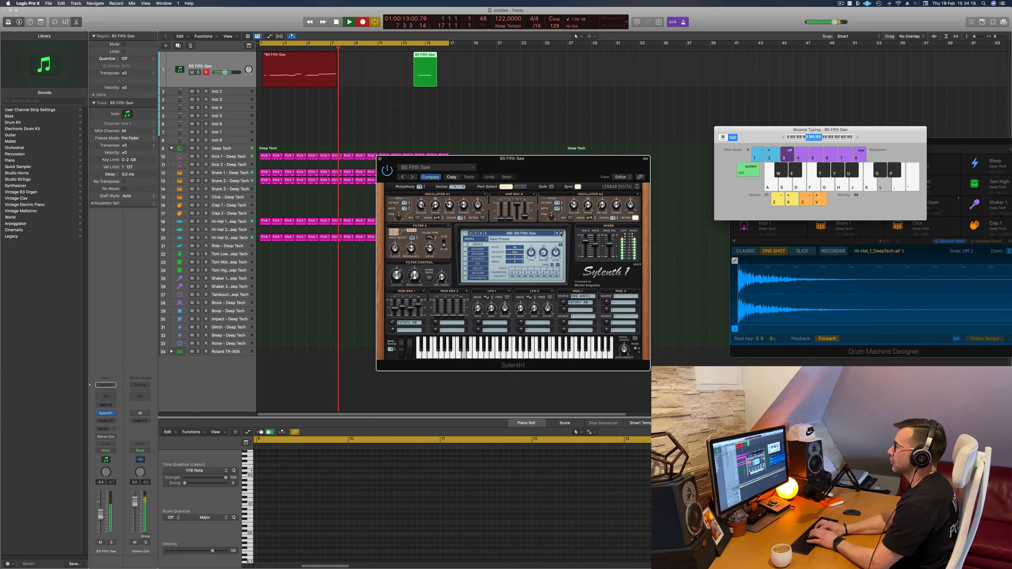
pyautogui.press('g')
pyautogui.press('h')
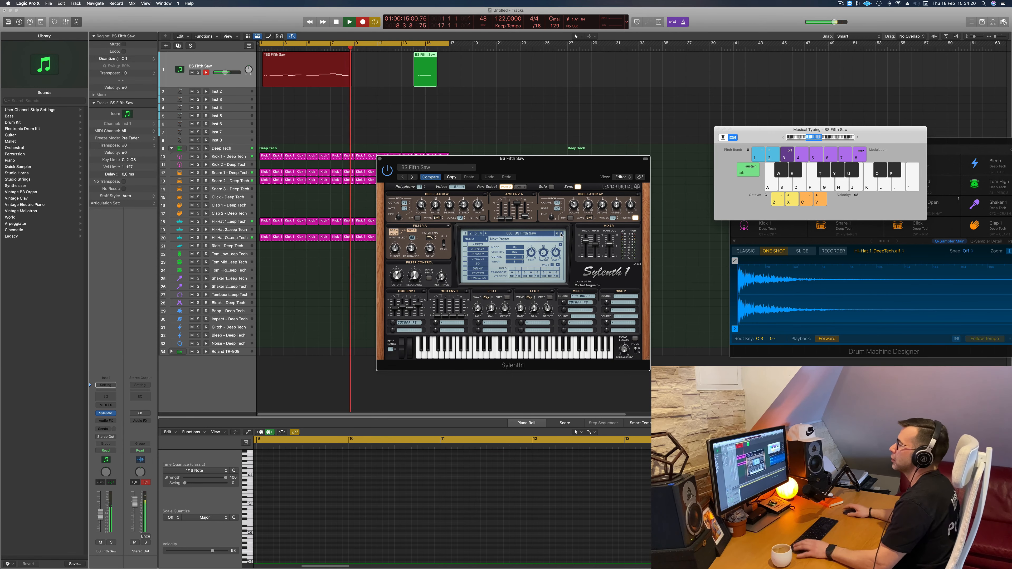
pyautogui.press('space')
# - Split the recorded BS Fifth Saw region at bar 5 and delete its first four bars
pyautogui.press('space')
pyautogui.keyDown('super'); pyautogui.doubleClick(308, 60); pyautogui.keyUp('super')
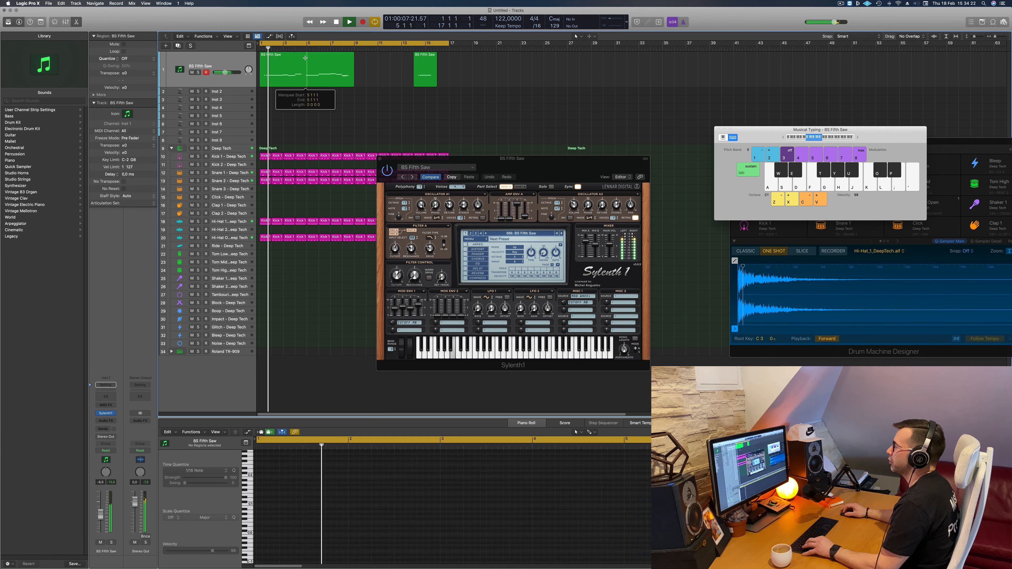
# - Move the remaining four-bar bass region to bar 1, quantize all its notes to 1/16, and play it back
pyautogui.press('space')
pyautogui.click(288, 67)
pyautogui.press('Delete')
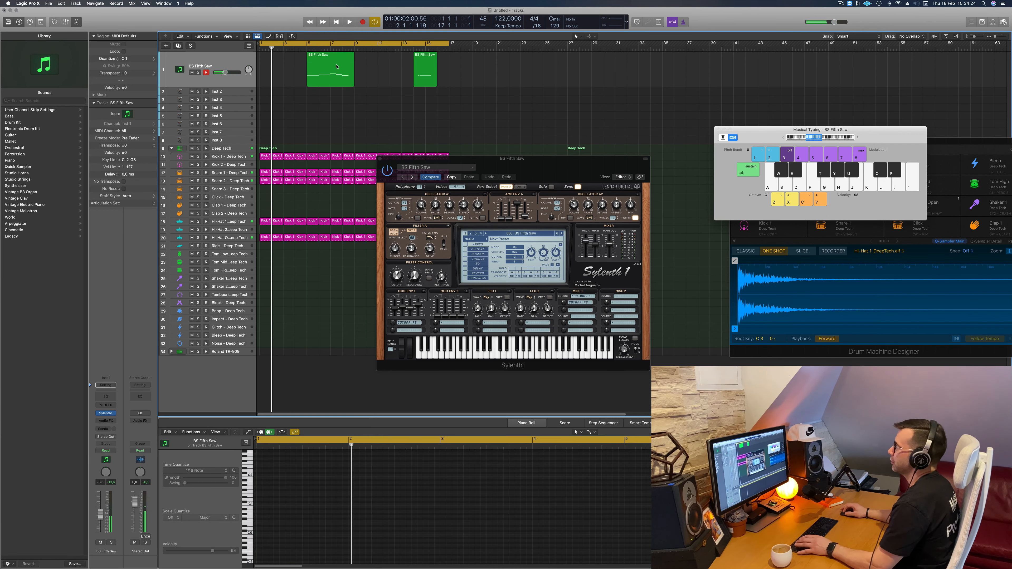
pyautogui.moveTo(325, 68); pyautogui.dragTo(278, 68)
pyautogui.press('space')
pyautogui.press('space')
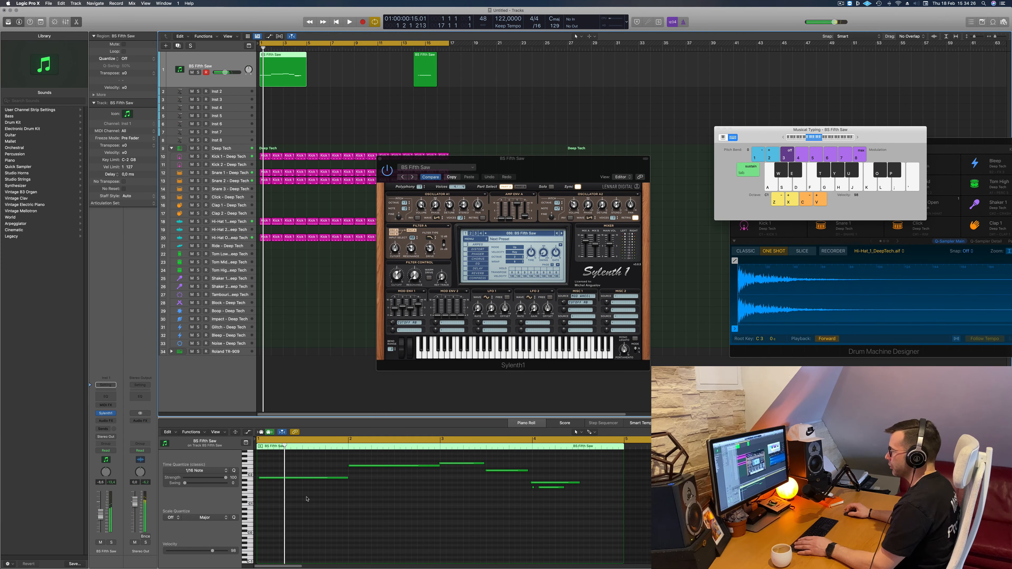
pyautogui.click(318, 498)
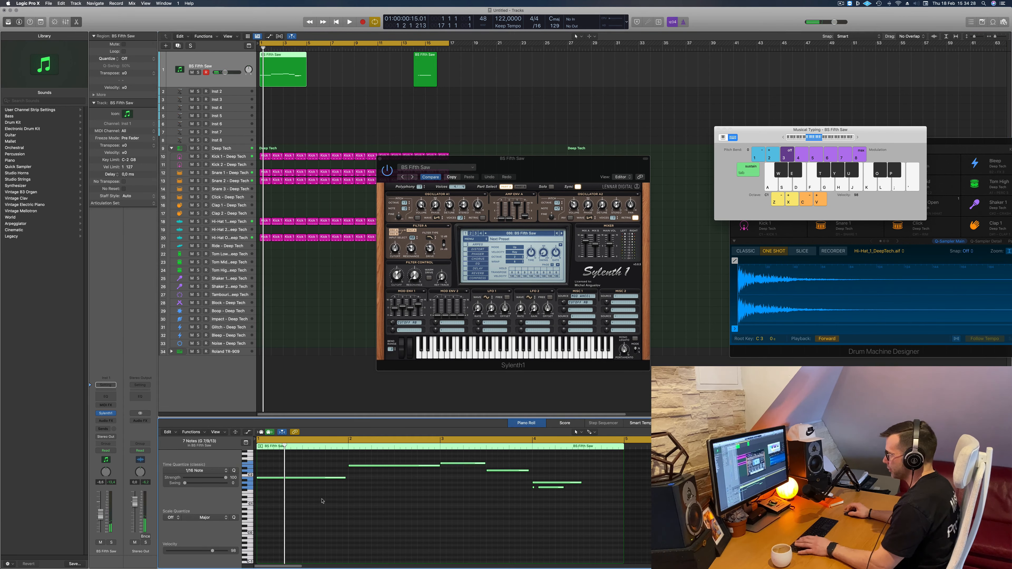
pyautogui.press('space')
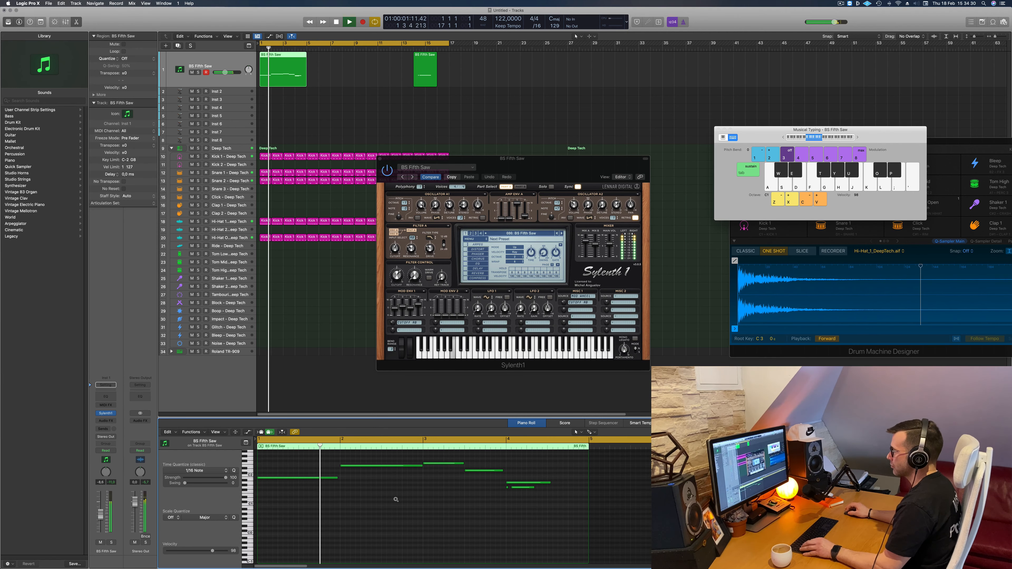
# - Delete the two short stray notes beneath the long note in bar 4 and replay from the start
pyautogui.scroll(-4, 374, 499)
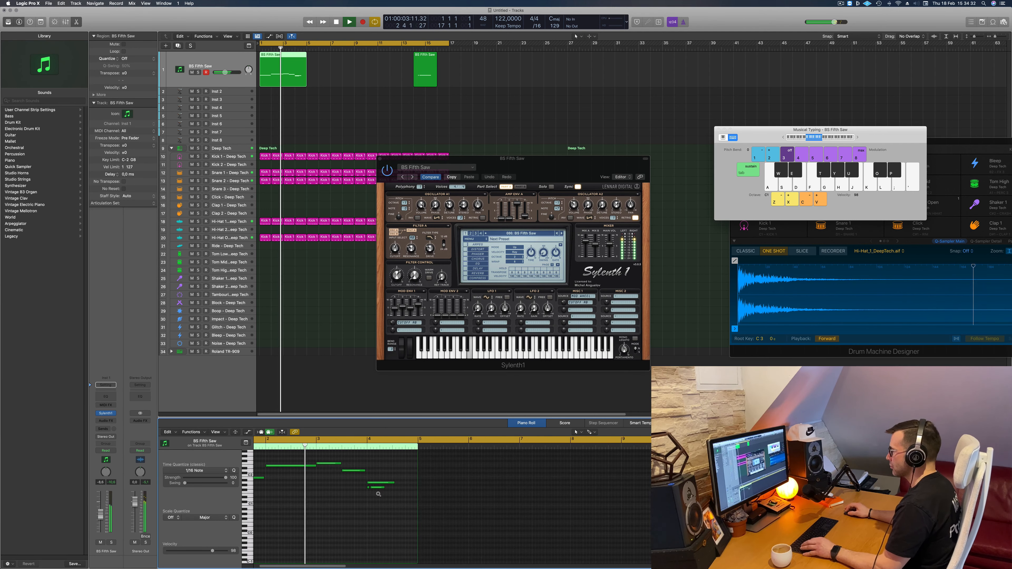
pyautogui.scroll(1, 398, 489)
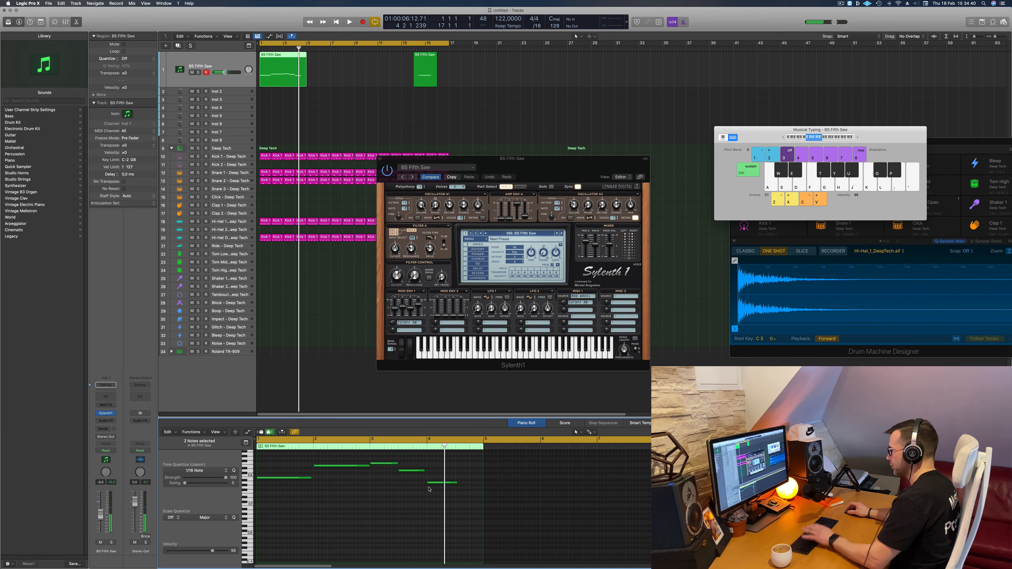
pyautogui.press('Return')
pyautogui.press('space')
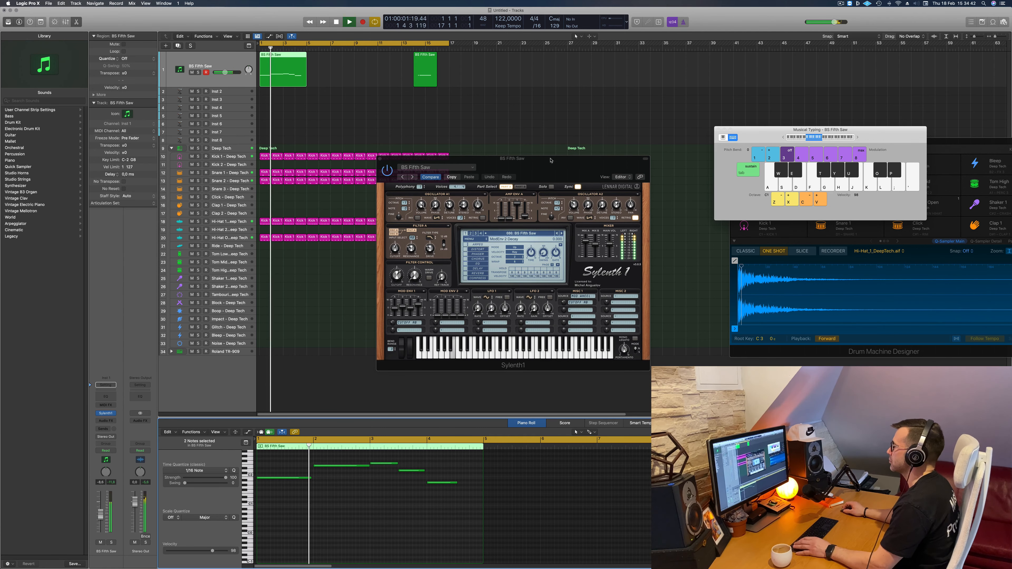
# - Lower the bass region's bar 4 note by two semitones and replay the line from the start
pyautogui.moveTo(550, 160); pyautogui.dragTo(536, 143)
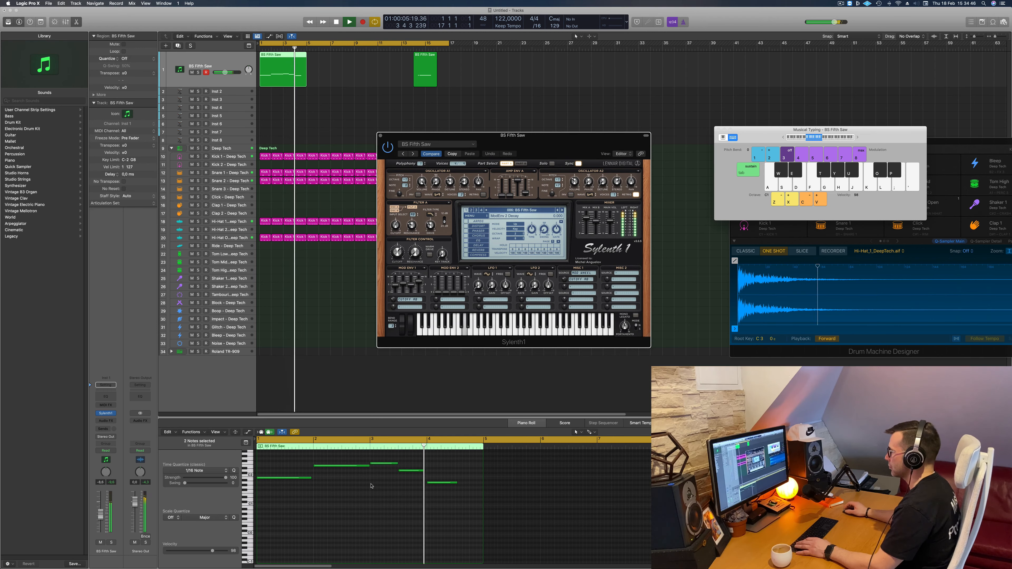
pyautogui.click(438, 483)
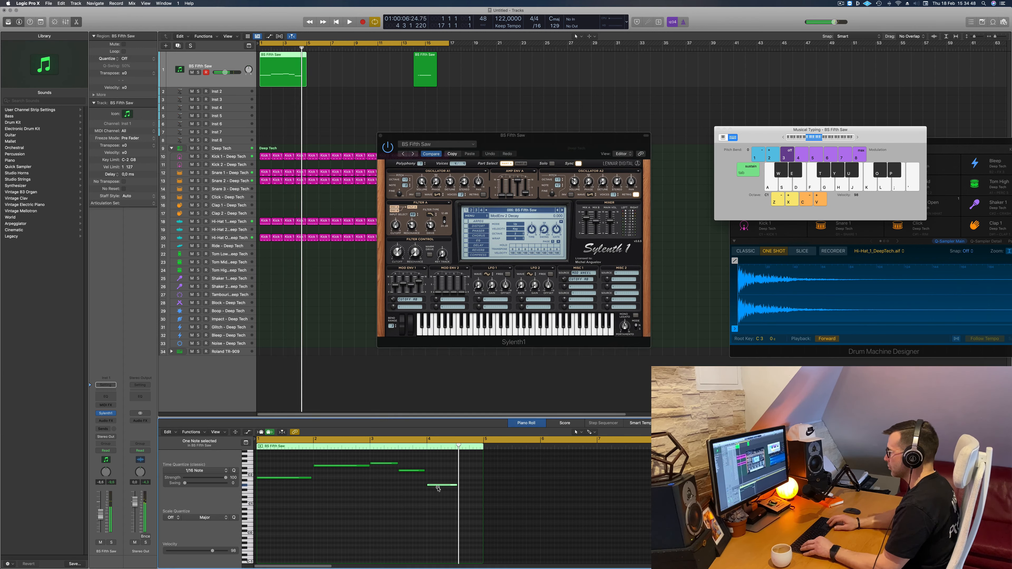
pyautogui.hotkey('alt', 'Down')
pyautogui.press('space')
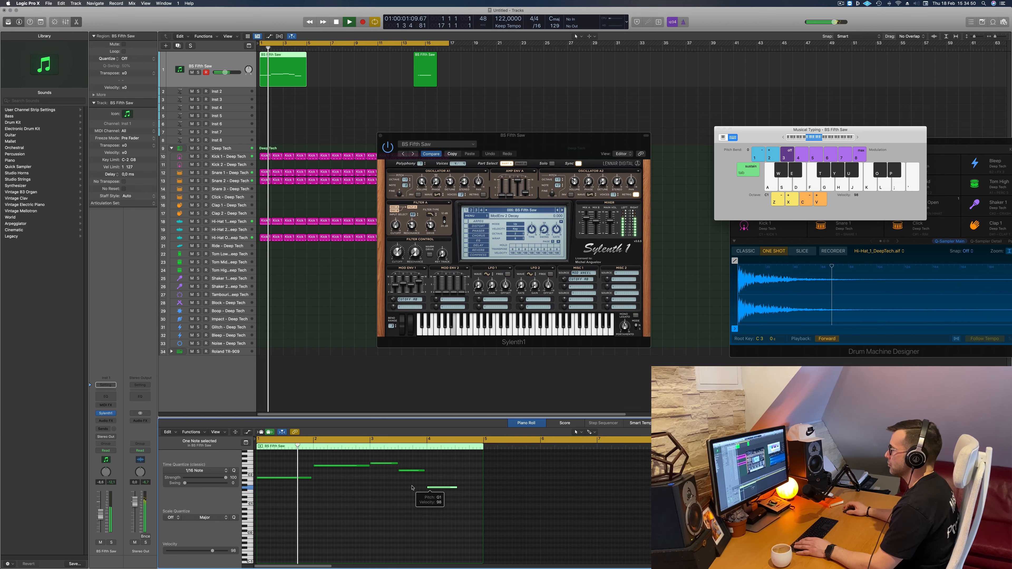
pyautogui.click(512, 461)
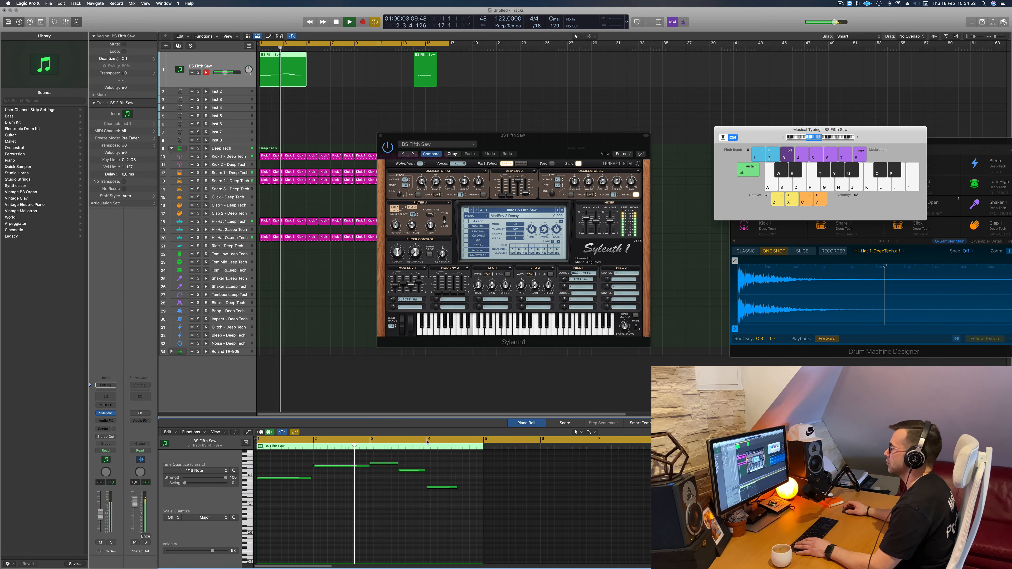
# - Try the bar 4 bass note at different pitches, first two semitones higher, then lower, replaying the line to compare
pyautogui.click(446, 488)
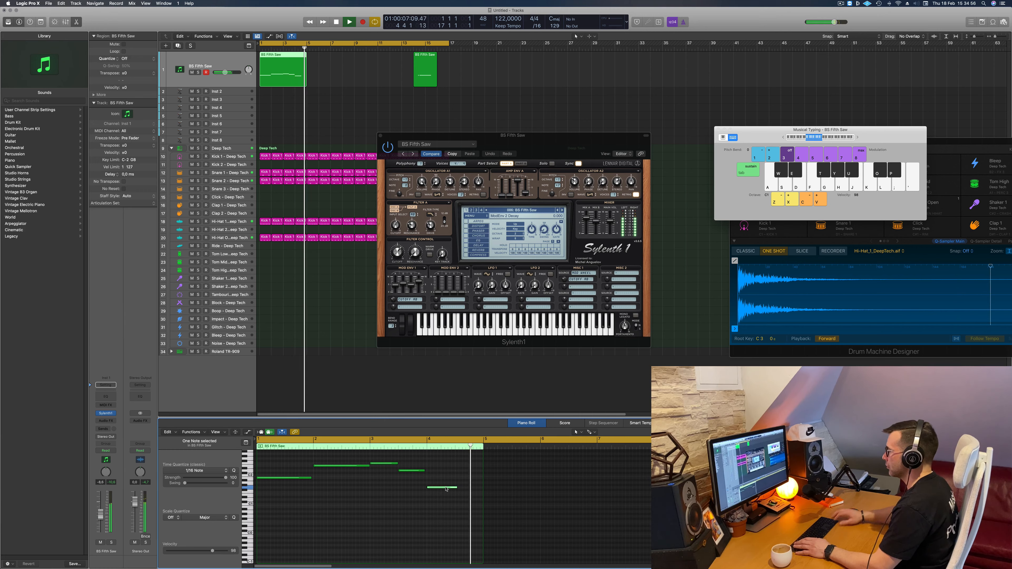
pyautogui.hotkey('alt', 'Up')
pyautogui.hotkey('alt', 'Up')
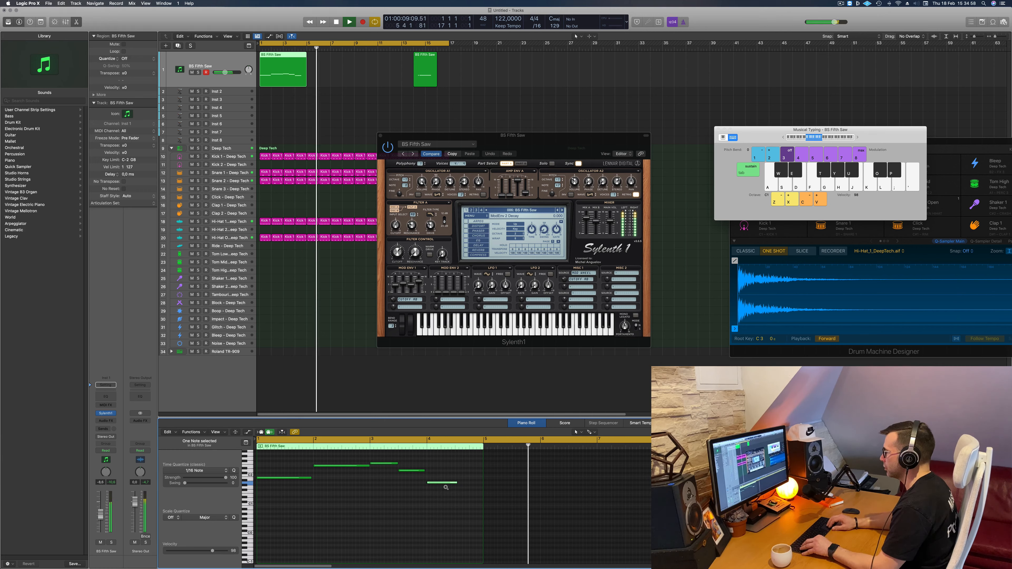
pyautogui.press('Return')
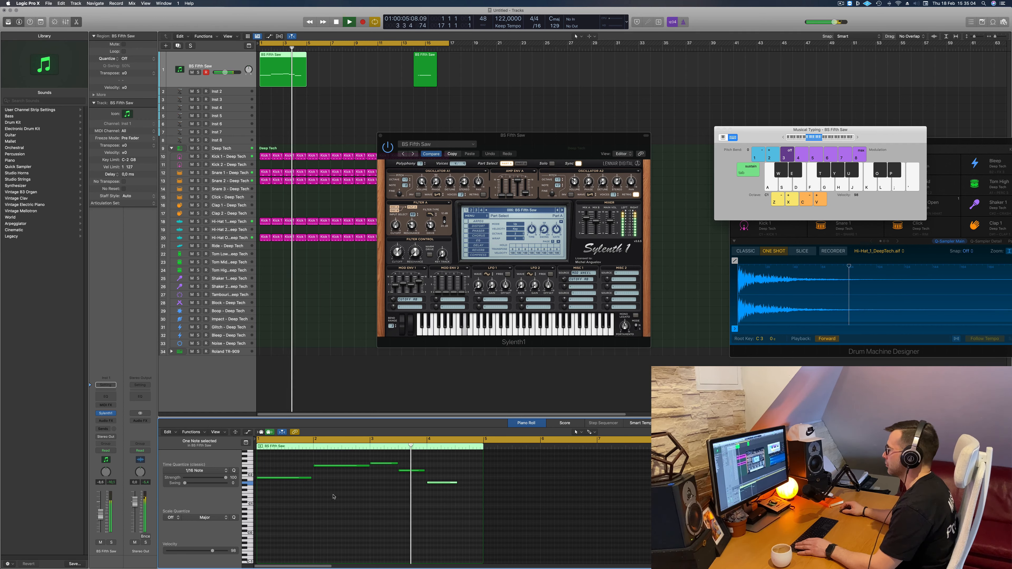
pyautogui.press('space')
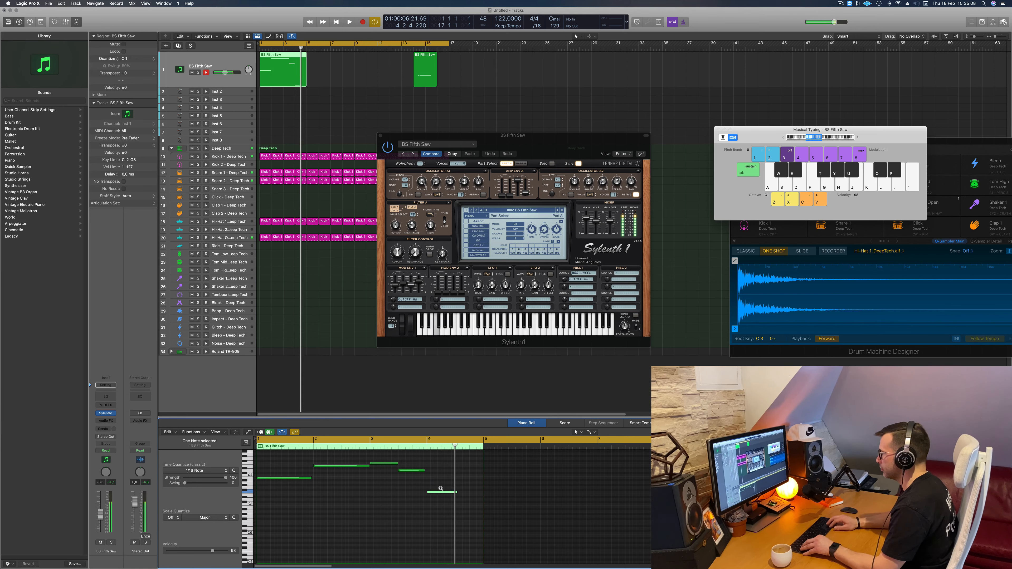
pyautogui.press('space')
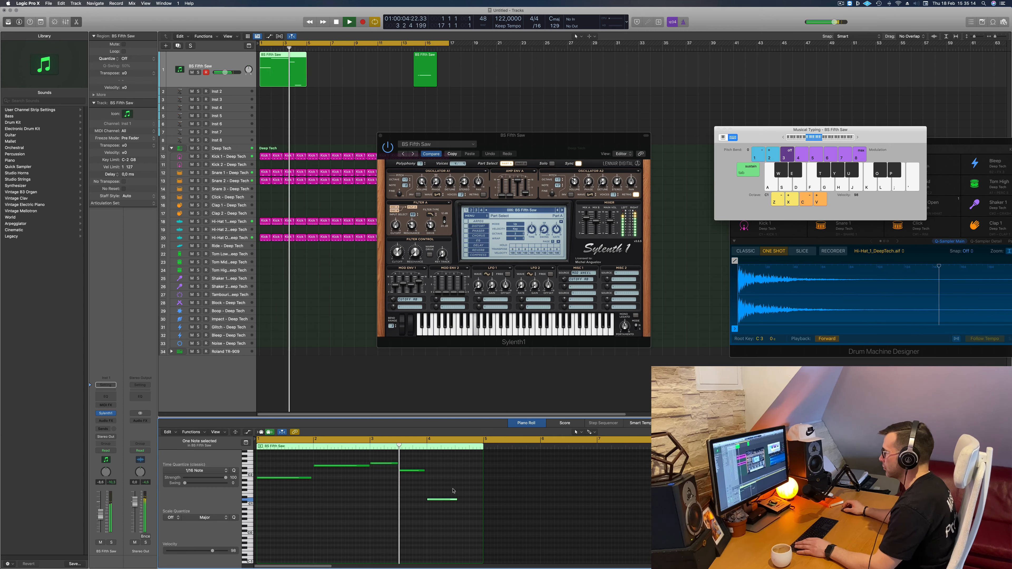
# - Raise the bar 4 note to just above the bar 1 note's pitch, lengthen it to the region's end at bar 5, and replay
pyautogui.moveTo(442, 503); pyautogui.dragTo(480, 479)
pyautogui.press('Return')
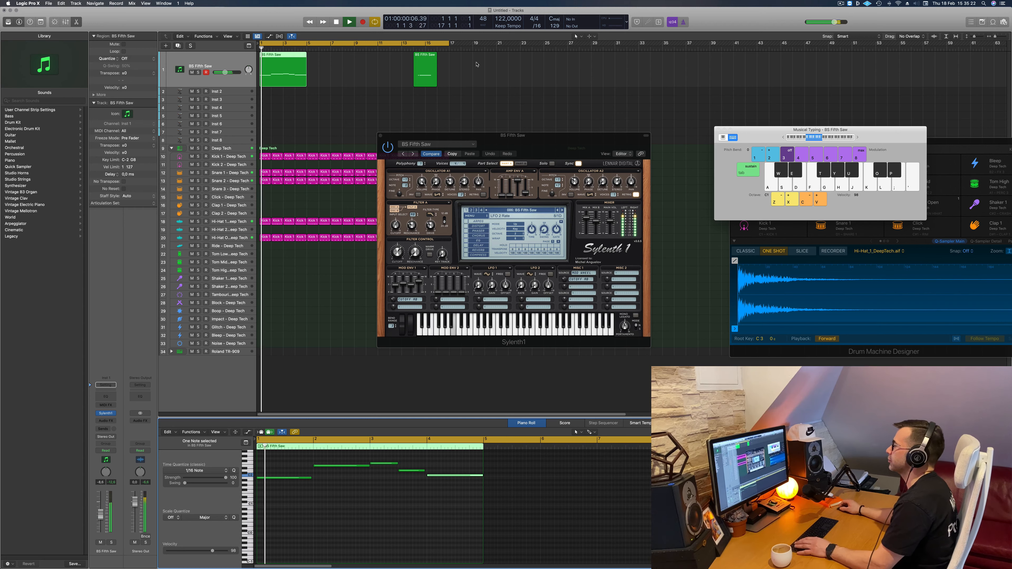
# - Delete the leftover BS Fifth Saw region near bar 14 and select the remaining region at bar 1
pyautogui.moveTo(476, 61); pyautogui.dragTo(406, 79)
pyautogui.press('Delete')
pyautogui.click(291, 64)
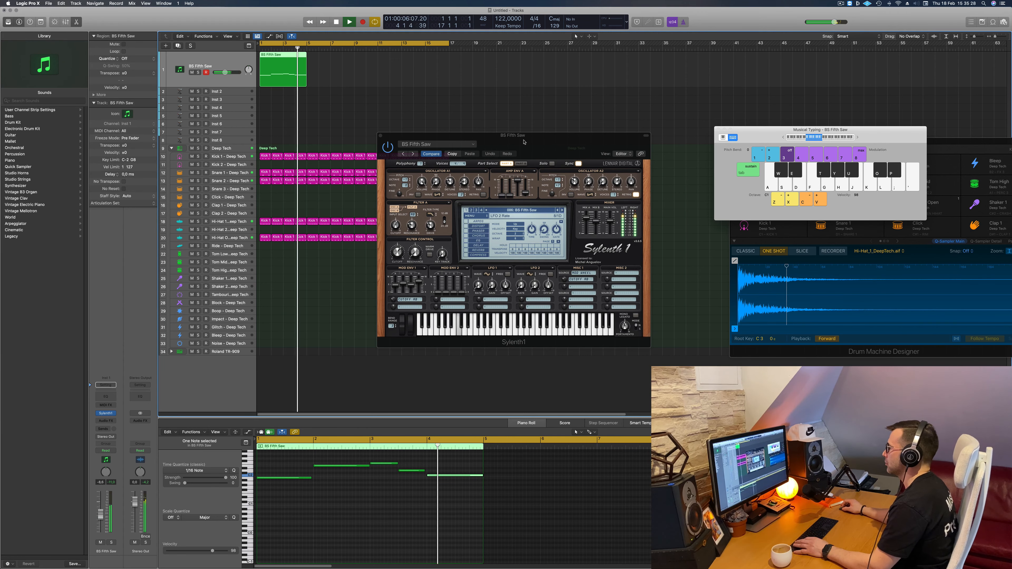
# - Raise the bar 4 bass note to the same pitch as the long bar 2 note
pyautogui.moveTo(524, 140); pyautogui.dragTo(556, 87)
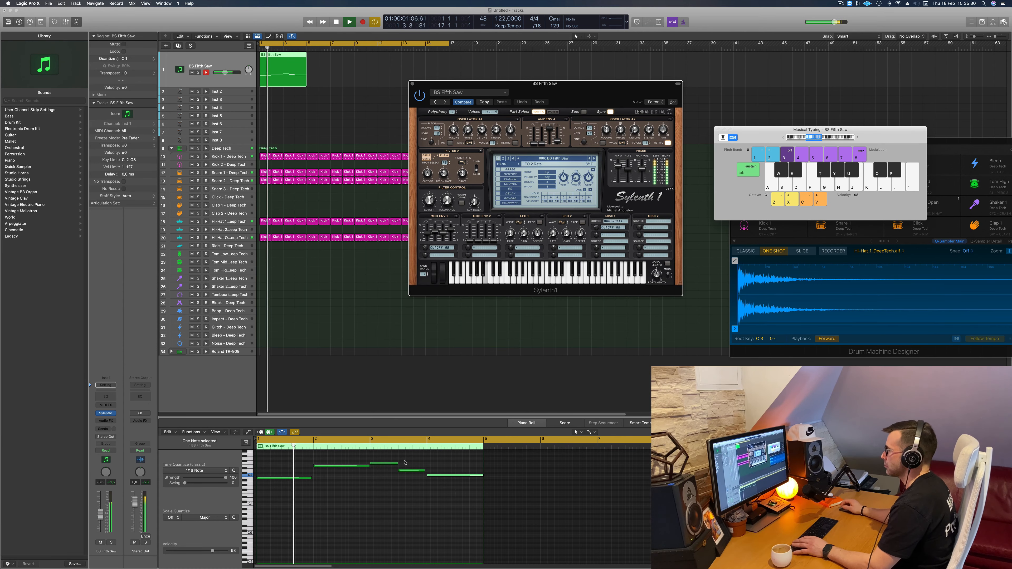
pyautogui.click(439, 463)
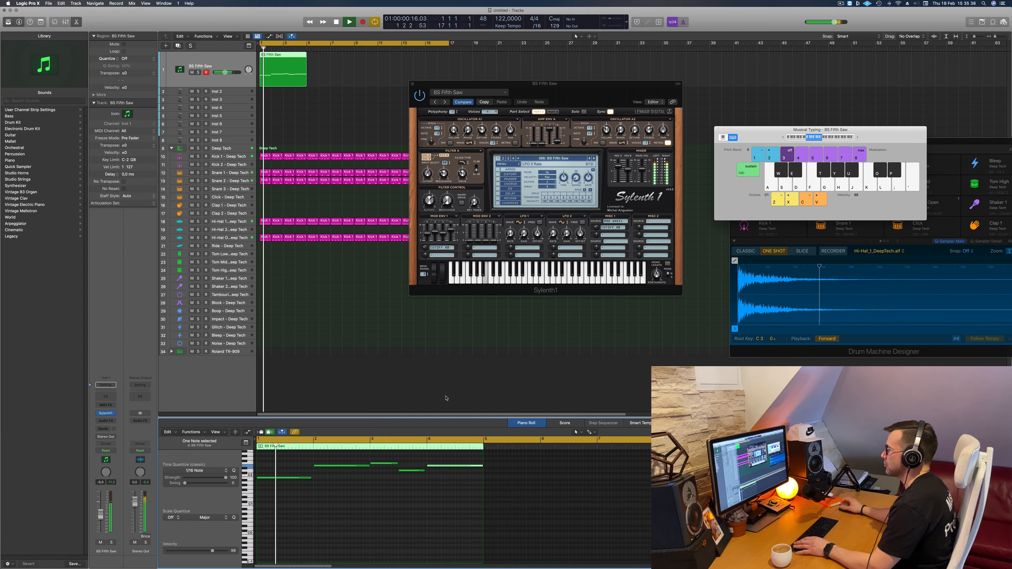
# - Lengthen the last bass note of bar 3 to meet the bar 4 note and replay the line from the start
pyautogui.moveTo(593, 96); pyautogui.dragTo(613, 98)
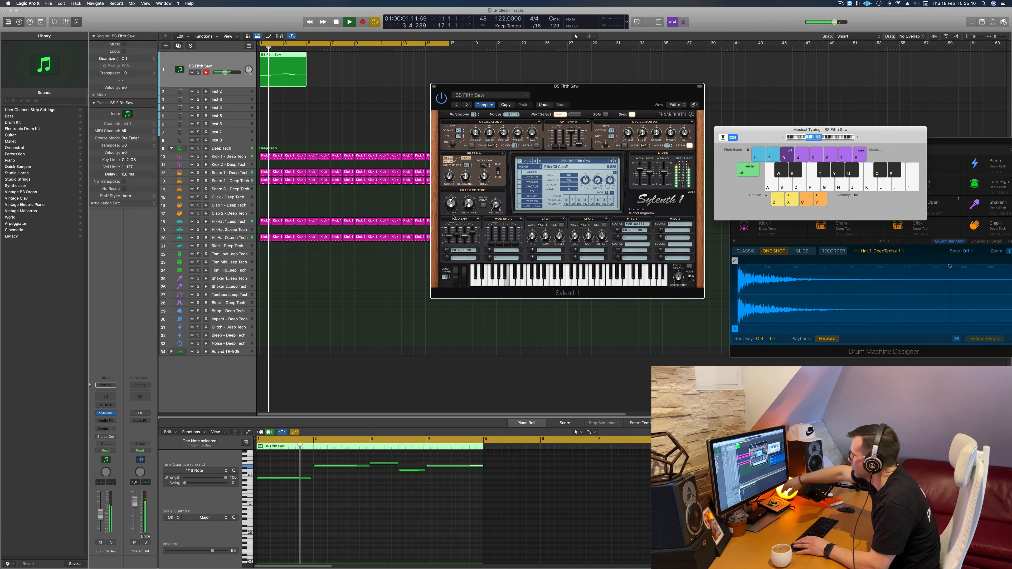
pyautogui.moveTo(591, 95); pyautogui.dragTo(531, 100)
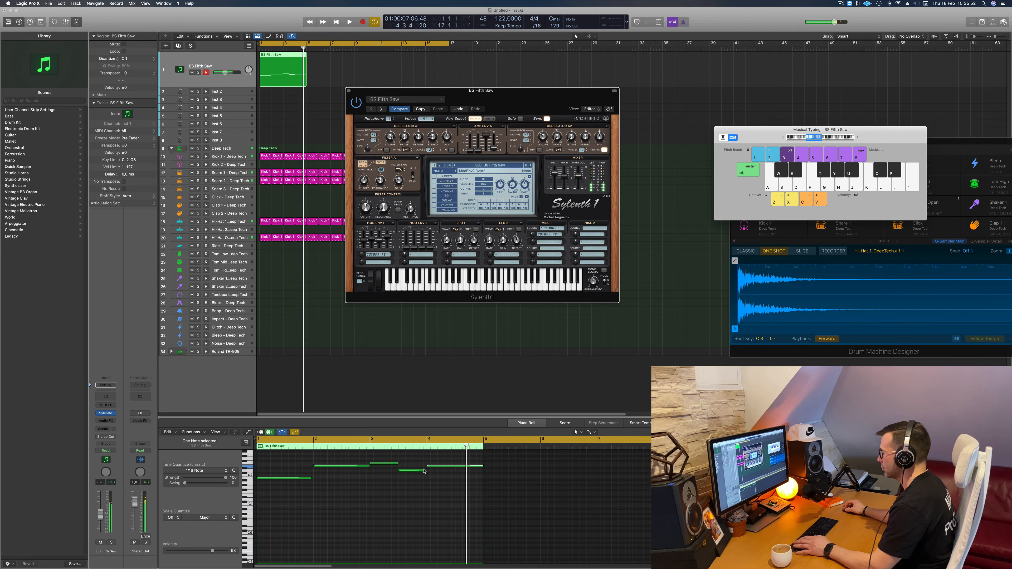
pyautogui.moveTo(423, 472); pyautogui.dragTo(426, 472)
pyautogui.press('space')
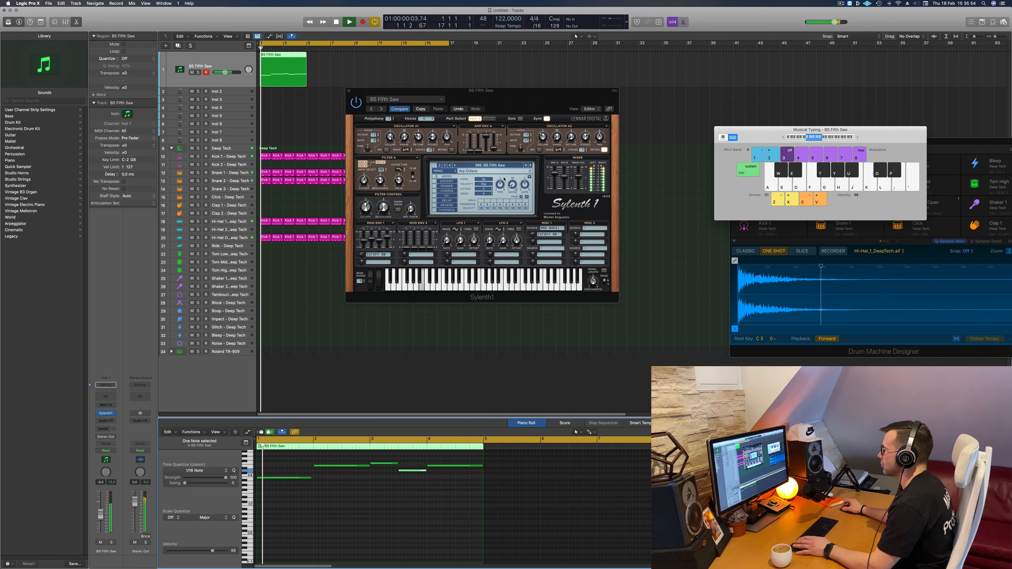
# - Show the delay settings in the bass track's Sylenth1 and set the Delay Dry/Wet amount to about 43%
pyautogui.moveTo(505, 94); pyautogui.dragTo(537, 132)
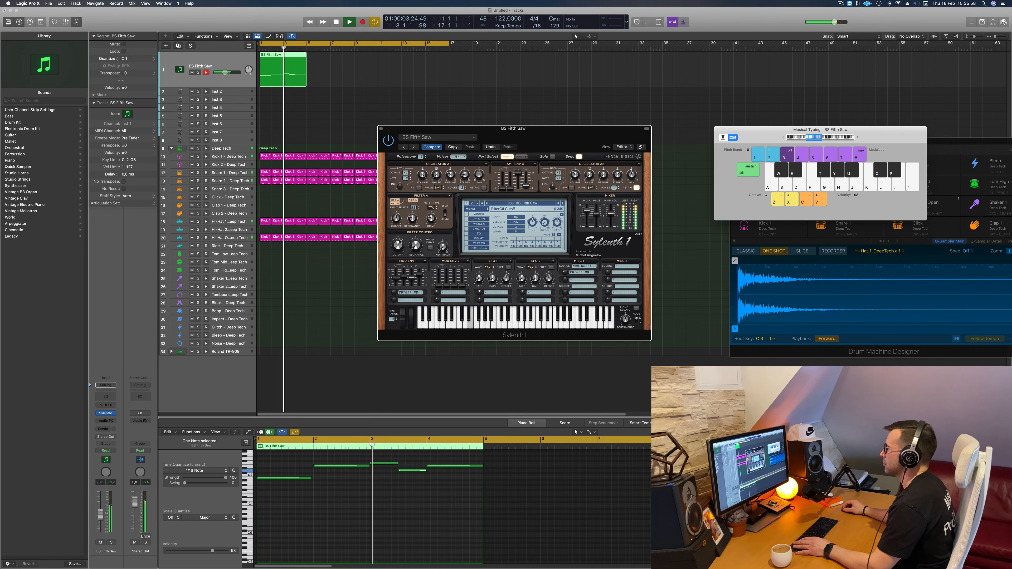
pyautogui.click(468, 239)
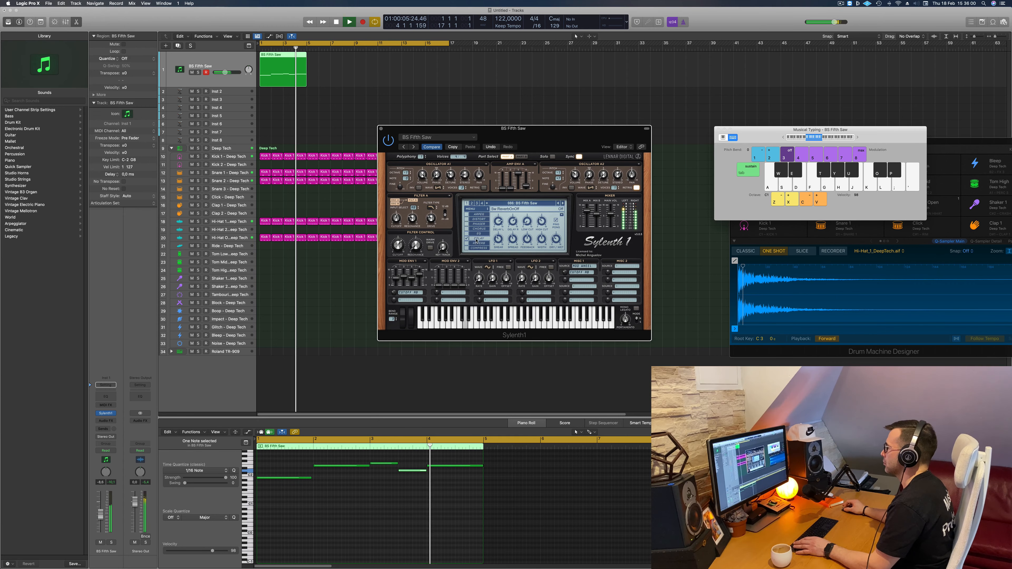
pyautogui.moveTo(536, 137)
pyautogui.mouseDown()
pyautogui.moveTo(597, 131)
pyautogui.moveTo(545, 146)
pyautogui.mouseUp()
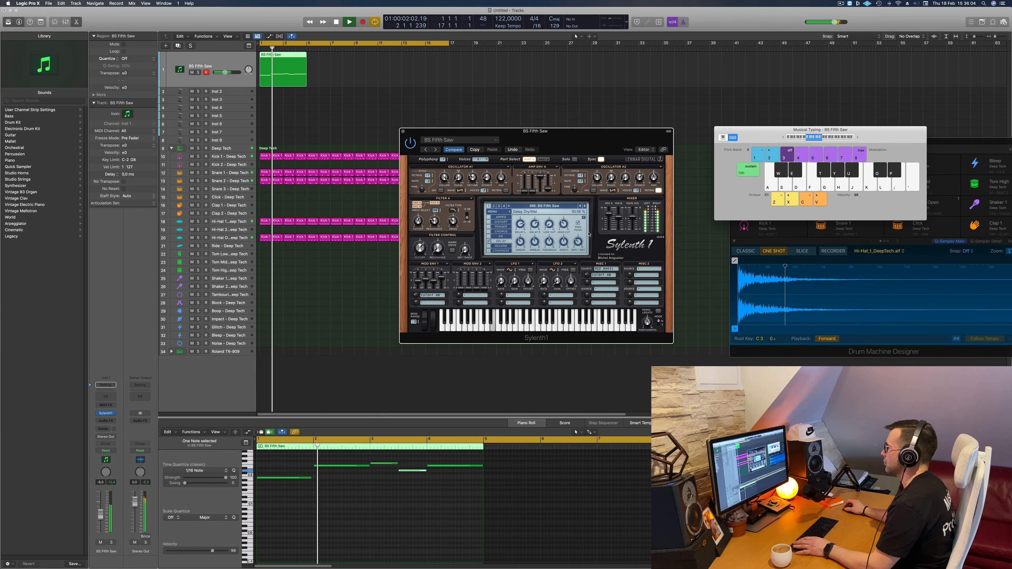
pyautogui.moveTo(581, 227); pyautogui.dragTo(581, 226)
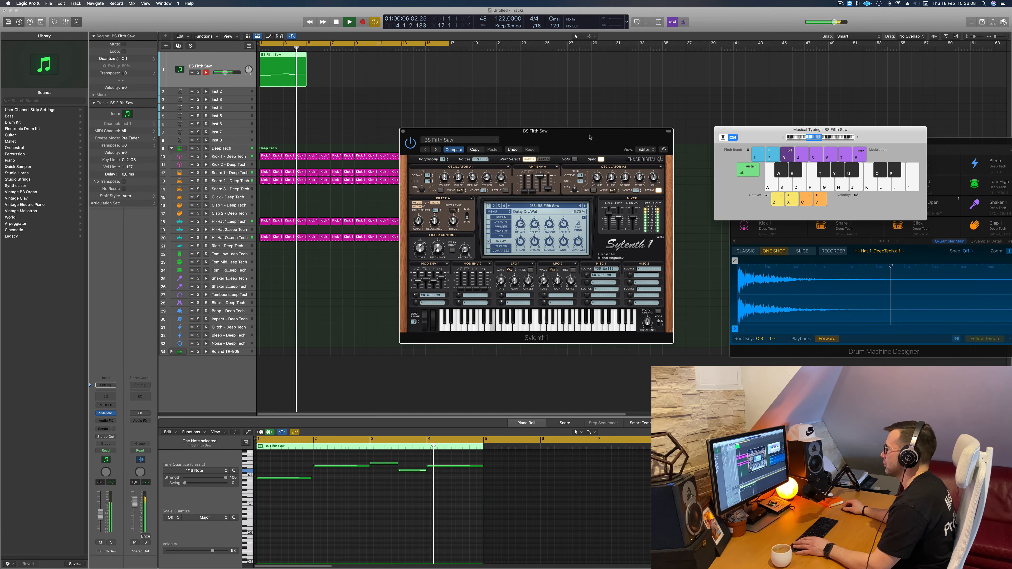
pyautogui.moveTo(589, 137); pyautogui.dragTo(592, 138)
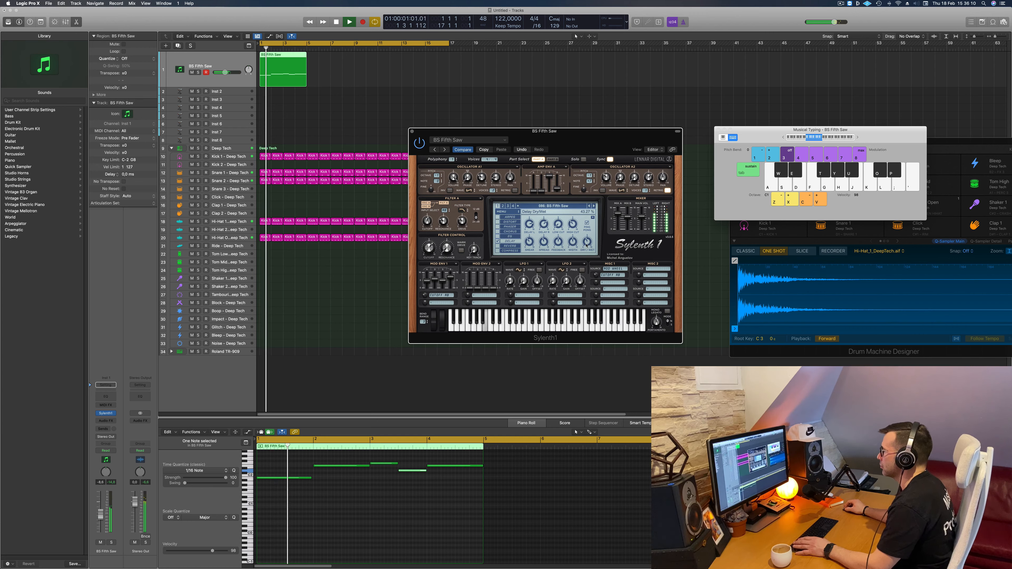
pyautogui.moveTo(584, 140); pyautogui.dragTo(594, 135)
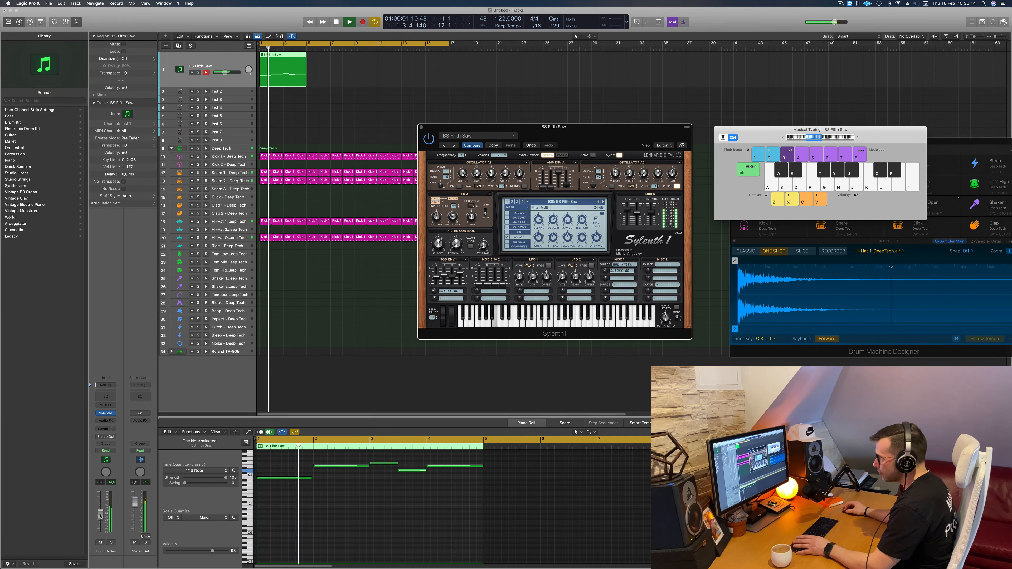
# - Adjust the bass track's volume fader slightly and replay the mix from the start
pyautogui.moveTo(100, 516); pyautogui.dragTo(112, 510)
pyautogui.press('space')
pyautogui.moveTo(579, 148); pyautogui.dragTo(526, 153)
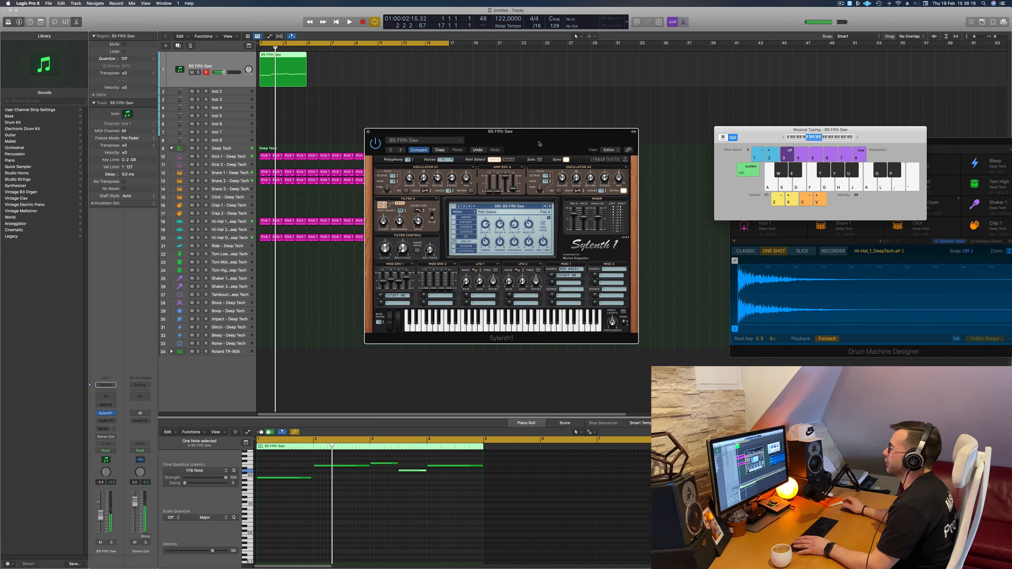
pyautogui.press('space')
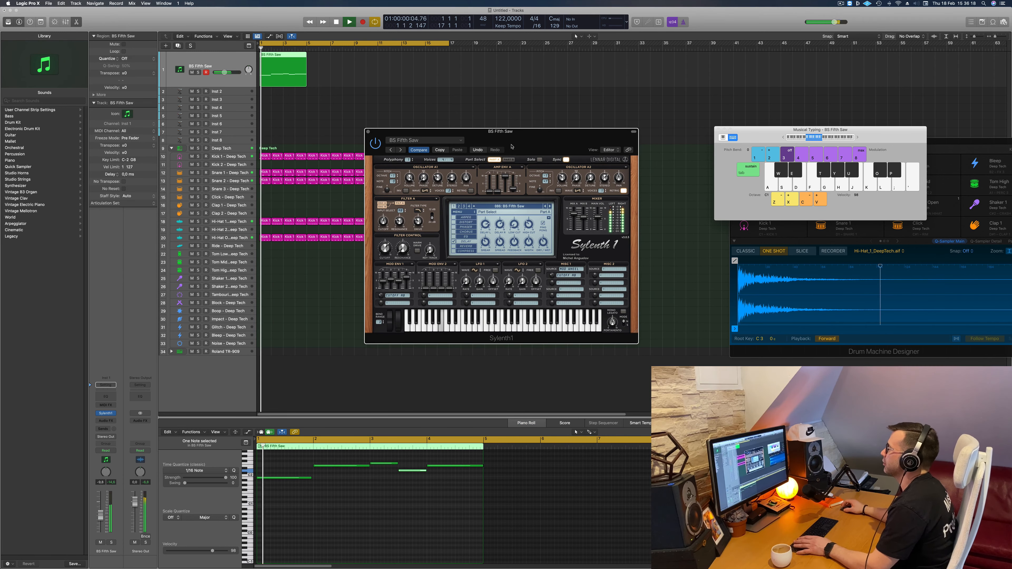
# - Copy the four-bar bass region to bars 5, 9 and 13 to fill the arrangement up to bar 17, and replay
pyautogui.moveTo(292, 57); pyautogui.dragTo(341, 63)
pyautogui.moveTo(401, 70); pyautogui.dragTo(283, 76)
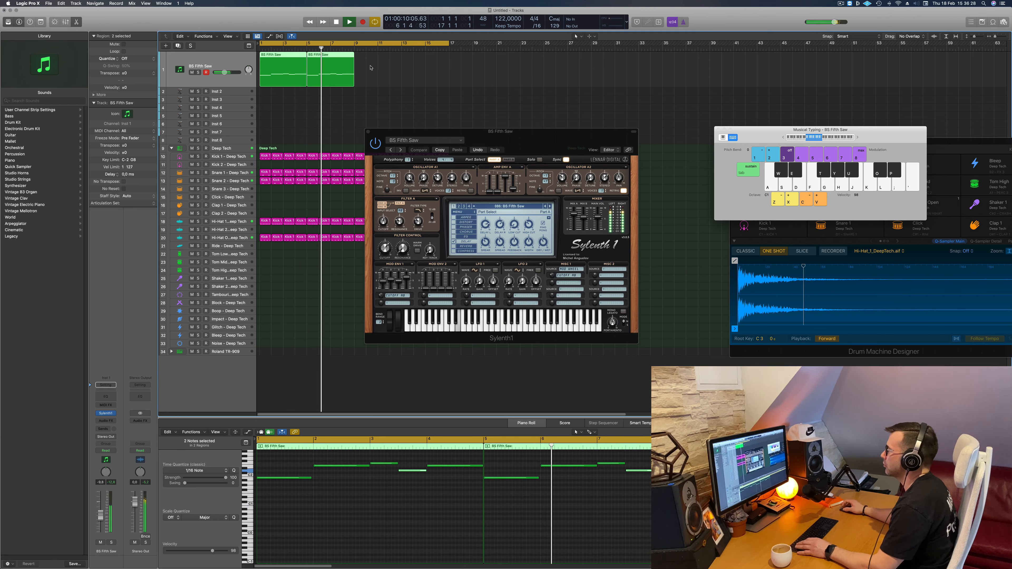
pyautogui.moveTo(282, 57); pyautogui.dragTo(381, 64)
pyautogui.moveTo(488, 134); pyautogui.dragTo(559, 126)
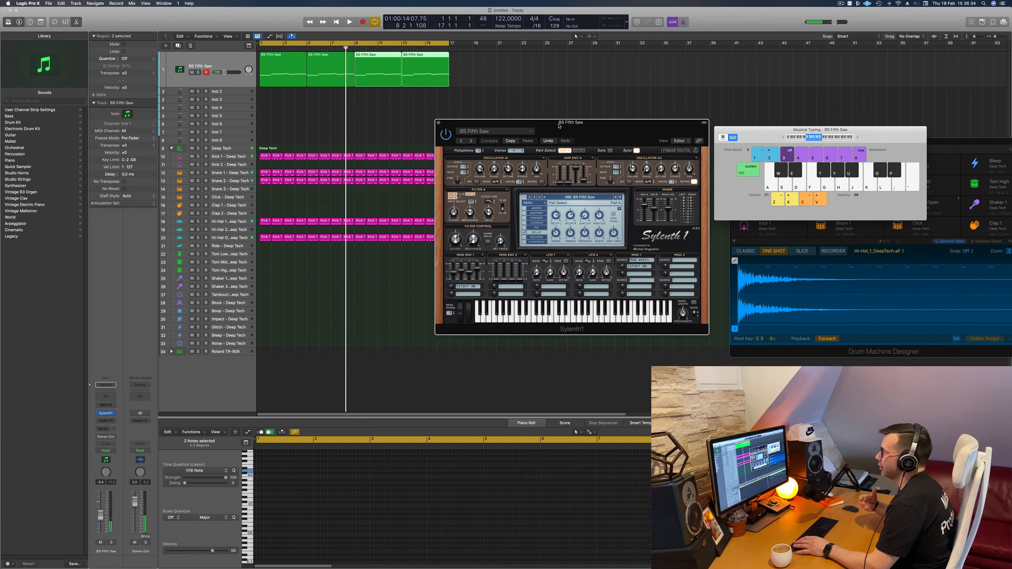
pyautogui.press('space')
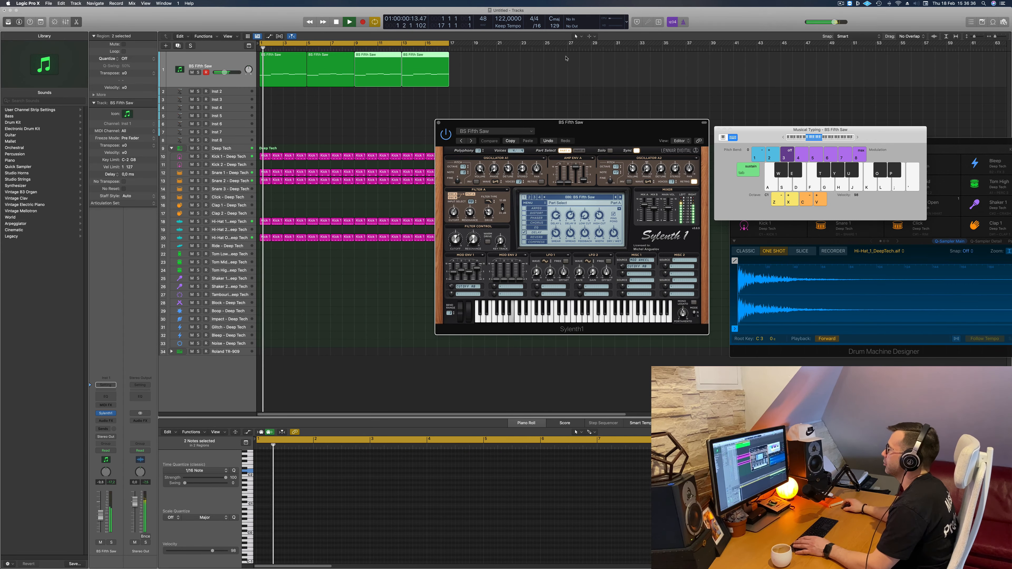
# - Restart playback and duplicate the BS Fifth Saw track, with its instrument settings, directly below the original
pyautogui.press('space')
pyautogui.press('space')
pyautogui.press('space')
pyautogui.press('space')
pyautogui.moveTo(570, 125); pyautogui.dragTo(519, 123)
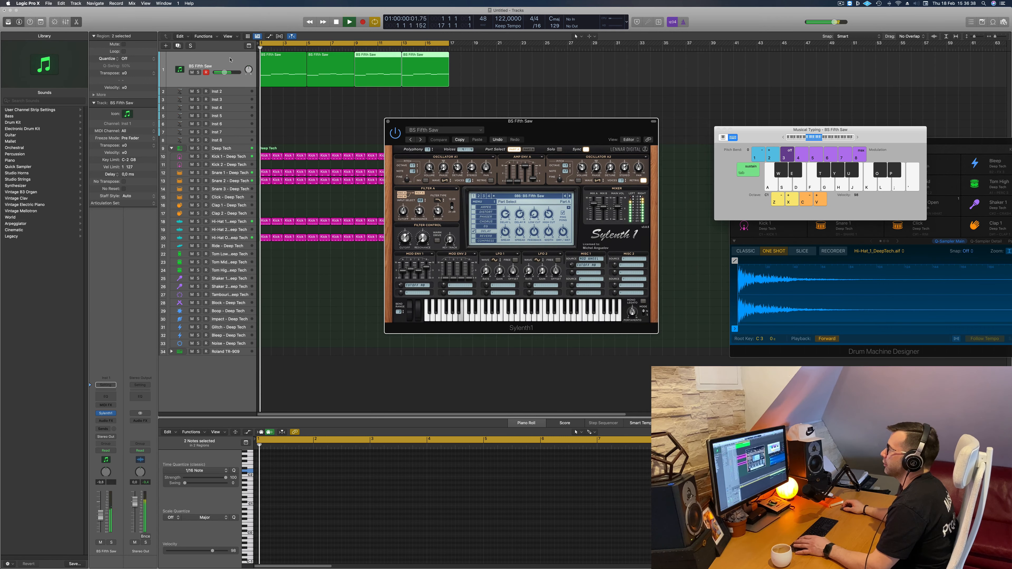
pyautogui.click(178, 59)
pyautogui.click(177, 46)
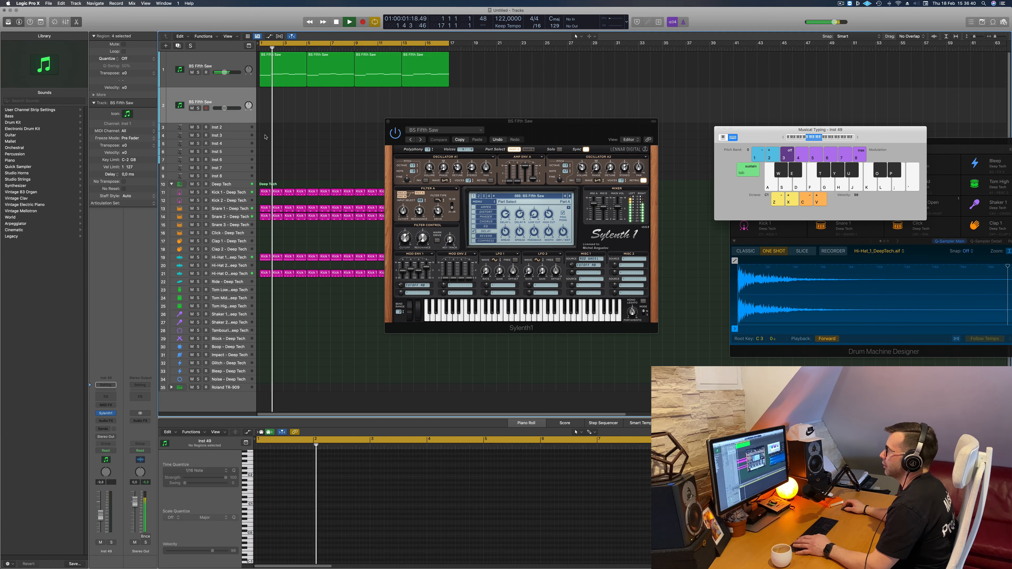
# - Check the Hi-Hat 1 track's level and fine-tune the Hi-Hat Open track's volume fader during playback
pyautogui.click(234, 261)
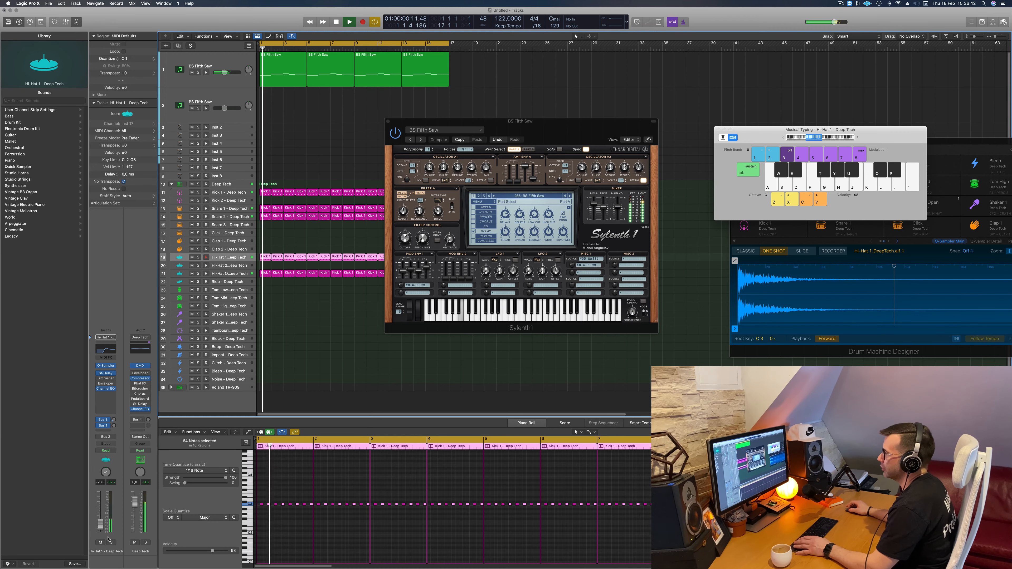
pyautogui.press('space')
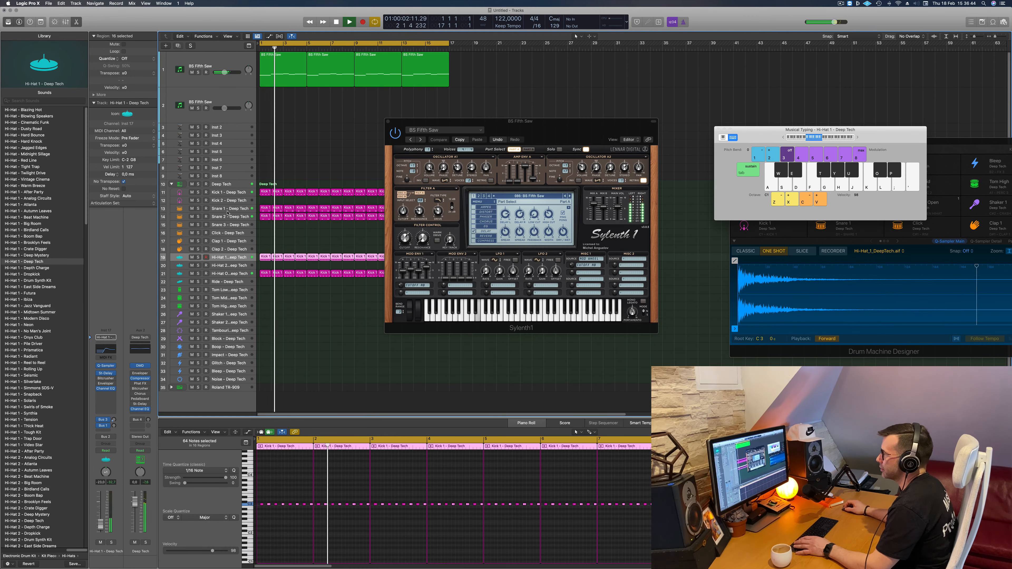
pyautogui.click(233, 274)
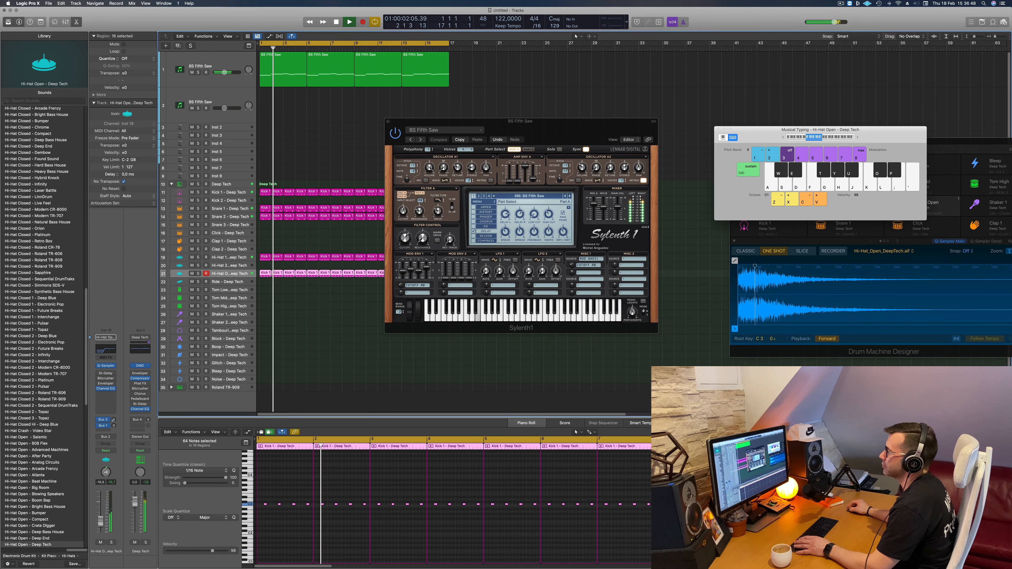
pyautogui.moveTo(102, 524); pyautogui.dragTo(102, 525)
# - Copy all four BS Fifth Saw regions from the original bass track onto the duplicate track at the same bars
pyautogui.moveTo(434, 121); pyautogui.dragTo(479, 98)
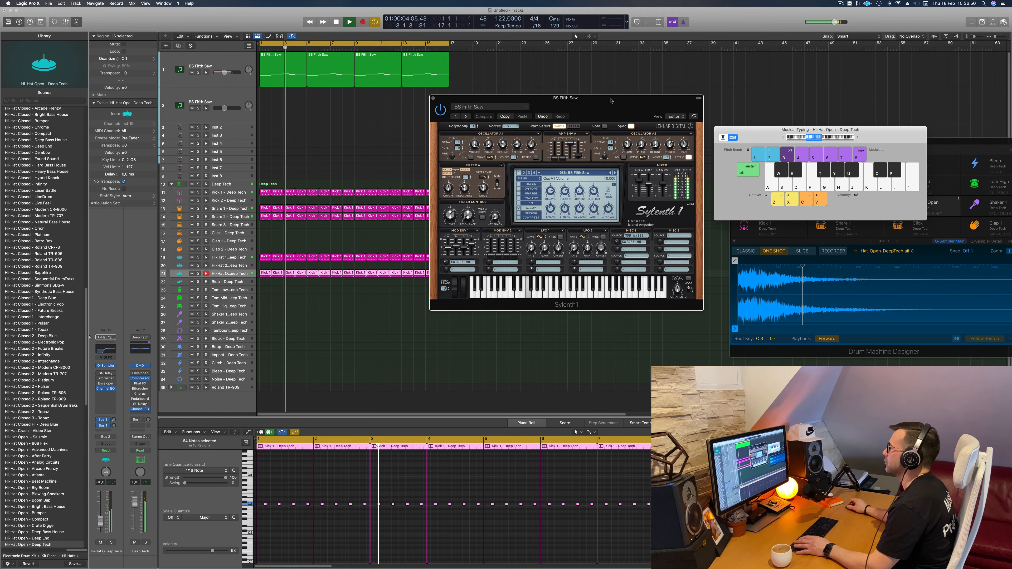
pyautogui.moveTo(485, 53); pyautogui.dragTo(282, 69)
pyautogui.moveTo(282, 68); pyautogui.dragTo(281, 102)
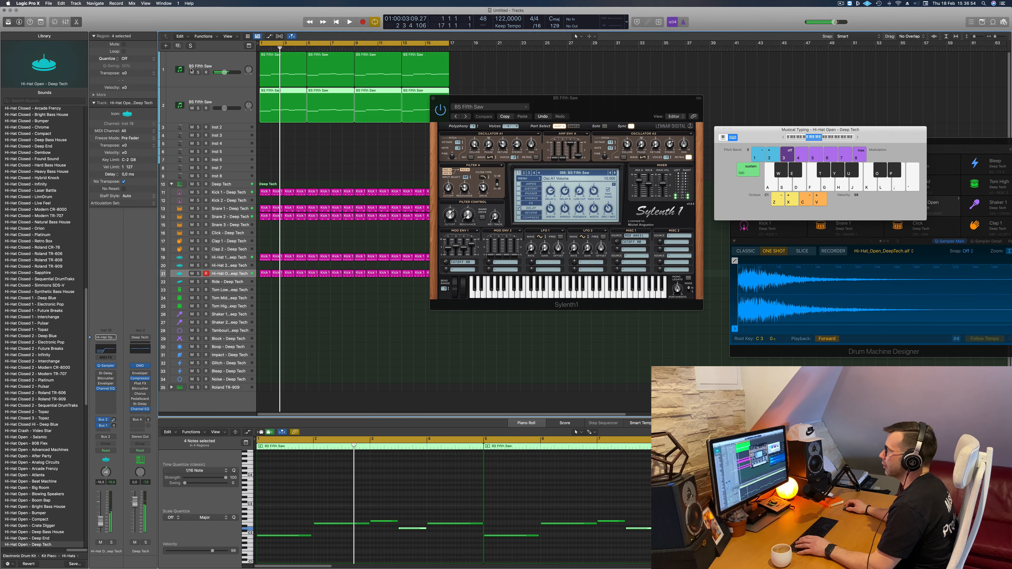
# - Mute the original bass track, open the duplicate track's Sylenth1, and arrange both synth windows side by side
pyautogui.click(192, 72)
pyautogui.click(218, 100)
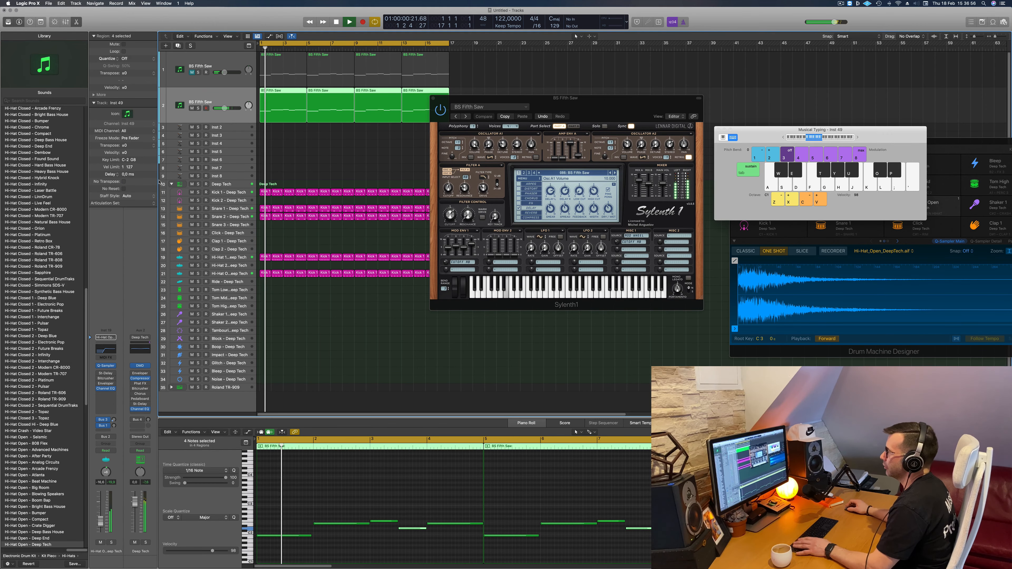
pyautogui.click(106, 414)
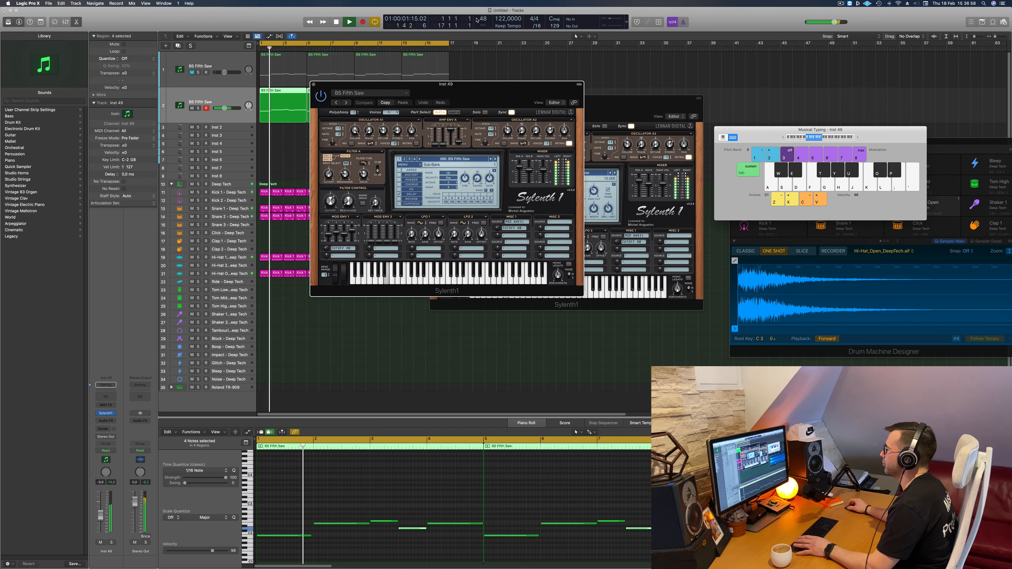
pyautogui.moveTo(452, 100); pyautogui.dragTo(487, 144)
pyautogui.moveTo(566, 105); pyautogui.dragTo(885, 88)
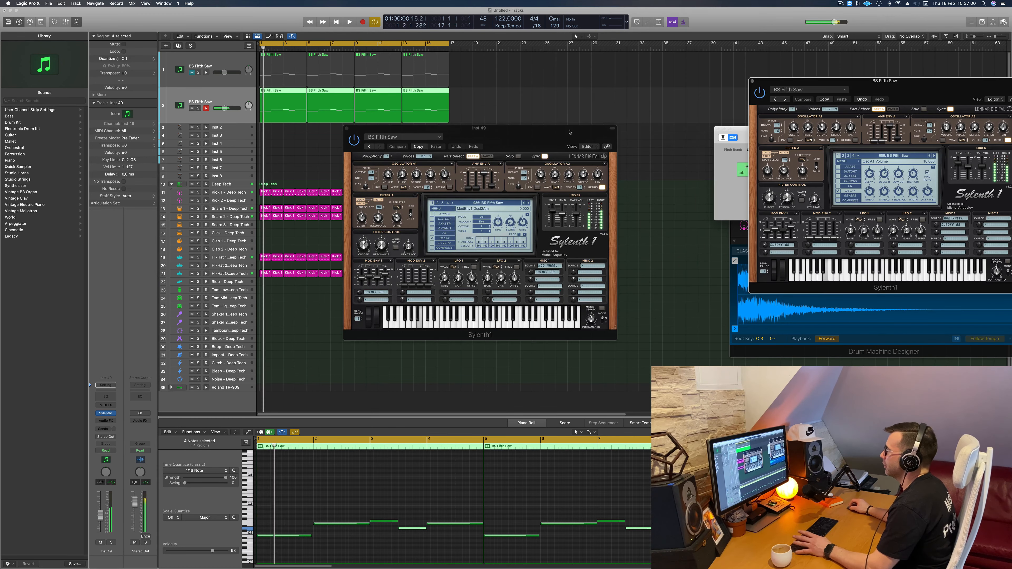
pyautogui.moveTo(483, 144); pyautogui.dragTo(580, 125)
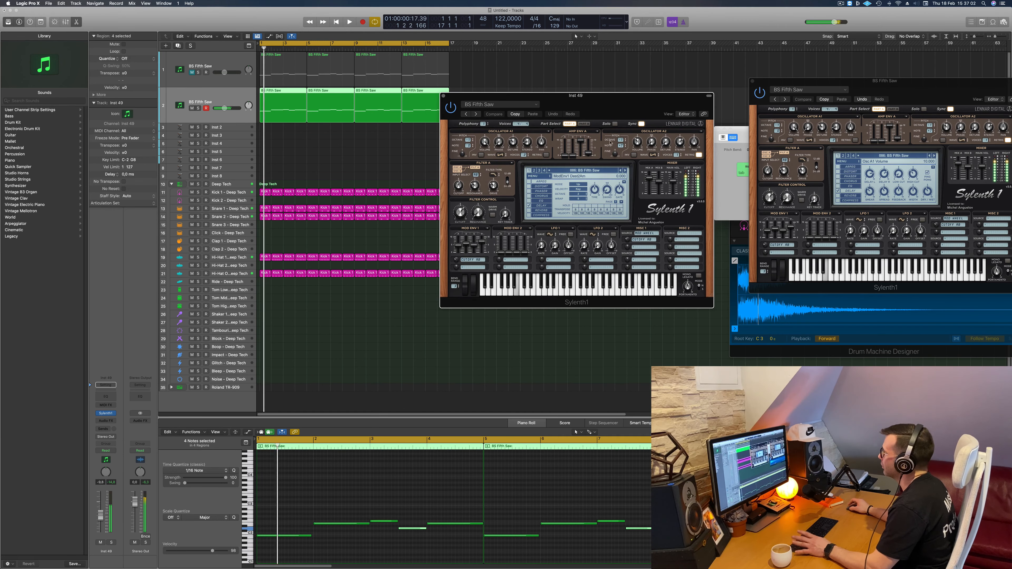
# - Audition successive factory bass presets on the duplicate track during playback, stepping through BS FreeBass and BS Italo to BS LMBass
pyautogui.click(625, 171)
pyautogui.press('space')
pyautogui.press('space')
pyautogui.click(625, 170)
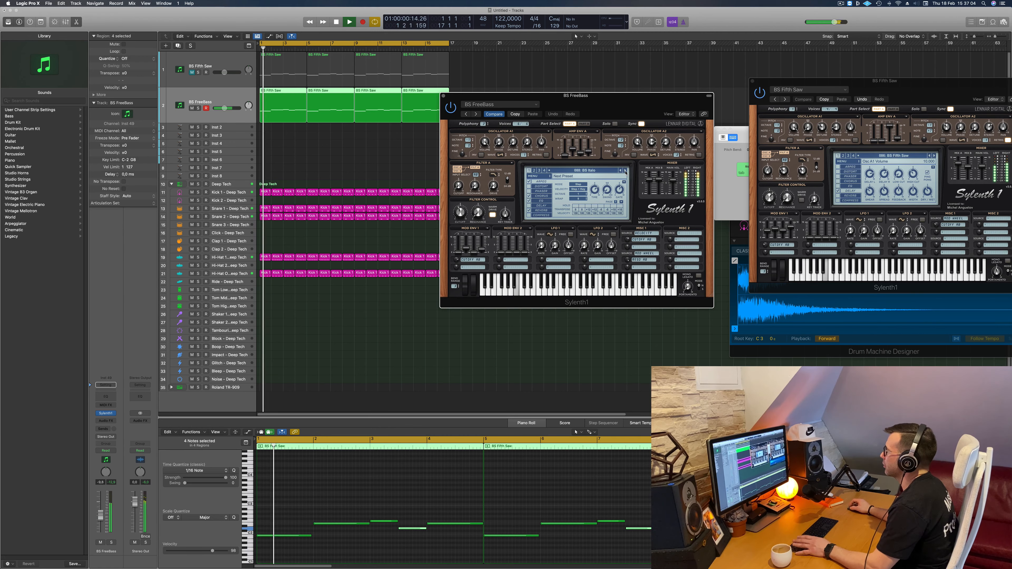
pyautogui.press('space')
pyautogui.press('space')
pyautogui.moveTo(621, 114); pyautogui.dragTo(591, 147)
pyautogui.click(595, 204)
pyautogui.press('space')
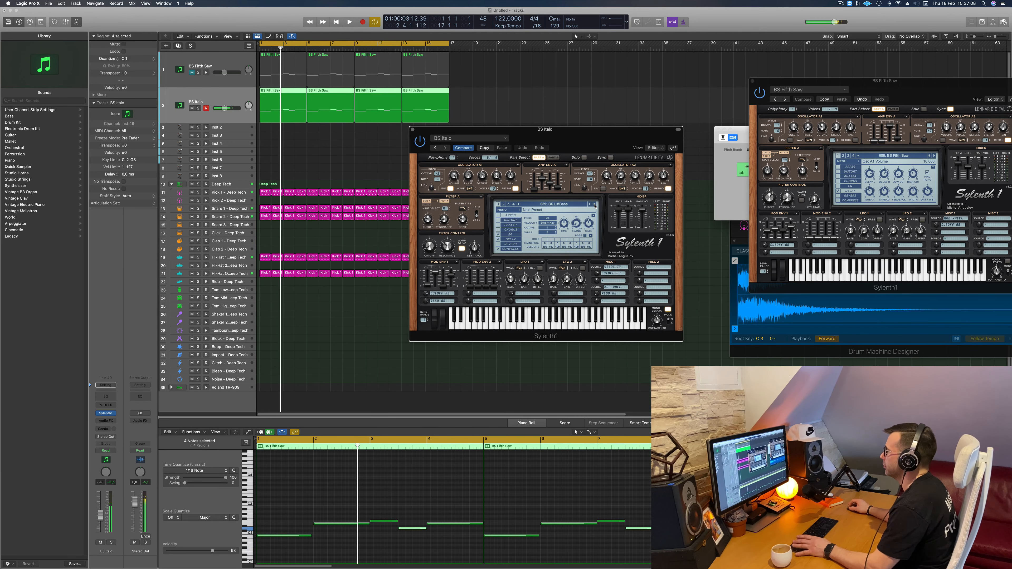
# - Continue auditioning the duplicate track's factory presets against the drums, trying BS Oldskool Acid and BS Point Bass
pyautogui.press('space')
pyautogui.click(594, 205)
pyautogui.press('space')
pyautogui.press('space')
pyautogui.click(594, 205)
pyautogui.press('space')
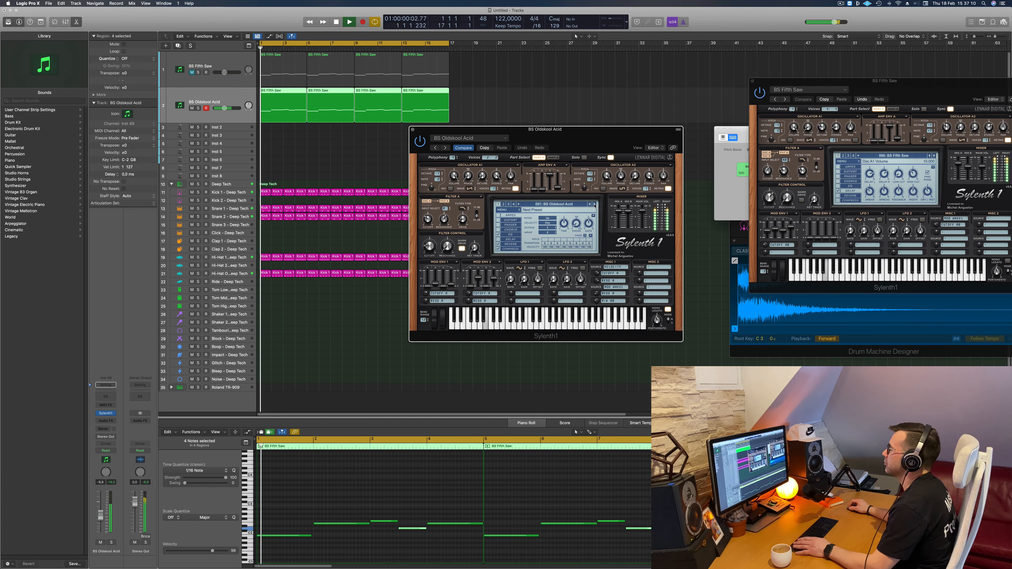
pyautogui.click(595, 204)
pyautogui.click(595, 204)
pyautogui.press('space')
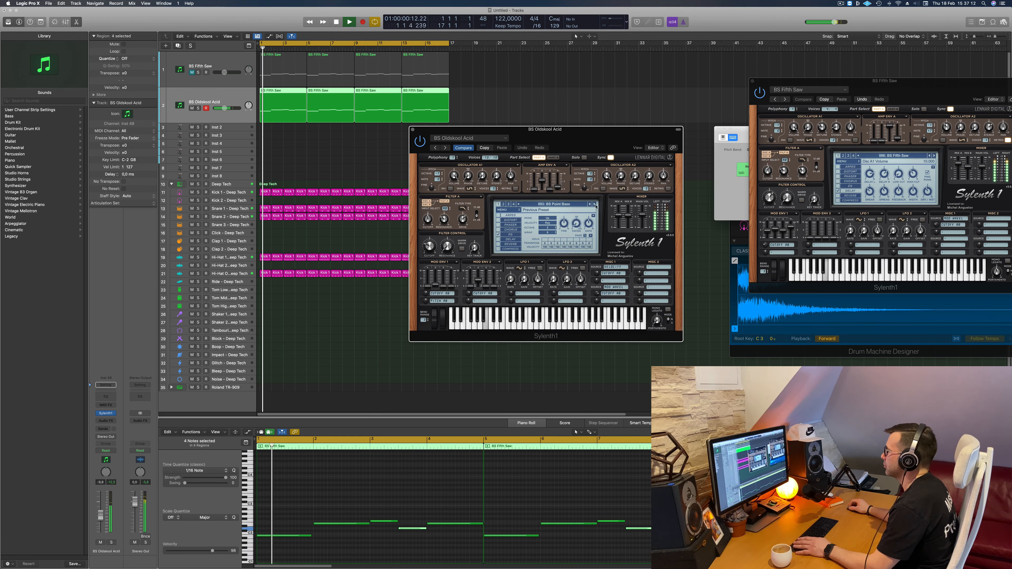
# - Load the Sylenth1 Definitive factory bank on the duplicate track and select the preset BASS - Acid Bass
pyautogui.click(501, 210)
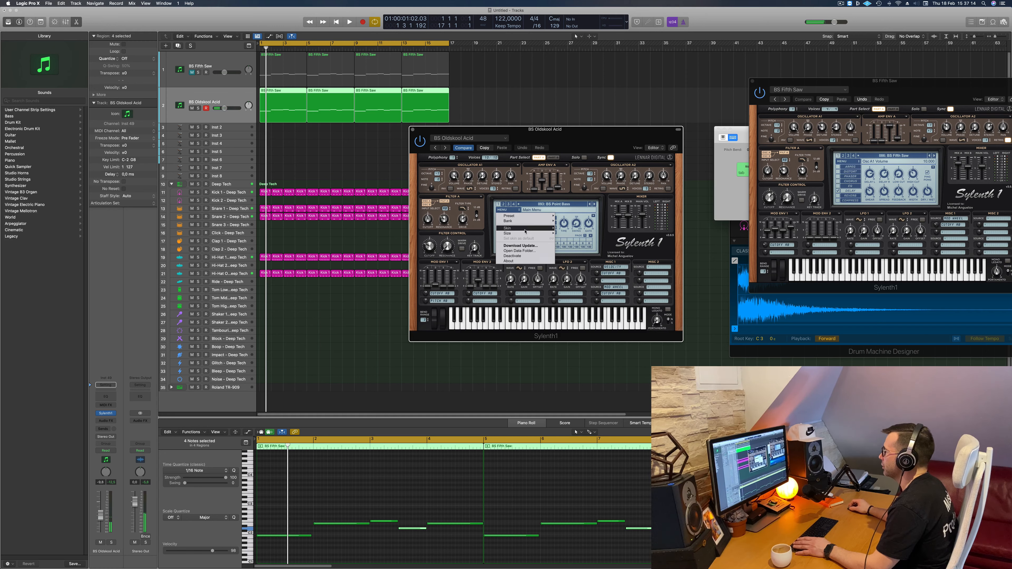
pyautogui.moveTo(532, 223)
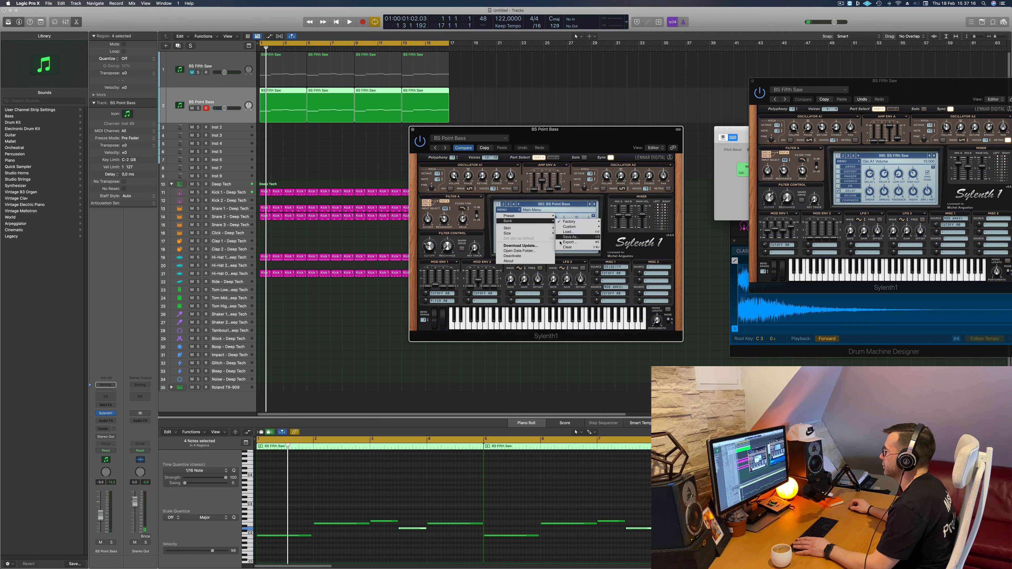
pyautogui.moveTo(574, 223)
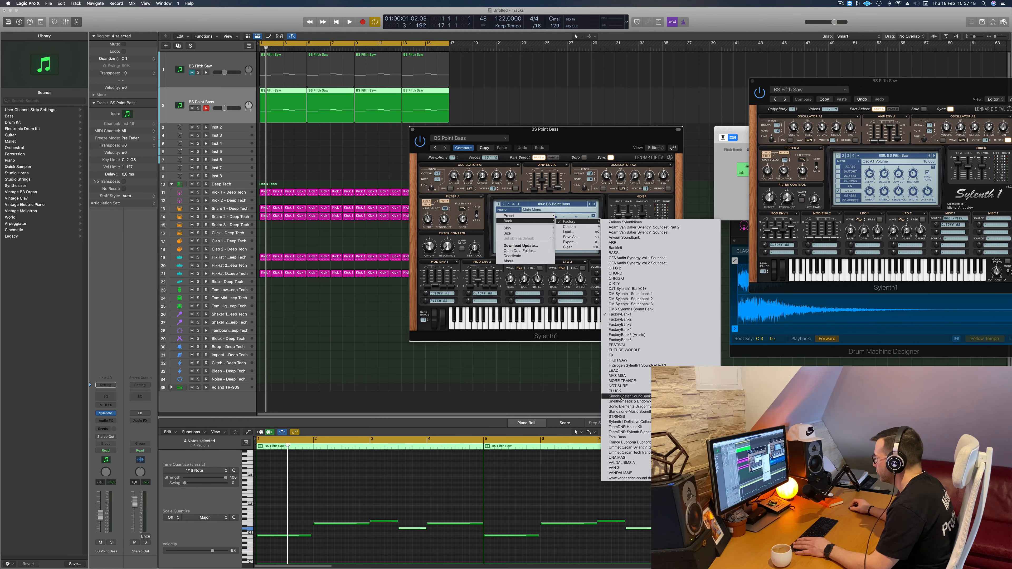
pyautogui.click(630, 422)
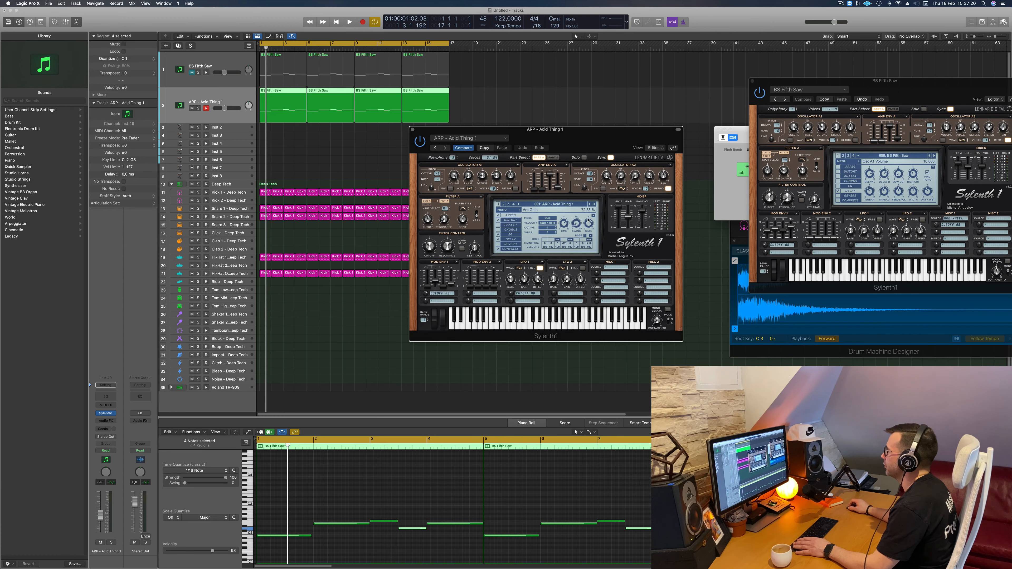
pyautogui.click(574, 206)
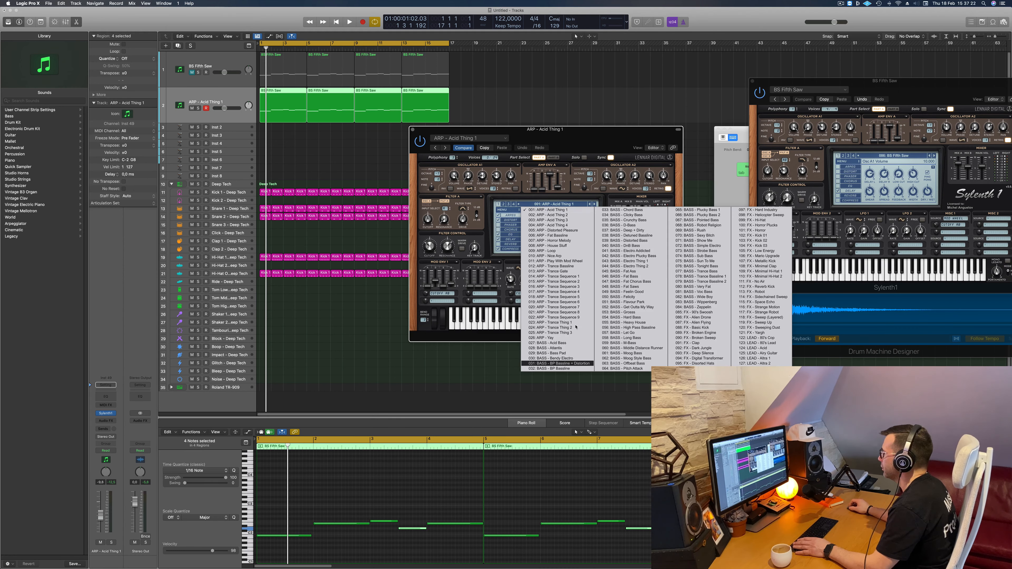
pyautogui.click(573, 343)
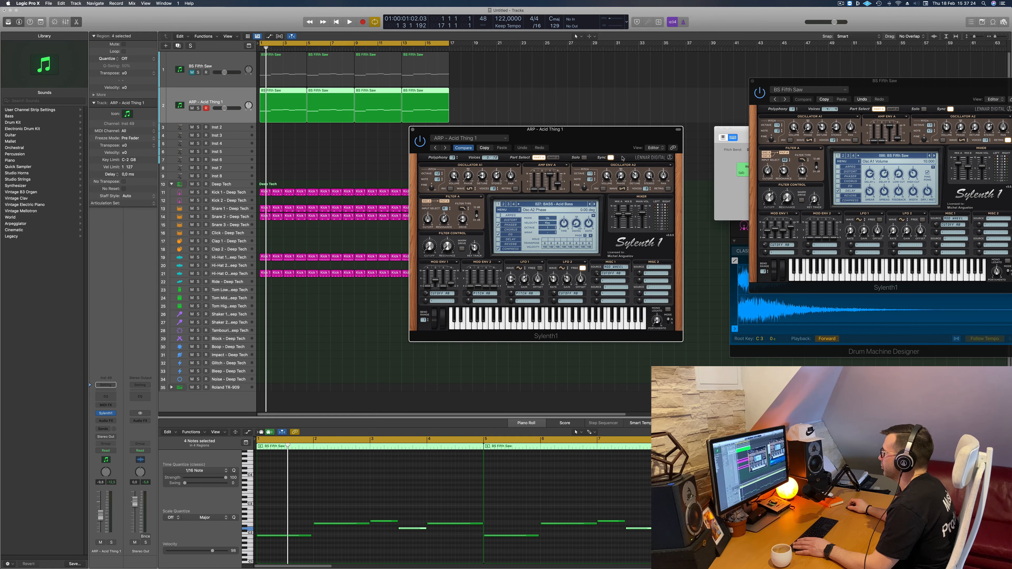
# - Audition the bank's bass presets from BASS - Acid Bass onward during playback, ending on BASS - DnB Bass
pyautogui.moveTo(601, 143); pyautogui.dragTo(577, 150)
pyautogui.press('space')
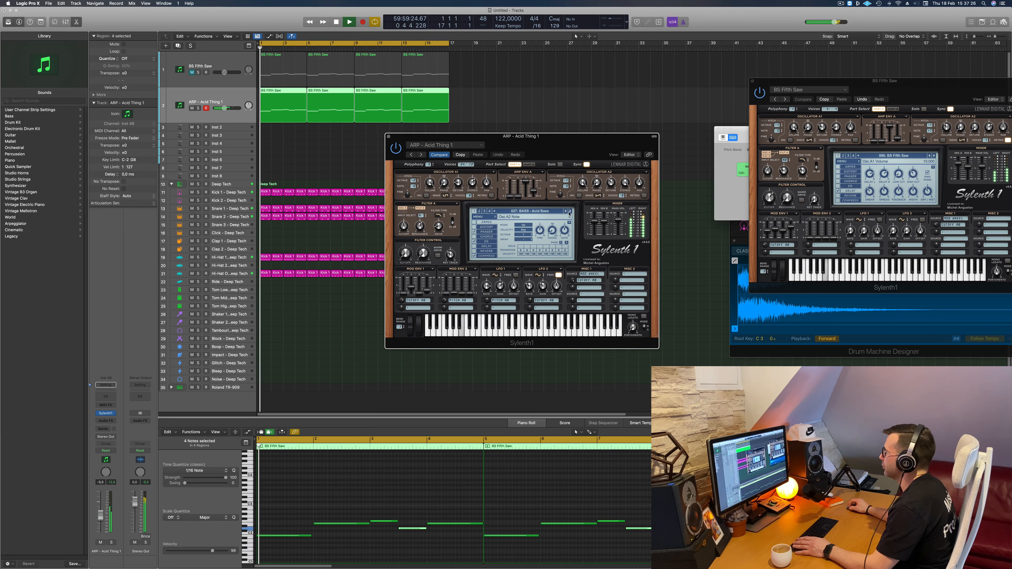
pyautogui.click(570, 212)
pyautogui.click(571, 211)
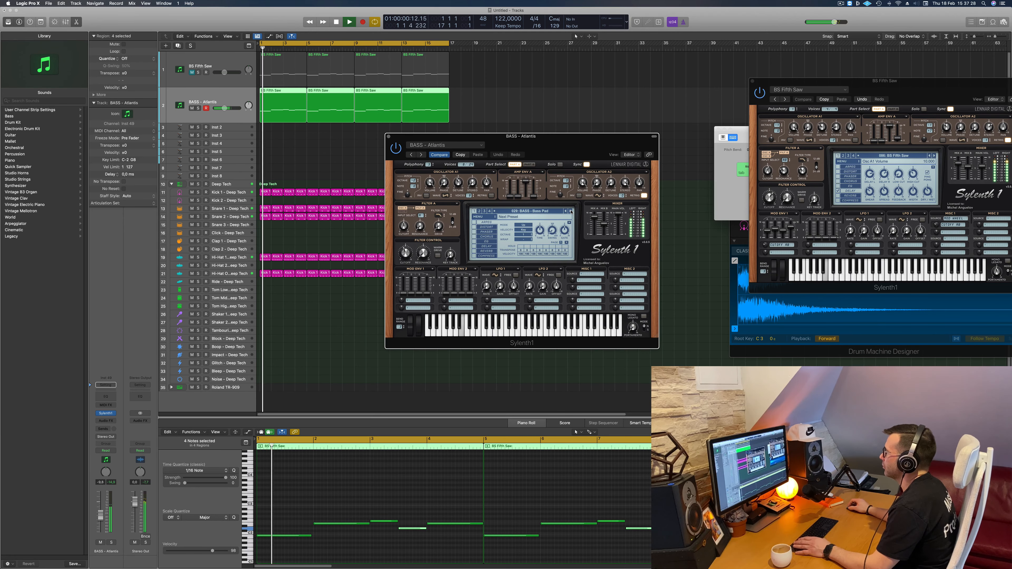
pyautogui.click(570, 211)
pyautogui.click(571, 211)
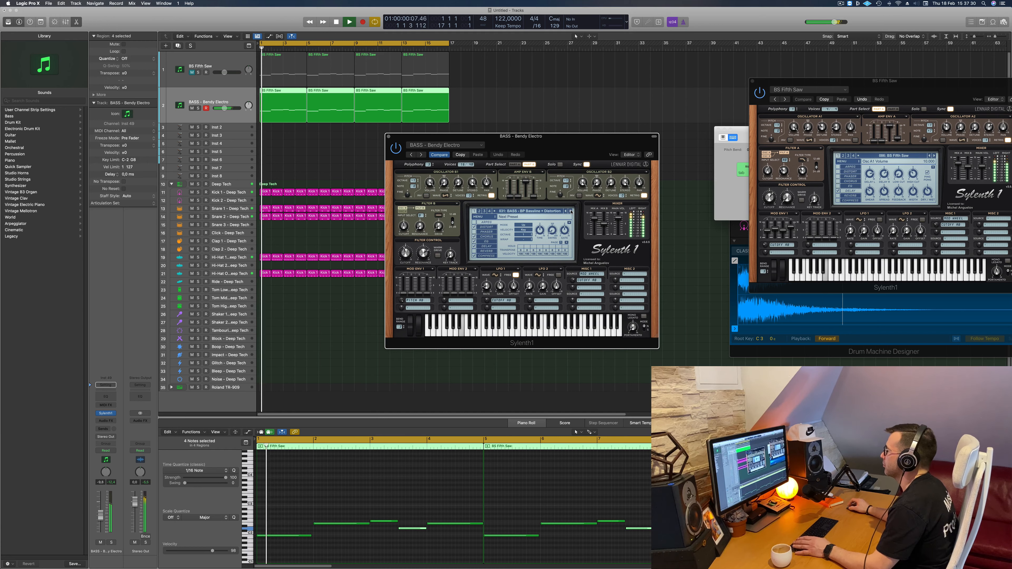
pyautogui.click(570, 211)
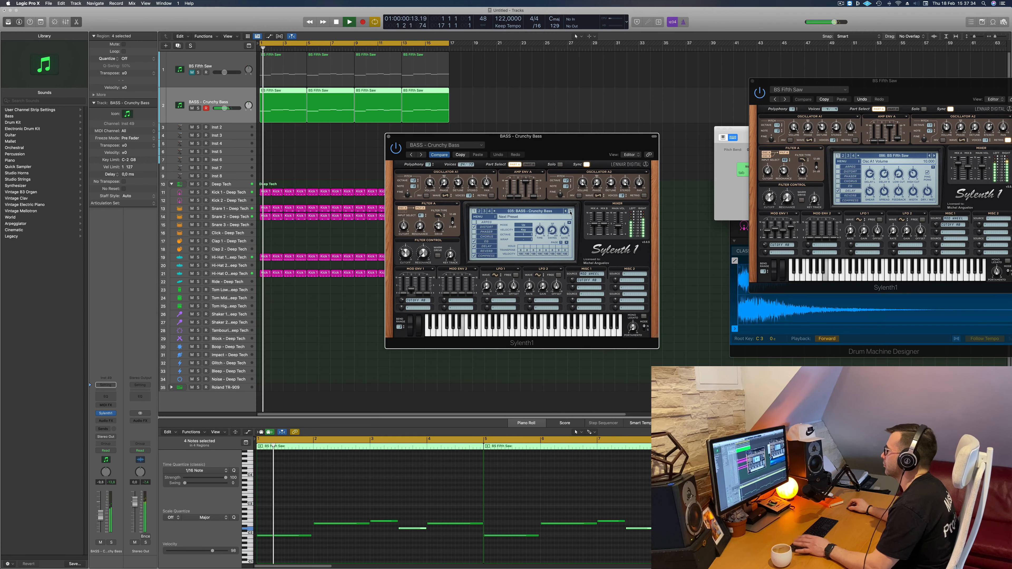
pyautogui.click(570, 212)
pyautogui.click(570, 211)
pyautogui.click(570, 212)
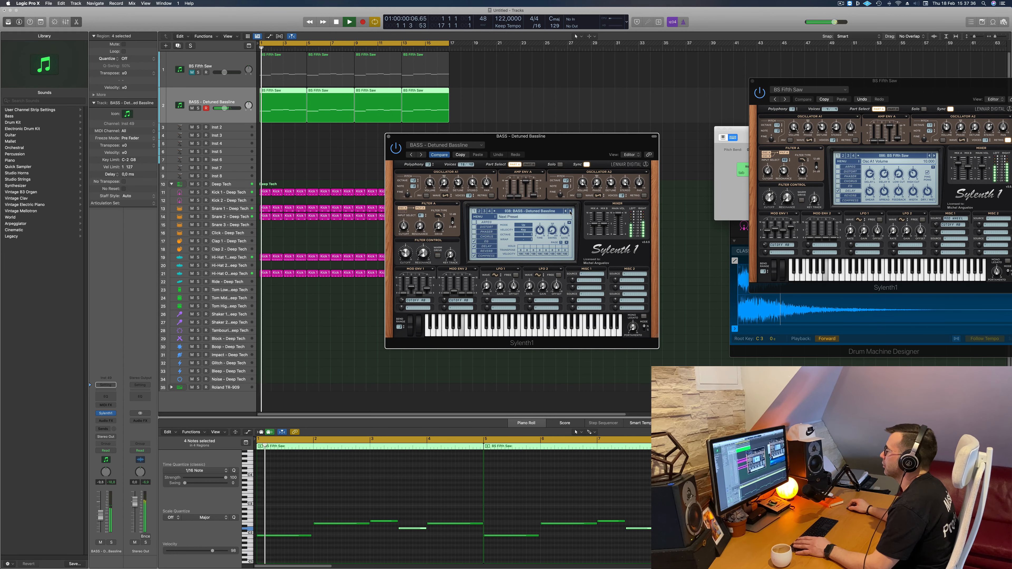
pyautogui.click(570, 211)
pyautogui.click(570, 212)
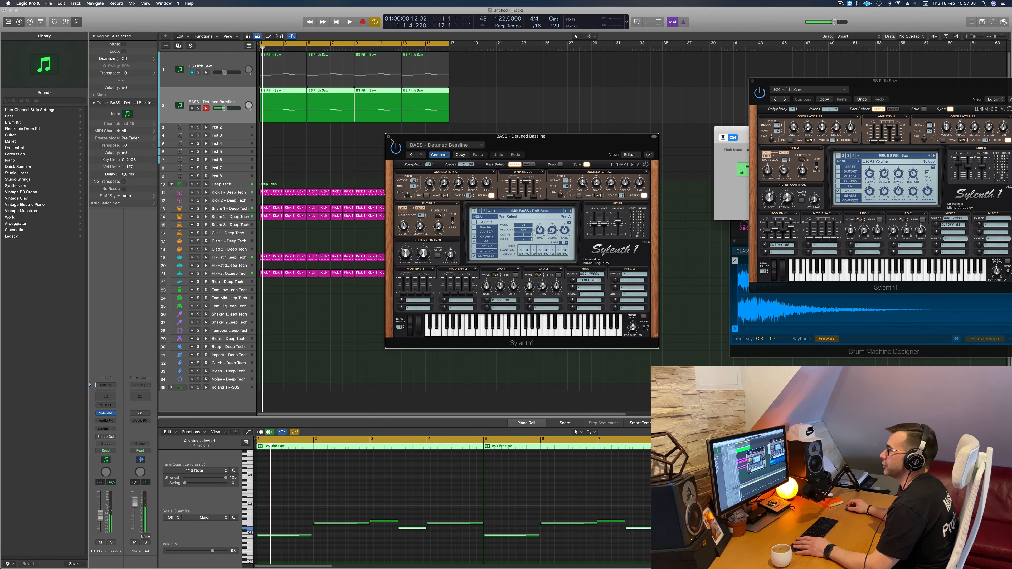
# - Close the duplicate track's Sylenth1 window, mute that track, and unmute the original BS Fifth Saw track
pyautogui.click(388, 137)
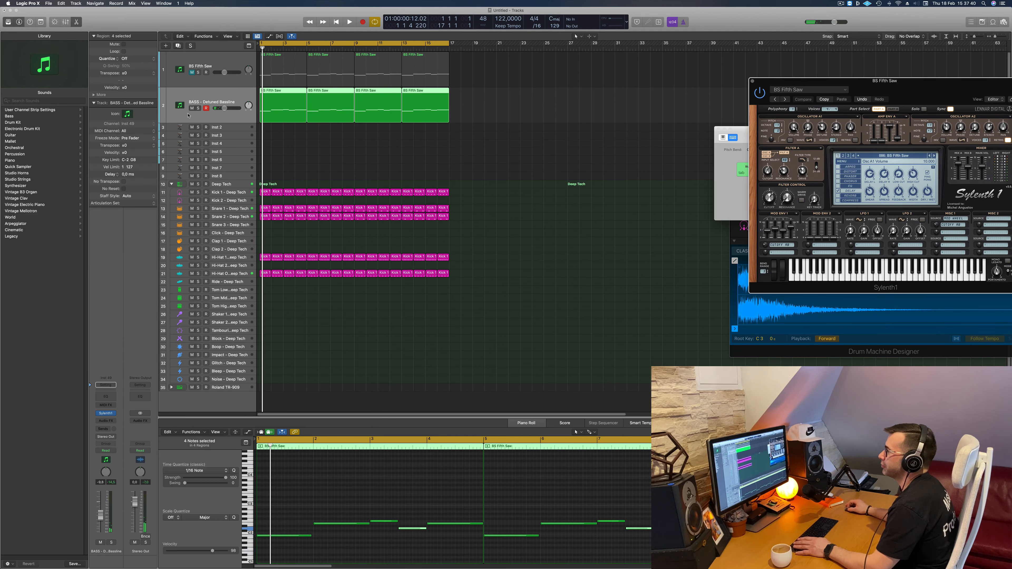
pyautogui.click(191, 109)
pyautogui.click(192, 72)
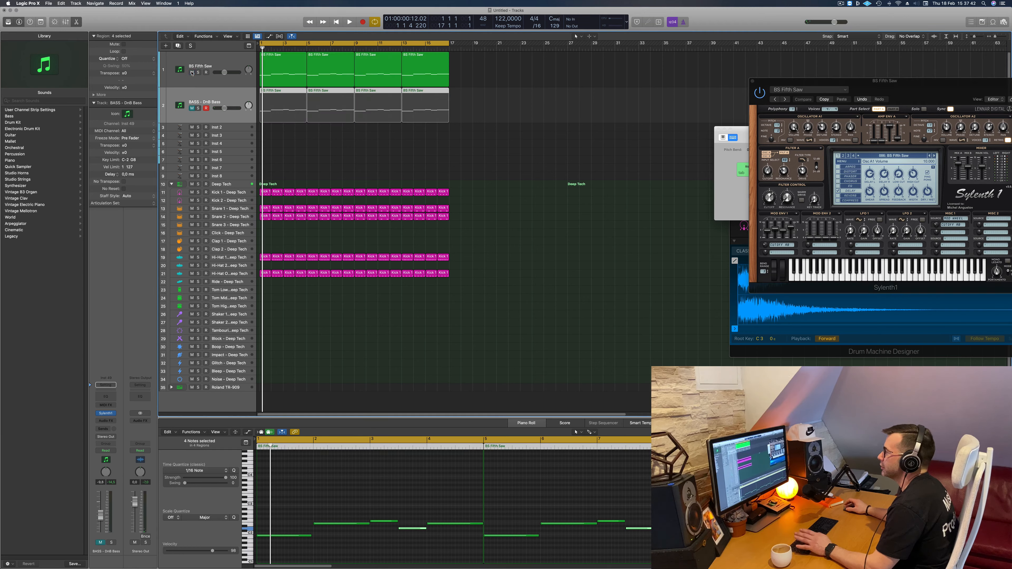
# - Select the original BS Fifth Saw track, reopen its Sylenth1, and position the synth window over the arrangement
pyautogui.click(224, 62)
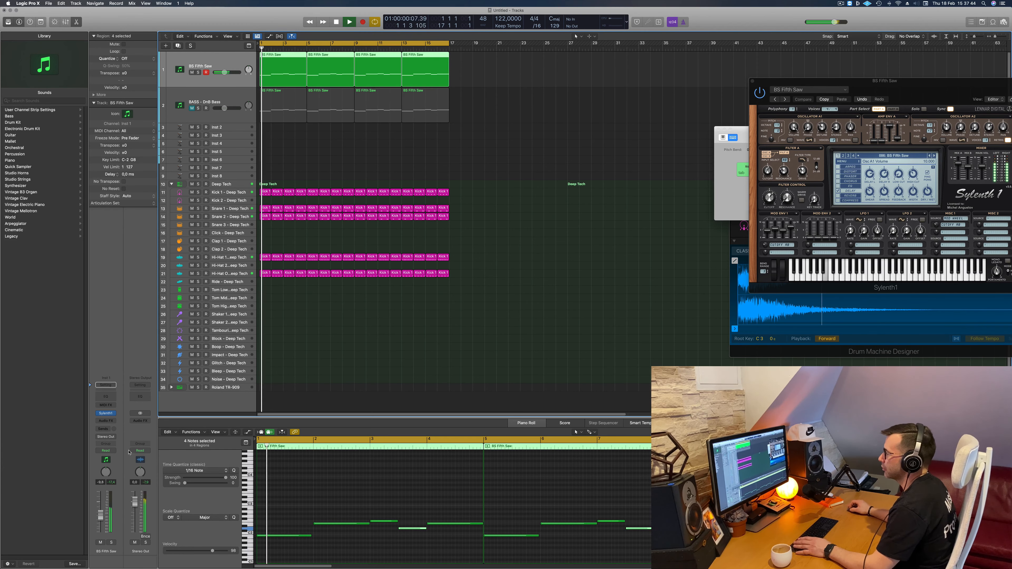
pyautogui.click(105, 414)
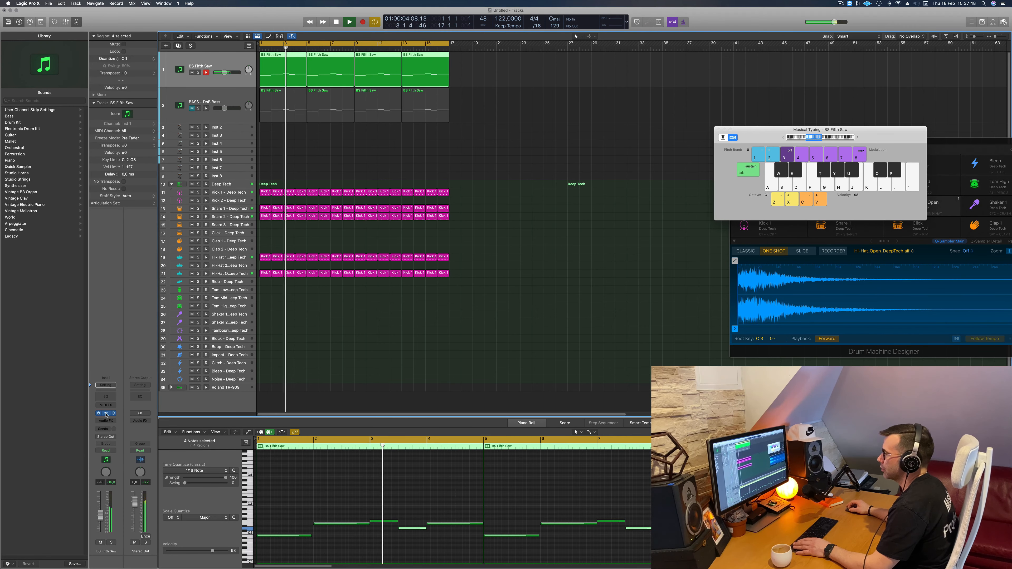
pyautogui.click(106, 413)
pyautogui.moveTo(916, 88); pyautogui.dragTo(524, 139)
# - Replay the original BS Fifth Saw bass line from the start several times to judge its sound with the drums
pyautogui.press('Return')
pyautogui.press('space')
pyautogui.press('space')
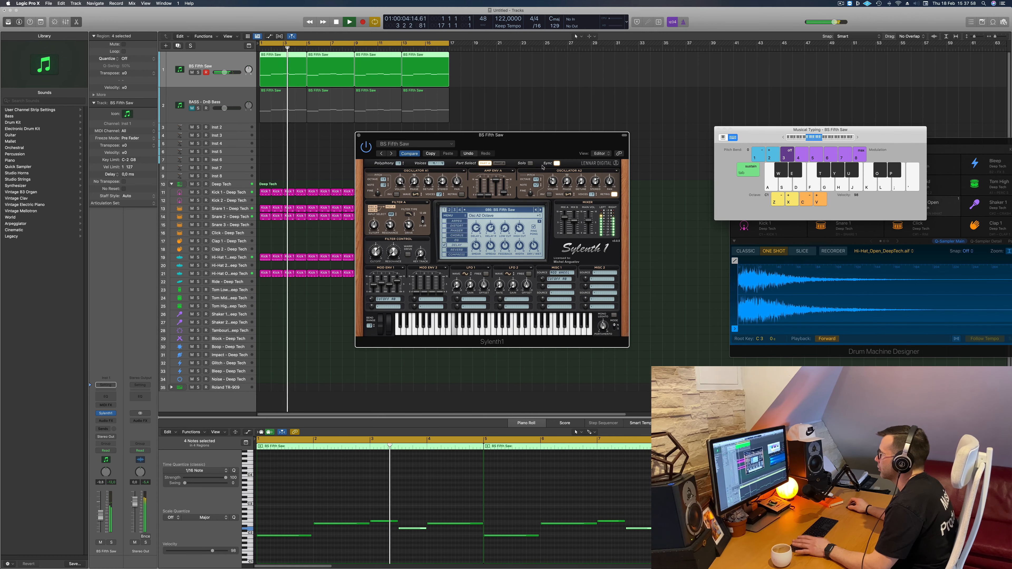
pyautogui.press('Return')
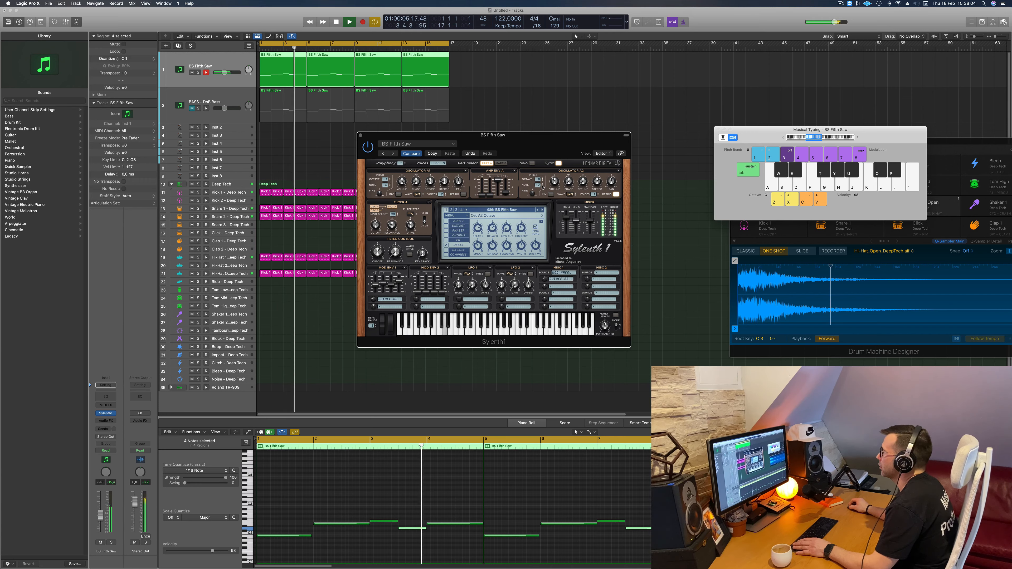
pyautogui.press('Return')
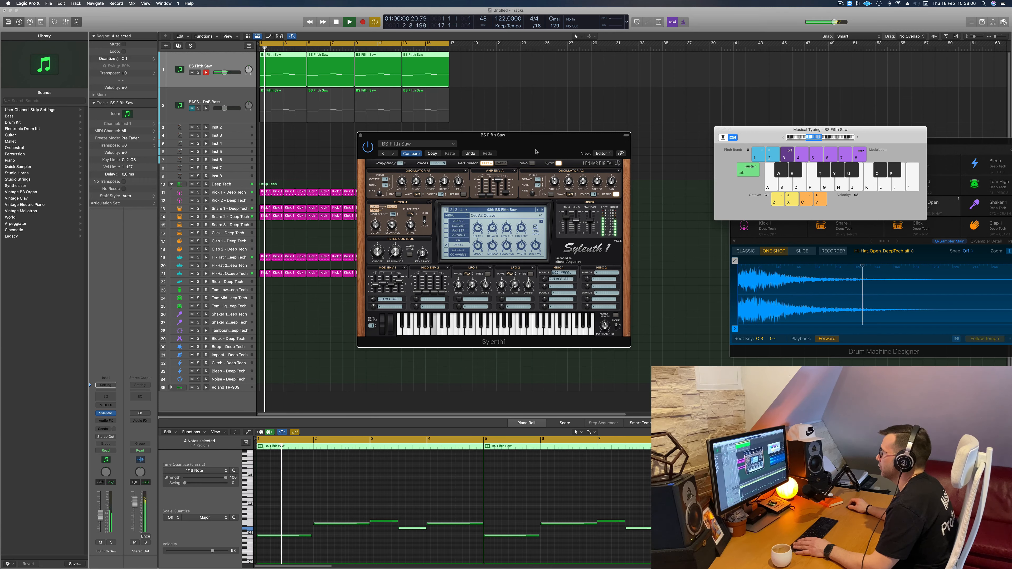
pyautogui.moveTo(535, 152); pyautogui.dragTo(529, 164)
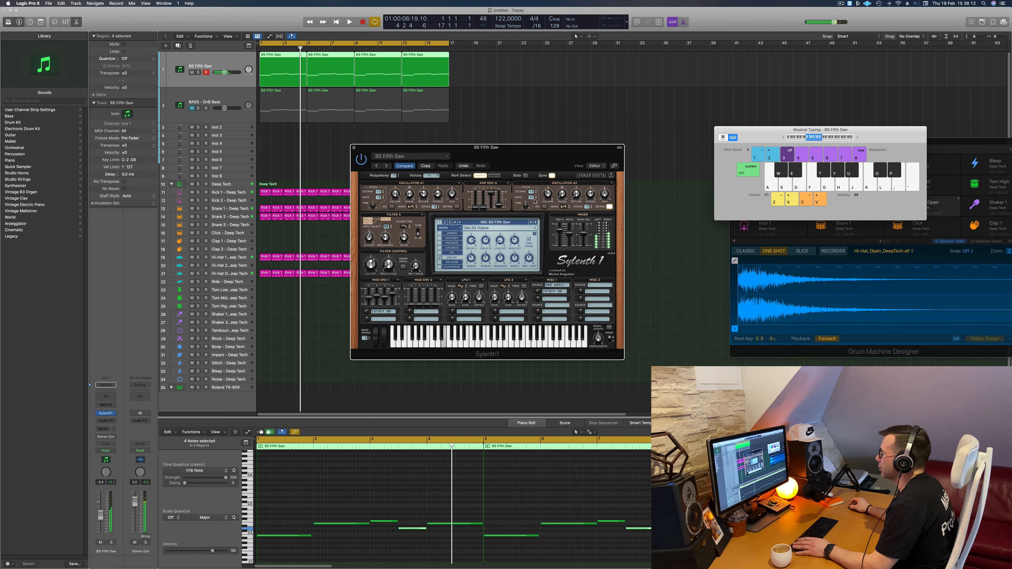
pyautogui.press('Return')
pyautogui.moveTo(541, 155)
pyautogui.mouseDown()
pyautogui.moveTo(560, 154)
pyautogui.moveTo(552, 145)
pyautogui.mouseUp()
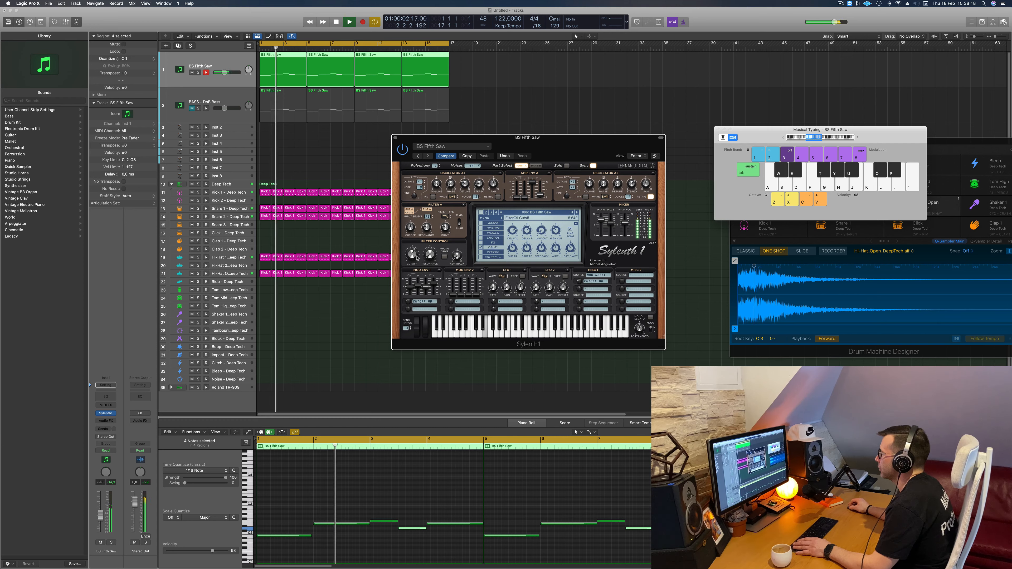
# - Adjust the filter control cutoff on the original bass's Sylenth1 during playback and turn on Warm Drive
pyautogui.moveTo(416, 257); pyautogui.dragTo(425, 255)
pyautogui.press('space')
pyautogui.press('space')
# - Readjust the filter control cutoff with Warm Drive on and fine-tune Mod Env 1's release during playback
pyautogui.press('space')
pyautogui.click(444, 257)
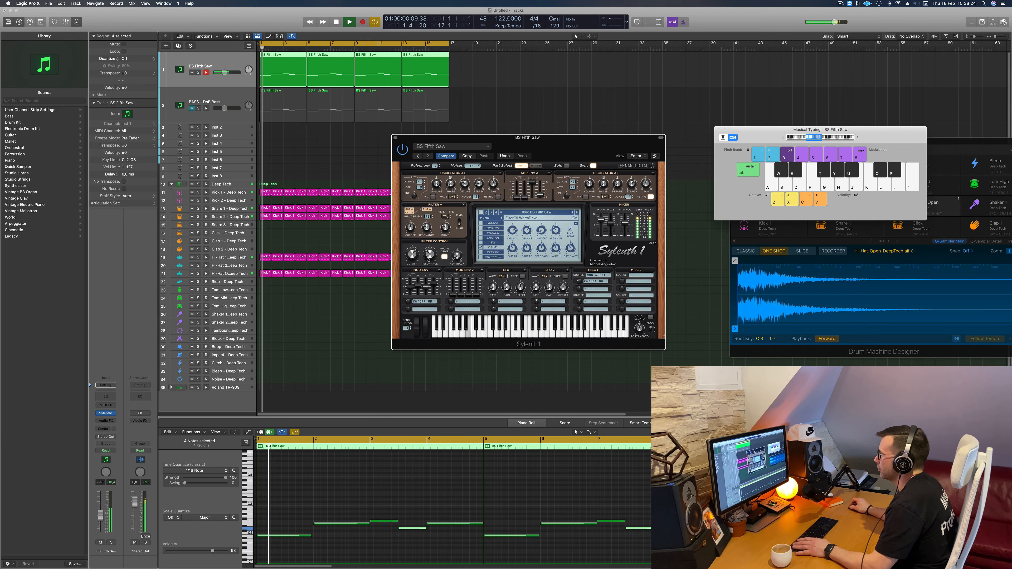
pyautogui.press('space')
pyautogui.press('space')
pyautogui.moveTo(416, 251); pyautogui.dragTo(416, 260)
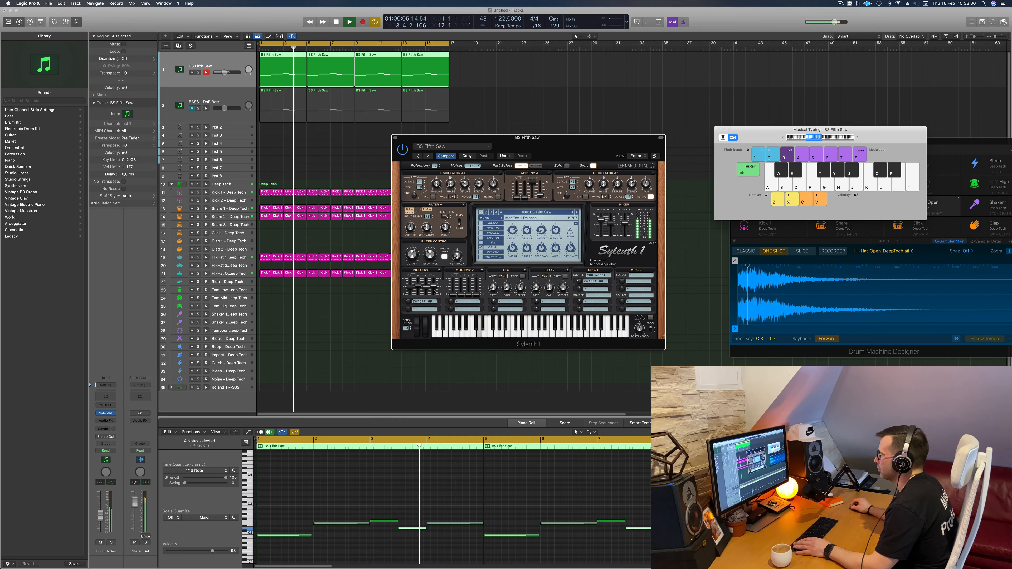
pyautogui.moveTo(435, 288); pyautogui.dragTo(434, 290)
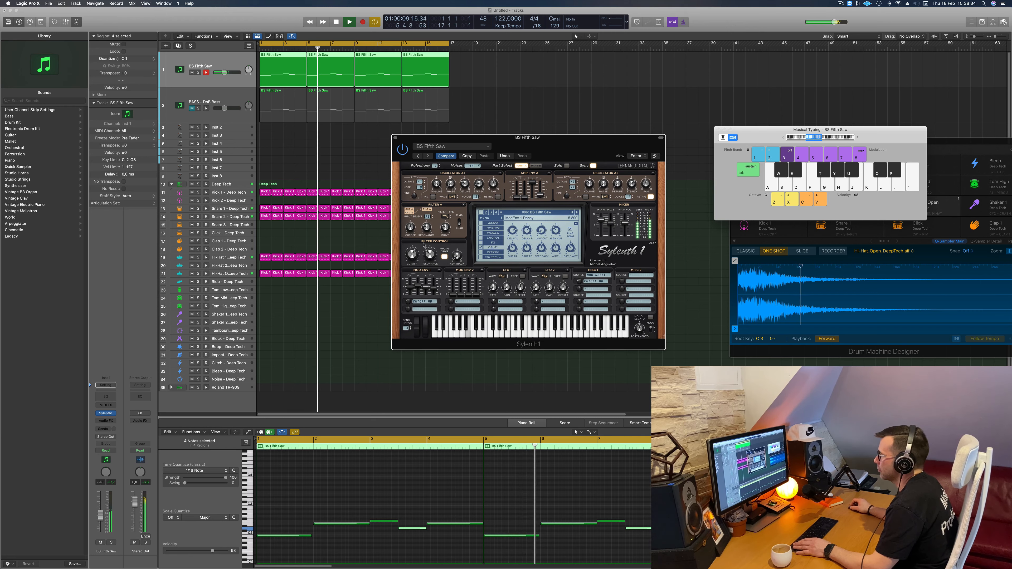
# - Replay the bass loop and slightly fine-tune its filter control cutoff
pyautogui.press('space')
pyautogui.press('space')
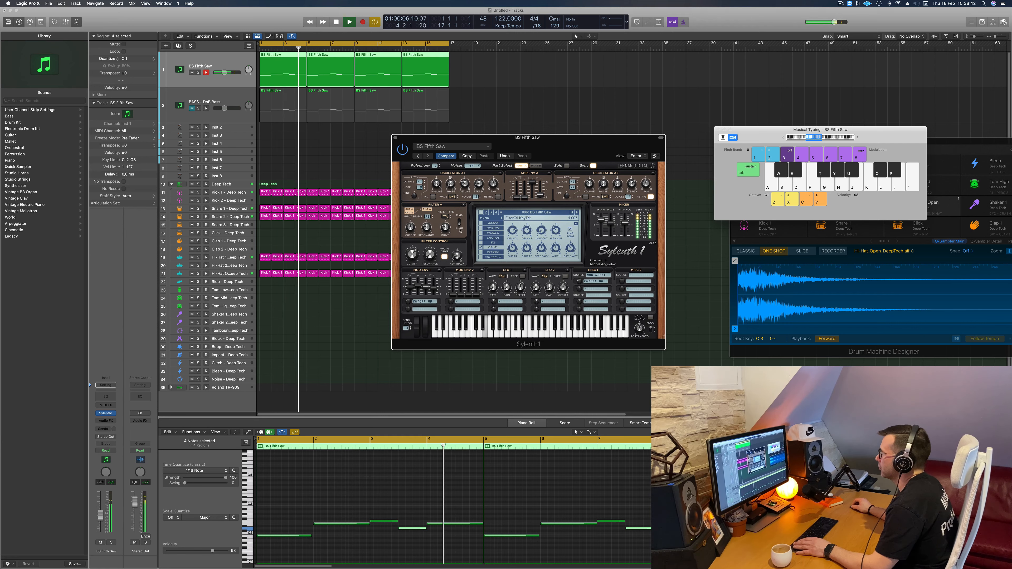
pyautogui.press('space')
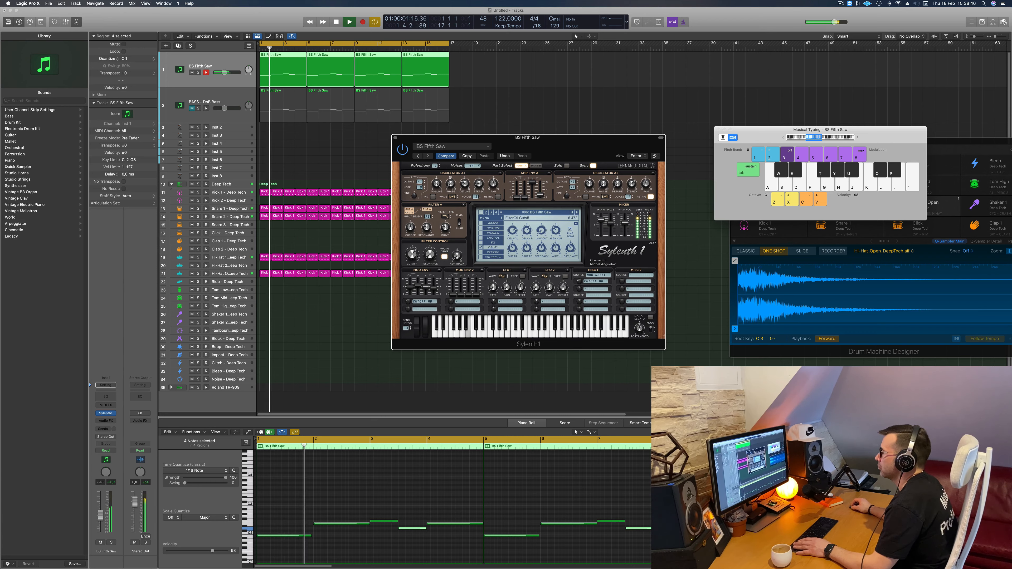
pyautogui.moveTo(417, 257); pyautogui.dragTo(414, 255)
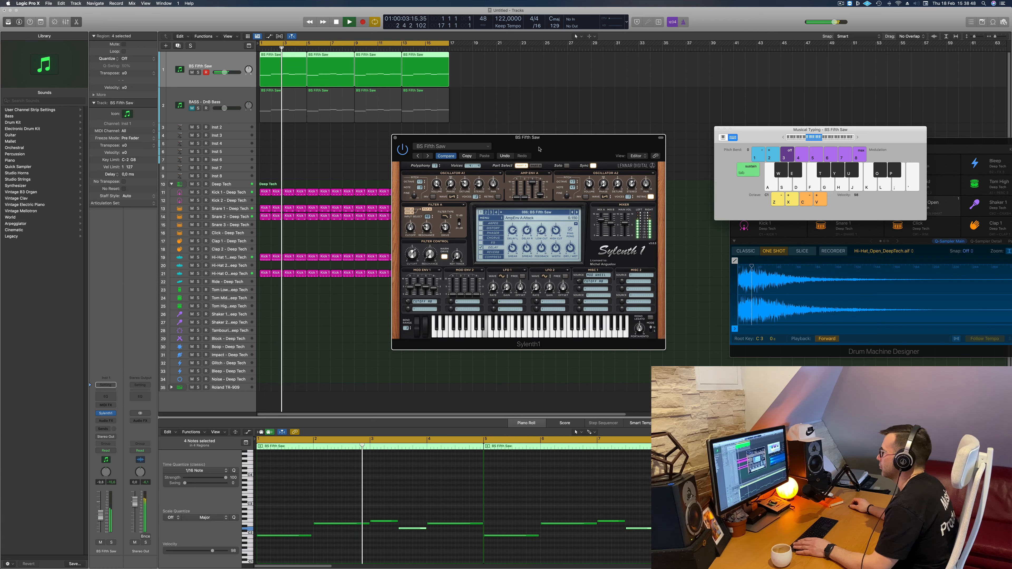
# - Replay the bass loop while examining the Sylenth1 Delay effect's high-cut and spread settings
pyautogui.moveTo(547, 147); pyautogui.dragTo(566, 145)
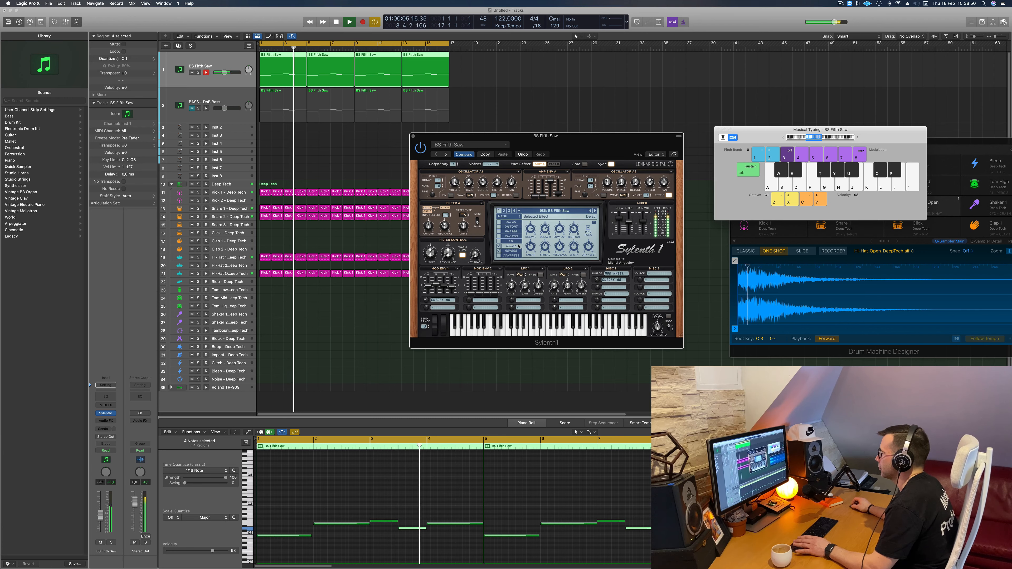
pyautogui.press('space')
pyautogui.press('space')
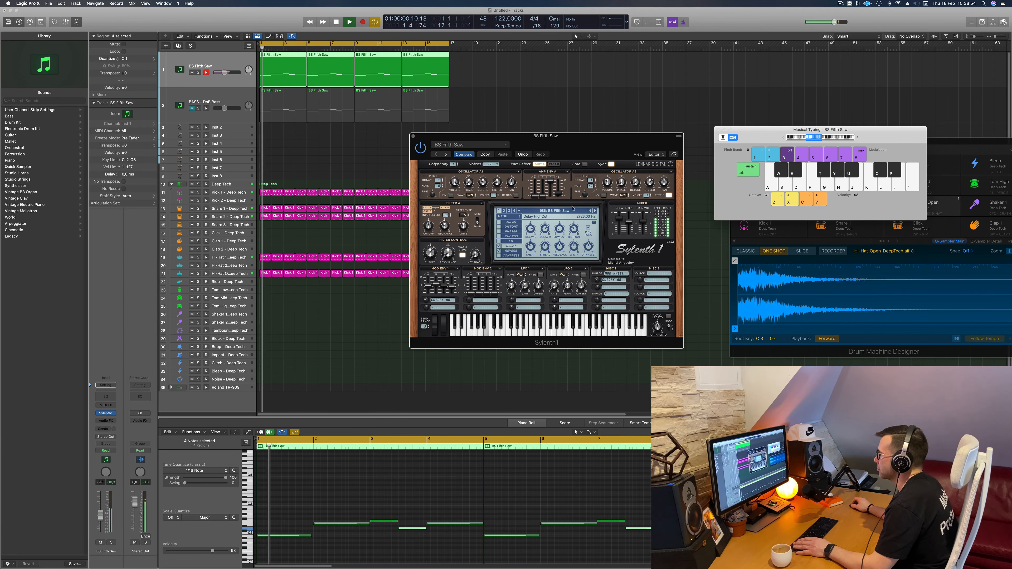
pyautogui.press('space')
pyautogui.press('space')
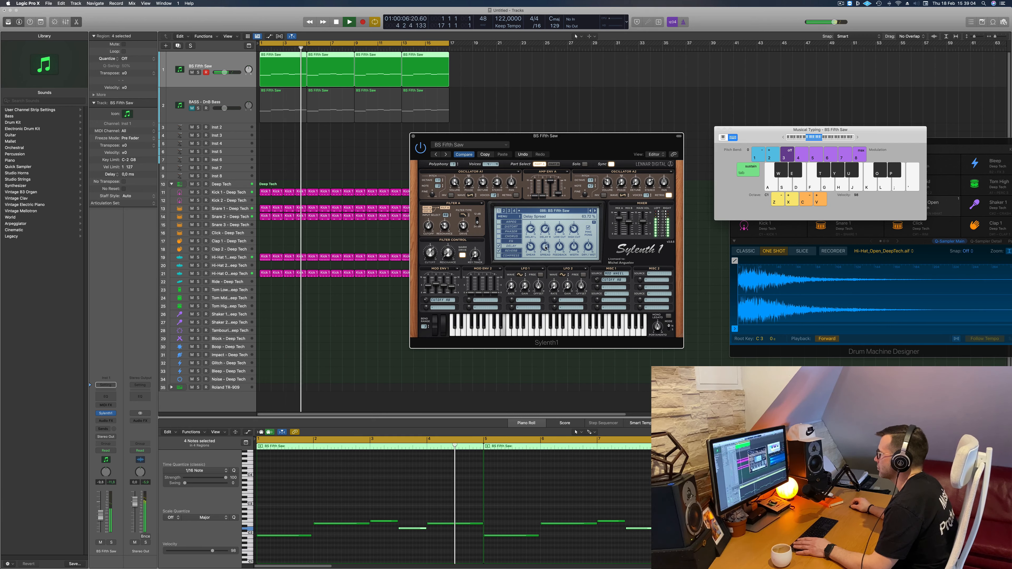
pyautogui.moveTo(461, 141); pyautogui.dragTo(478, 139)
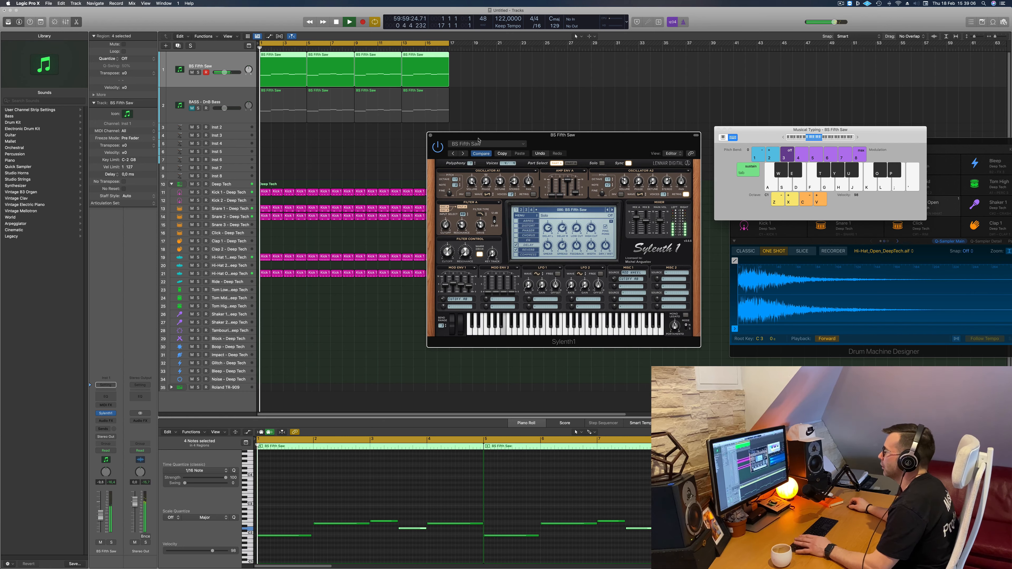
# - Close the original bass's Sylenth1 window and replay the loop from the start
pyautogui.press('super+w')
pyautogui.press('space')
pyautogui.press('space')
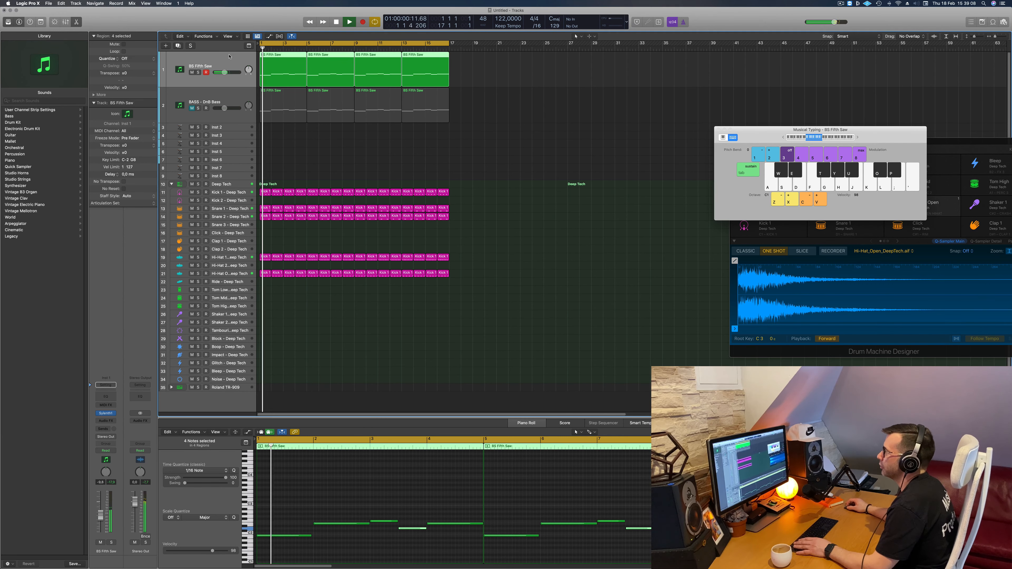
pyautogui.press('space')
pyautogui.press('space')
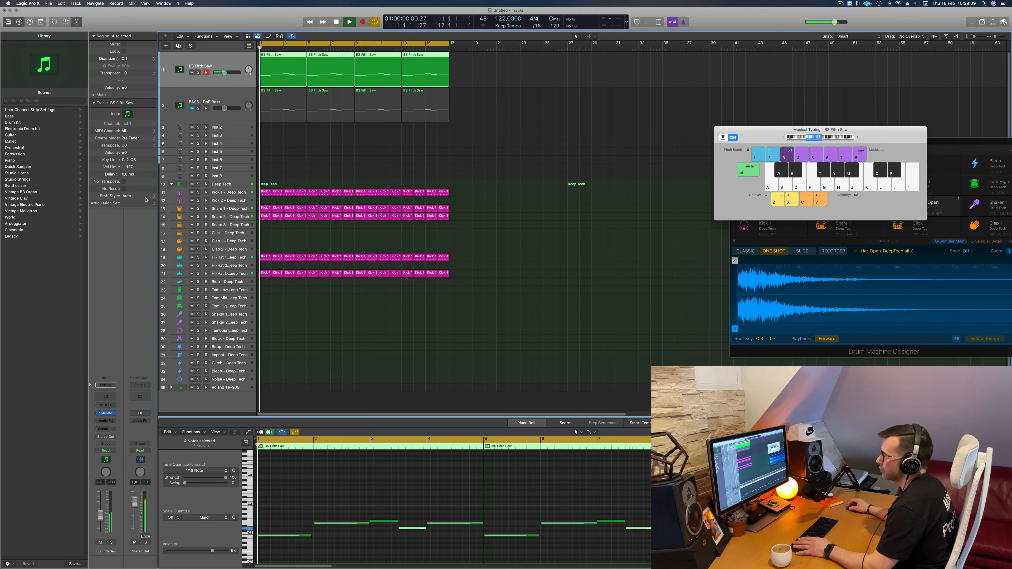
# - Insert a stereo Compressor as an audio effect on the BS Fifth Saw track
pyautogui.click(106, 420)
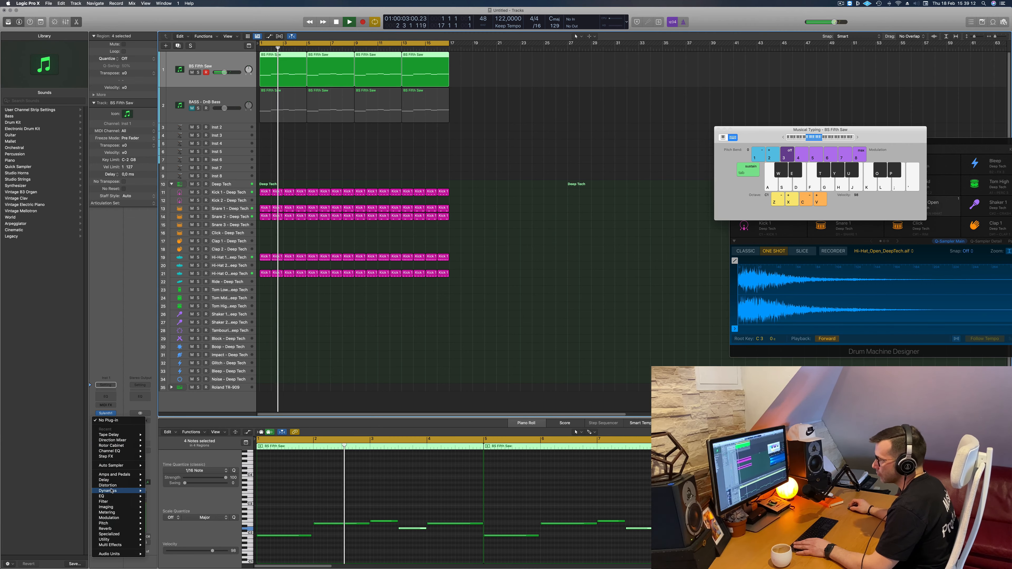
pyautogui.click(78, 406)
pyautogui.click(105, 420)
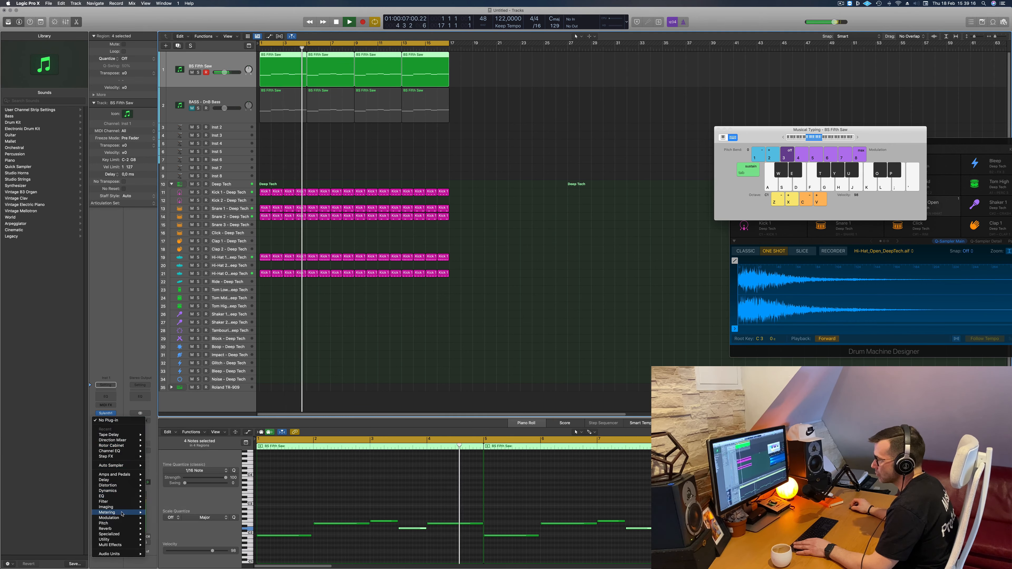
pyautogui.moveTo(126, 490)
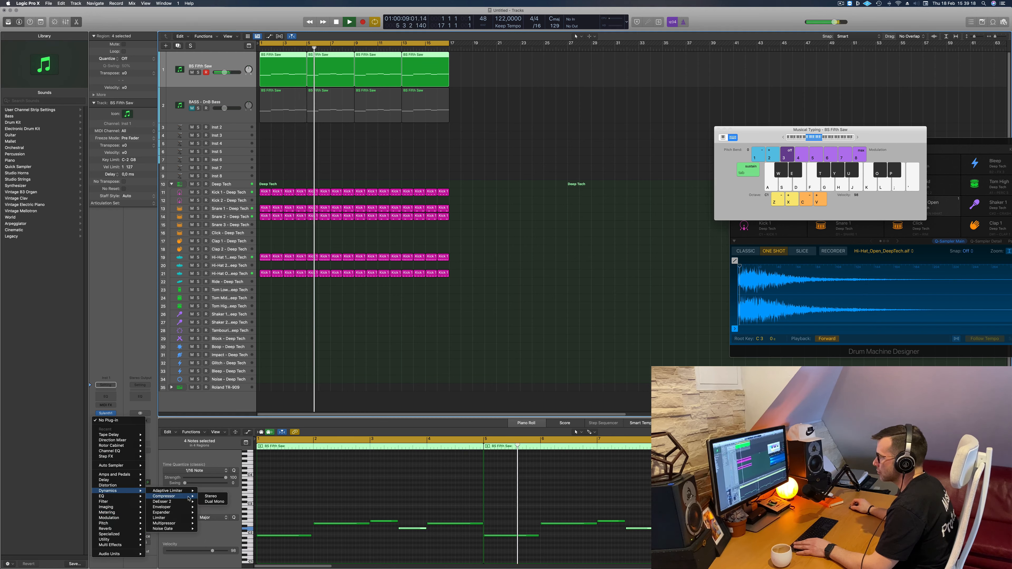
pyautogui.click(211, 496)
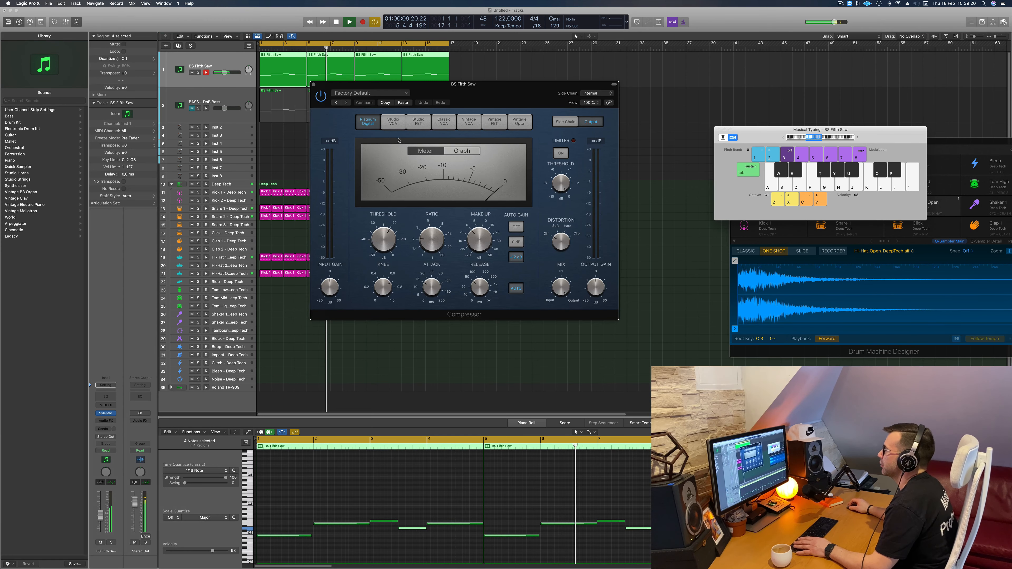
# - Set the compressor's side chain source to Kick 1 - Deep Tech (Inst 9)
pyautogui.click(584, 94)
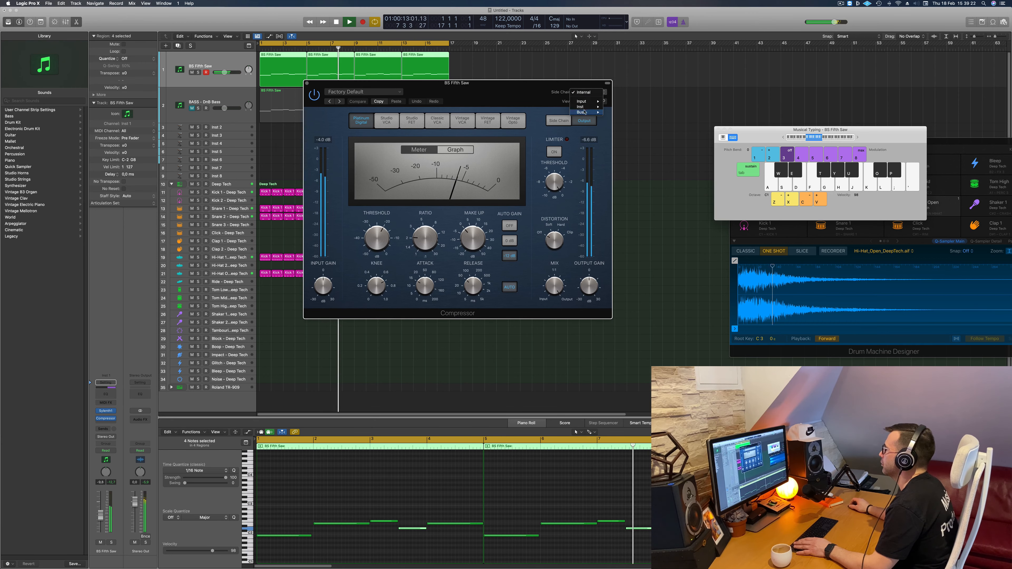
pyautogui.moveTo(586, 106)
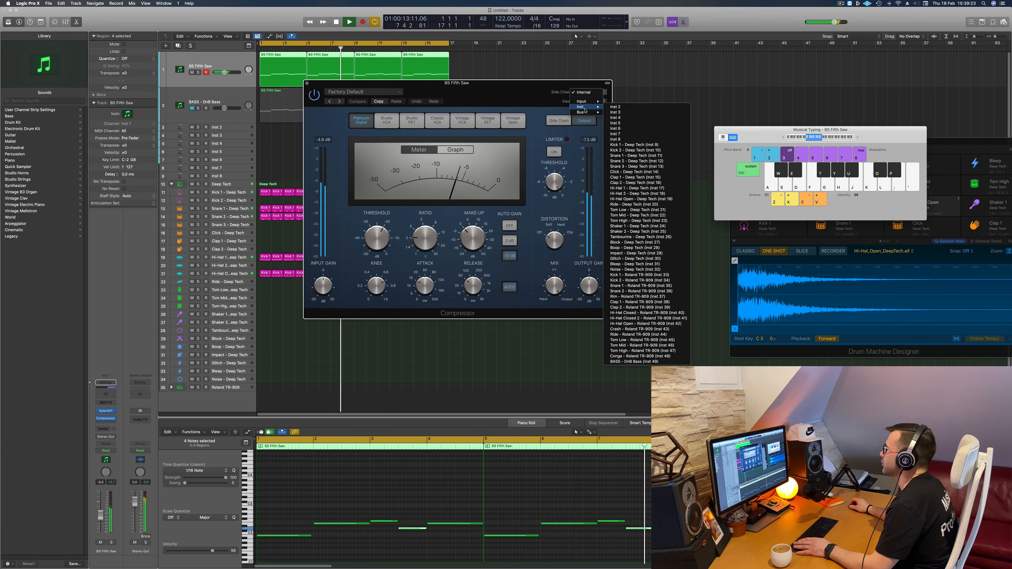
pyautogui.click(626, 144)
# - Adjust the compressor's ratio and compare the bass with the compressor bypassed and active during playback
pyautogui.moveTo(468, 308); pyautogui.dragTo(575, 324)
pyautogui.press('Return')
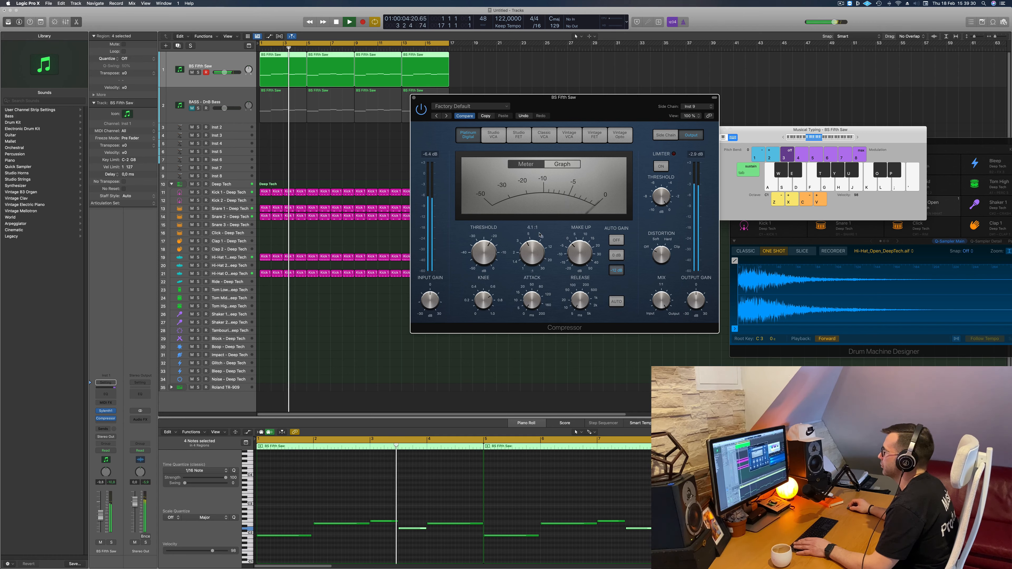
pyautogui.press('Return')
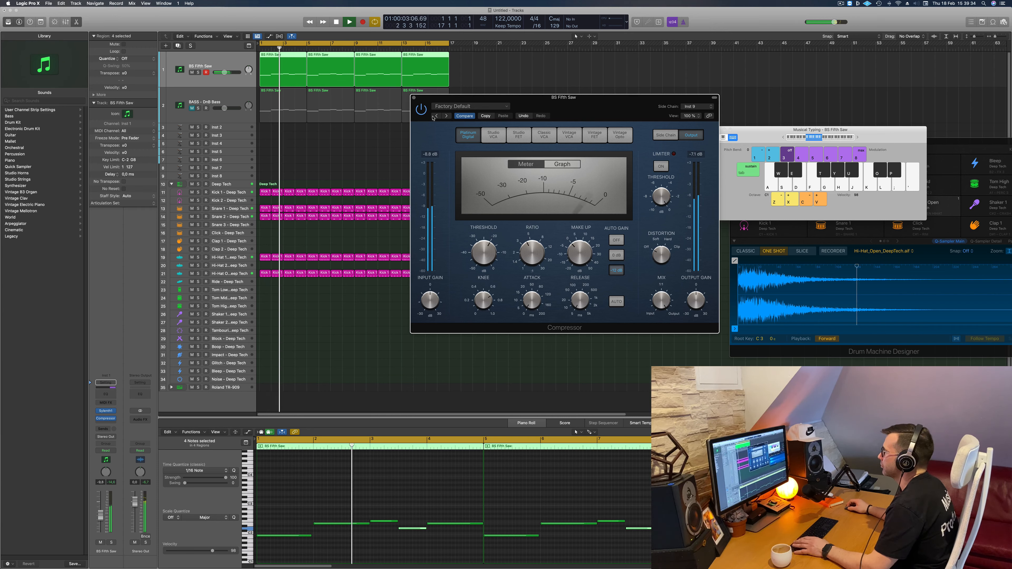
pyautogui.click(420, 109)
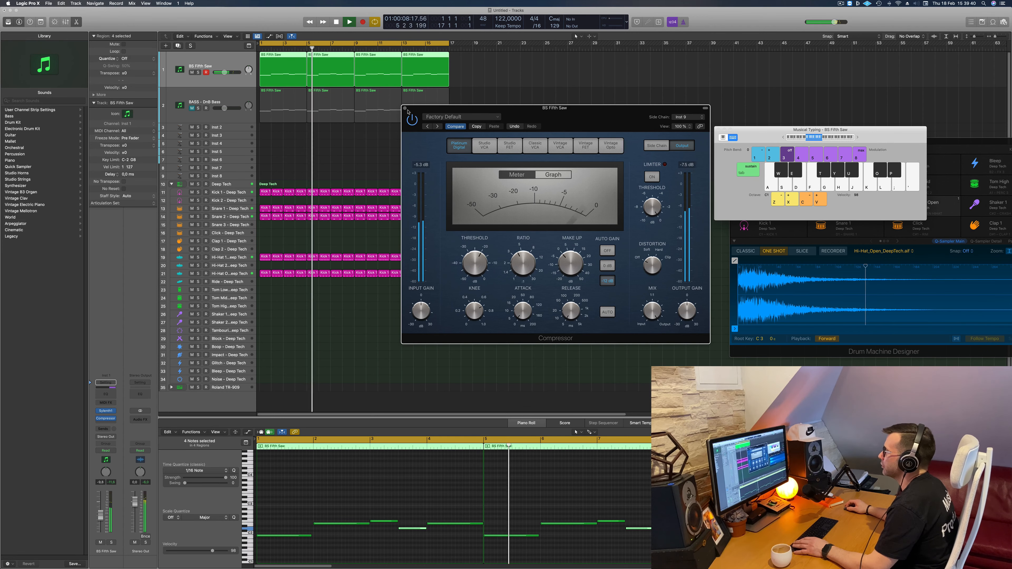
pyautogui.click(404, 108)
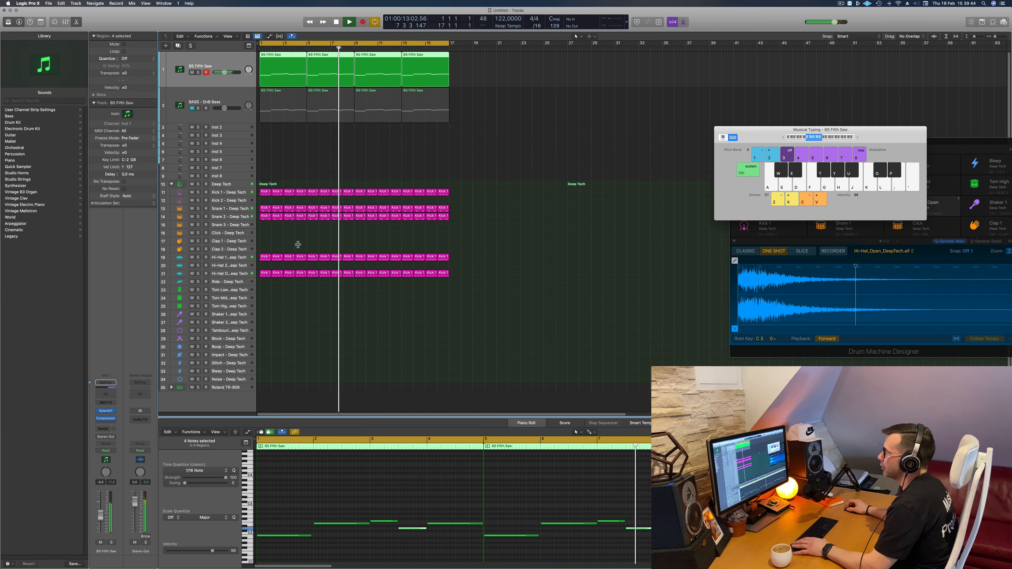
# - Copy the first one-bar region of the open hi-hat track to the start of the Tom High track
pyautogui.press('Return')
pyautogui.click(266, 273)
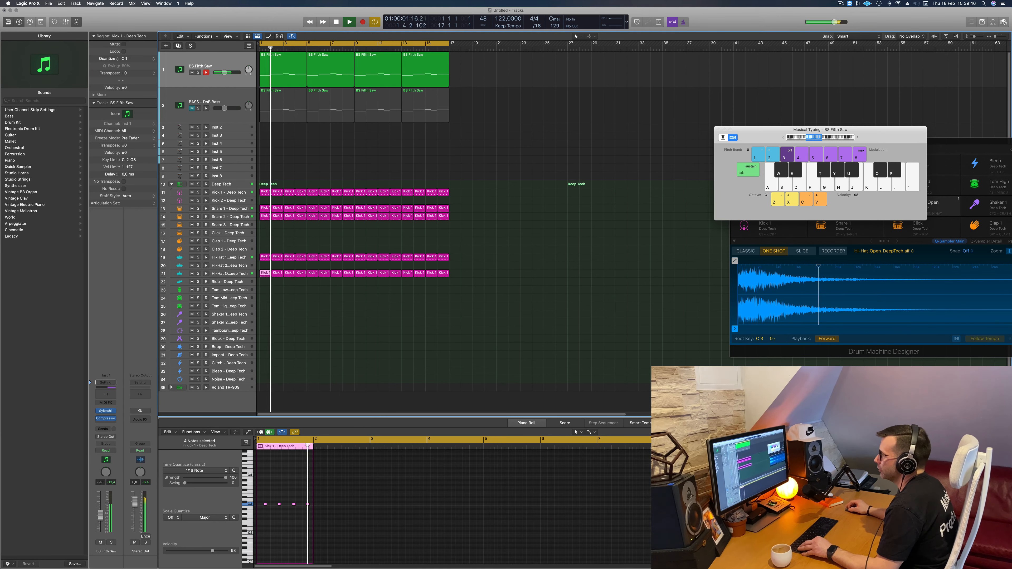
pyautogui.moveTo(265, 277); pyautogui.dragTo(265, 305)
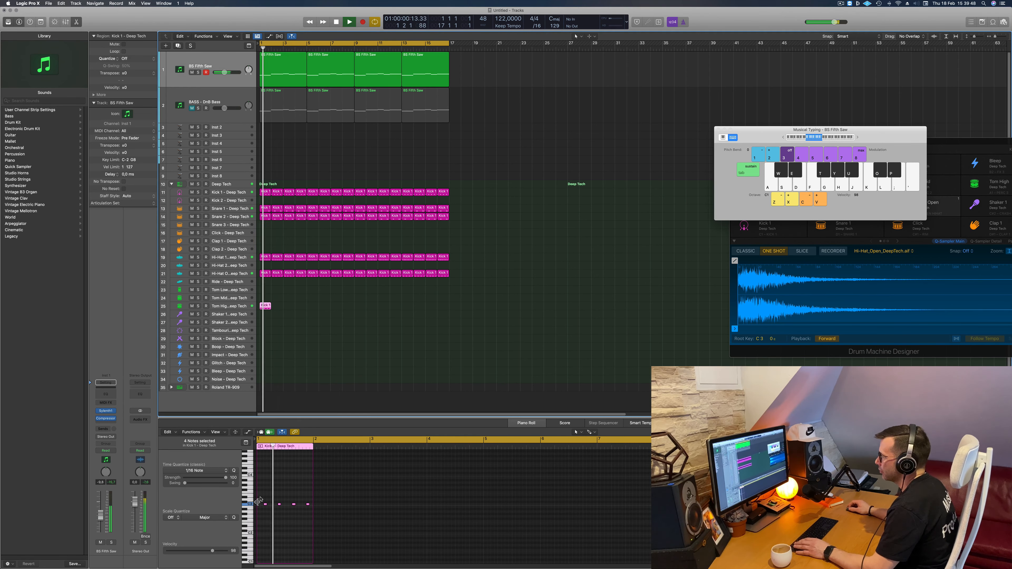
# - Select the four notes in the copied tom region and shift them down and back up by octaves while auditioning
pyautogui.moveTo(260, 498); pyautogui.dragTo(331, 519)
pyautogui.hotkey('alt', 'shift', 'Down')
pyautogui.hotkey('alt', 'shift', 'Down')
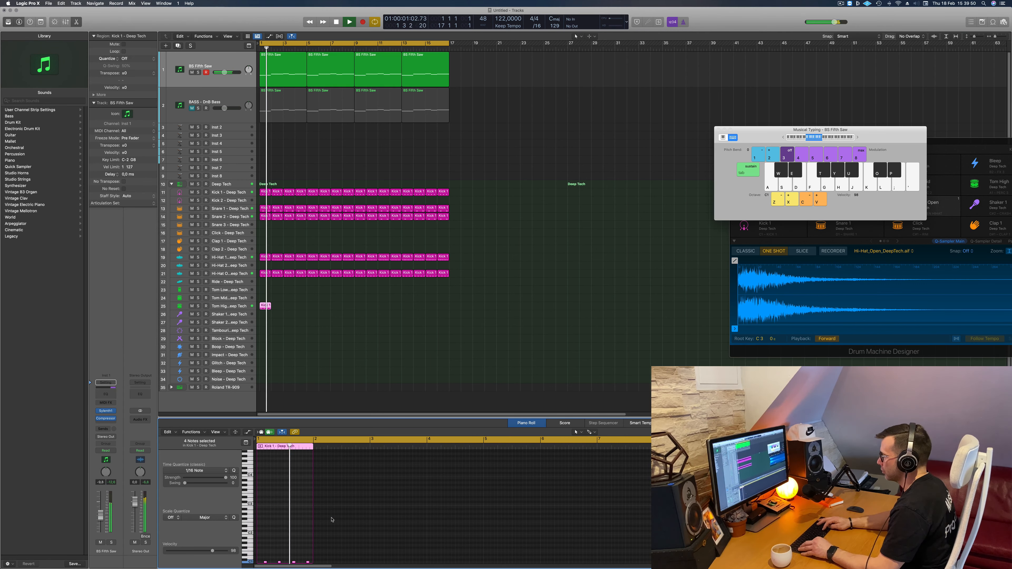
pyautogui.hotkey('alt', 'shift', 'Down')
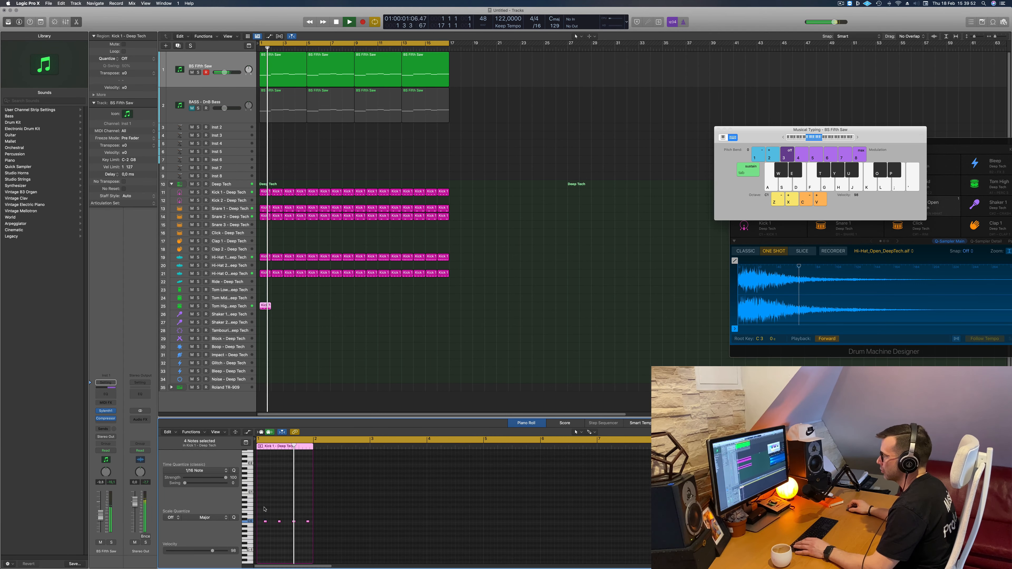
pyautogui.hotkey('alt', 'shift', 'Down')
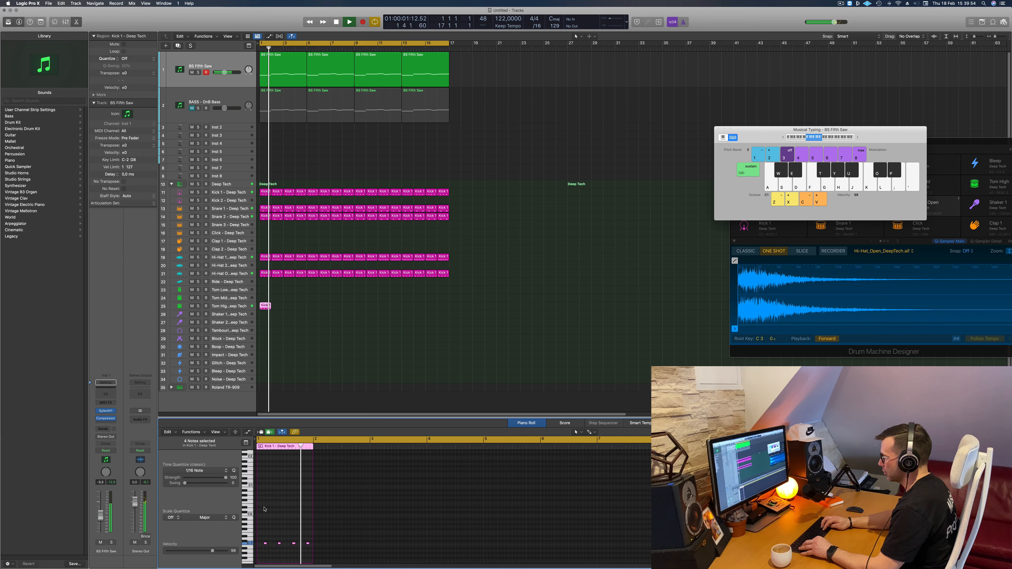
pyautogui.hotkey('alt', 'shift', 'Up')
pyautogui.press('space')
pyautogui.press('space')
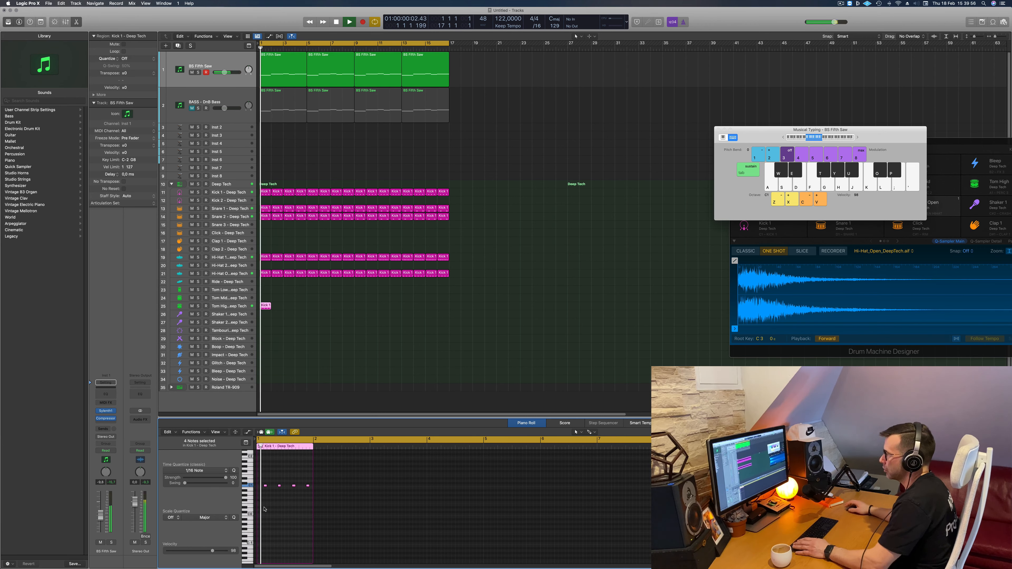
# - Replay the loop and move the tom region from the Tom High track to the Tom Low track
pyautogui.press('space')
pyautogui.press('space')
pyautogui.moveTo(264, 301); pyautogui.dragTo(262, 308)
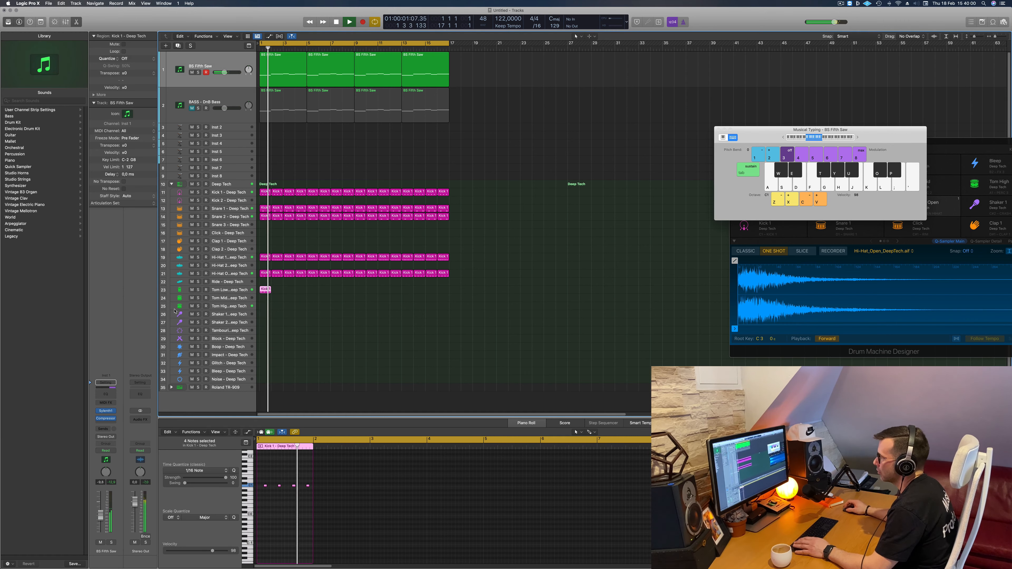
# - Select the Tom Low track and adjust its Bus 1 delay send during playback
pyautogui.click(180, 291)
pyautogui.press('space')
pyautogui.press('space')
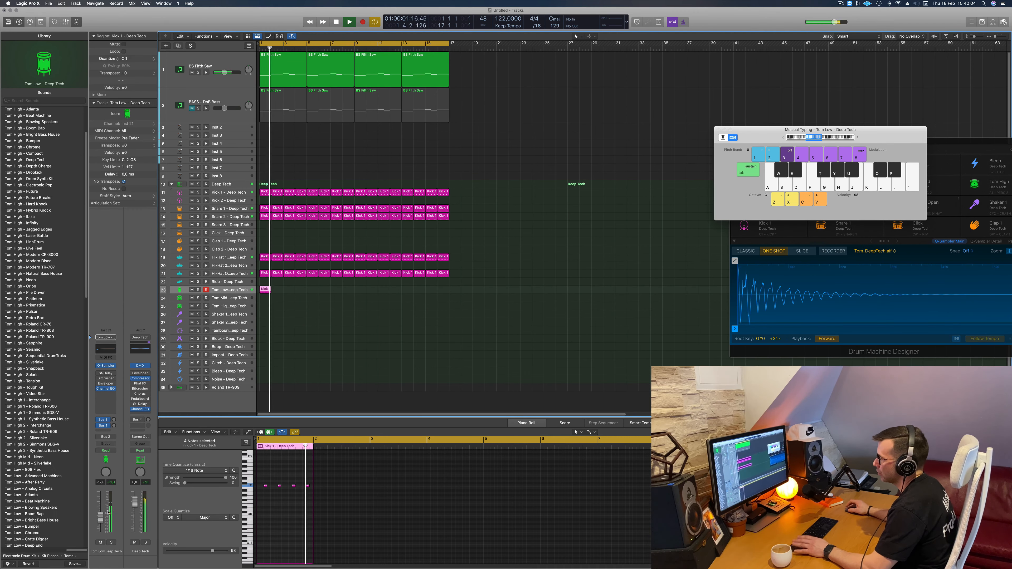
pyautogui.click(114, 422)
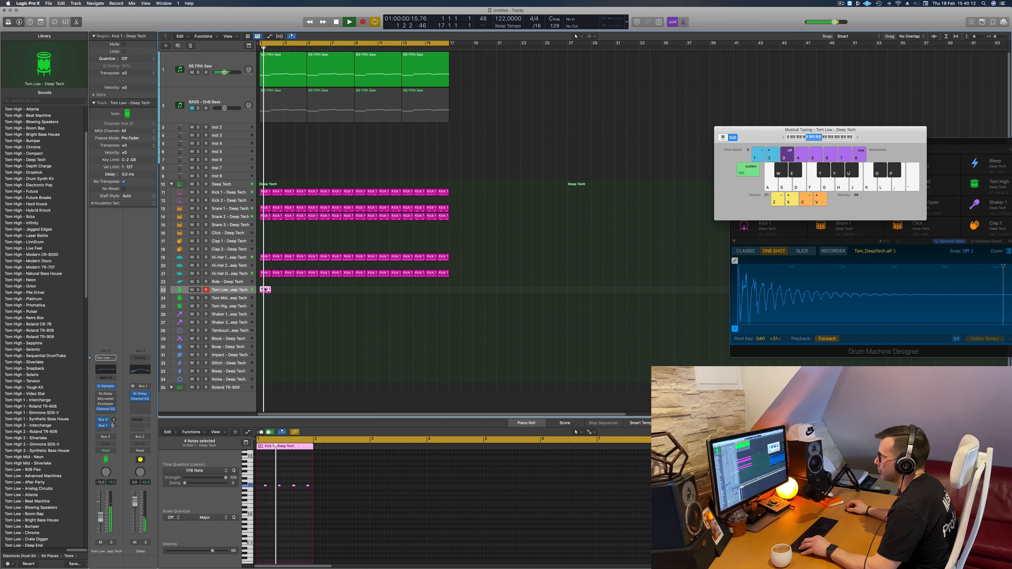
# - Fill the Tom Low track with copies of the one-bar region up to bar 17
pyautogui.press('super+r')
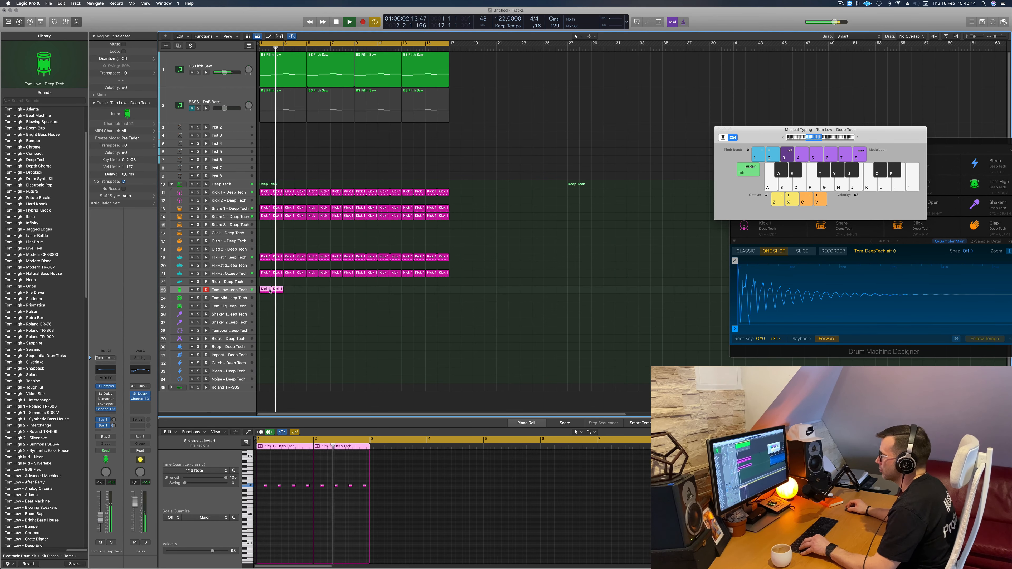
pyautogui.moveTo(271, 291); pyautogui.dragTo(290, 292)
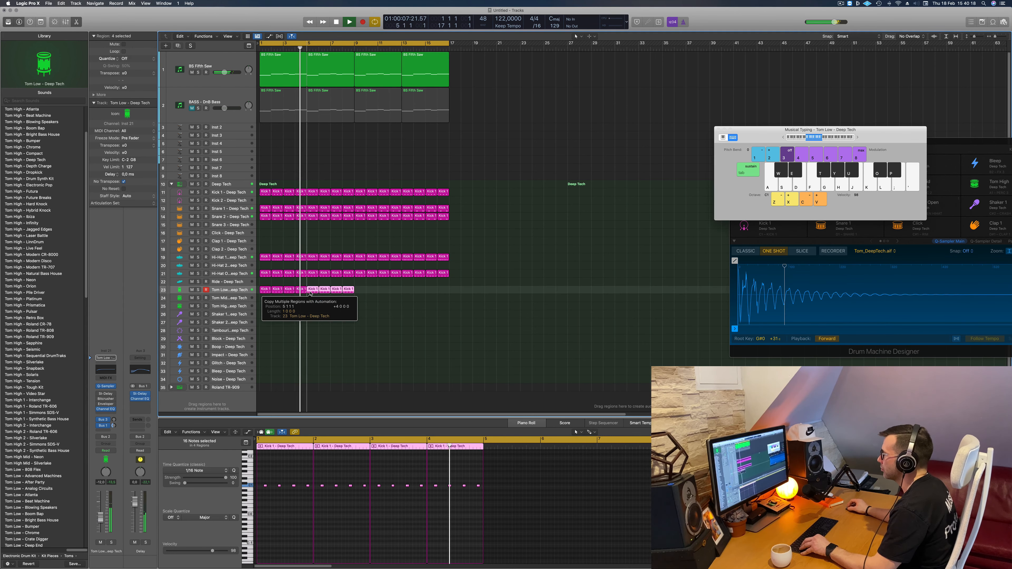
pyautogui.press('super+r')
pyautogui.moveTo(269, 293); pyautogui.dragTo(445, 291)
pyautogui.press('super+z')
# - Select the BS Fifth Saw track and replay the loop to hear the bass with the new tom pattern
pyautogui.click(189, 83)
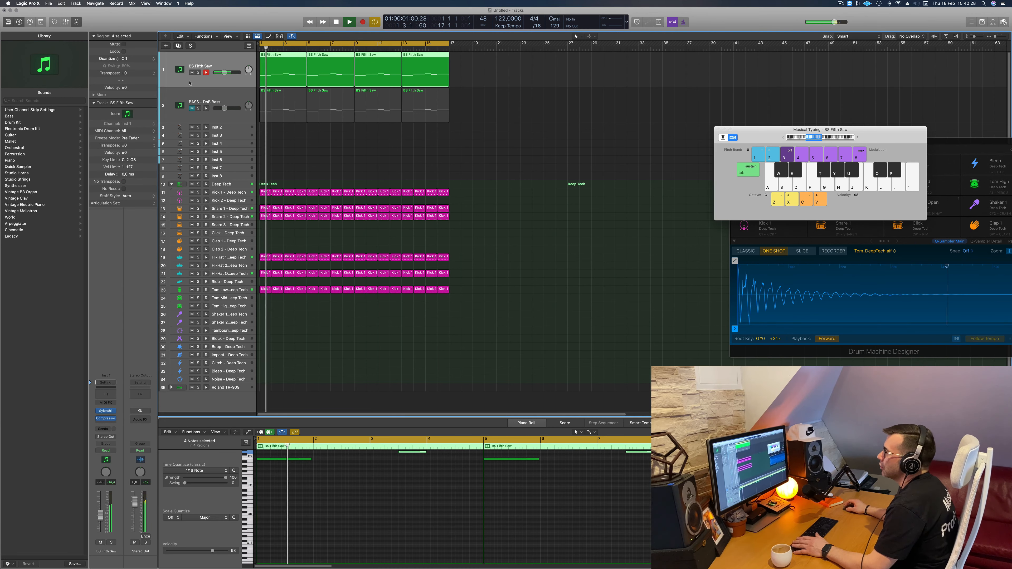
pyautogui.press('space')
pyautogui.press('space')
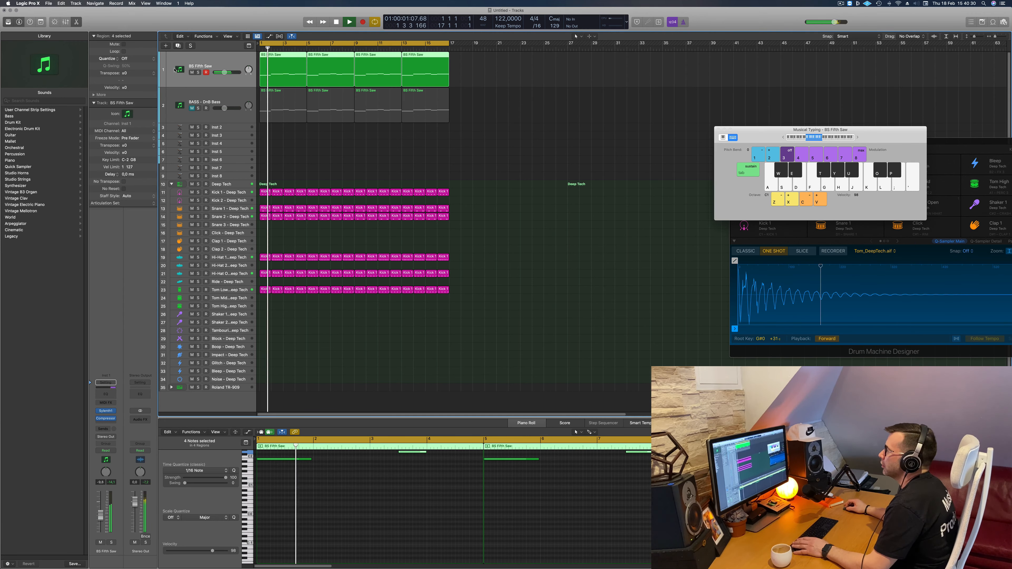
# - Select the muted DnB Bass track and open its Sylenth1 instrument window
pyautogui.click(180, 116)
pyautogui.press('space')
pyautogui.press('space')
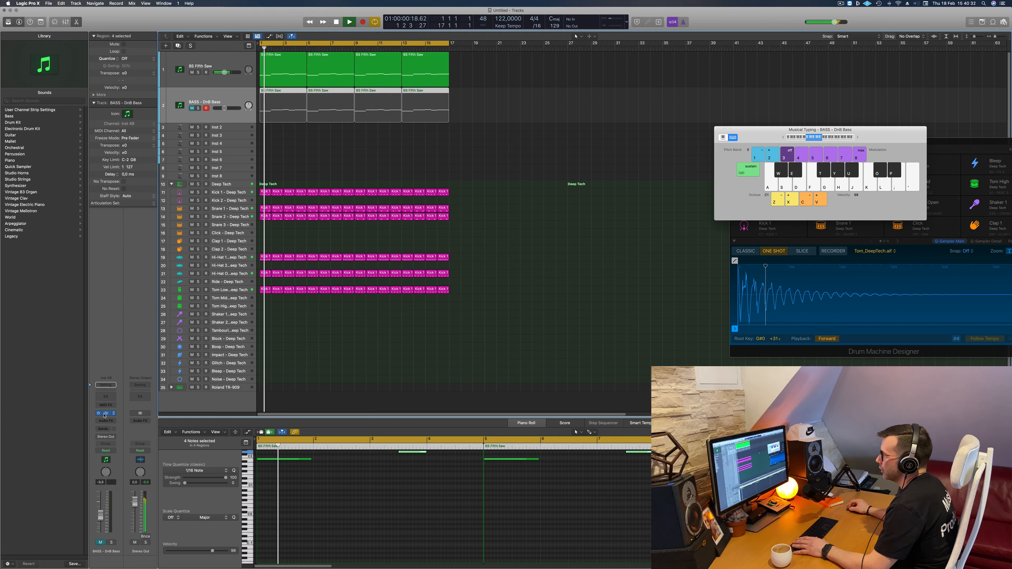
pyautogui.click(105, 413)
pyautogui.moveTo(484, 150); pyautogui.dragTo(472, 152)
pyautogui.click(460, 146)
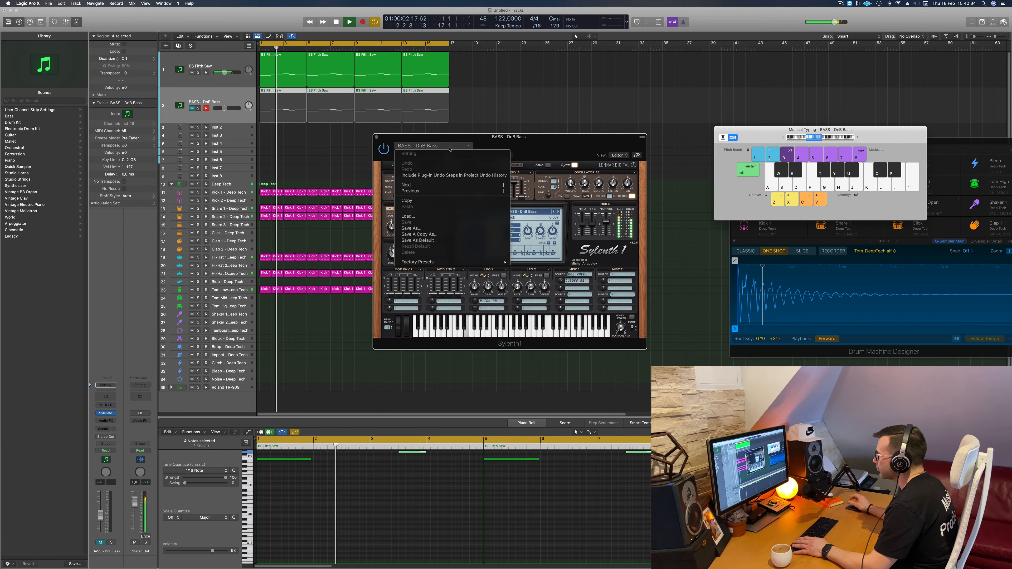
pyautogui.click(459, 147)
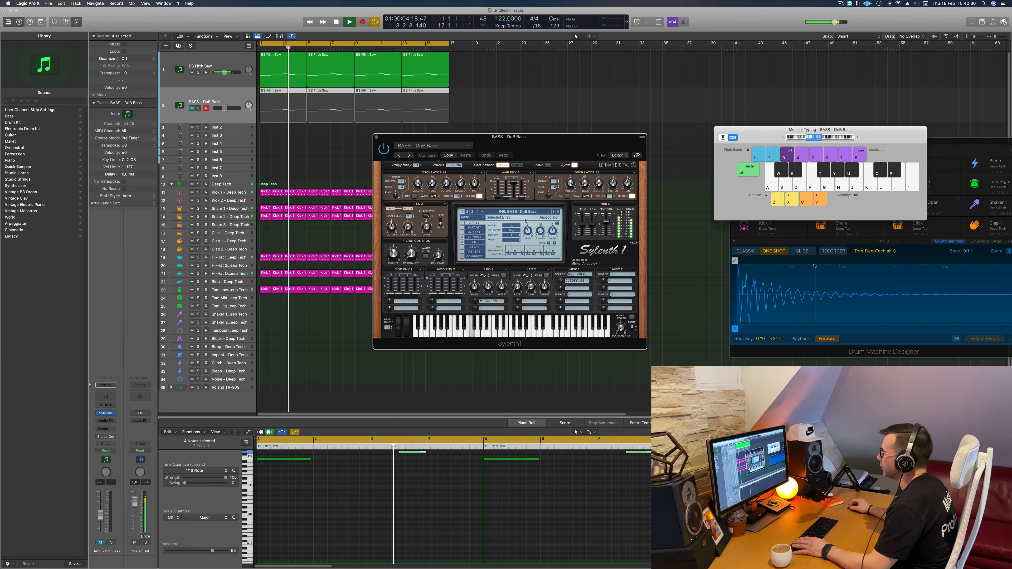
# - Load the BASS - Electro Addicted preset in the second track's Sylenth1
pyautogui.click(494, 211)
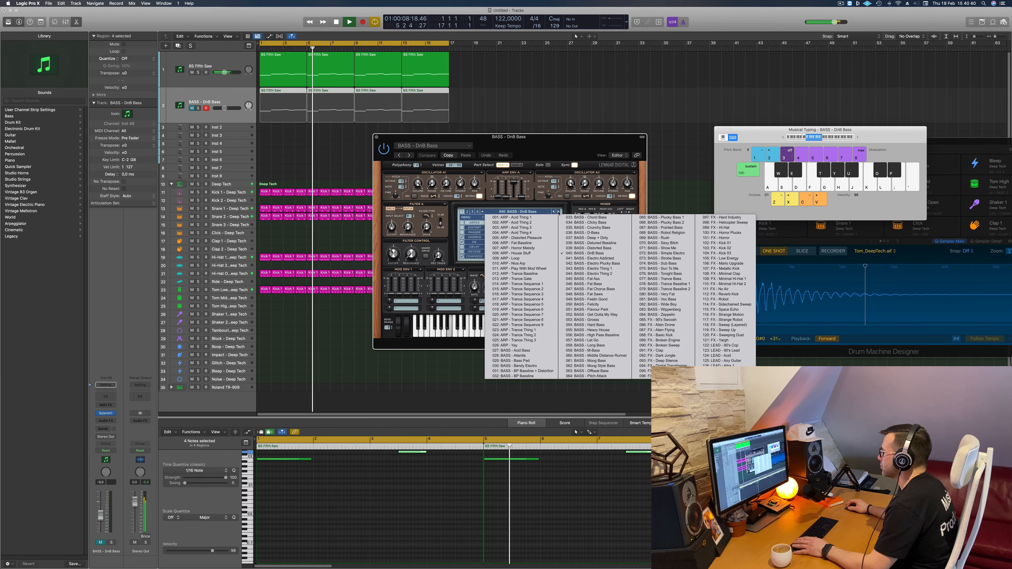
pyautogui.click(587, 258)
pyautogui.click(518, 213)
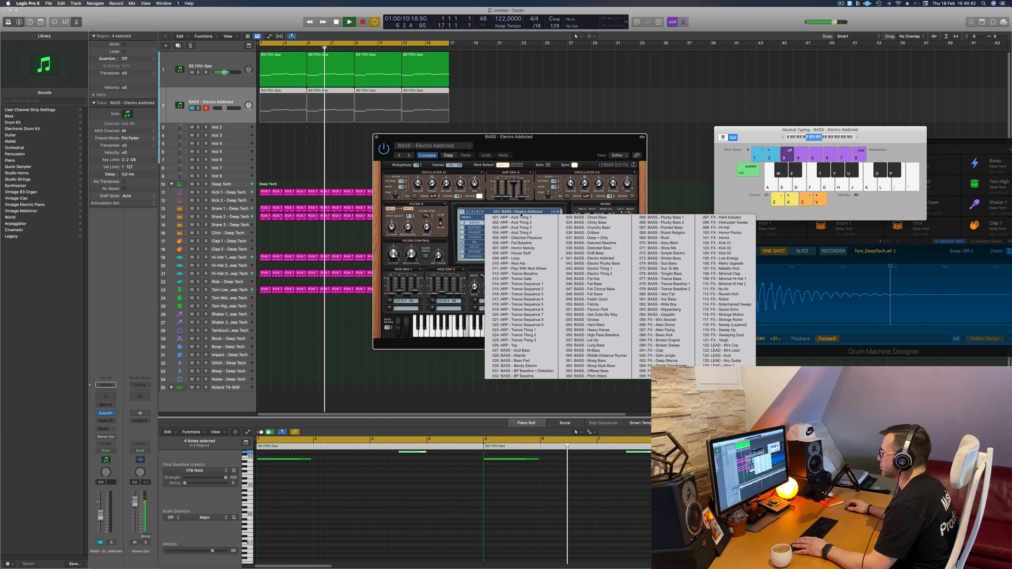
# - Load the PAD - Anjuna Pad preset from Sylenth1's second preset bank
pyautogui.click(471, 213)
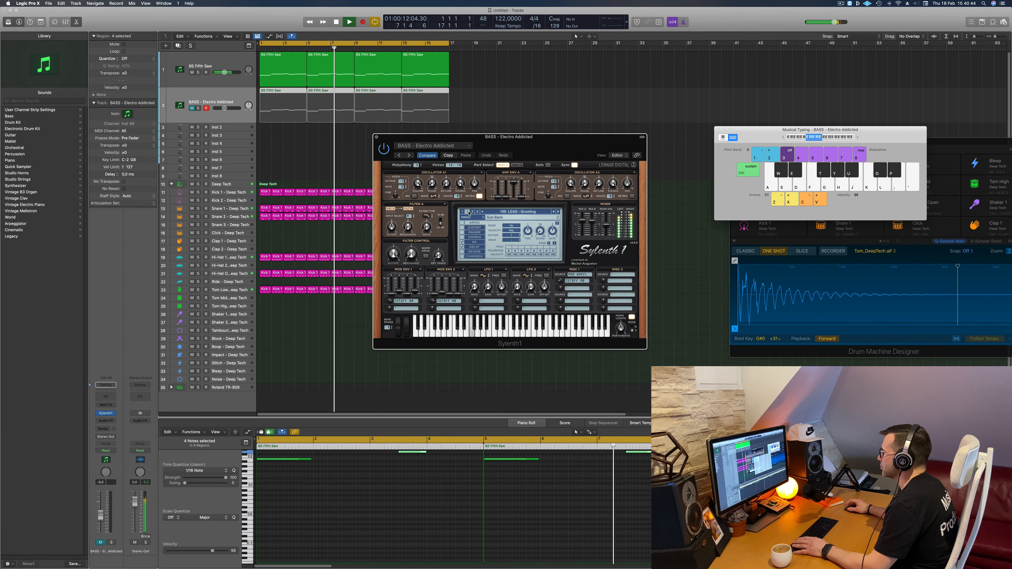
pyautogui.click(509, 212)
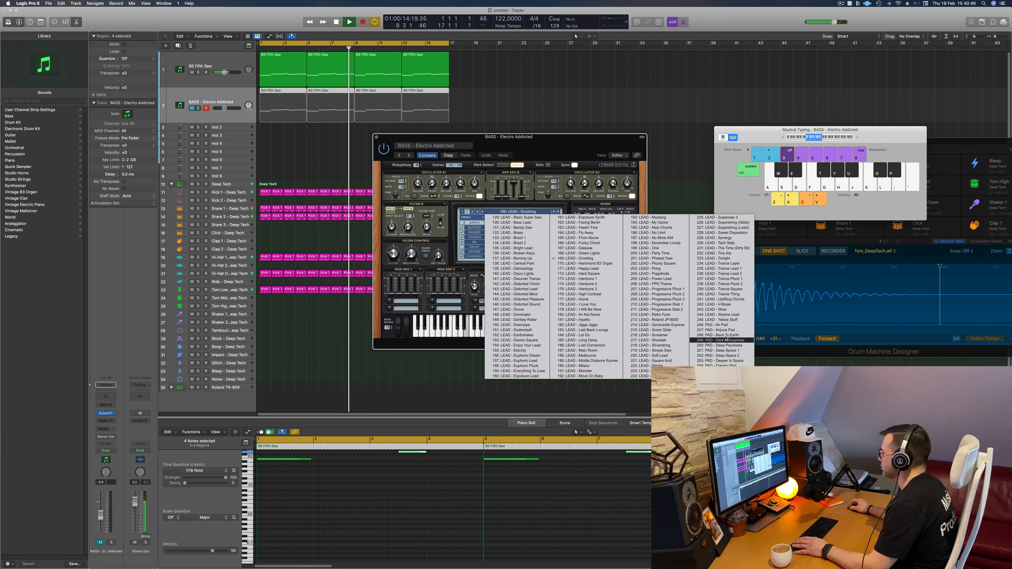
pyautogui.click(717, 330)
pyautogui.moveTo(566, 156)
pyautogui.mouseDown()
pyautogui.moveTo(640, 144)
pyautogui.moveTo(569, 162)
pyautogui.mouseUp()
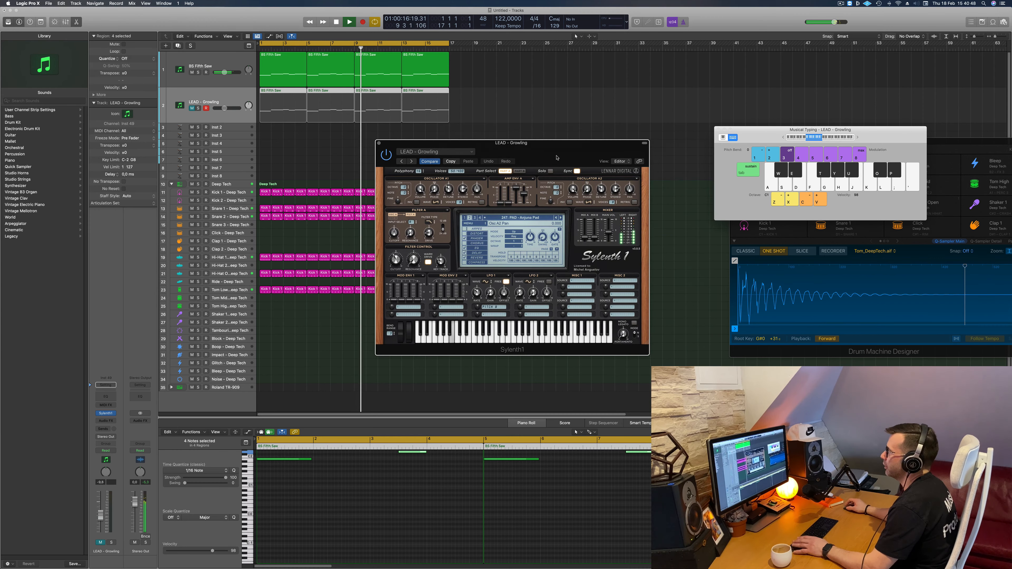
# - Delete all the bass regions on the Anjuna Pad track and unmute the track
pyautogui.press('Return')
pyautogui.moveTo(494, 100); pyautogui.dragTo(229, 114)
pyautogui.press('Delete')
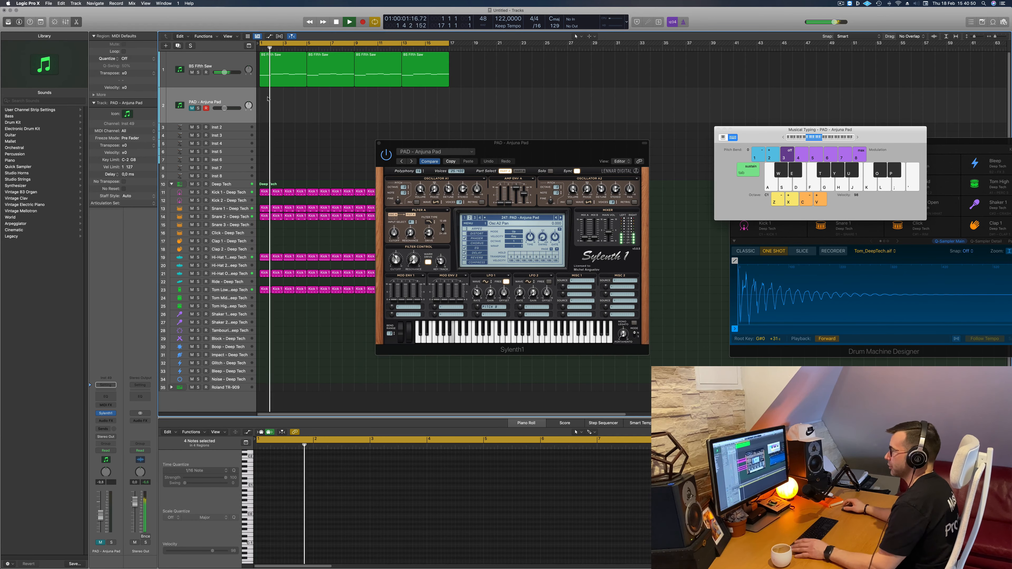
pyautogui.click(192, 108)
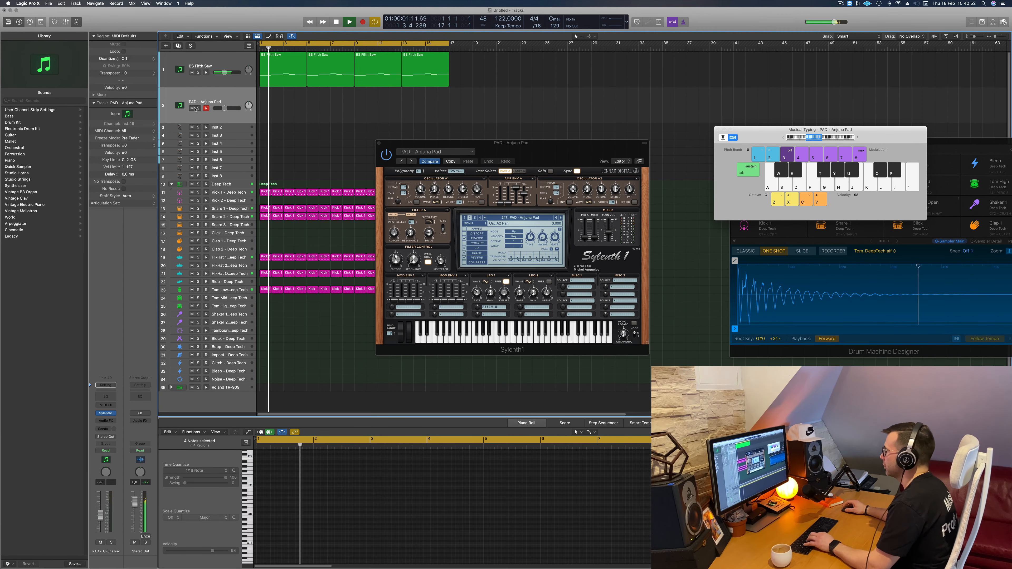
# - Raise the musical typing keyboard's octave range and try out Anjuna Pad notes over the running loop
pyautogui.press('j')
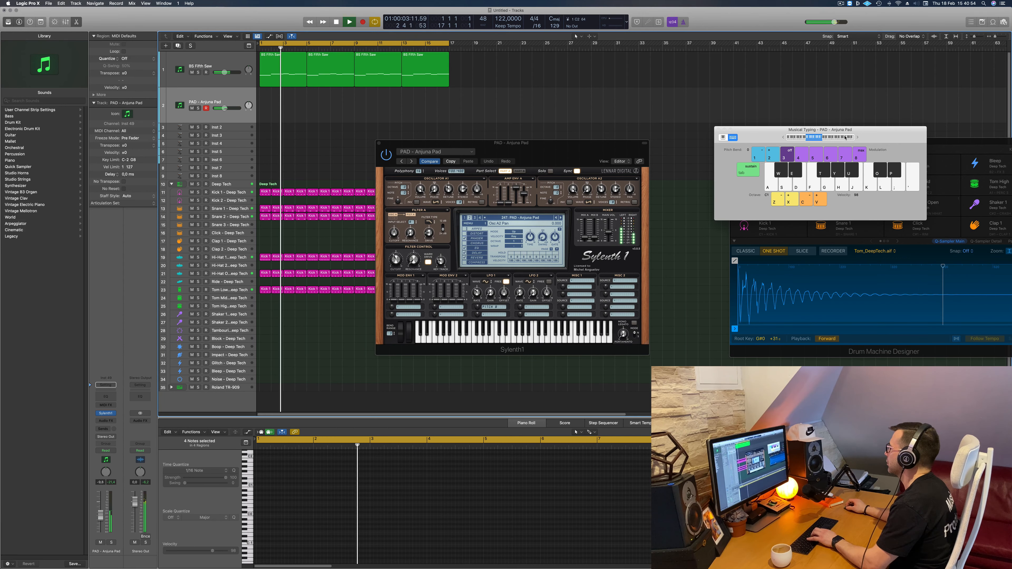
pyautogui.click(825, 139)
pyautogui.press('j')
pyautogui.click(812, 138)
pyautogui.press('j')
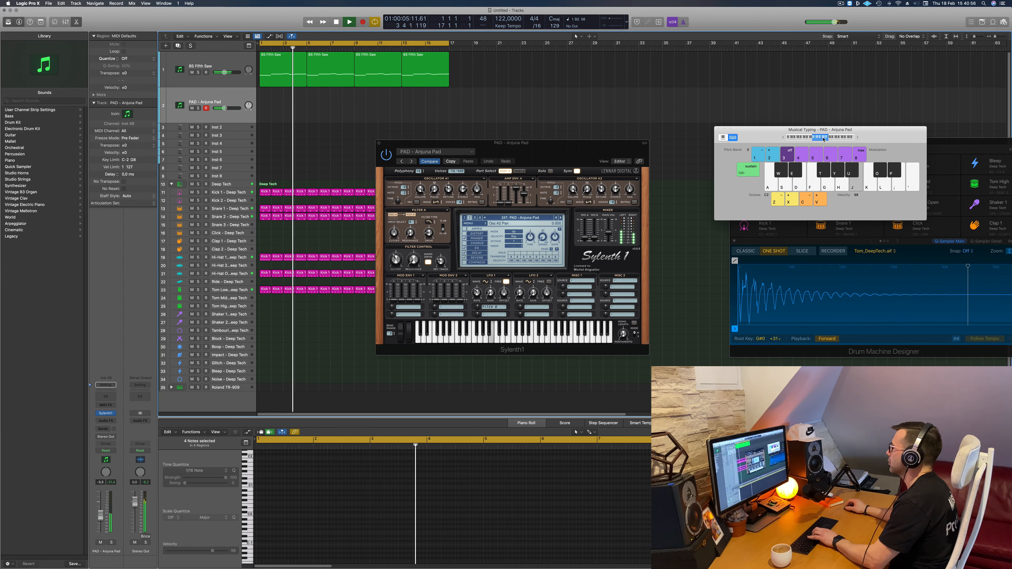
pyautogui.moveTo(542, 151); pyautogui.dragTo(493, 164)
pyautogui.press('j')
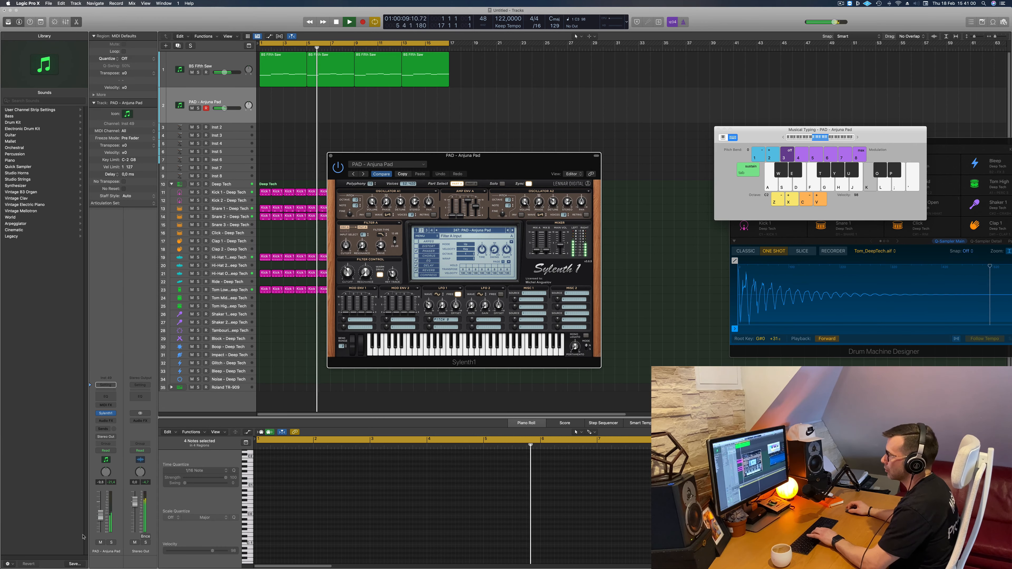
# - Lower the Anjuna Pad track's volume to about -11 dB and rehearse a melody over the loop
pyautogui.click(284, 333)
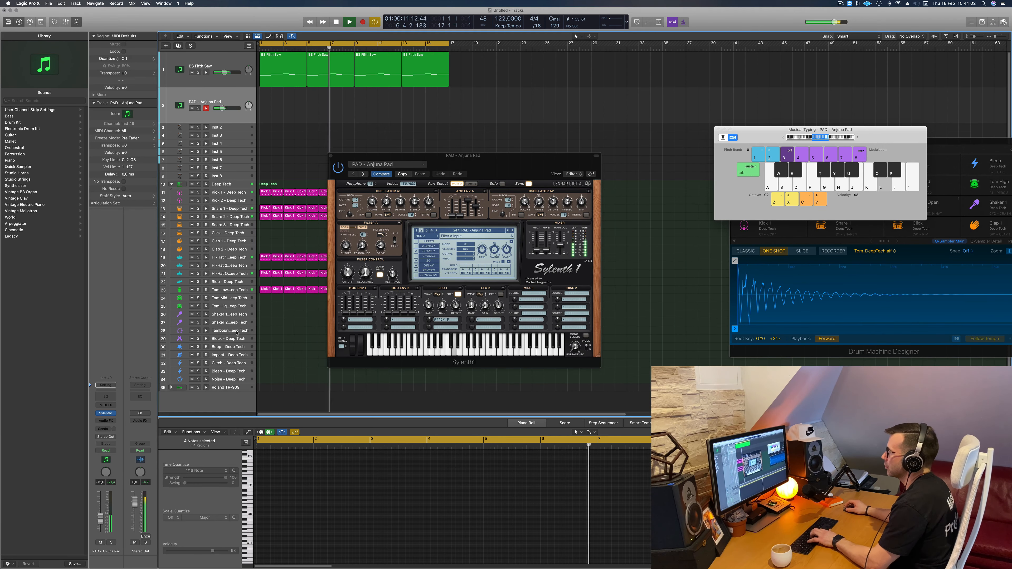
pyautogui.press('f')
pyautogui.press('d')
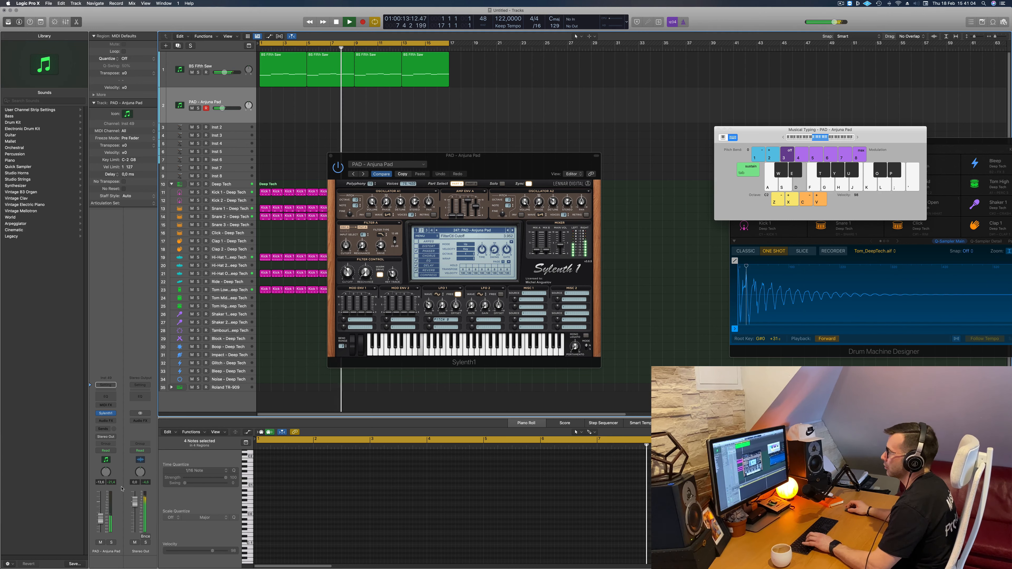
pyautogui.press('f')
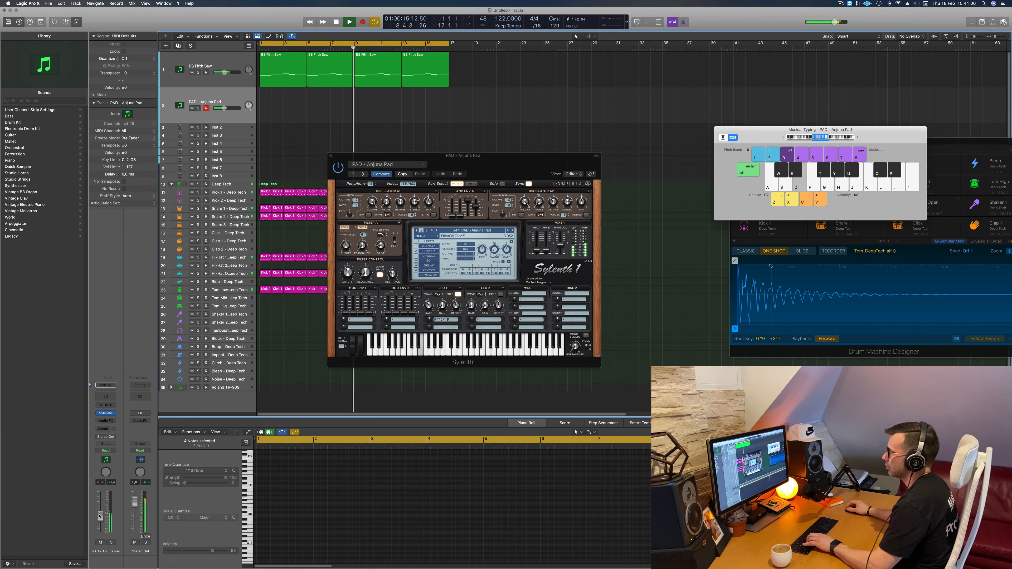
pyautogui.press('a')
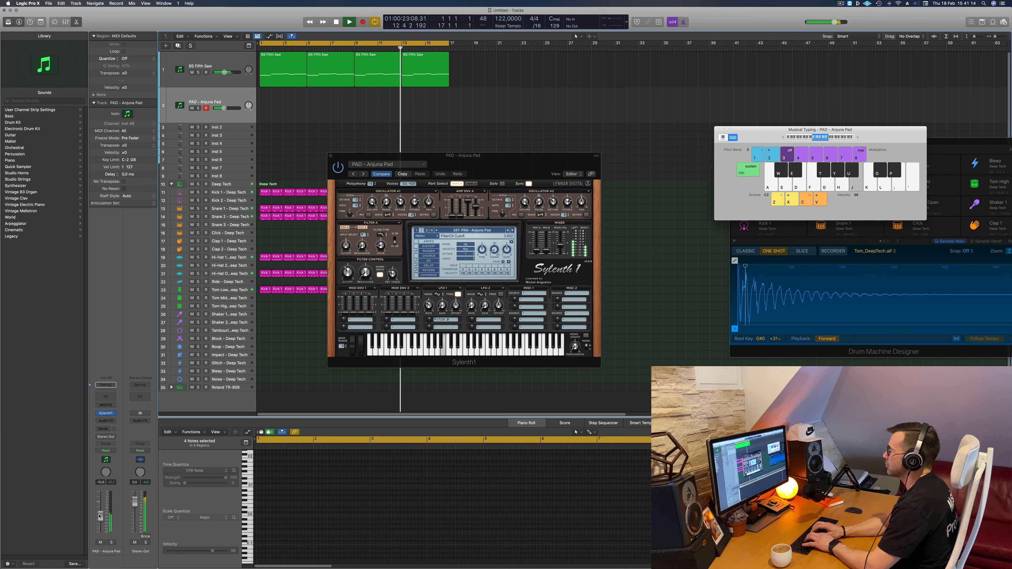
pyautogui.press('h')
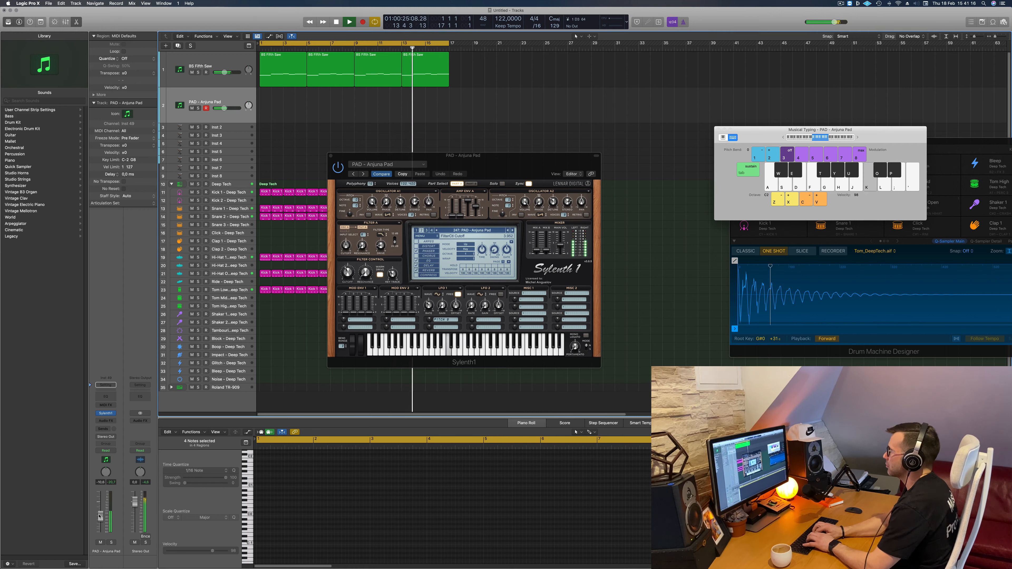
pyautogui.press('k')
pyautogui.press('j')
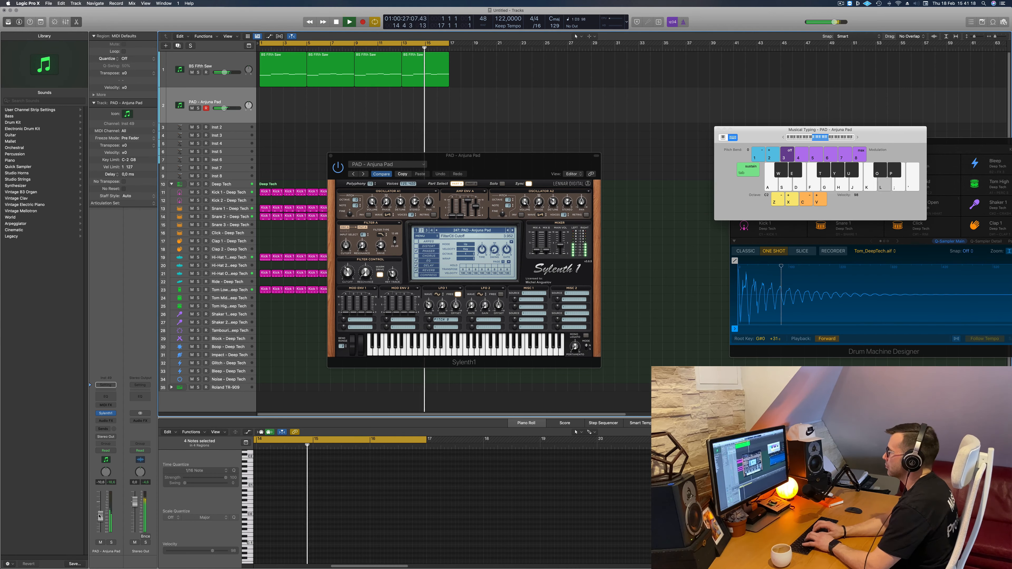
pyautogui.press('h')
pyautogui.press('j')
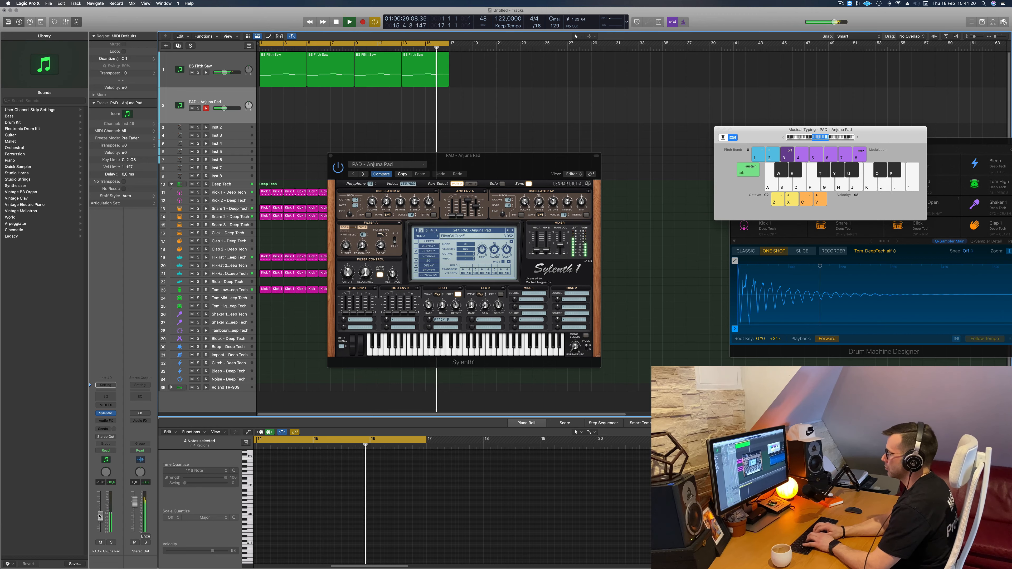
# - Record an improvised single-note melody on the Anjuna Pad track from bar 1, stopping near bar 12
pyautogui.press('r')
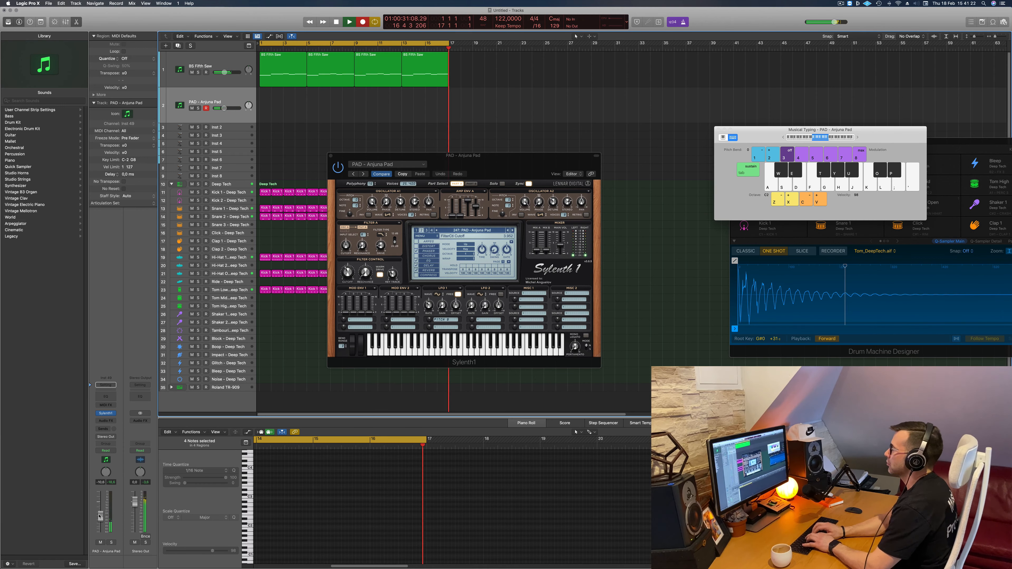
pyautogui.press('k')
pyautogui.press('j')
pyautogui.press('h')
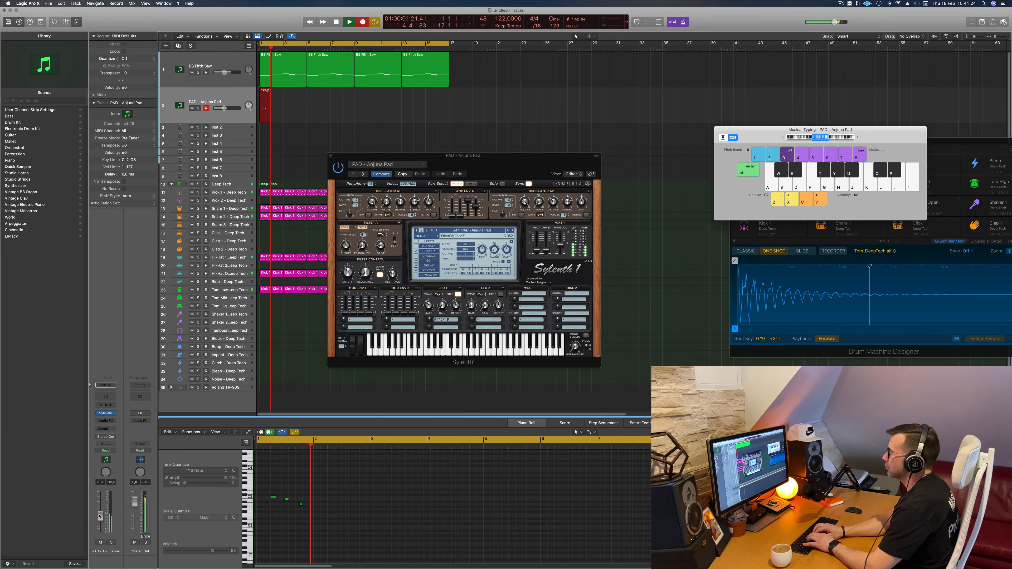
pyautogui.press('l')
pyautogui.press('k')
pyautogui.press('j')
pyautogui.press('h')
pyautogui.press('g')
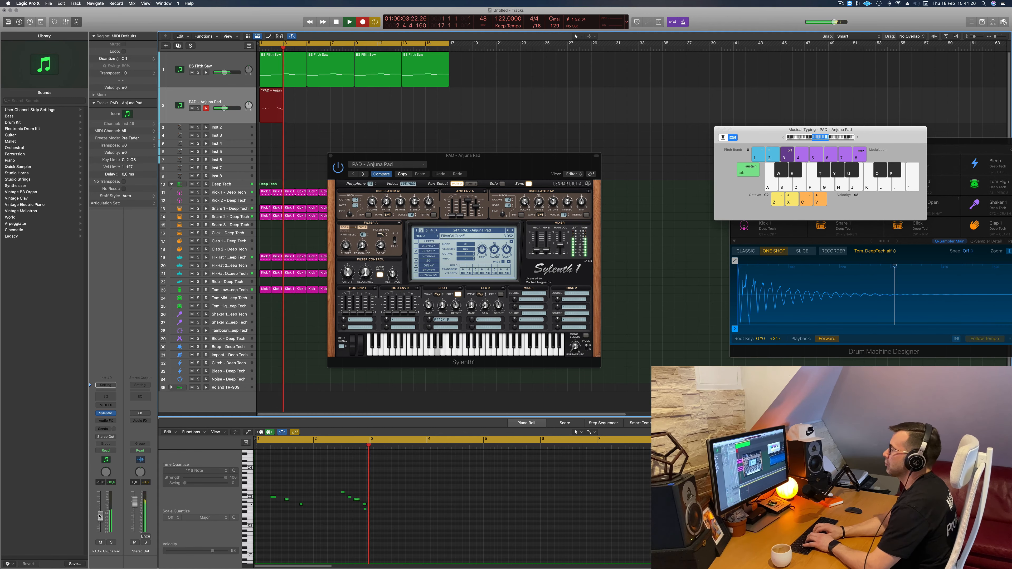
pyautogui.press('j')
pyautogui.press('k')
pyautogui.press('l')
pyautogui.press('f')
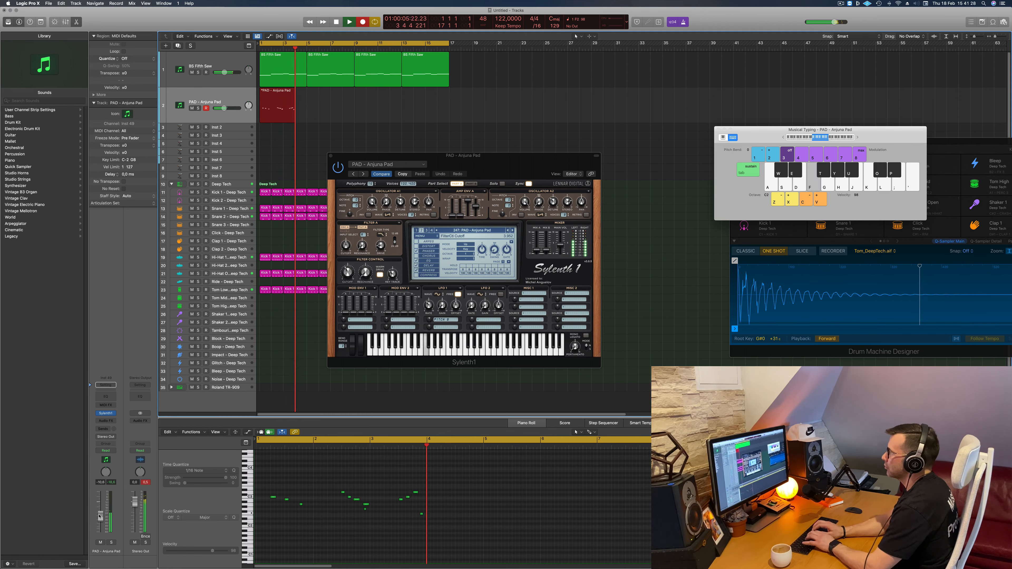
pyautogui.press('k')
pyautogui.press('f')
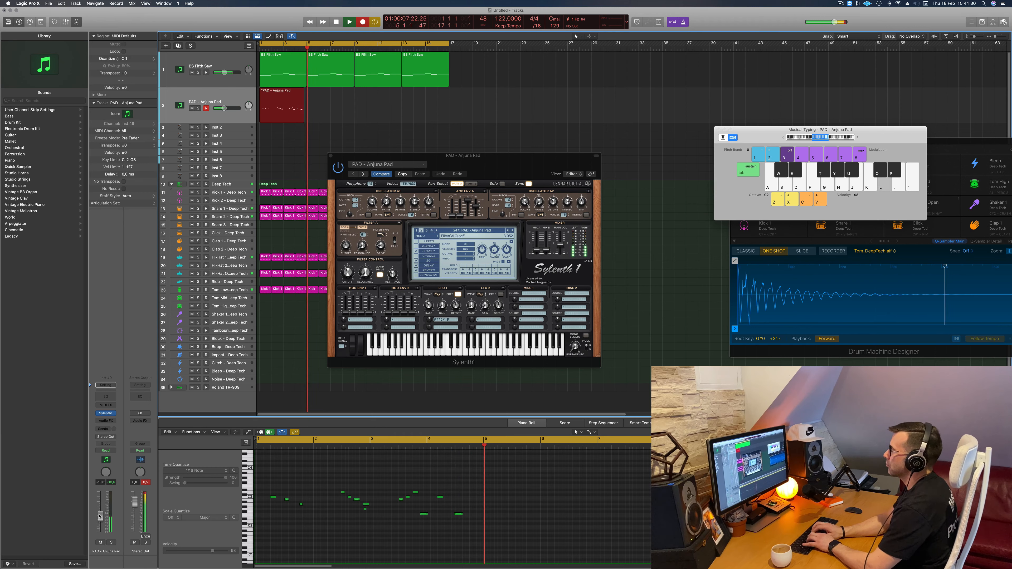
pyautogui.press('l')
pyautogui.press('k')
pyautogui.press('j')
pyautogui.press('h')
pyautogui.press('g')
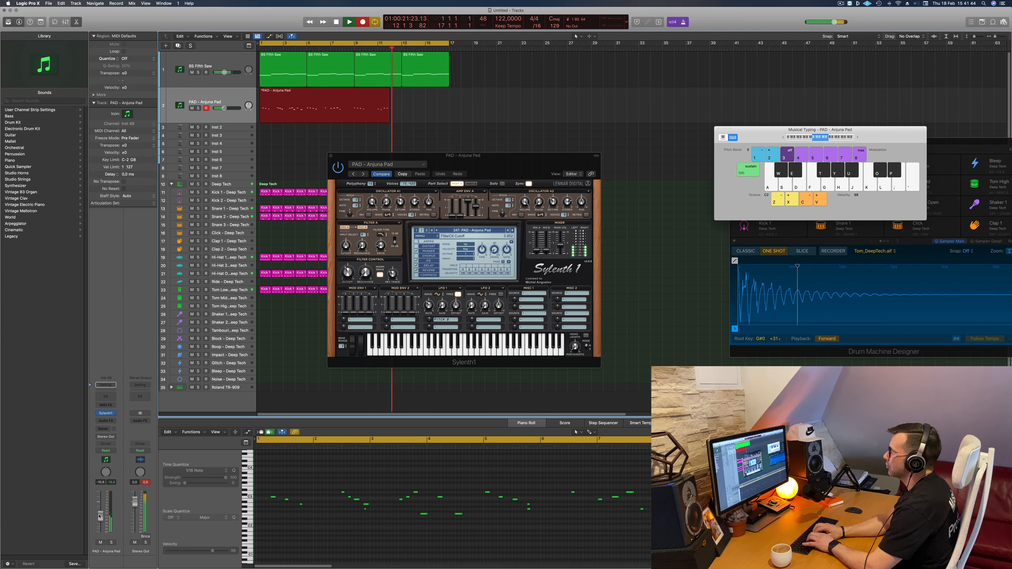
pyautogui.press('space')
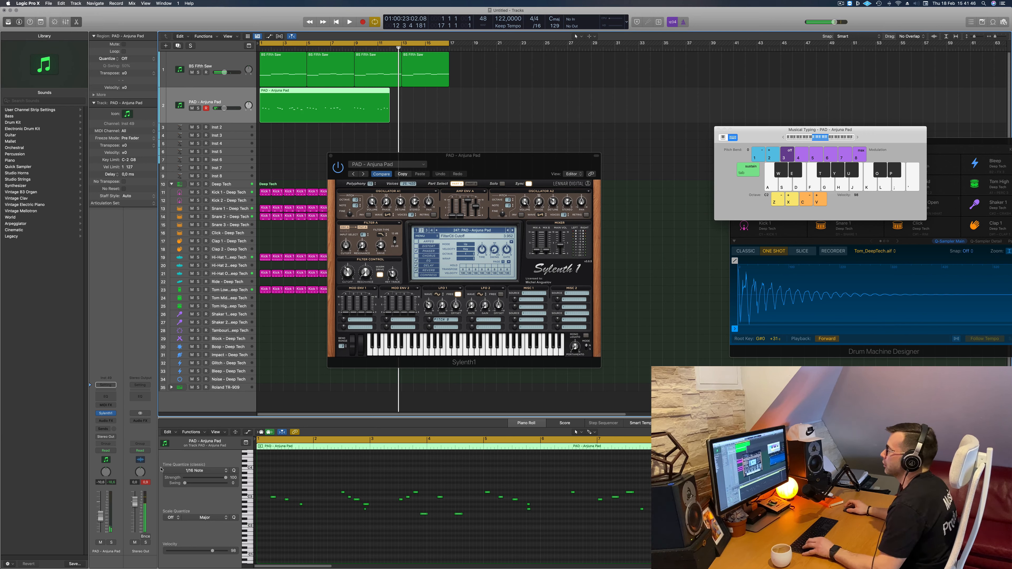
# - Split the recorded pad region at bar 9, delete the first part and move the remaining part to bar 1
pyautogui.click(352, 92)
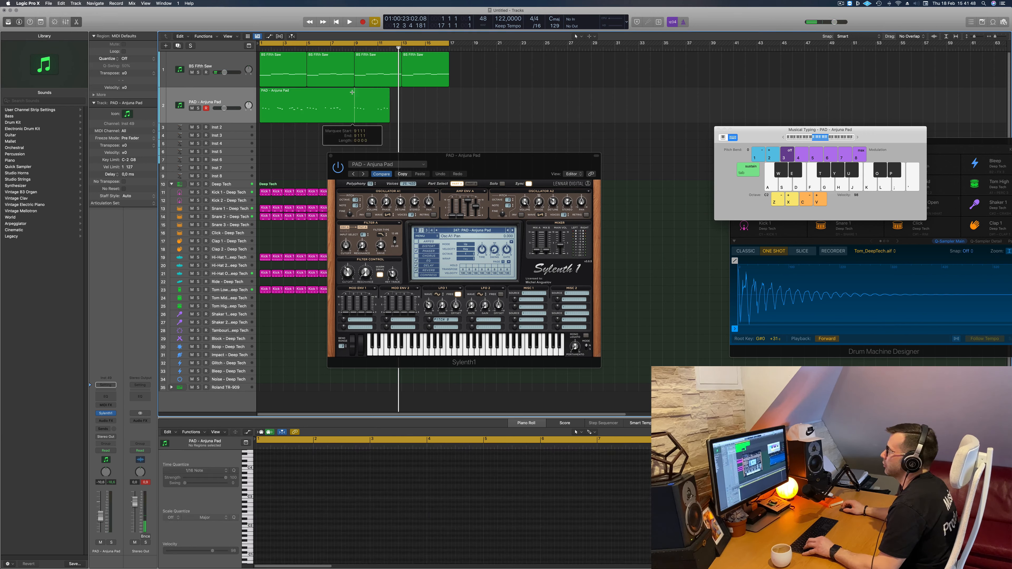
pyautogui.click(335, 96)
pyautogui.press('Delete')
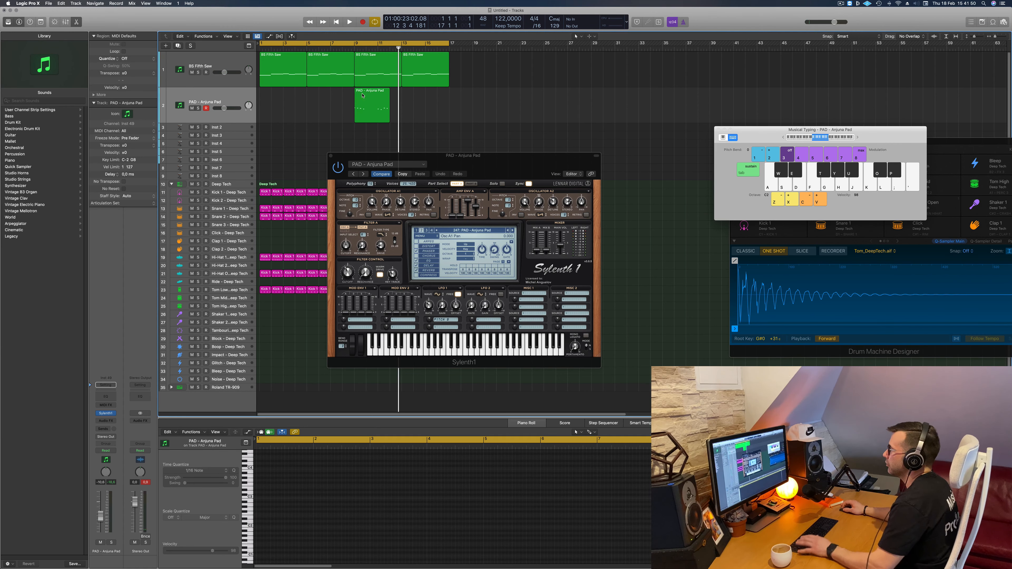
pyautogui.moveTo(376, 100); pyautogui.dragTo(280, 100)
# - Play back the Anjuna Pad region from the start and select all its notes in the piano roll for inspection
pyautogui.press('space')
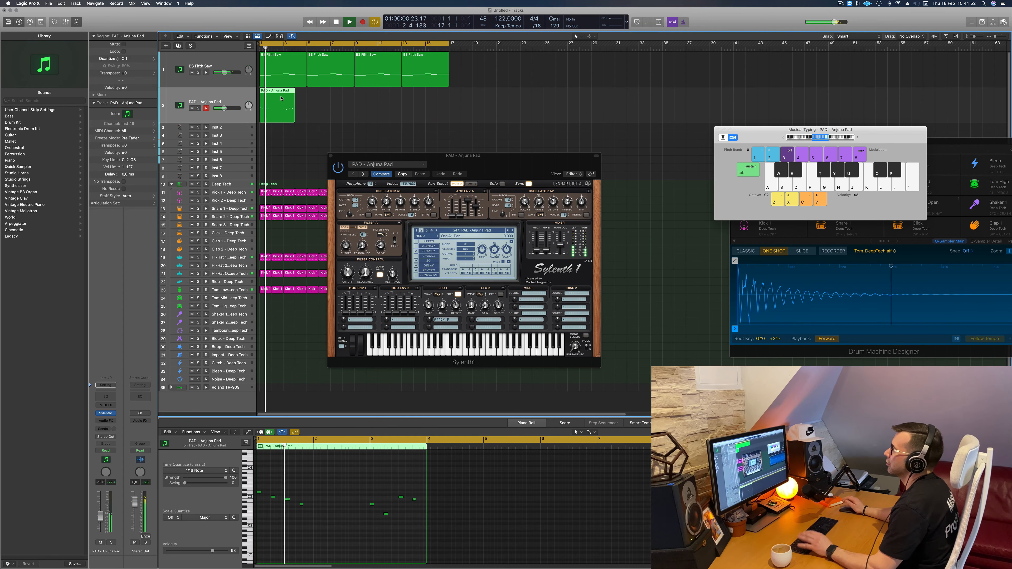
pyautogui.click(347, 104)
pyautogui.hscroll(3, 338, 112)
pyautogui.hscroll(-2, 337, 112)
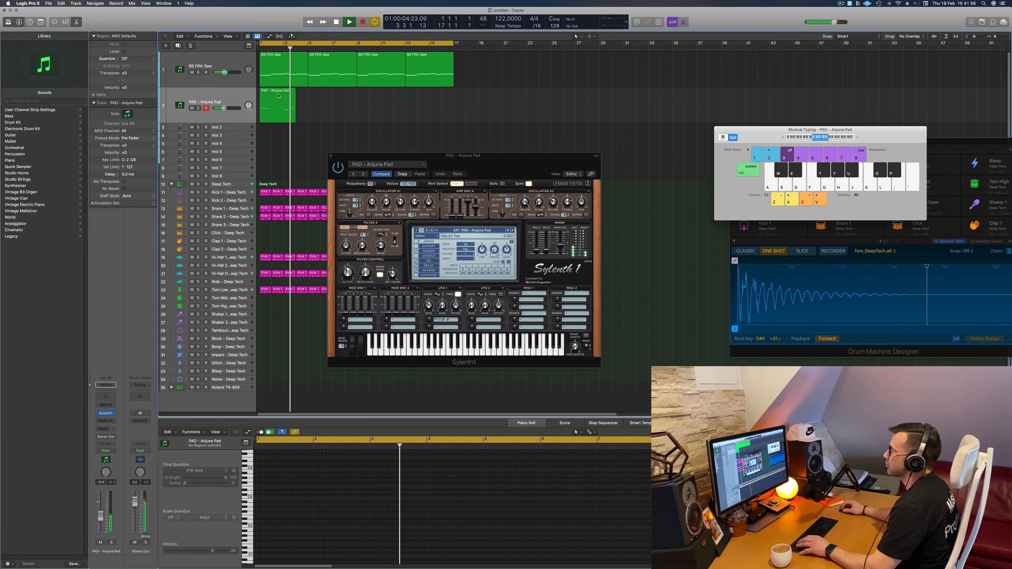
pyautogui.click(278, 96)
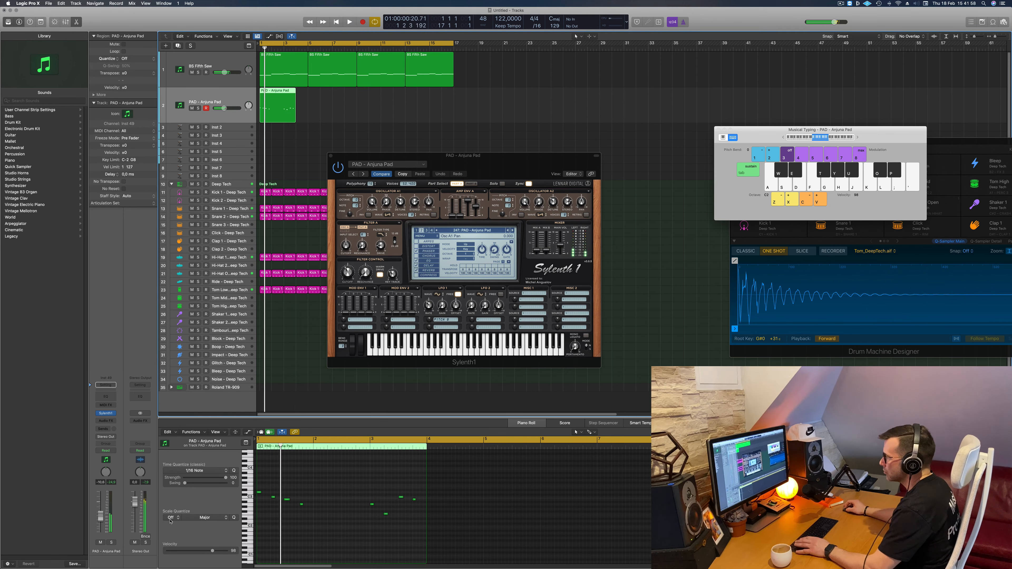
pyautogui.click(337, 539)
pyautogui.press('super+a')
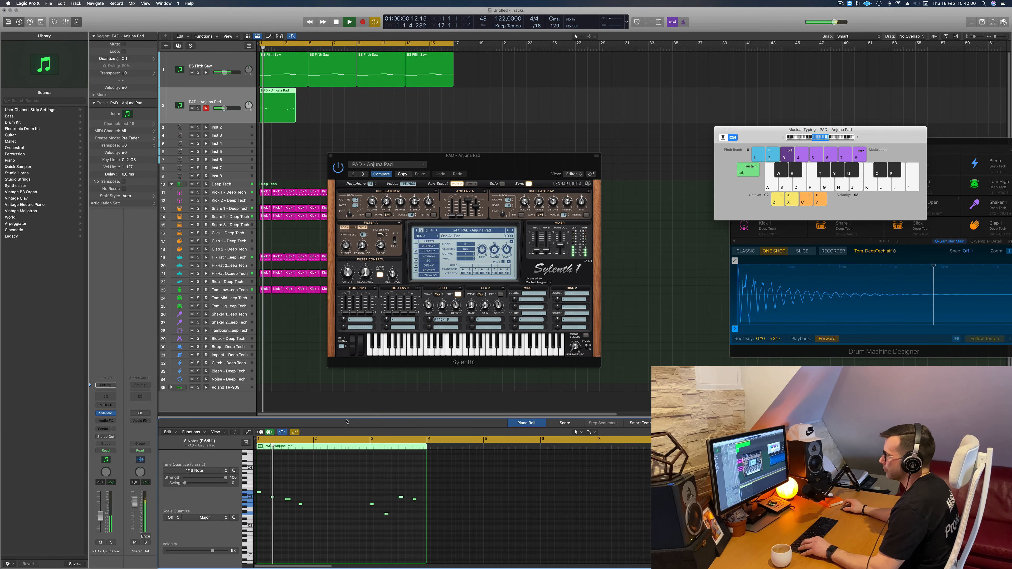
pyautogui.scroll(3, 325, 472)
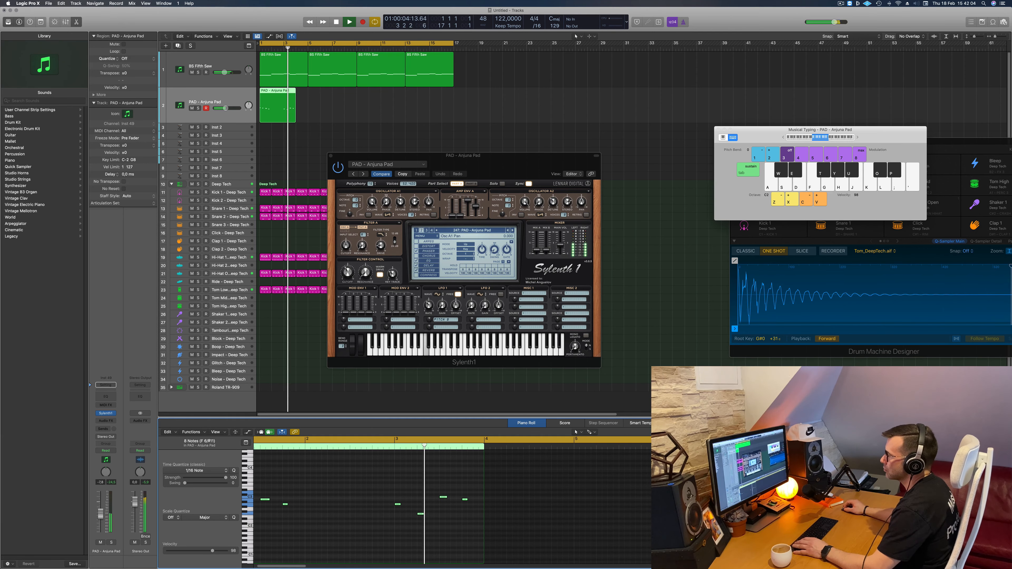
pyautogui.press('Return')
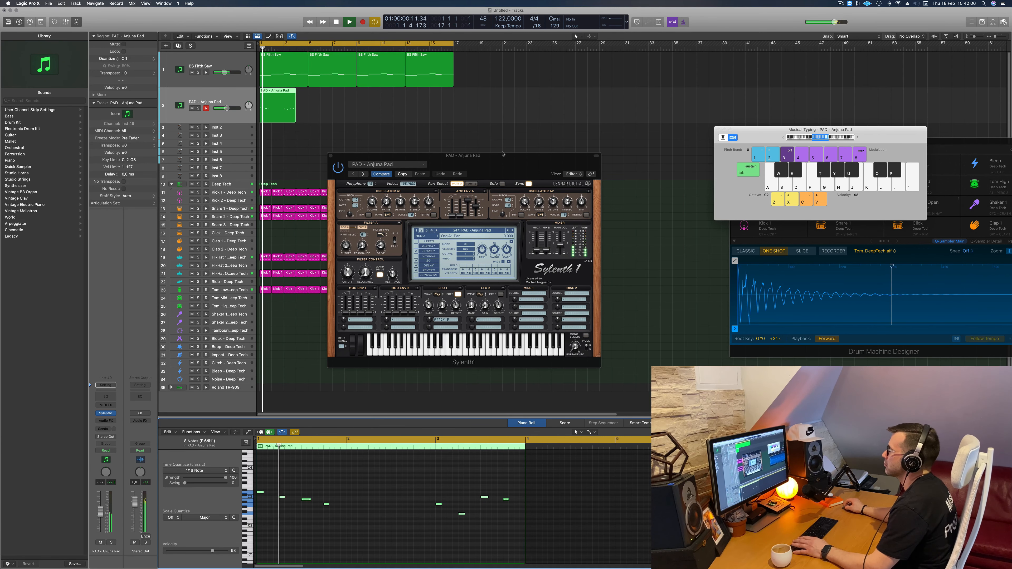
# - Adjust the pad's filter cutoff in Sylenth1 during playback and move its window away from the arrangement regions
pyautogui.moveTo(498, 155); pyautogui.dragTo(457, 126)
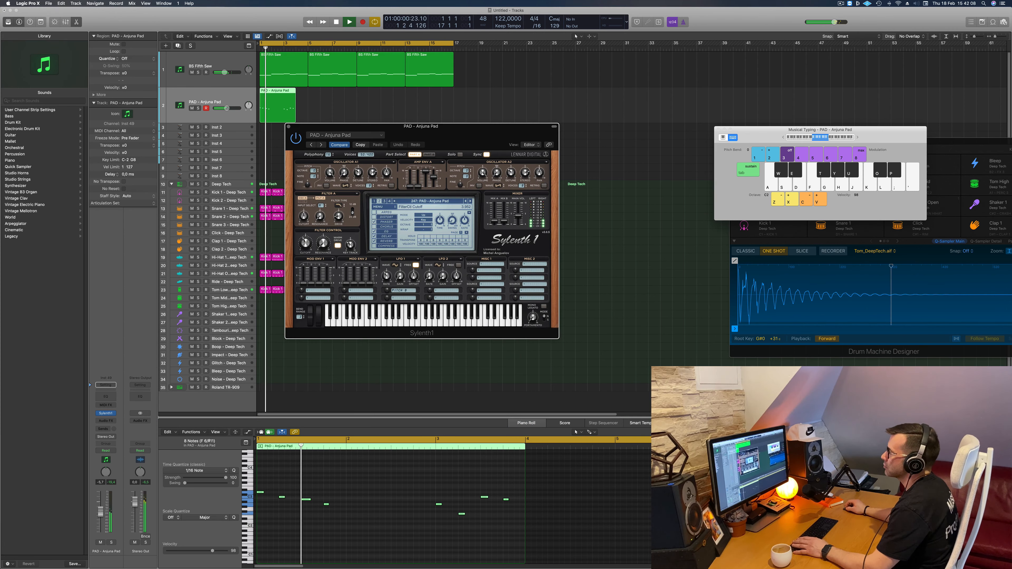
pyautogui.click(200, 439)
pyautogui.click(434, 108)
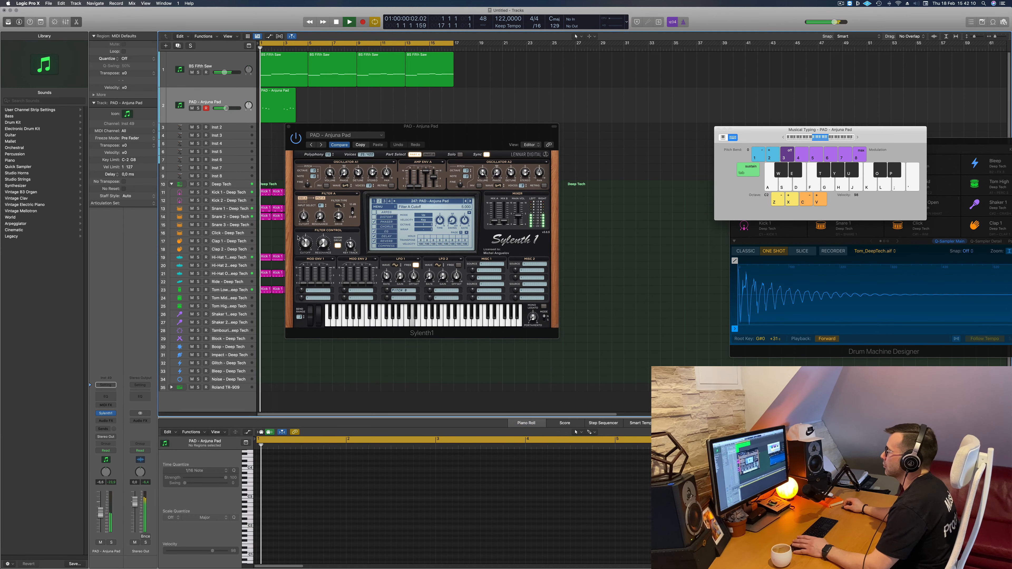
pyautogui.moveTo(305, 243); pyautogui.dragTo(306, 242)
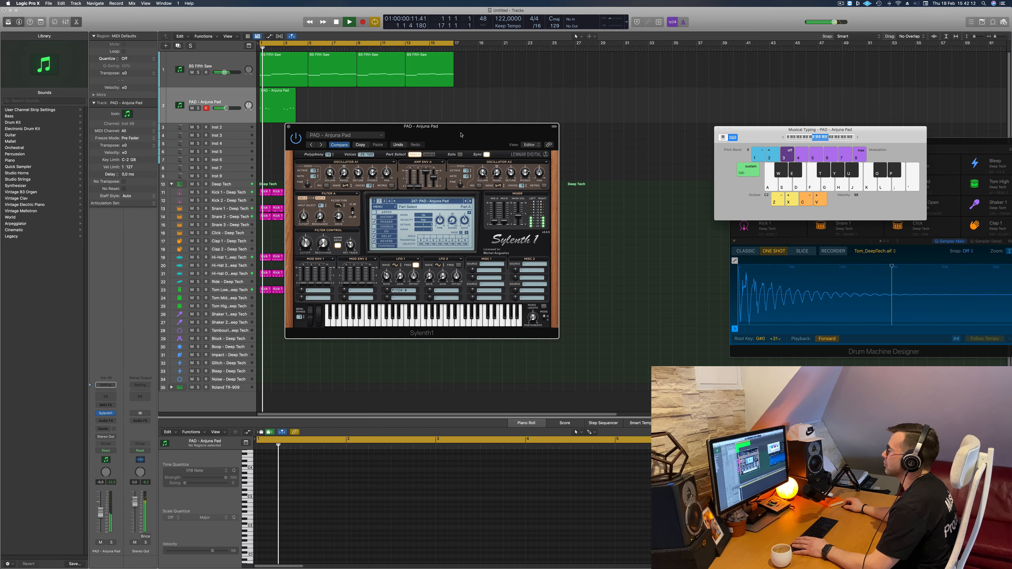
pyautogui.moveTo(461, 134); pyautogui.dragTo(525, 191)
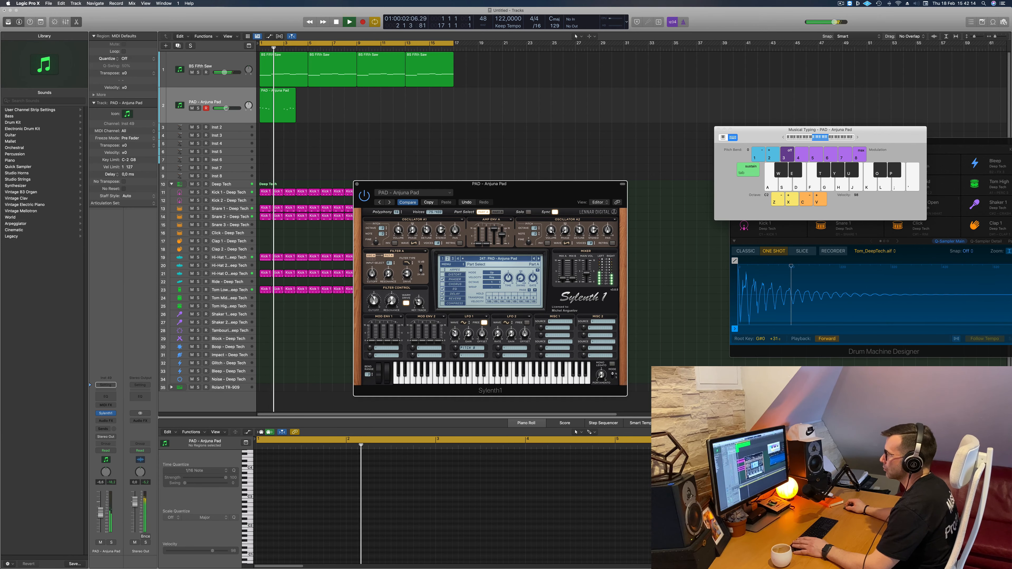
# - Copy the Anjuna Pad region so that it repeats at bars 5, 9 and 13
pyautogui.click(290, 42)
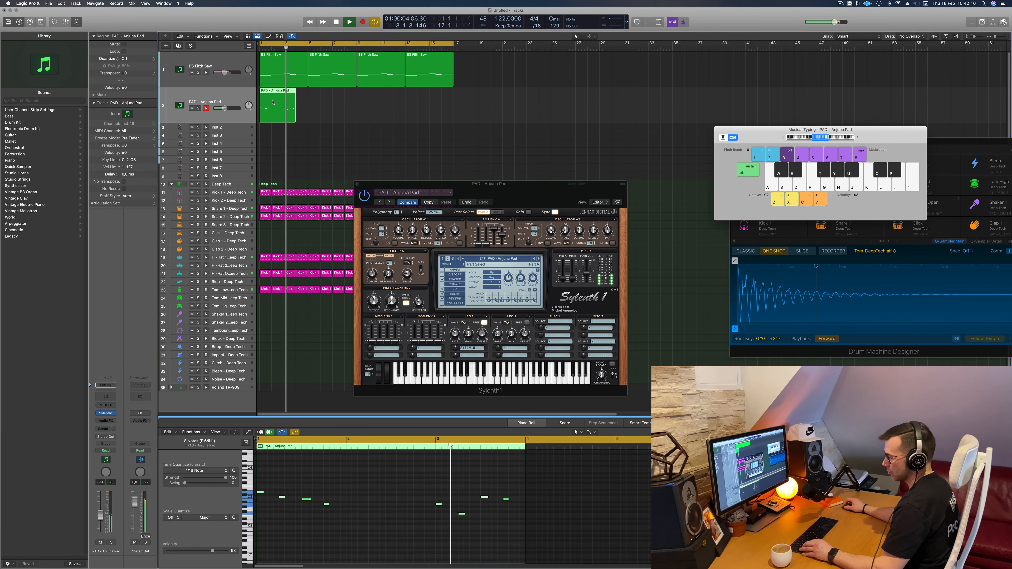
pyautogui.moveTo(276, 101); pyautogui.dragTo(323, 113)
pyautogui.keyDown('shift'); pyautogui.click(276, 90); pyautogui.keyUp('shift')
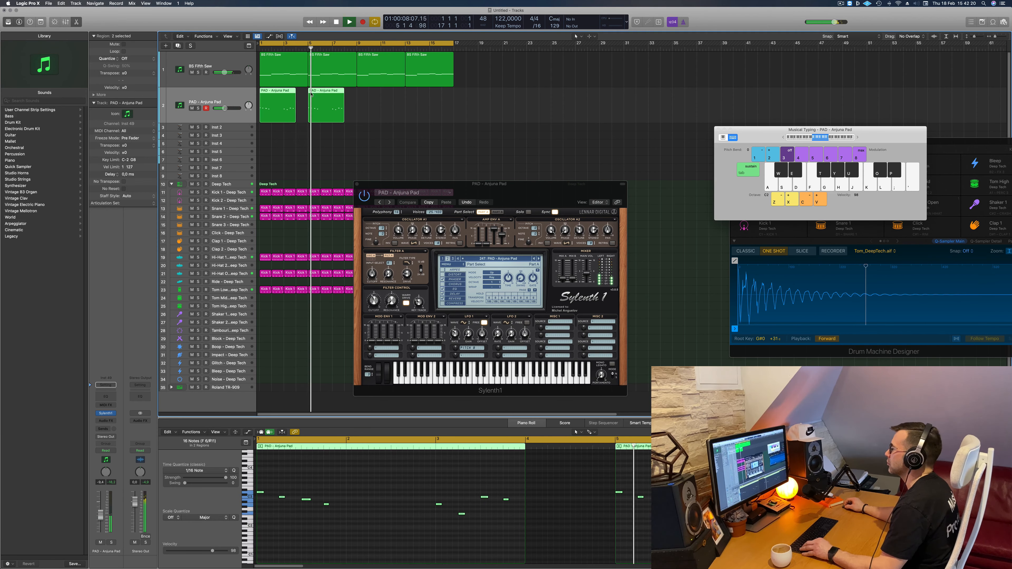
pyautogui.moveTo(276, 90); pyautogui.dragTo(358, 98)
# - Duplicate the BS Fifth Saw track with its settings and copy its first region to bar 1 of the new track
pyautogui.click(223, 60)
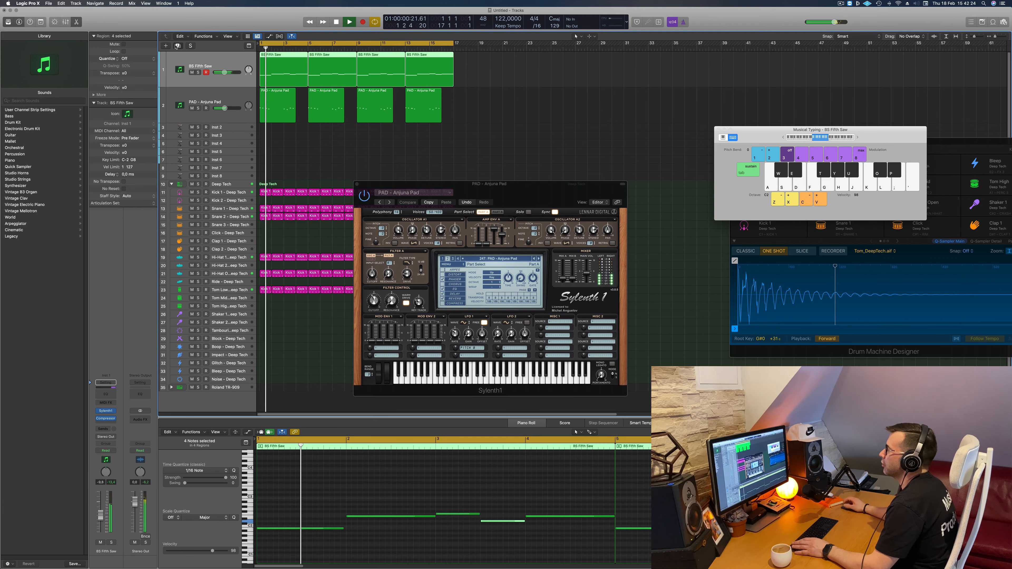
pyautogui.click(177, 46)
pyautogui.moveTo(283, 60); pyautogui.dragTo(284, 94)
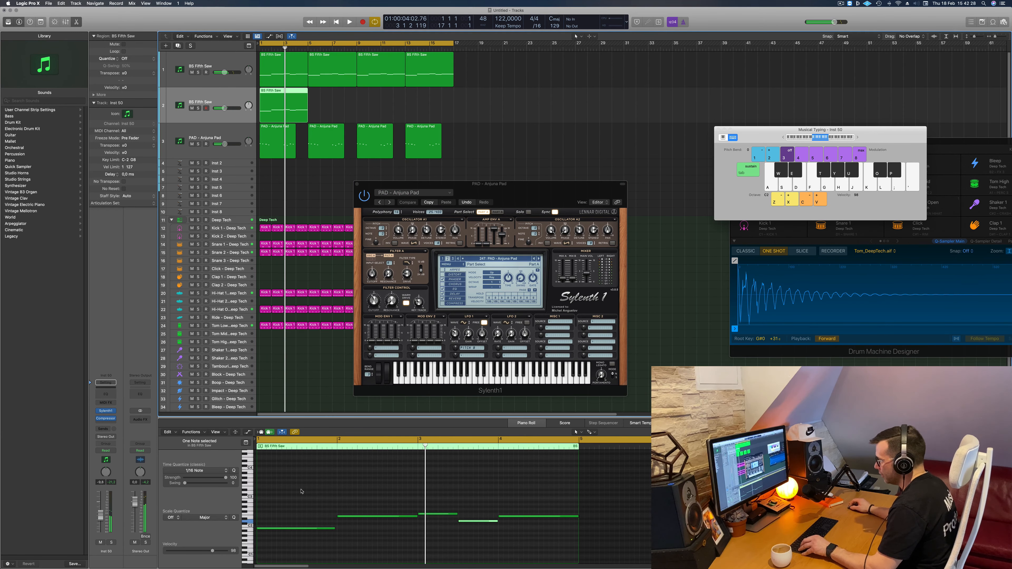
# - Copy the bar 2 note of the duplicated BS Fifth Saw region to bar 1, above the existing first note
pyautogui.click(378, 497)
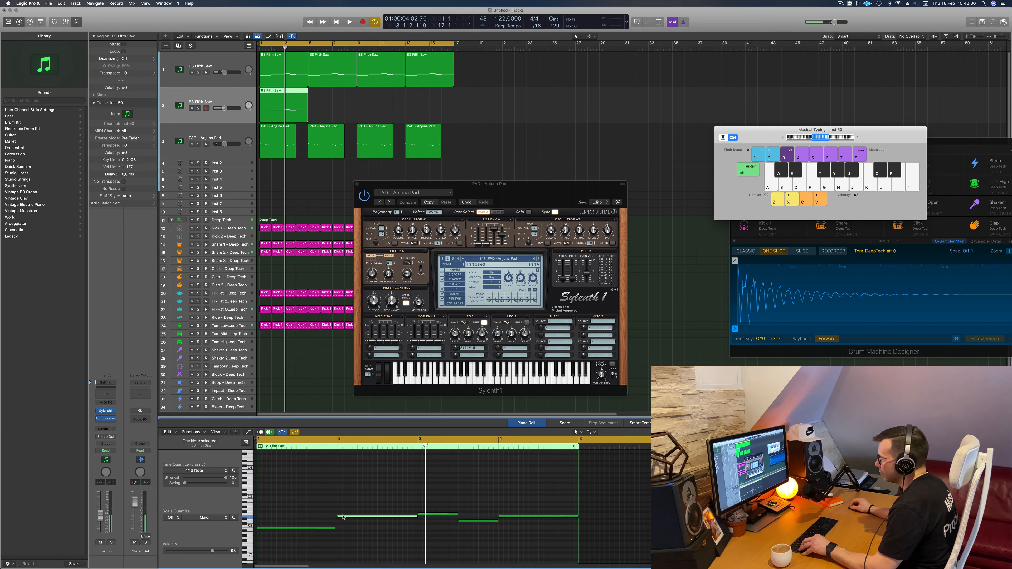
pyautogui.moveTo(343, 517); pyautogui.dragTo(281, 519)
pyautogui.scroll(-2, 409, 511)
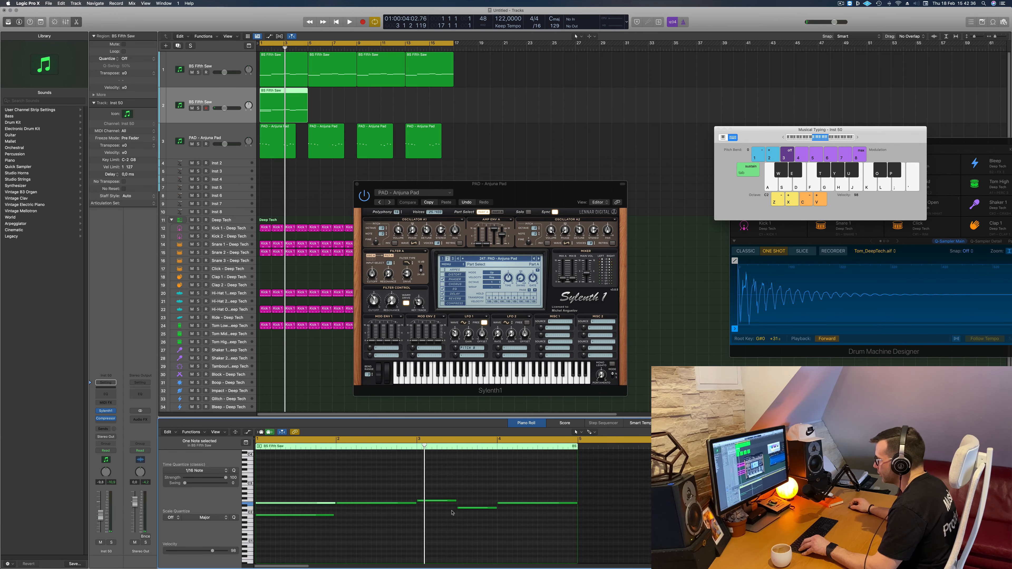
# - Delete the notes after bar 1 in the duplicated BS Fifth Saw region and extend its two remaining notes to the region's end
pyautogui.moveTo(384, 492); pyautogui.dragTo(536, 532)
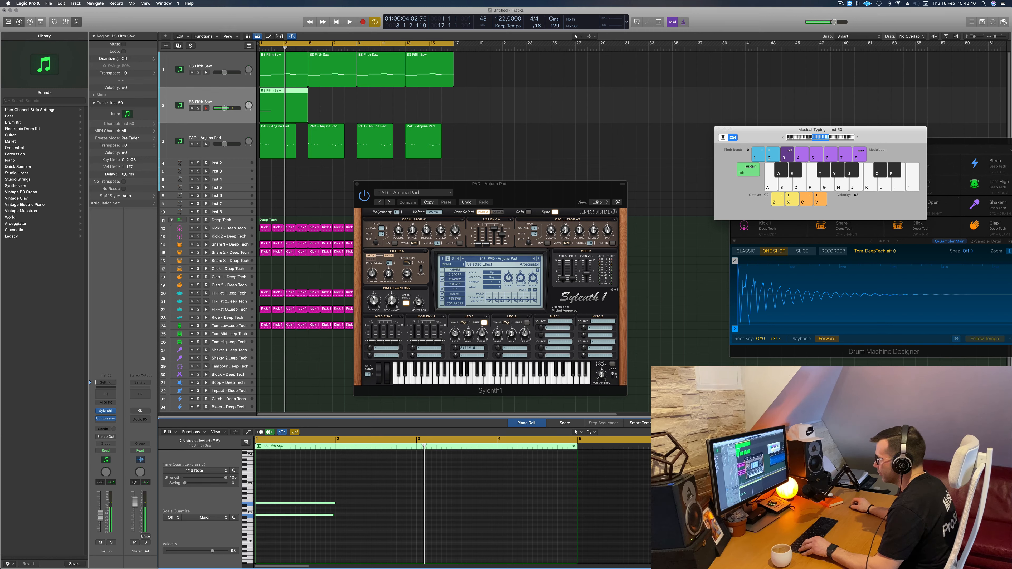
pyautogui.moveTo(333, 503); pyautogui.dragTo(542, 502)
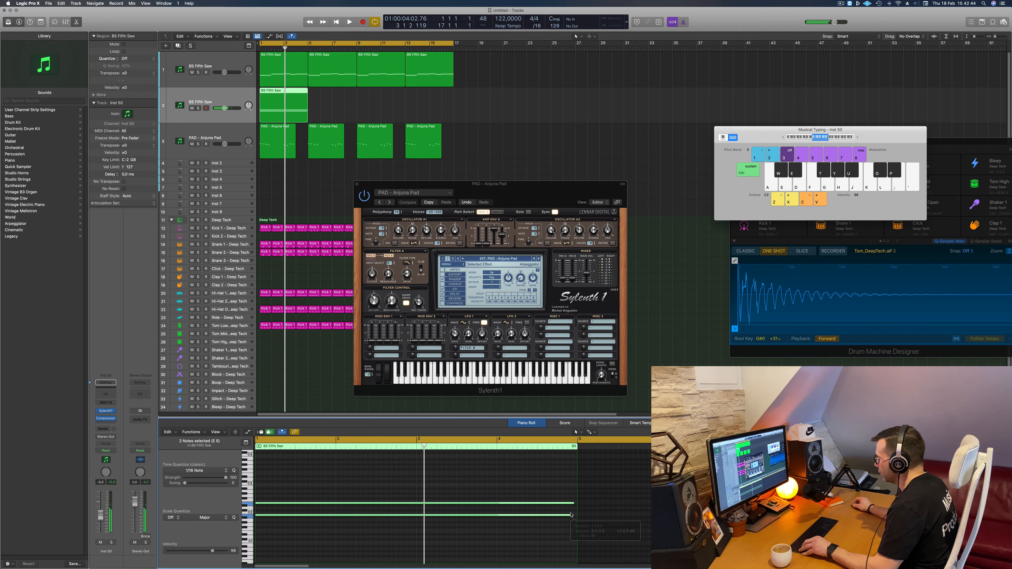
pyautogui.click(571, 514)
pyautogui.moveTo(571, 514); pyautogui.dragTo(576, 503)
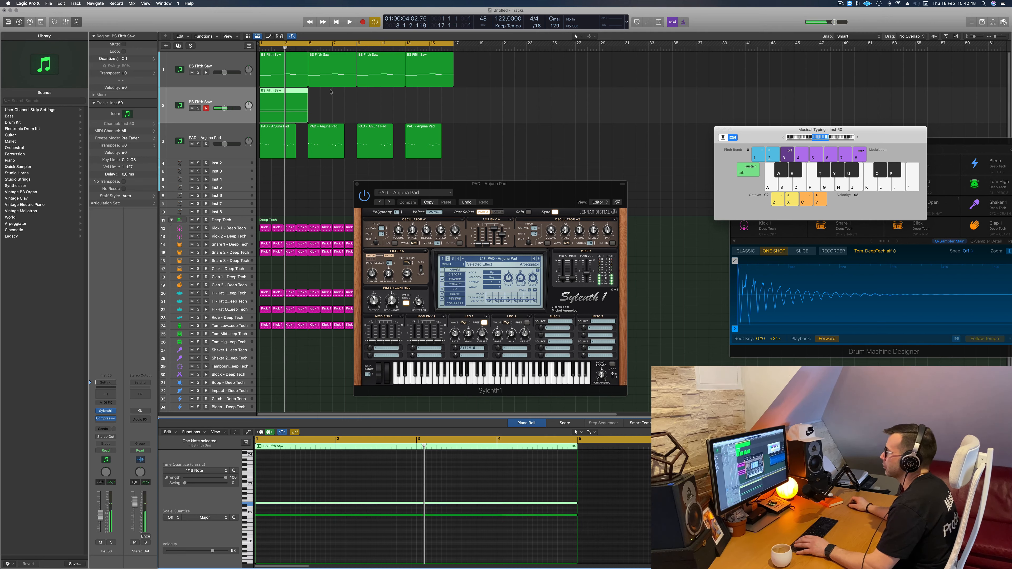
pyautogui.press('space')
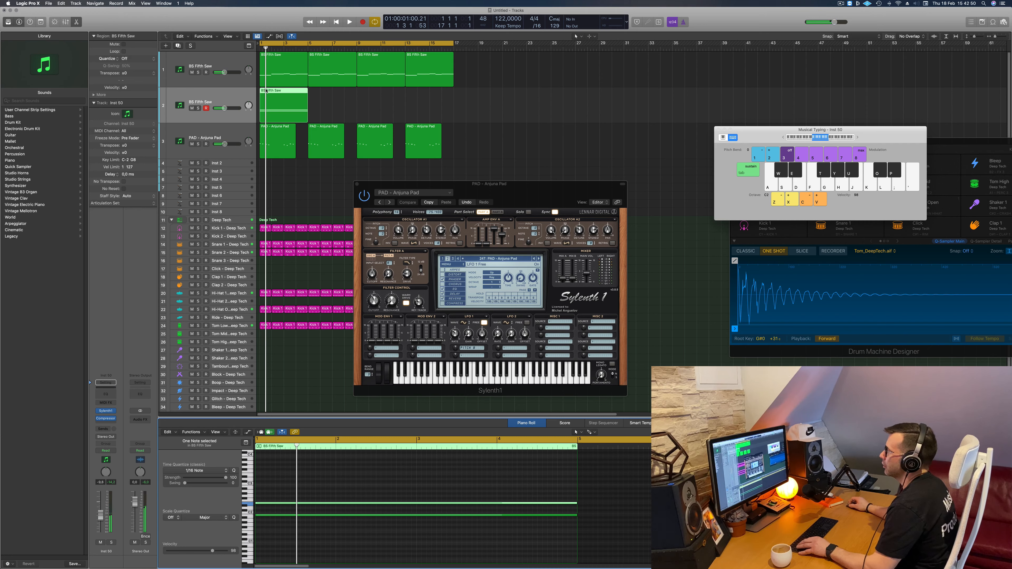
# - Replace Sylenth1 with a stereo Retro Synth on the duplicated bass track and play it back
pyautogui.click(115, 412)
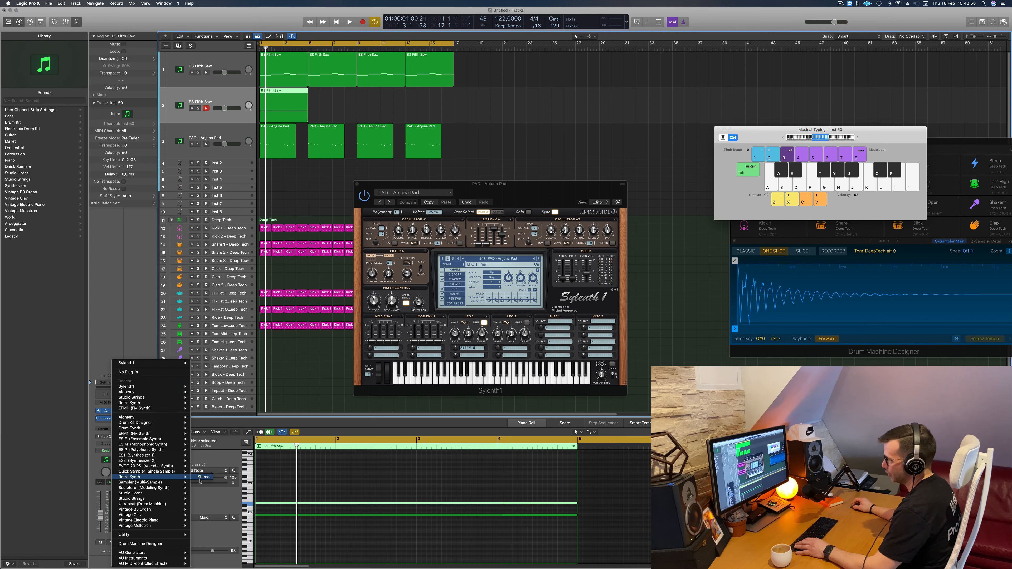
pyautogui.click(200, 479)
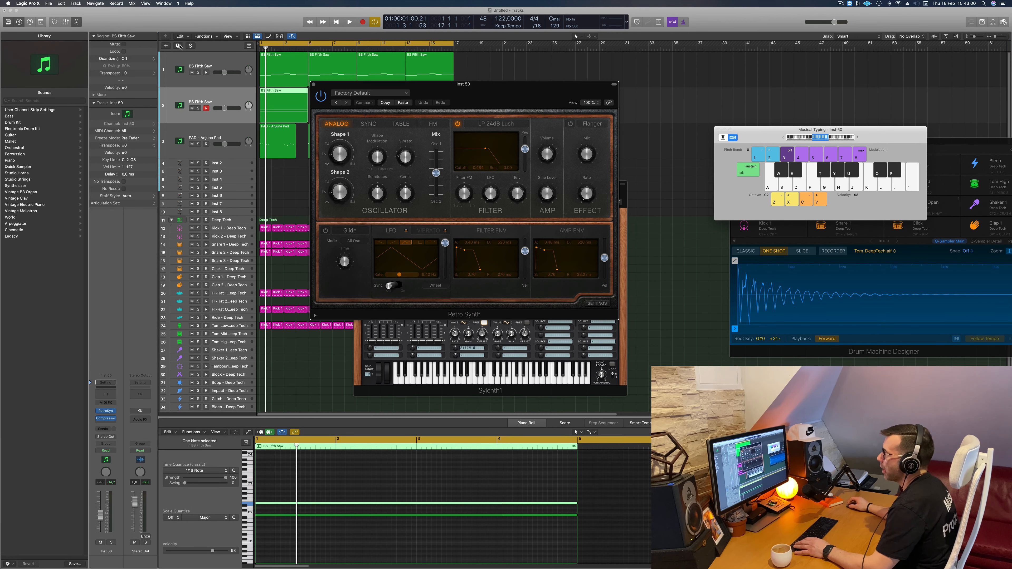
pyautogui.press('space')
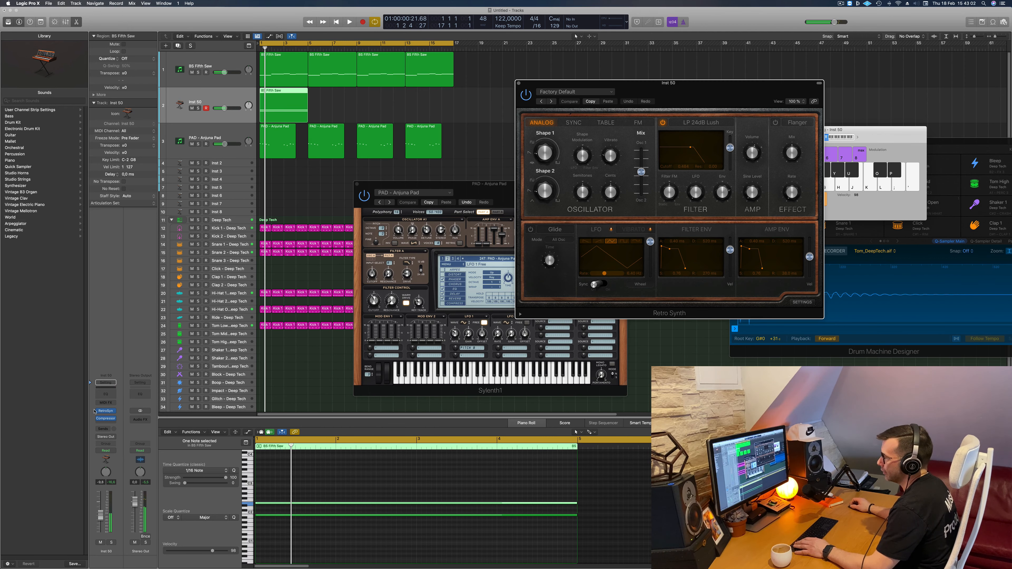
# - Insert the Arpeggiator MIDI effect on the Retro Synth track and lower the track's volume during playback
pyautogui.click(105, 403)
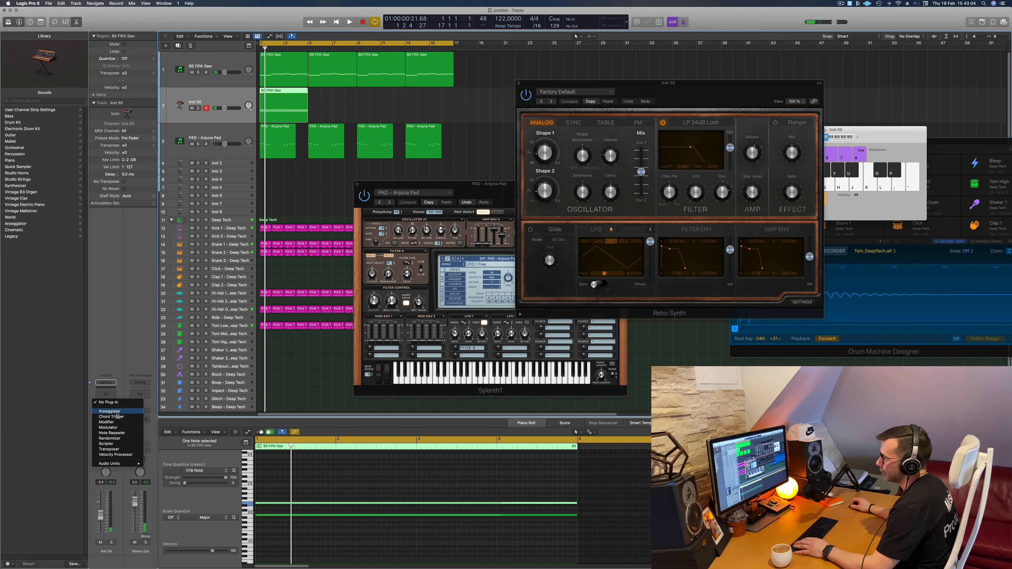
pyautogui.click(133, 411)
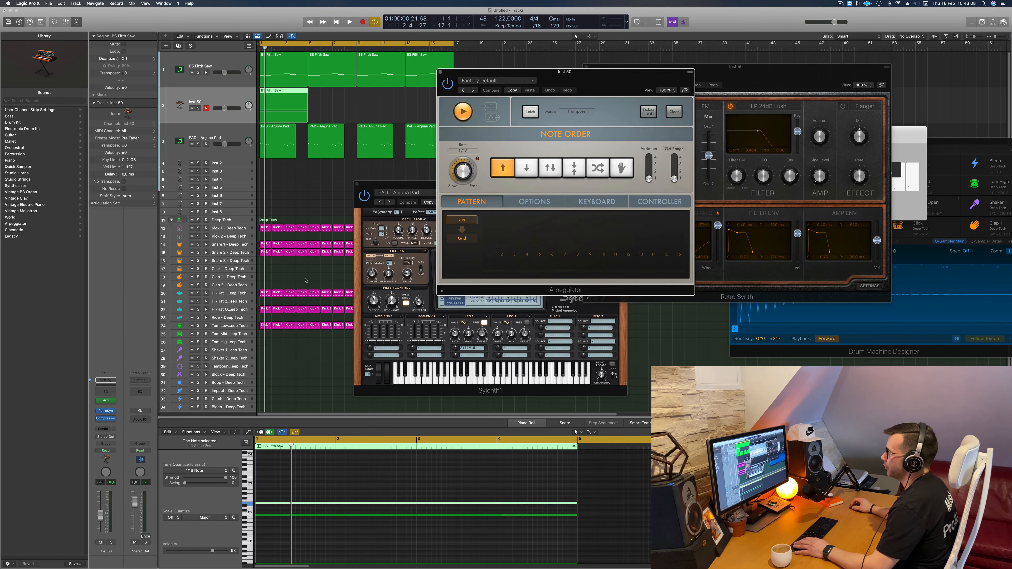
pyautogui.press('space')
pyautogui.moveTo(102, 517); pyautogui.dragTo(102, 529)
pyautogui.moveTo(601, 73); pyautogui.dragTo(772, 125)
pyautogui.press('space')
pyautogui.press('space')
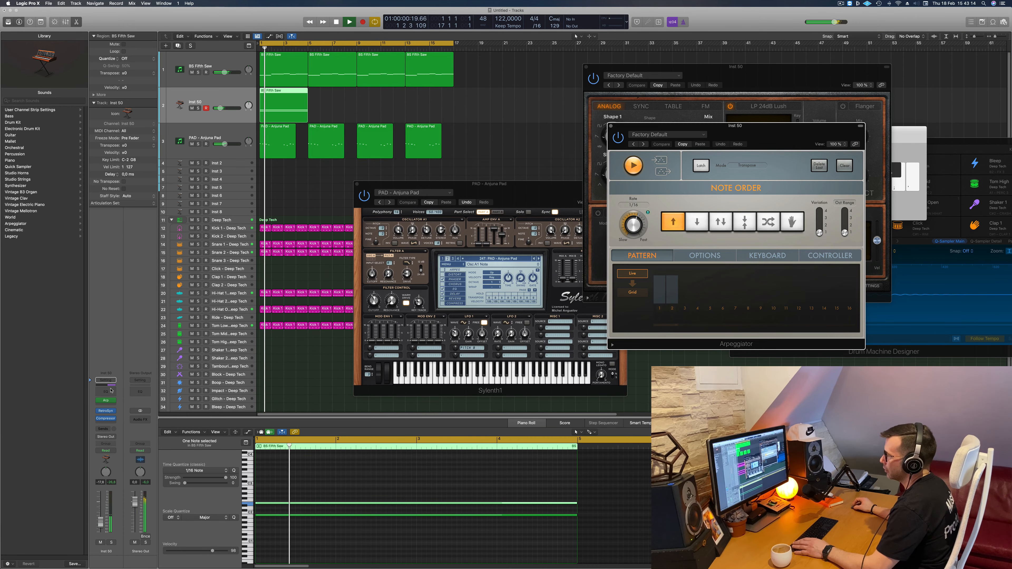
# - Add a Channel EQ to the Retro Synth track with a 304 Hz low cut and an 865 Hz, 48 dB/Oct high cut
pyautogui.click(108, 391)
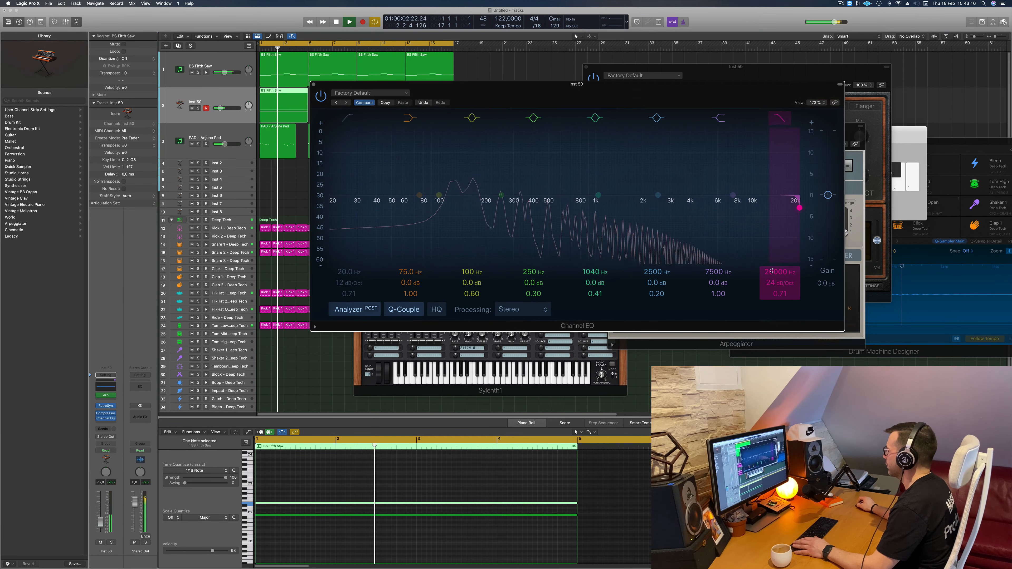
pyautogui.moveTo(772, 271); pyautogui.dragTo(771, 336)
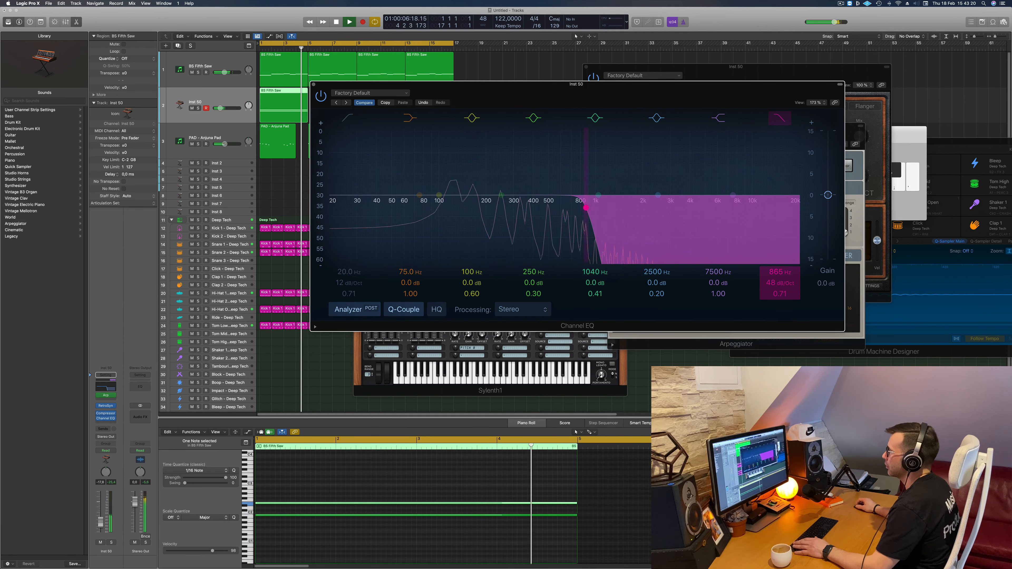
pyautogui.moveTo(349, 272); pyautogui.dragTo(349, 269)
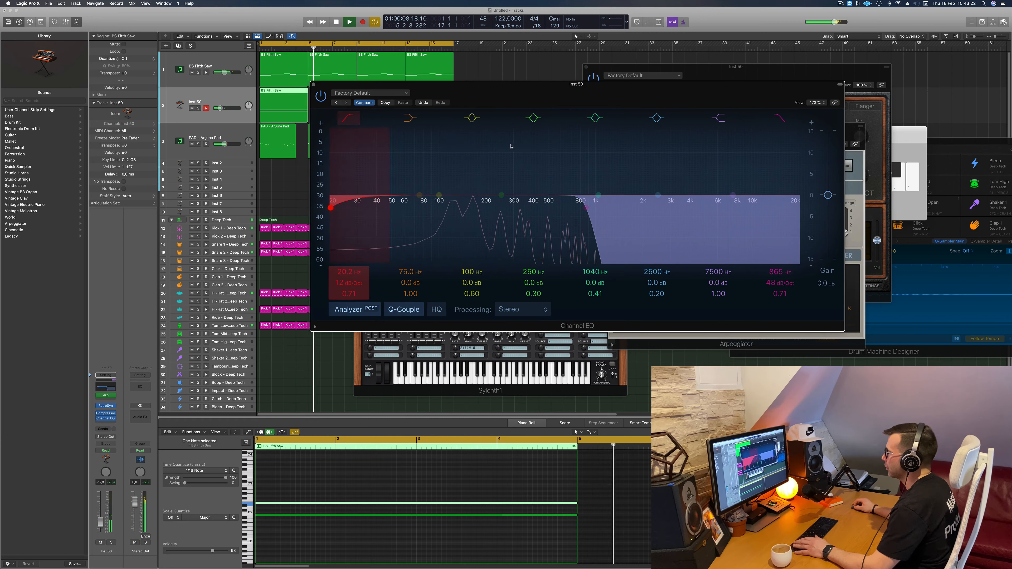
pyautogui.moveTo(512, 147); pyautogui.dragTo(514, 147)
pyautogui.press('space')
pyautogui.press('space')
pyautogui.moveTo(504, 94); pyautogui.dragTo(824, 123)
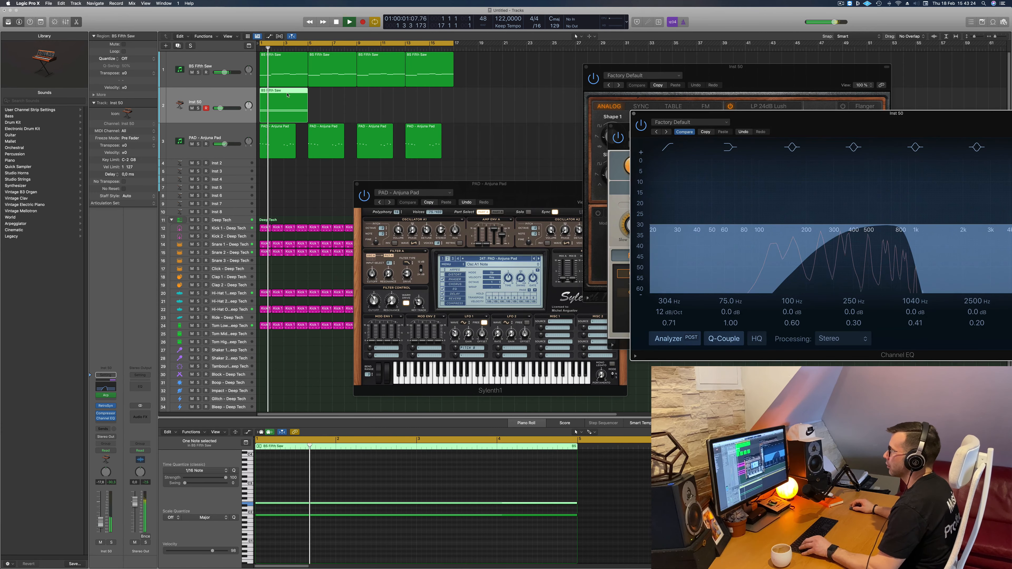
# - Copy the Retro Synth track's region so that it repeats at bars 5, 9 and 13
pyautogui.moveTo(288, 95); pyautogui.dragTo(388, 110)
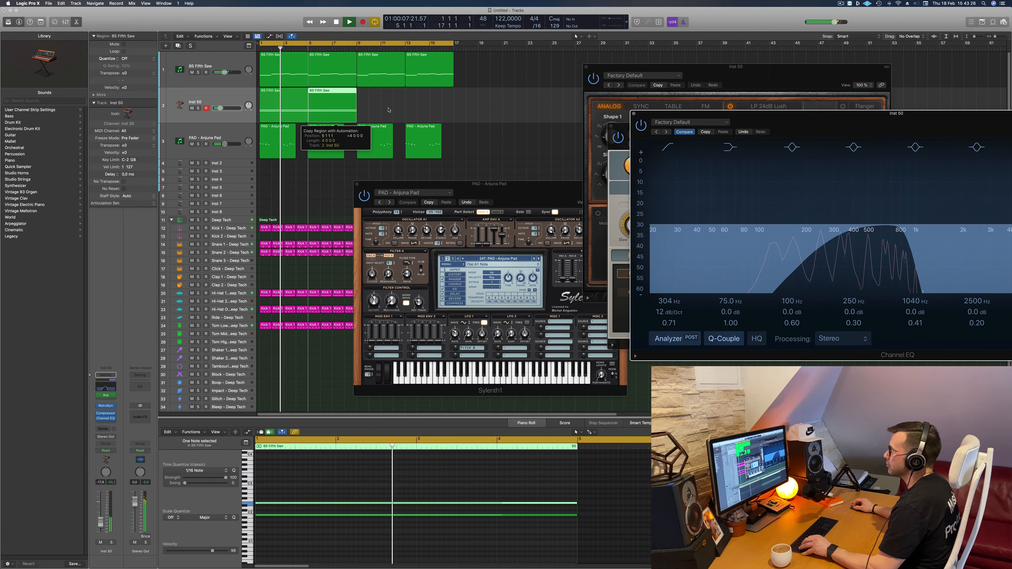
pyautogui.keyDown('shift'); pyautogui.click(281, 96); pyautogui.keyUp('shift')
pyautogui.moveTo(281, 95); pyautogui.dragTo(379, 95)
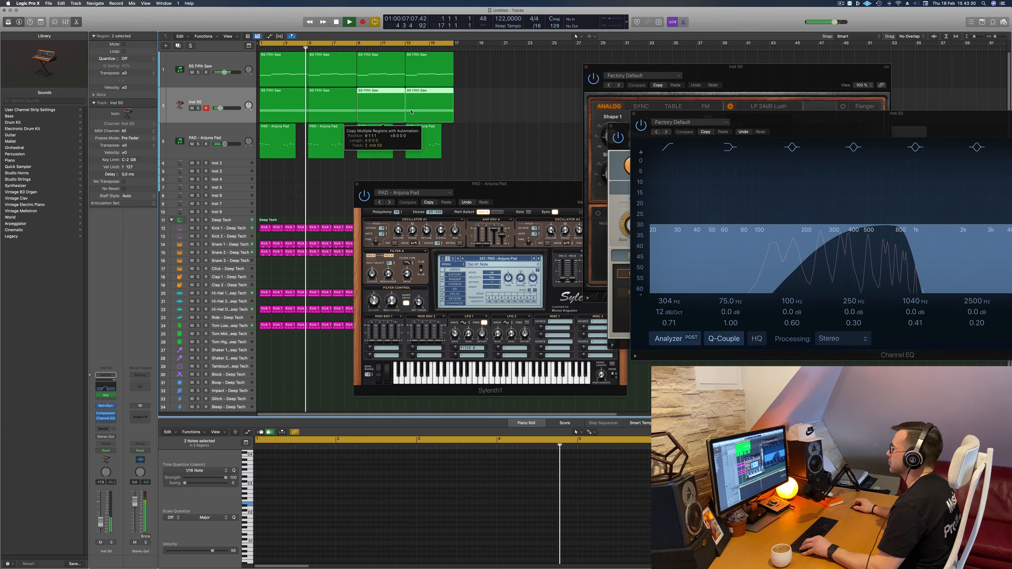
# - Raise the Retro Synth track's volume slightly during playback and close the Channel EQ and Sylenth1 windows
pyautogui.moveTo(713, 114); pyautogui.dragTo(601, 94)
pyautogui.press('space')
pyautogui.press('space')
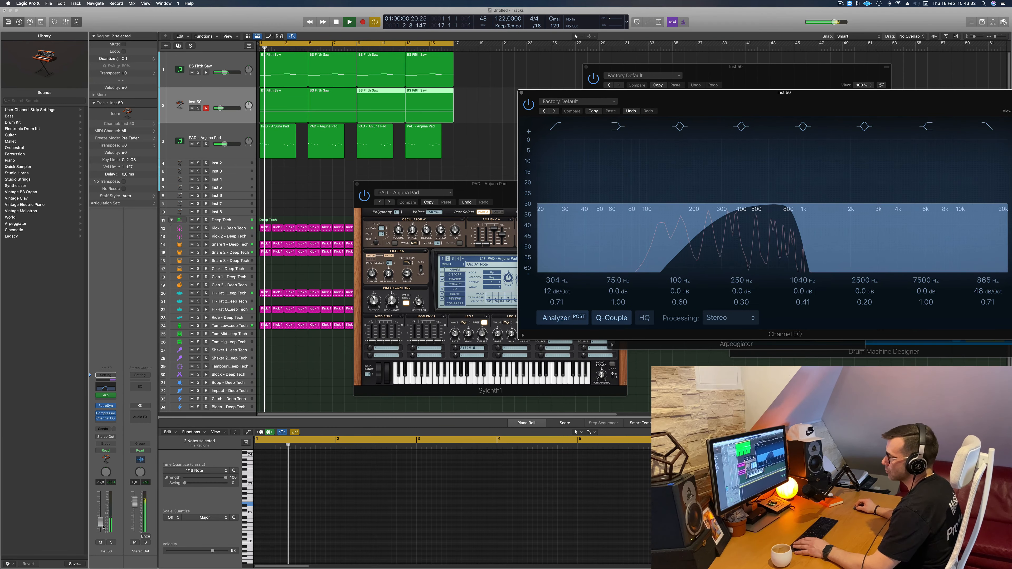
pyautogui.moveTo(103, 527); pyautogui.dragTo(100, 523)
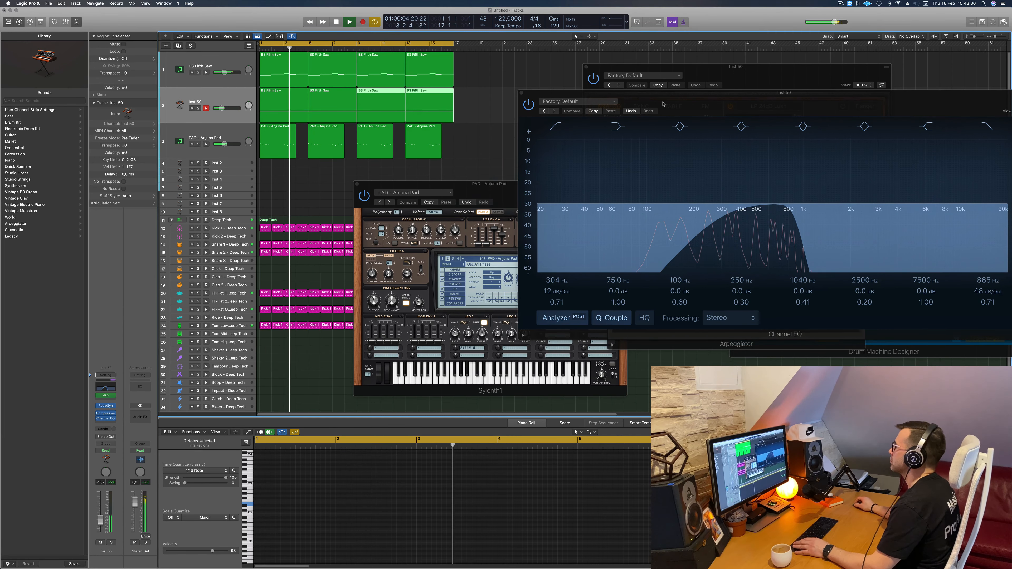
pyautogui.moveTo(663, 104); pyautogui.dragTo(545, 132)
pyautogui.press('space')
pyautogui.press('space')
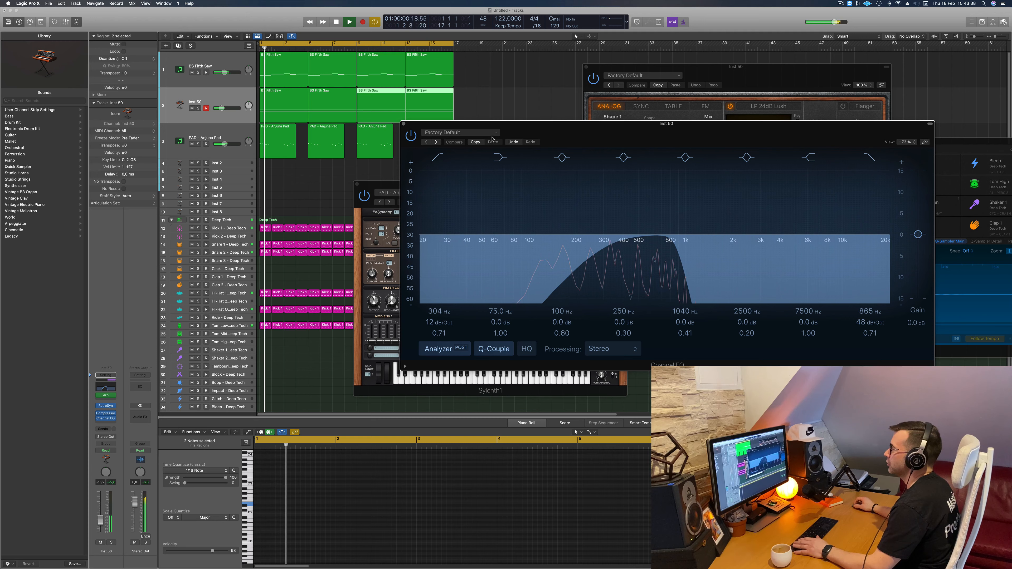
pyautogui.click(403, 123)
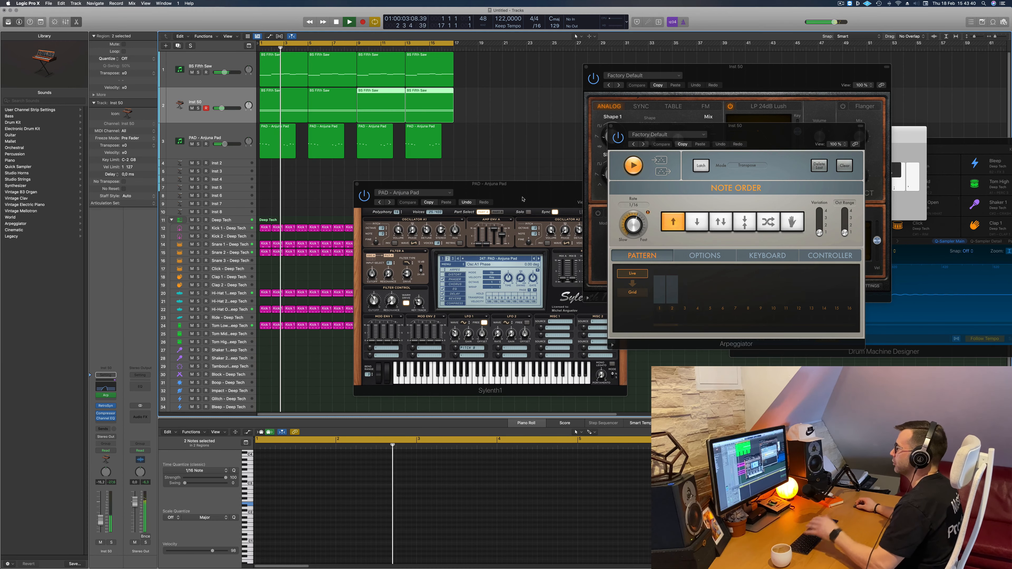
pyautogui.moveTo(523, 199); pyautogui.dragTo(505, 201)
pyautogui.click(339, 187)
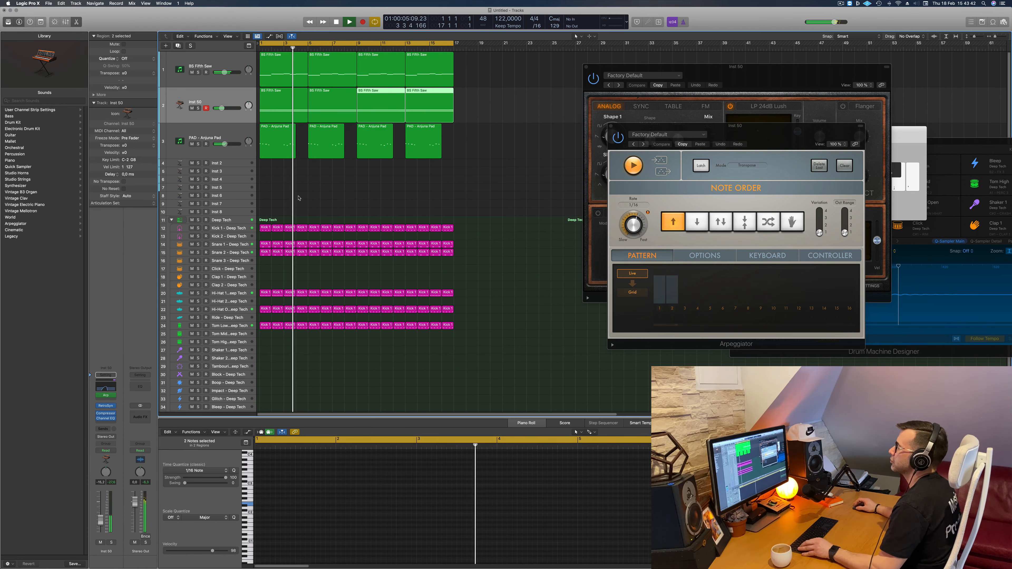
# - Play back the arrangement and review the bass, pad, Inst 2 and Tom Low tracks
pyautogui.scroll(1, 319, 175)
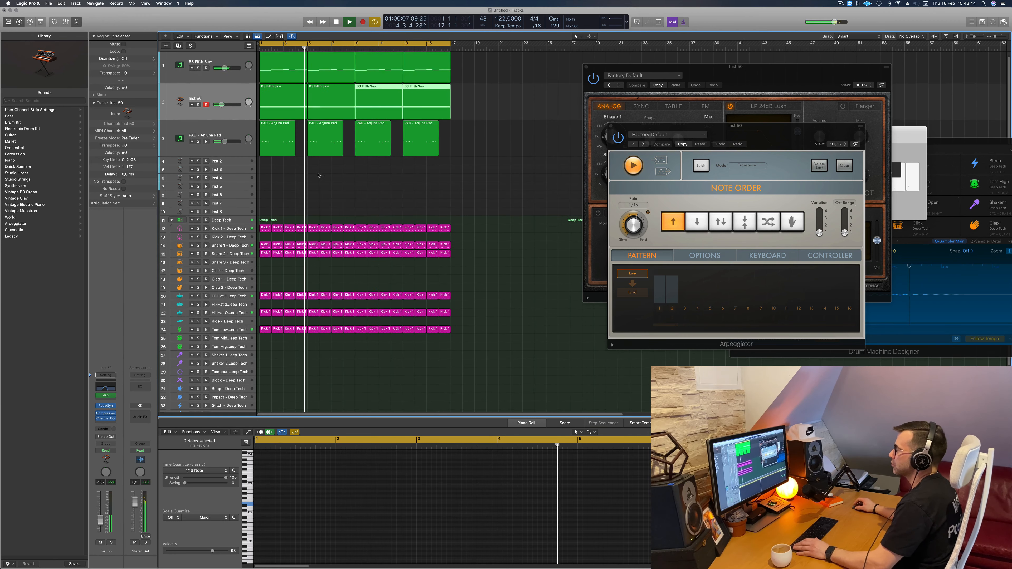
pyautogui.scroll(1, 318, 175)
pyautogui.click(227, 62)
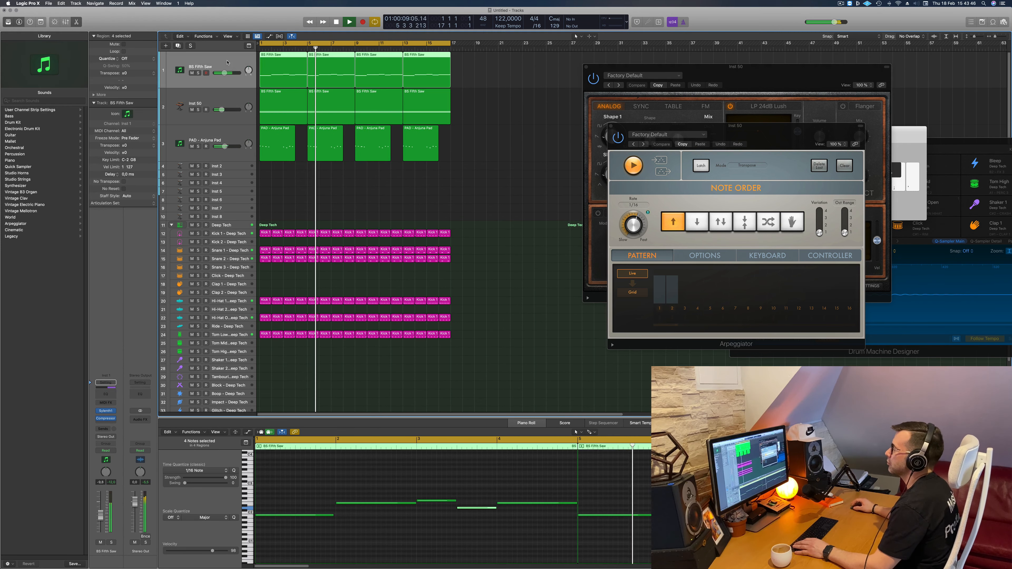
pyautogui.click(423, 184)
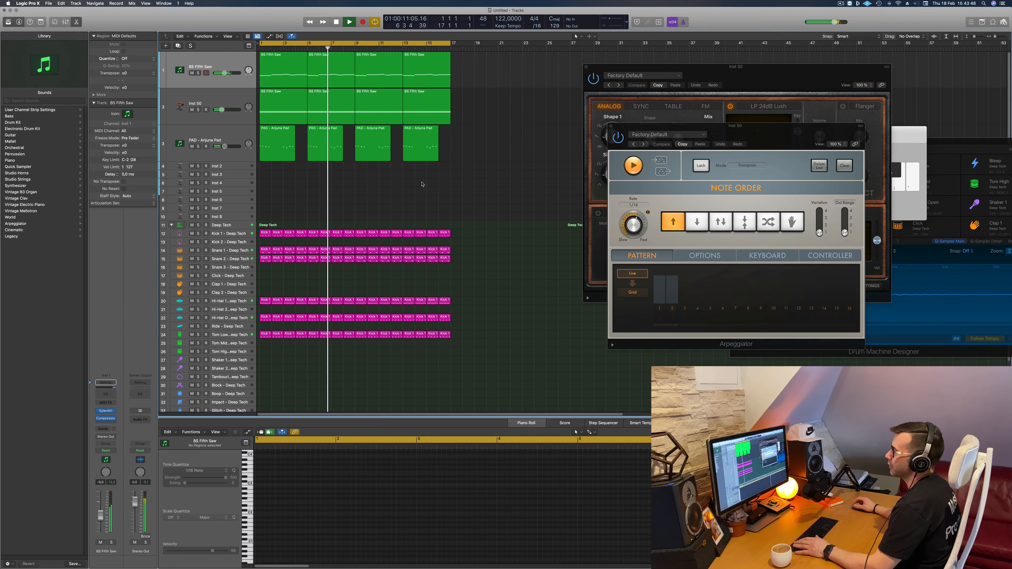
pyautogui.scroll(-3, 367, 203)
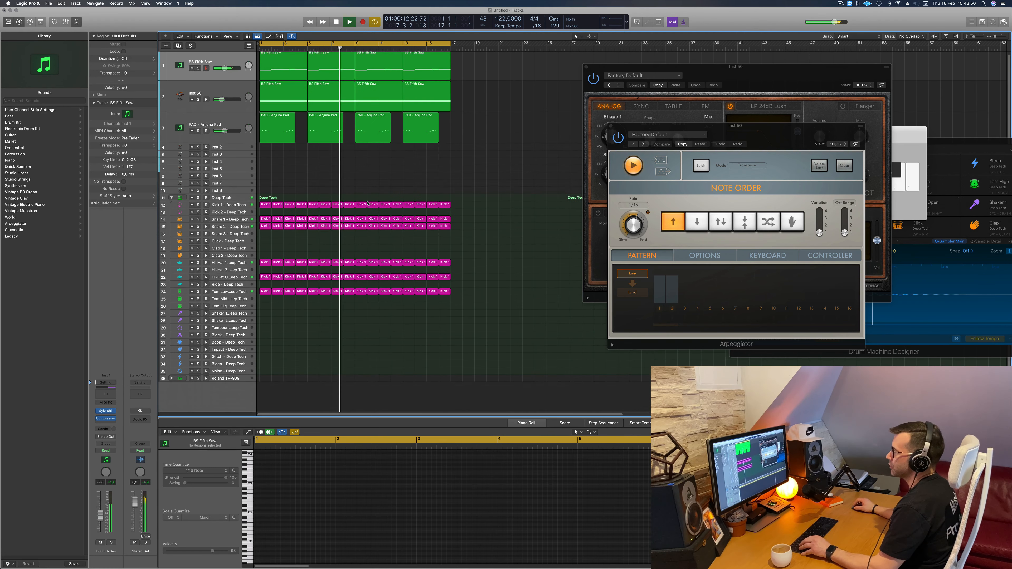
pyautogui.scroll(-1, 367, 203)
pyautogui.press('space')
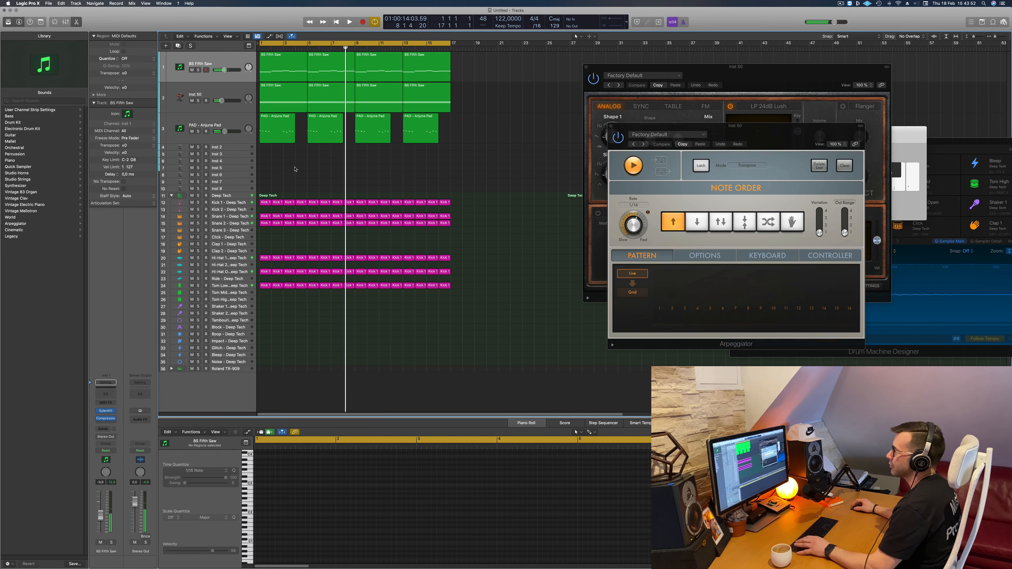
pyautogui.press('space')
pyautogui.click(200, 126)
pyautogui.press('Return')
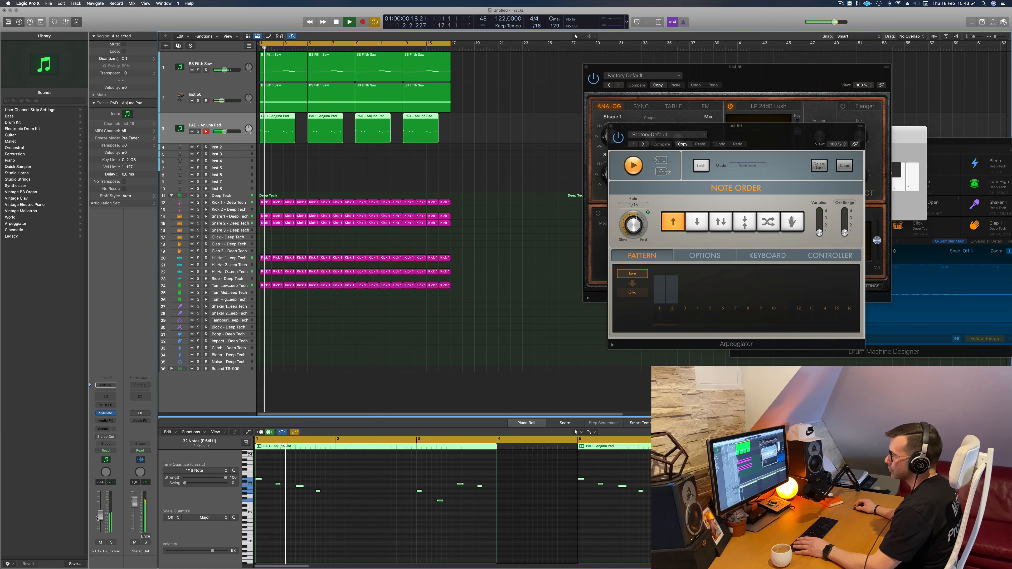
pyautogui.click(305, 173)
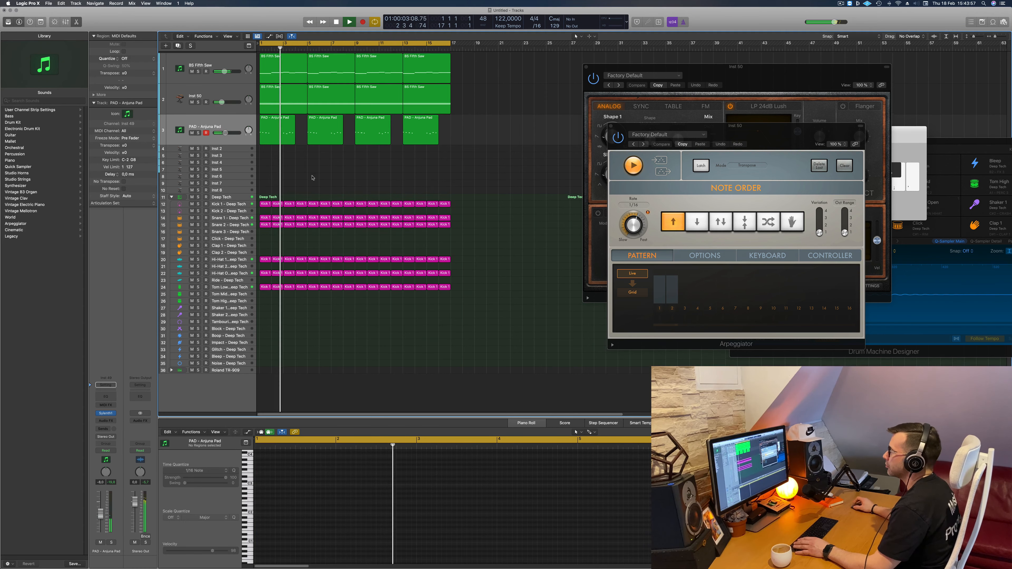
pyautogui.click(239, 148)
pyautogui.press('Return')
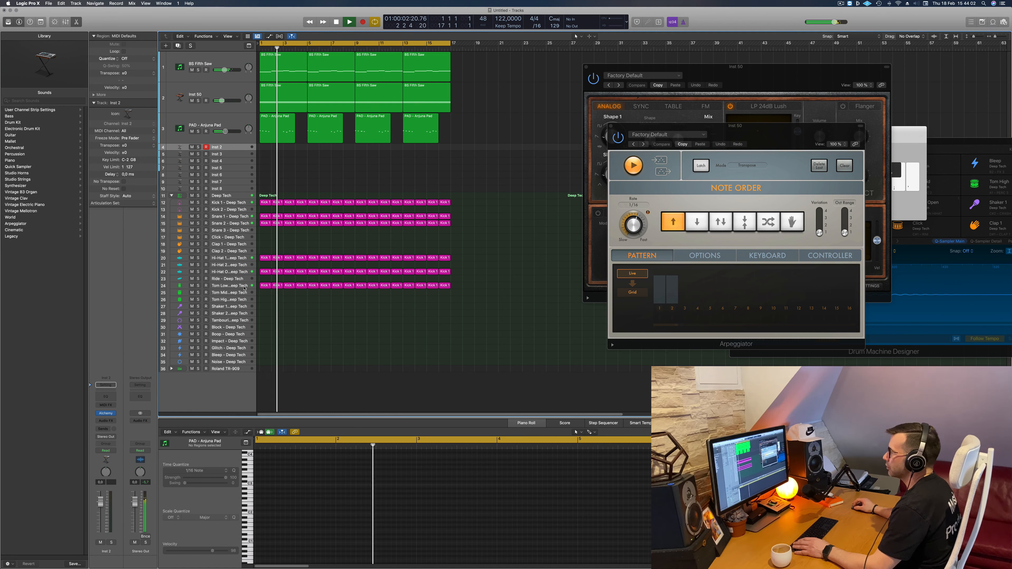
pyautogui.click(229, 285)
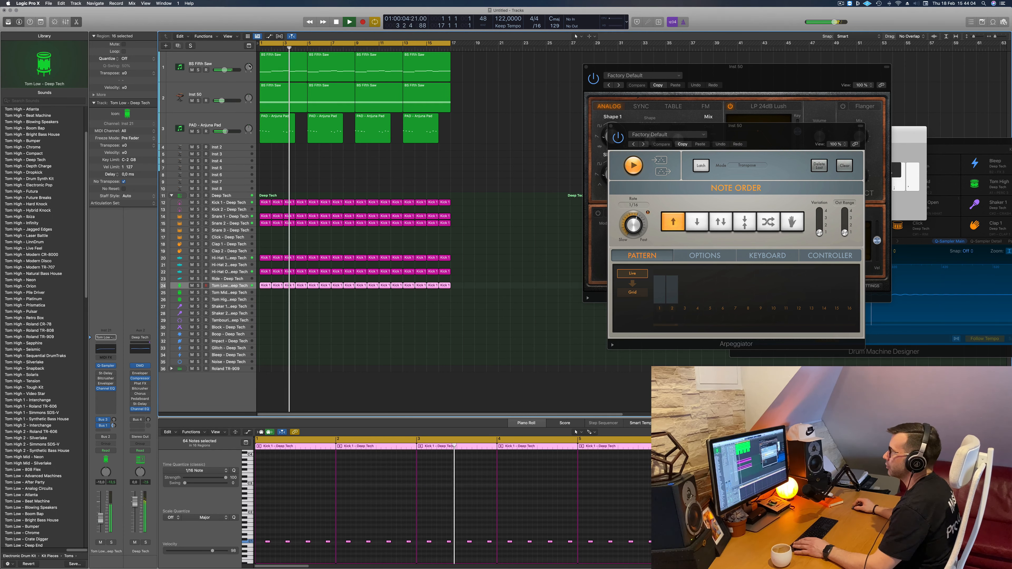
# - Duplicate the original BS Fifth Saw track with its settings and copy its four regions onto the new track
pyautogui.click(234, 68)
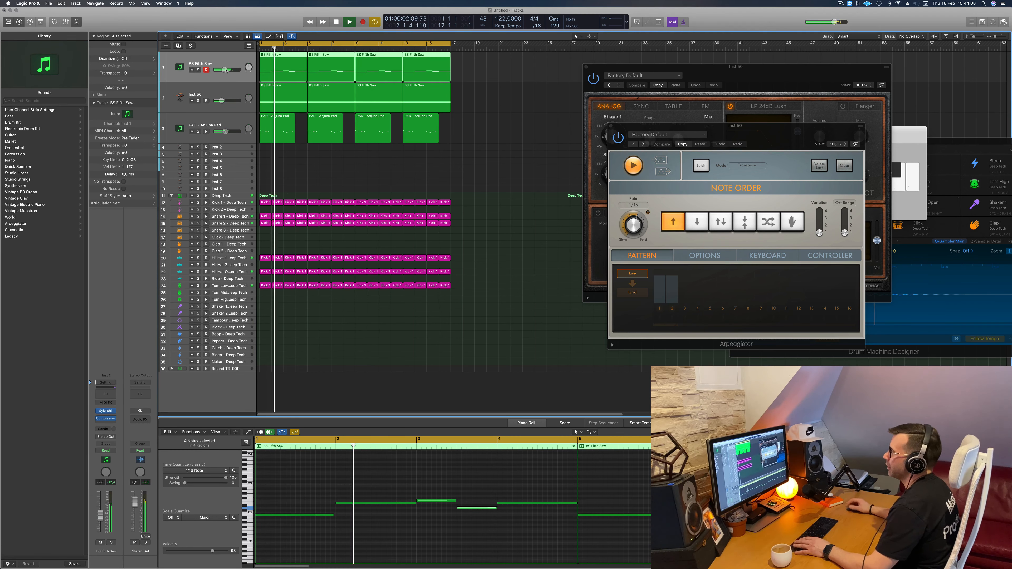
pyautogui.press('Return')
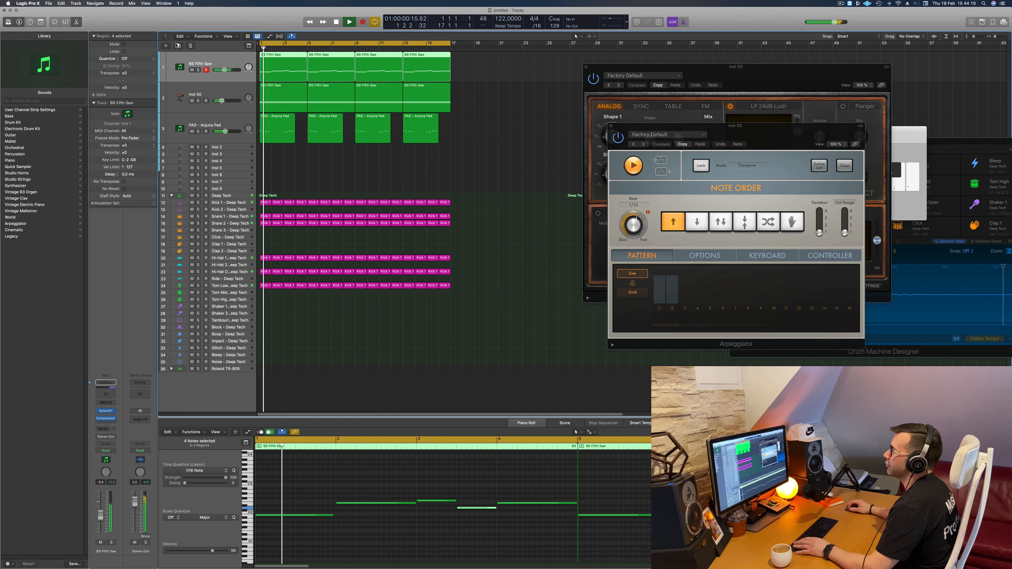
pyautogui.click(178, 45)
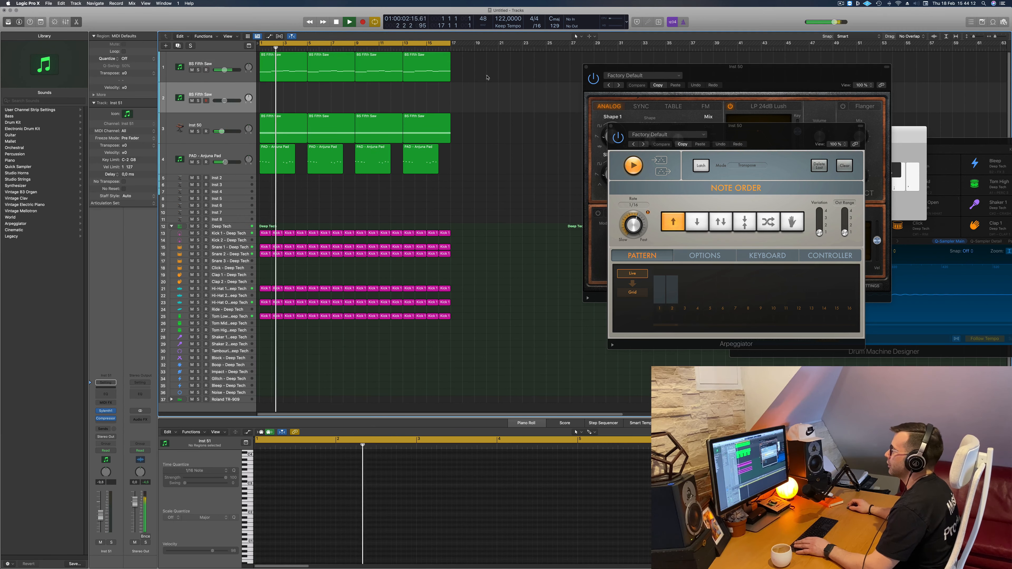
pyautogui.press('Return')
pyautogui.moveTo(290, 75); pyautogui.dragTo(292, 100)
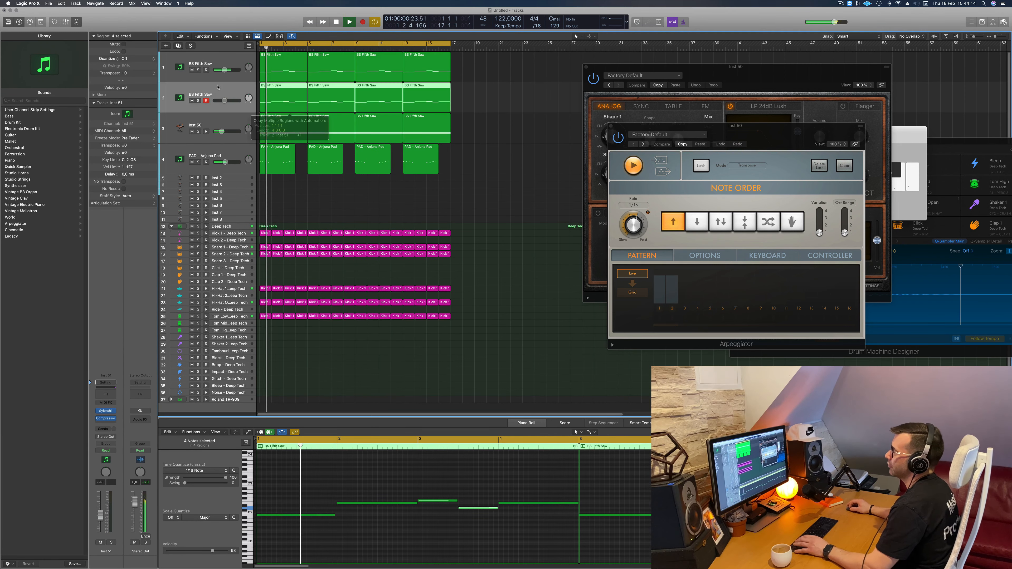
pyautogui.press('space')
pyautogui.hscroll(-5, 391, 553)
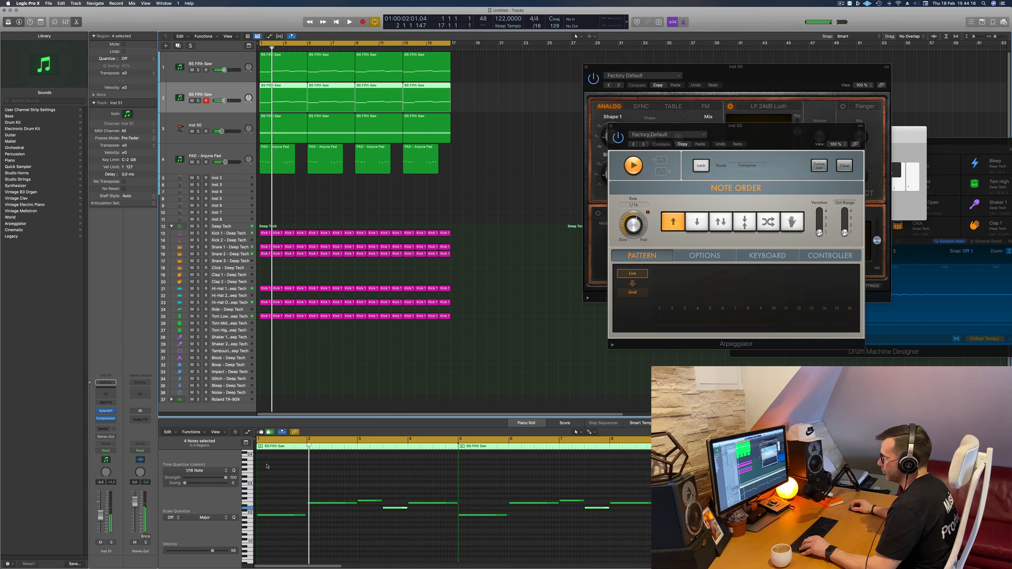
# - Delete the duplicated bass track's last three regions and shorten the notes in its remaining region to brief stabs
pyautogui.moveTo(501, 95); pyautogui.dragTo(334, 100)
pyautogui.press('Delete')
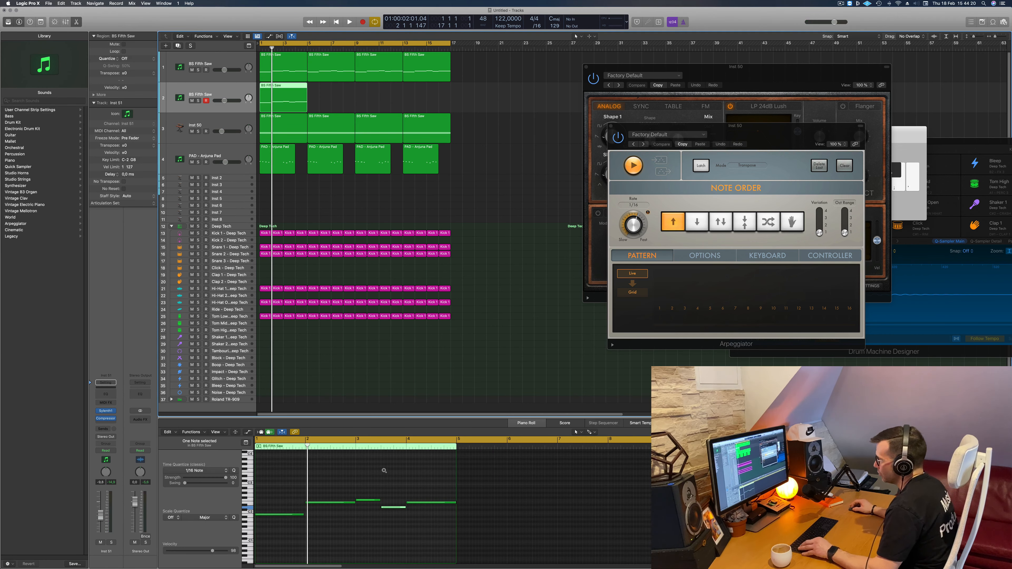
pyautogui.moveTo(268, 488); pyautogui.dragTo(305, 533)
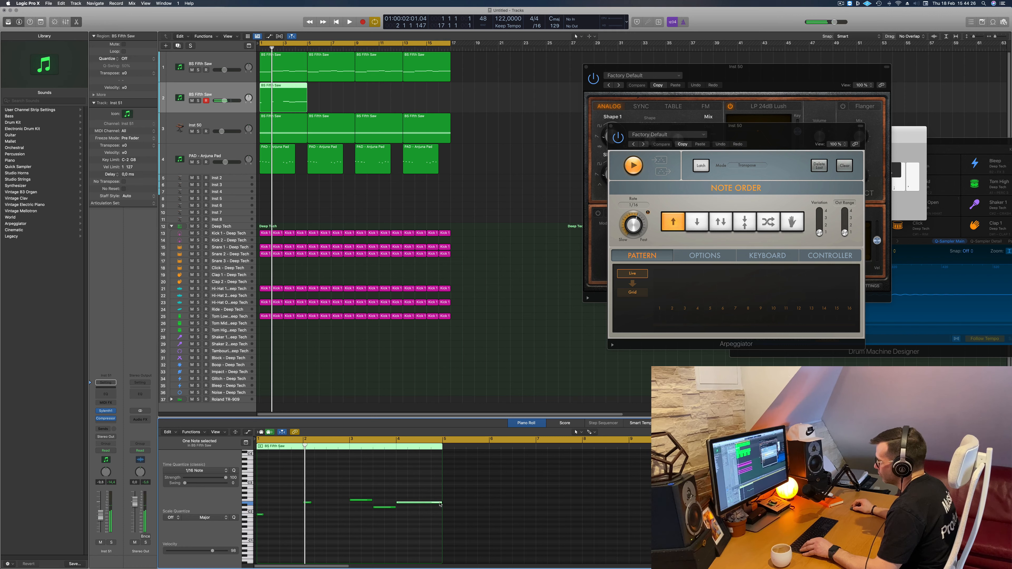
pyautogui.moveTo(402, 504); pyautogui.dragTo(403, 505)
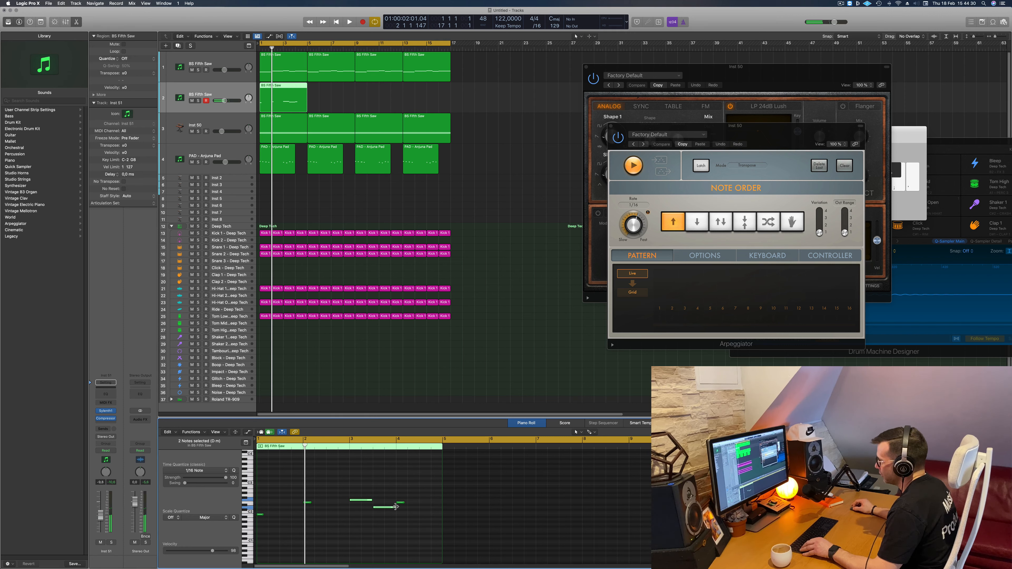
pyautogui.moveTo(378, 509); pyautogui.dragTo(378, 510)
# - Play back the shortened pattern, then copy its five notes twice so that each pitch forms a group of three stabs
pyautogui.press('space')
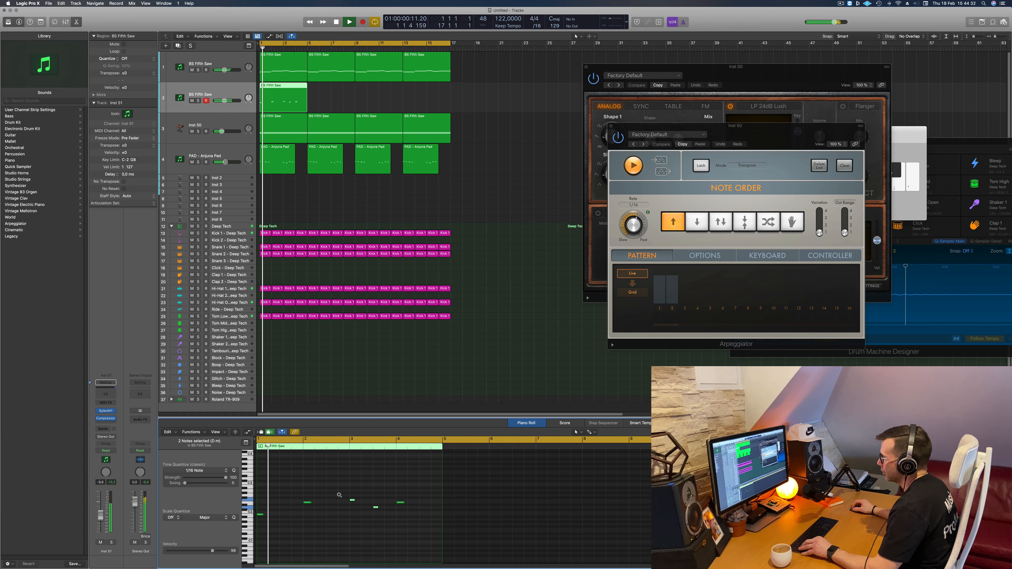
pyautogui.scroll(4, 355, 493)
pyautogui.scroll(-3, 355, 493)
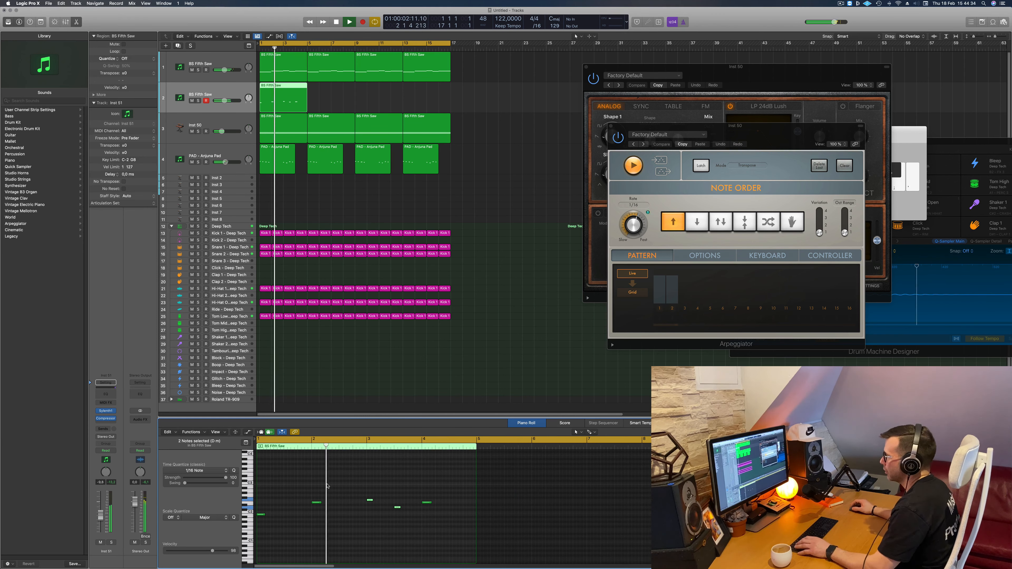
pyautogui.press('space')
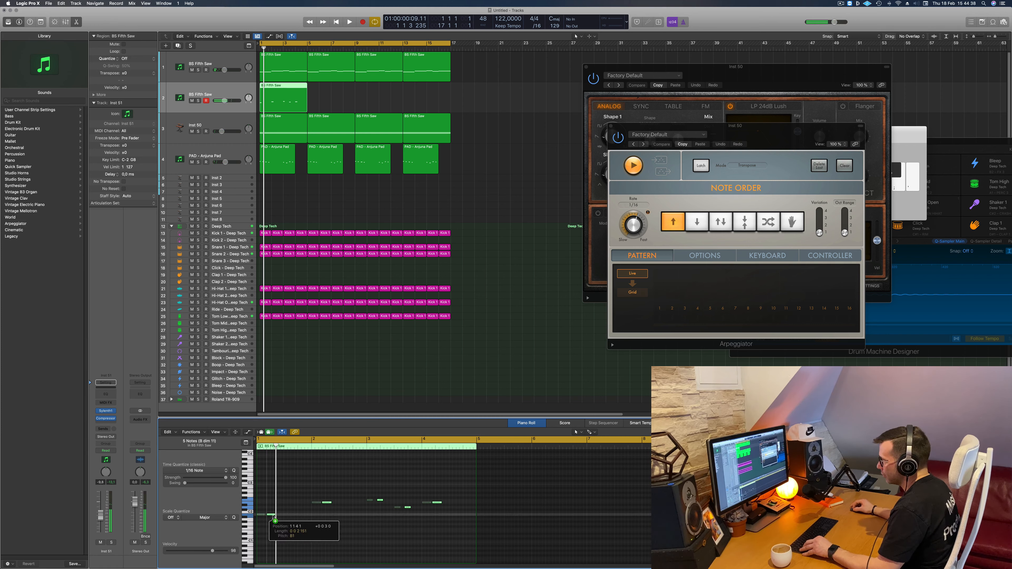
pyautogui.moveTo(273, 517); pyautogui.dragTo(274, 517)
pyautogui.scroll(3, 273, 517)
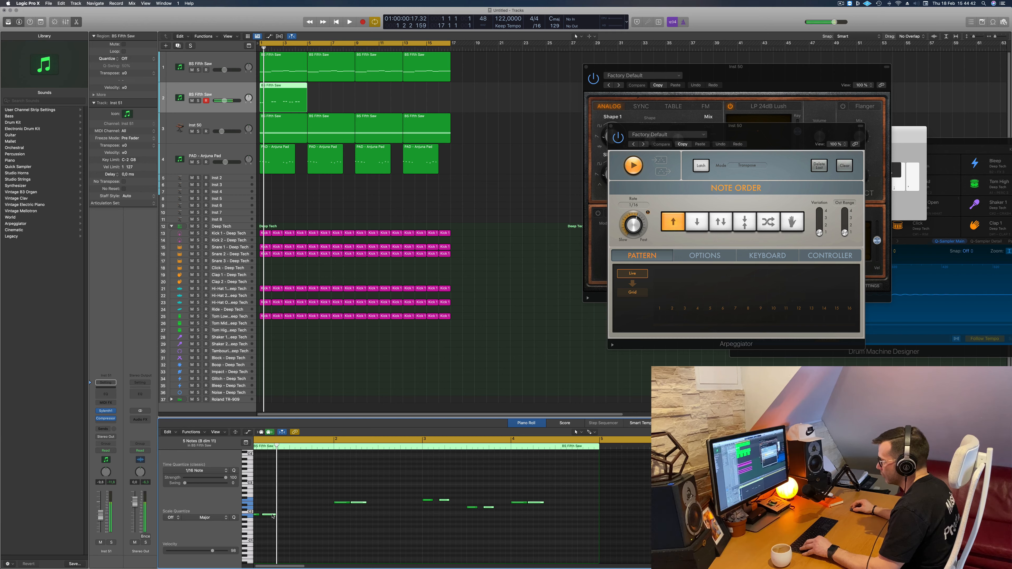
pyautogui.moveTo(283, 520); pyautogui.dragTo(296, 518)
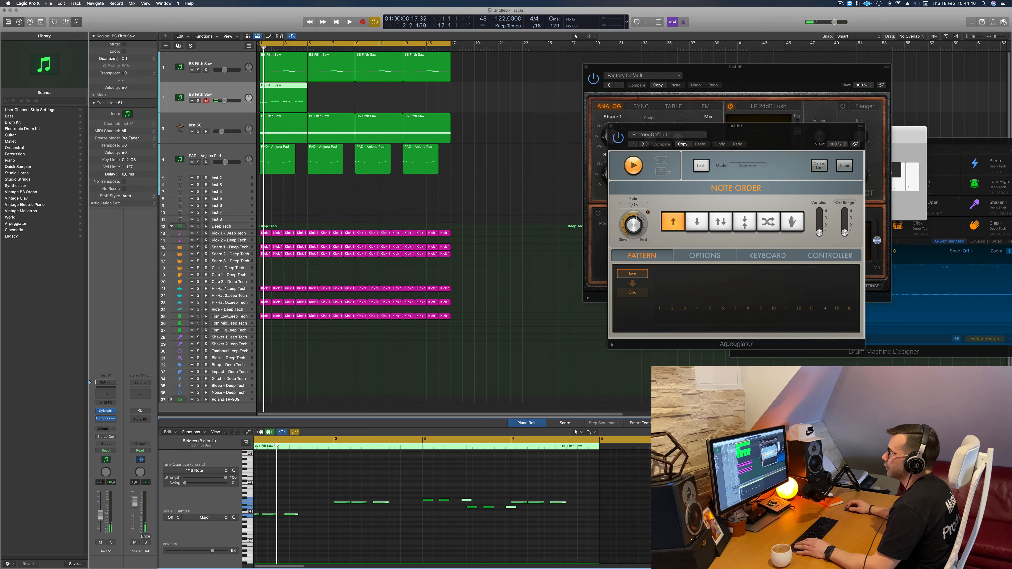
# - Replace the duplicated track's Sylenth1 instrument with the stereo Arturia Modular V and move its window off the regions
pyautogui.click(115, 412)
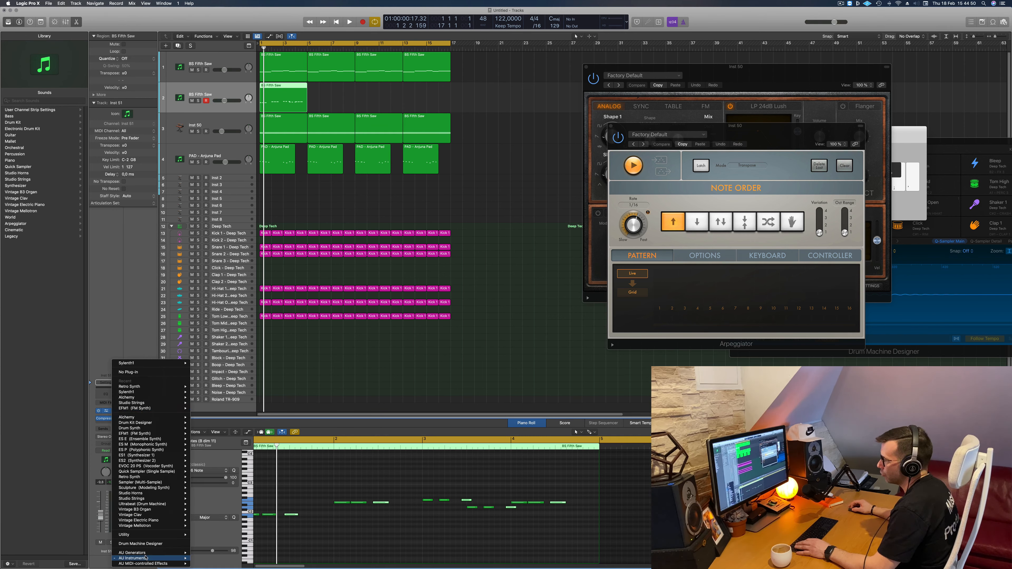
pyautogui.moveTo(146, 558)
pyautogui.moveTo(219, 502)
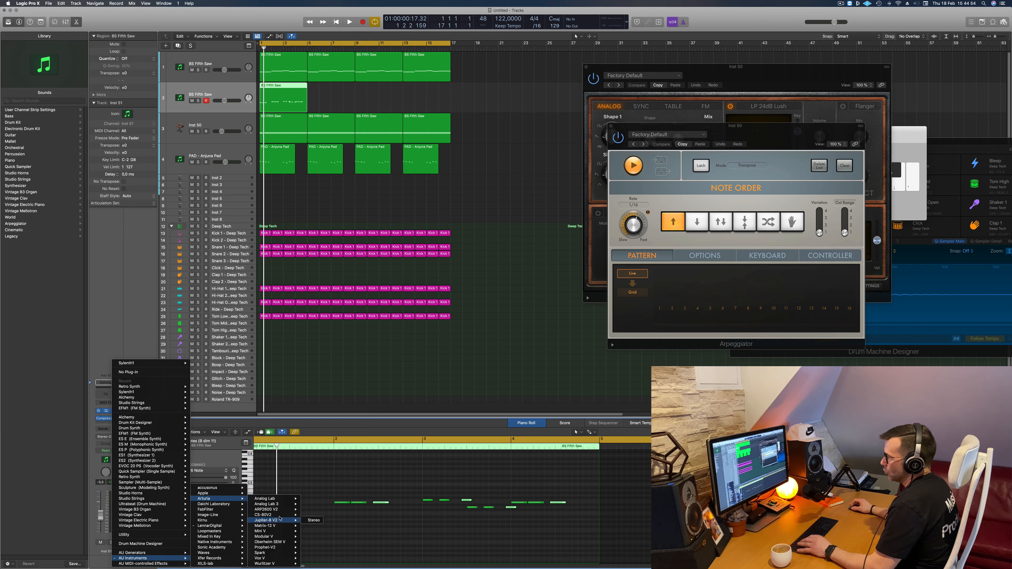
pyautogui.moveTo(279, 515)
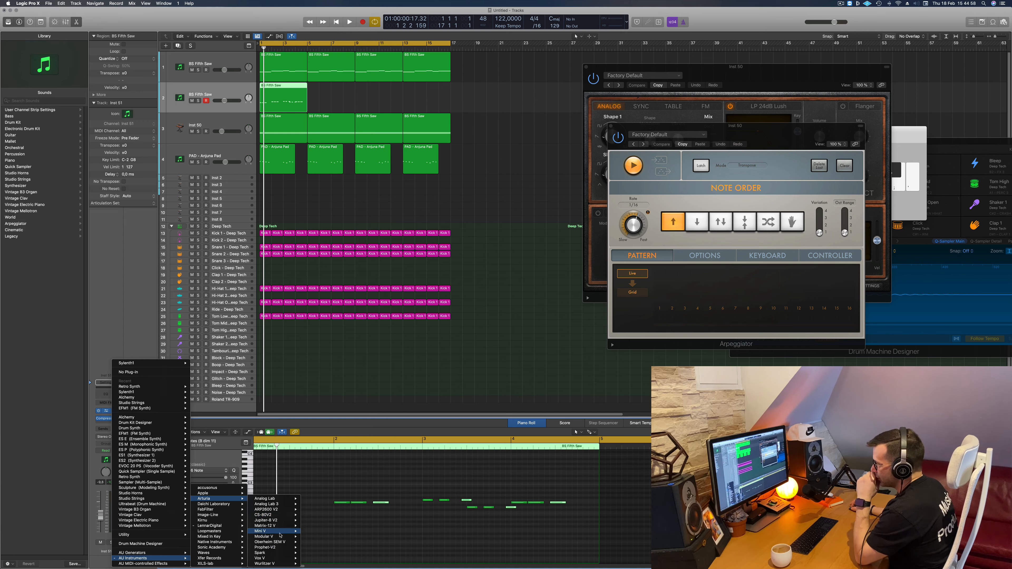
pyautogui.moveTo(279, 540)
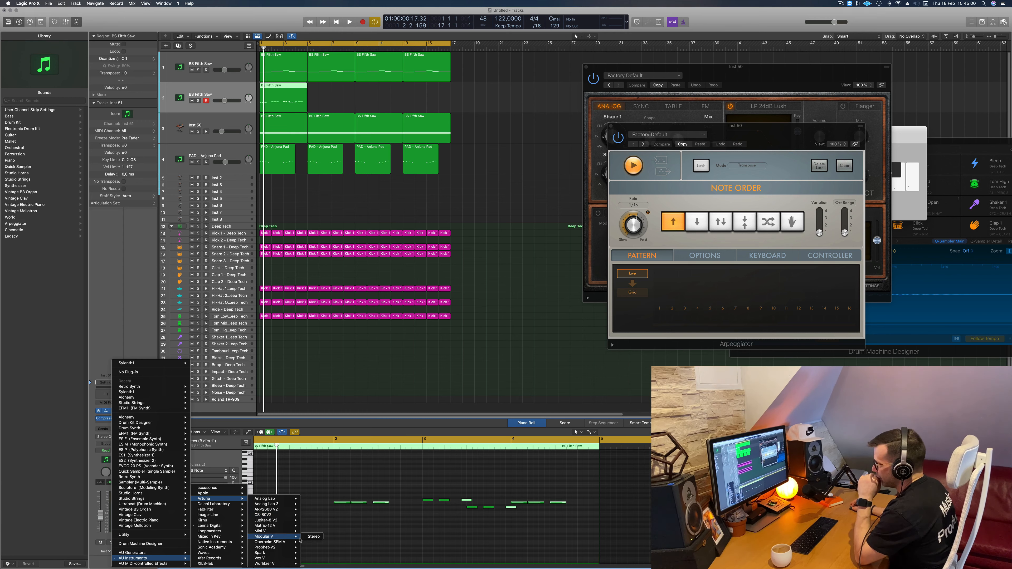
pyautogui.click(309, 538)
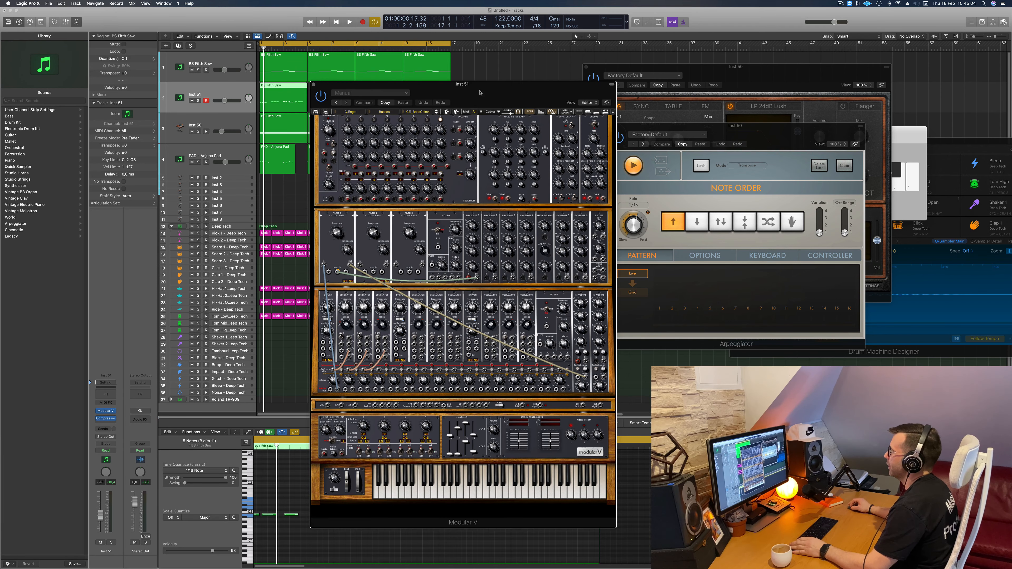
pyautogui.moveTo(480, 93); pyautogui.dragTo(614, 69)
# - Audition the Modular V sound during playback by briefly soloing the Inst 51 track
pyautogui.press('space')
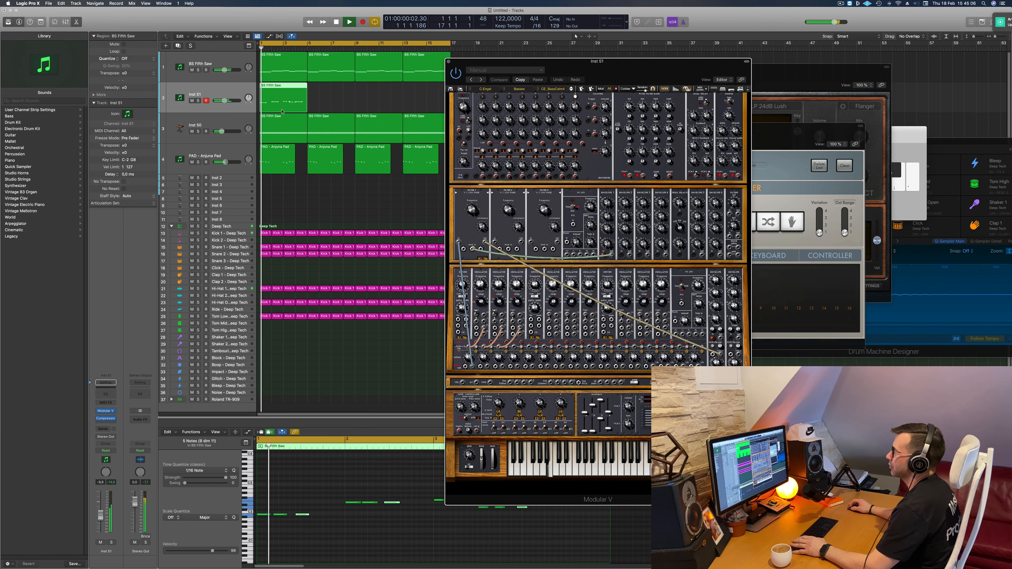
pyautogui.click(110, 542)
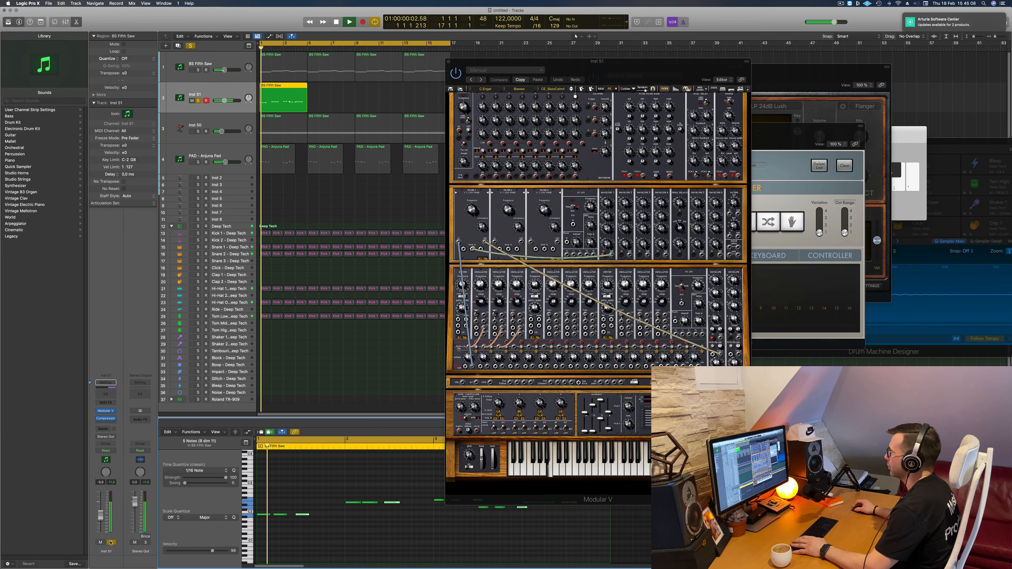
pyautogui.click(112, 542)
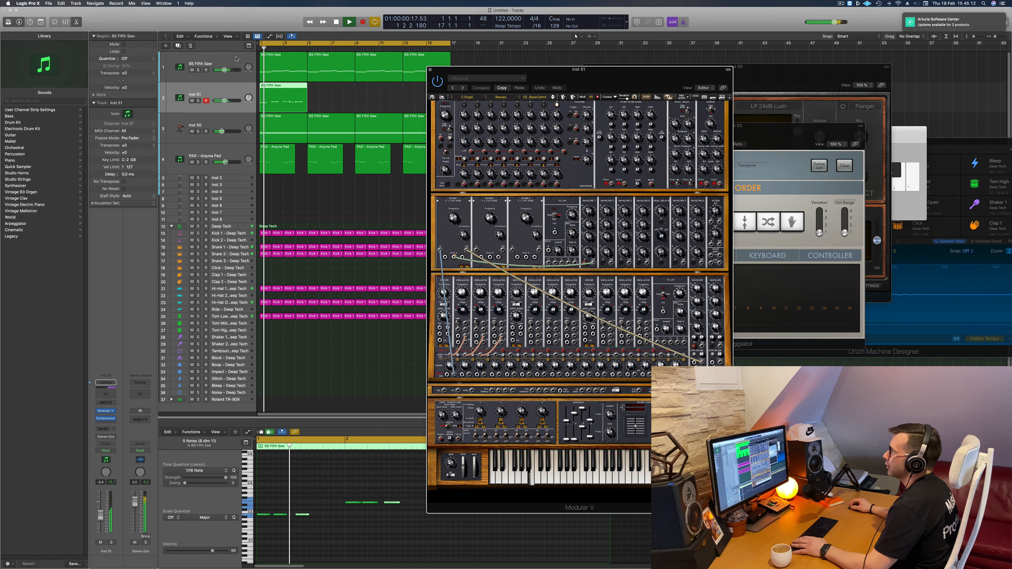
# - Mute the original BS Fifth Saw track and listen to the arrangement with the Modular V layer
pyautogui.click(186, 68)
pyautogui.press('space')
pyautogui.press('m')
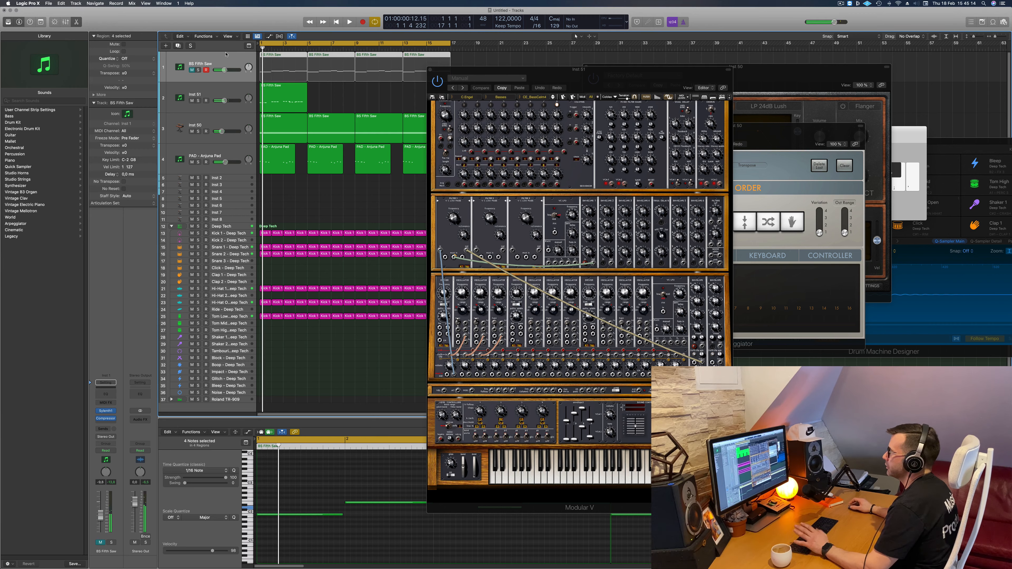
pyautogui.press('space')
pyautogui.moveTo(506, 70); pyautogui.dragTo(469, 61)
pyautogui.press('space')
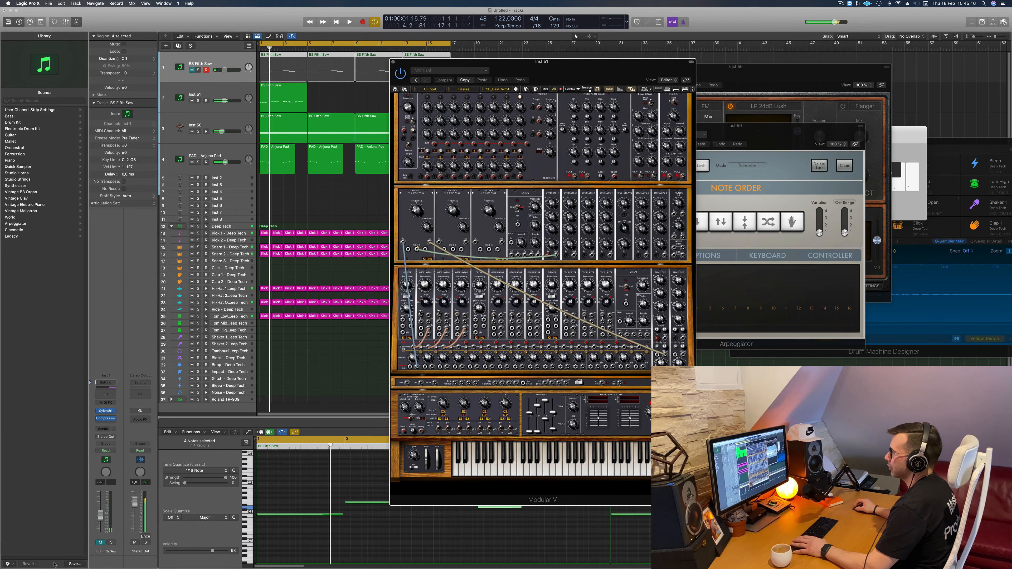
pyautogui.press('space')
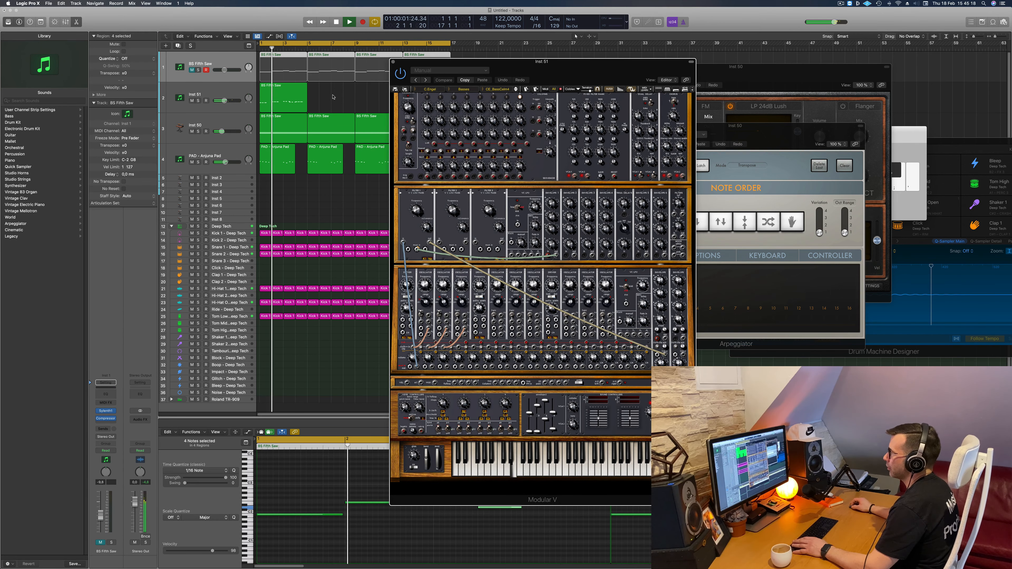
# - Open the Inst 51 region's notes and shift the third stab of each group slightly earlier, checking the timing by playback
pyautogui.click(334, 97)
pyautogui.click(293, 97)
pyautogui.press('space')
pyautogui.press('space')
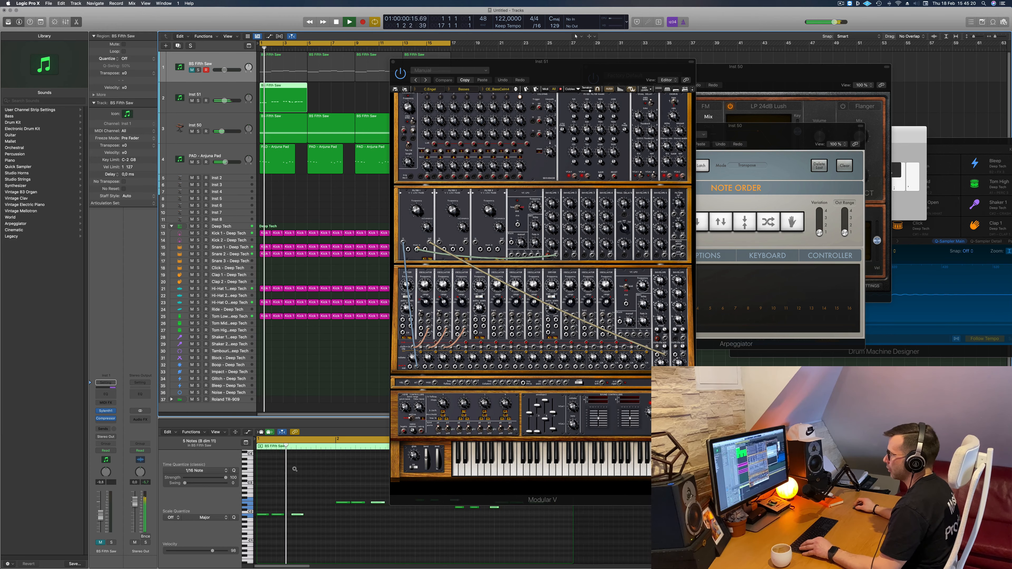
pyautogui.hscroll(-3, 294, 469)
pyautogui.press('space')
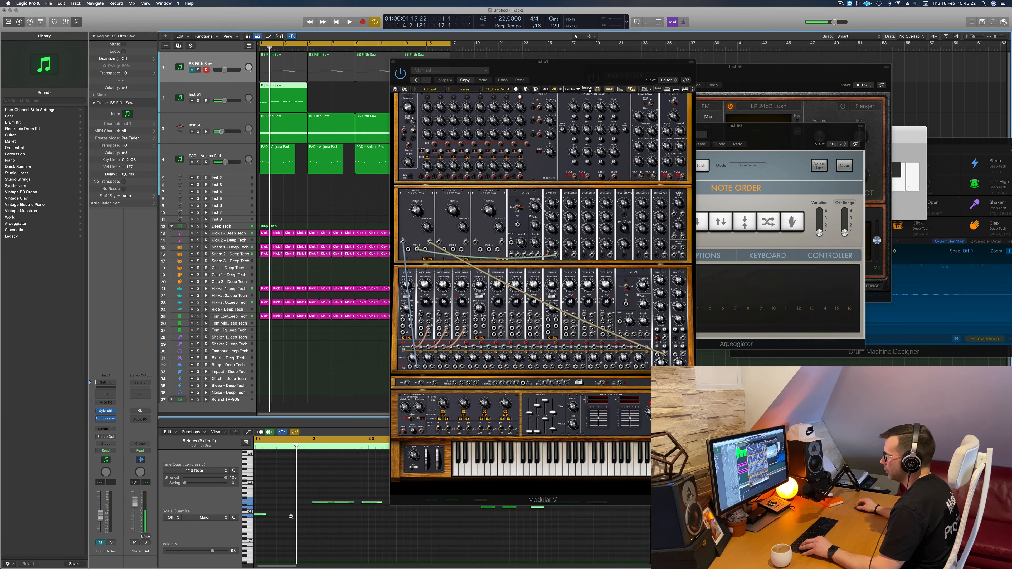
pyautogui.press('space')
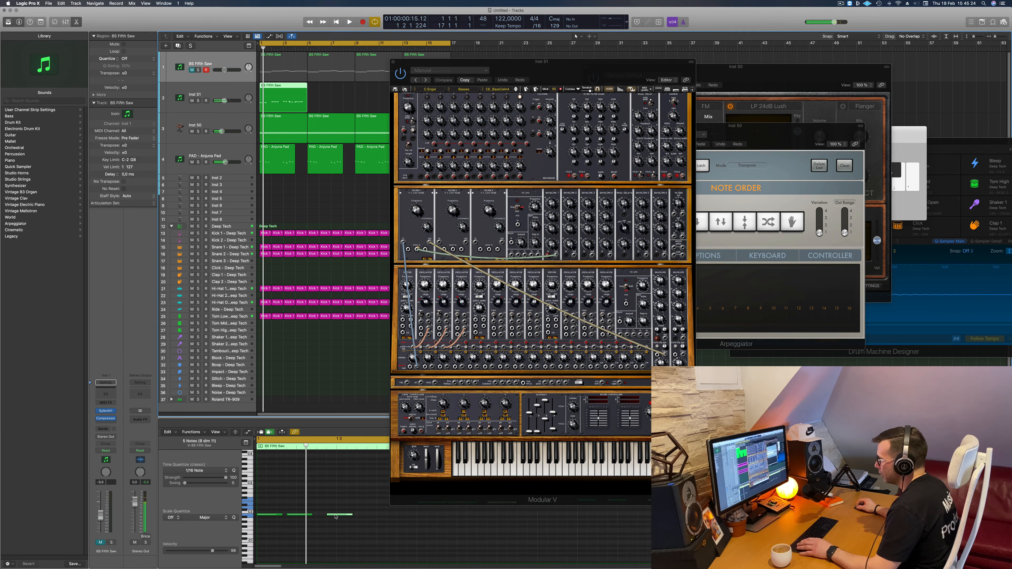
pyautogui.press('space')
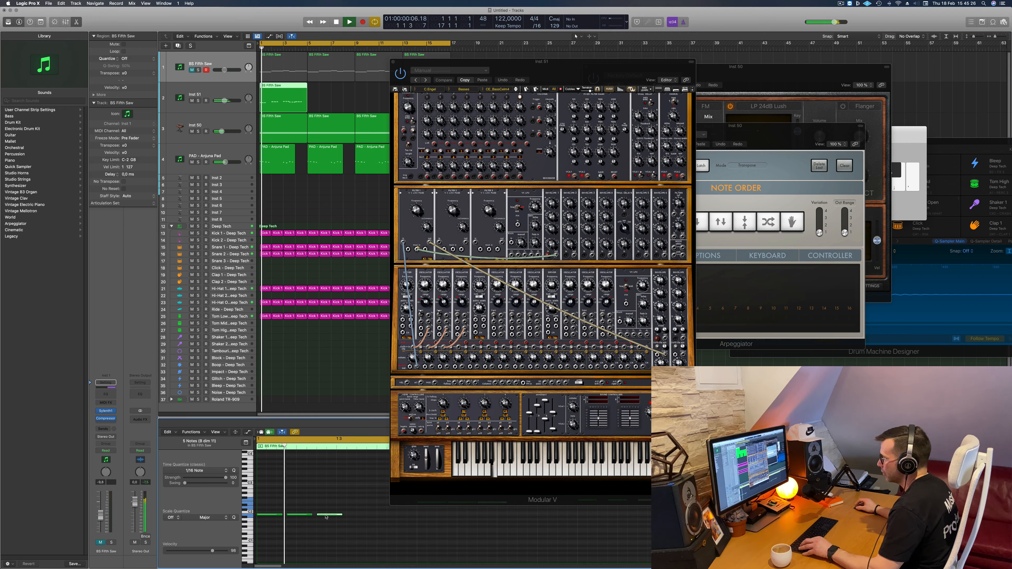
# - Copy all 15 notes of the Inst 51 region behind the originals, with the first copy starting at position 1 3 2 1
pyautogui.press('space')
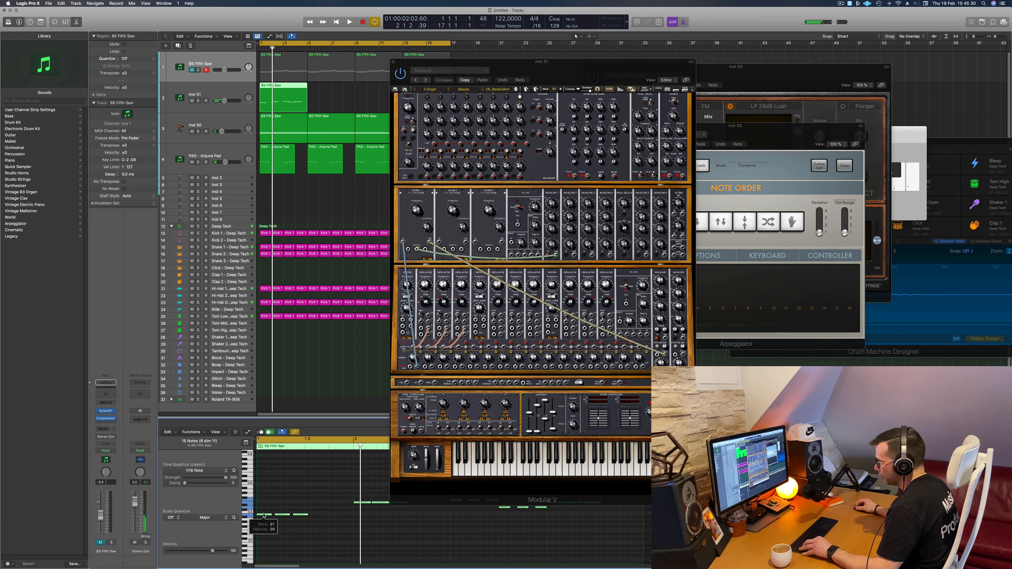
pyautogui.moveTo(295, 518); pyautogui.dragTo(325, 520)
pyautogui.press('space')
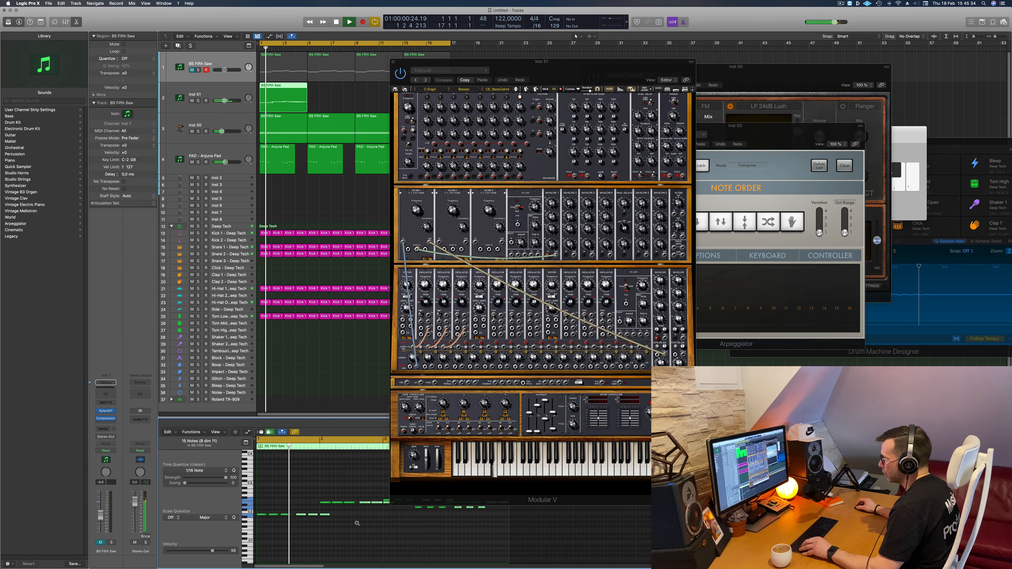
pyautogui.scroll(-3, 357, 523)
pyautogui.press('Return')
pyautogui.scroll(3, 313, 525)
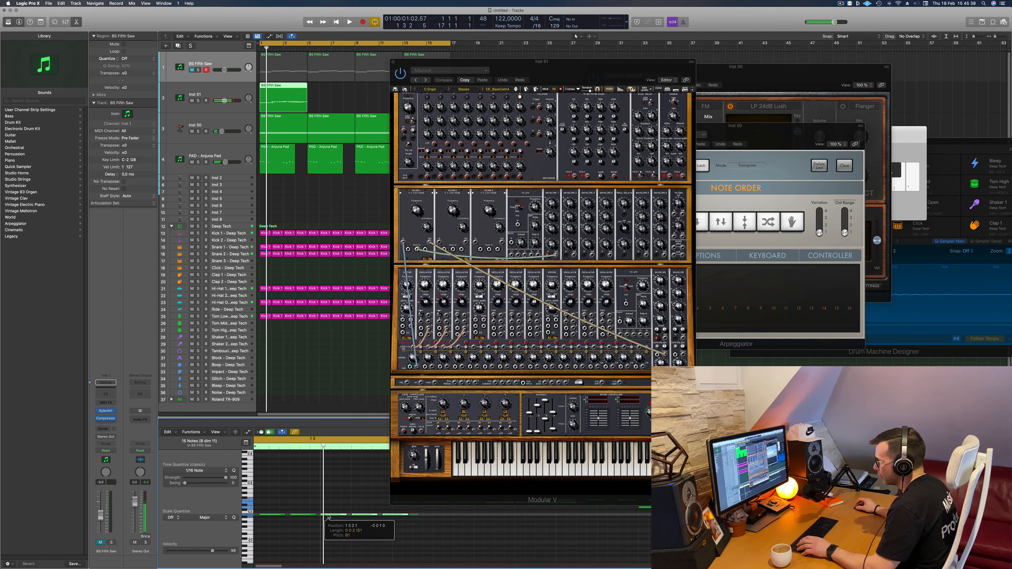
pyautogui.press('space')
# - Play back the extended stab pattern and examine where its note groups overlap in the piano roll
pyautogui.scroll(-2, 288, 501)
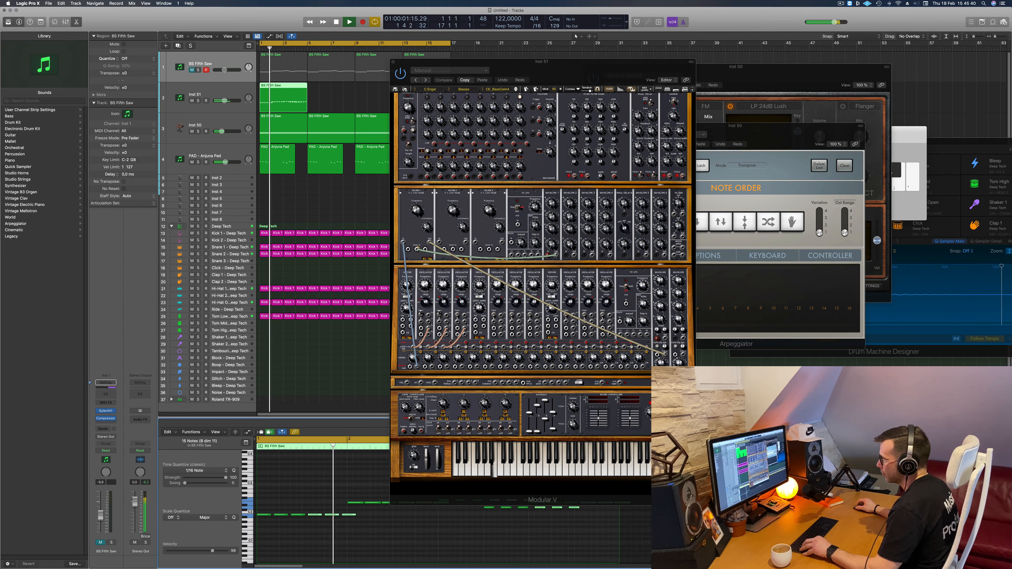
pyautogui.scroll(-5, 287, 499)
pyautogui.scroll(5, 303, 511)
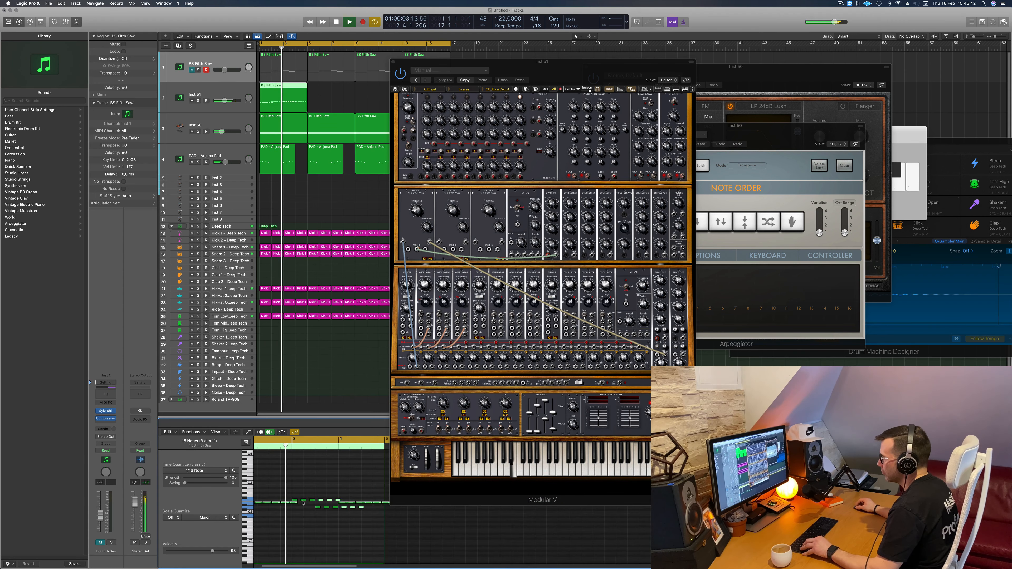
pyautogui.scroll(-2, 355, 514)
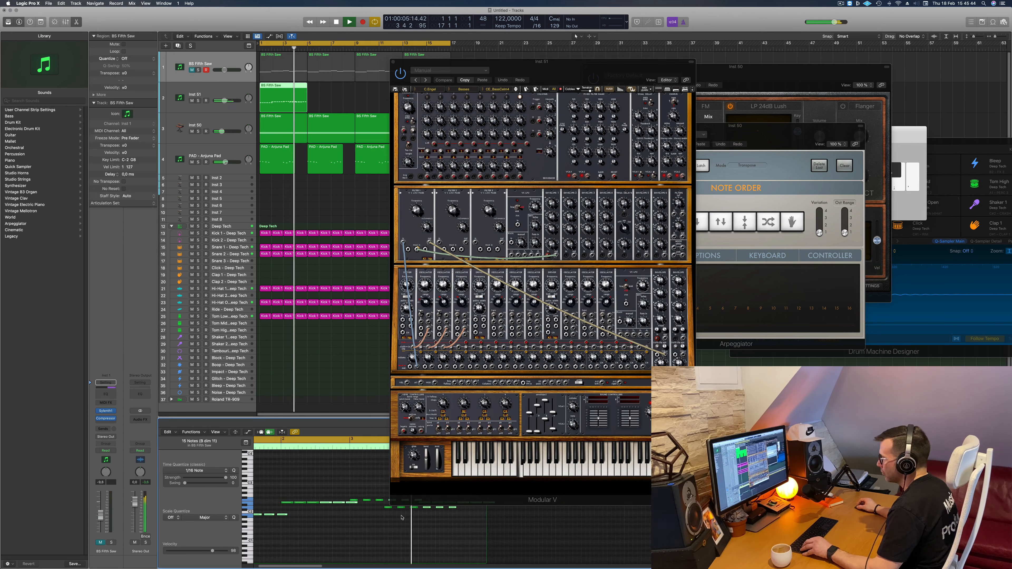
pyautogui.press('space')
pyautogui.hscroll(-3, 291, 496)
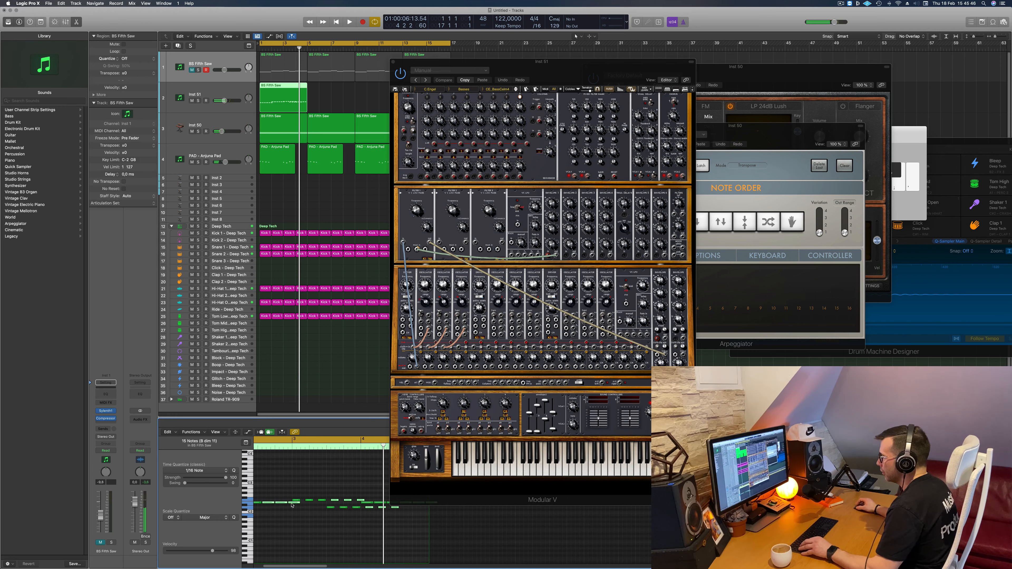
# - Move the Modular V window clear of the piano roll and replace the 15-note selection with a single note
pyautogui.moveTo(588, 61); pyautogui.dragTo(818, 13)
pyautogui.scroll(3, 319, 476)
pyautogui.hscroll(-10, 320, 477)
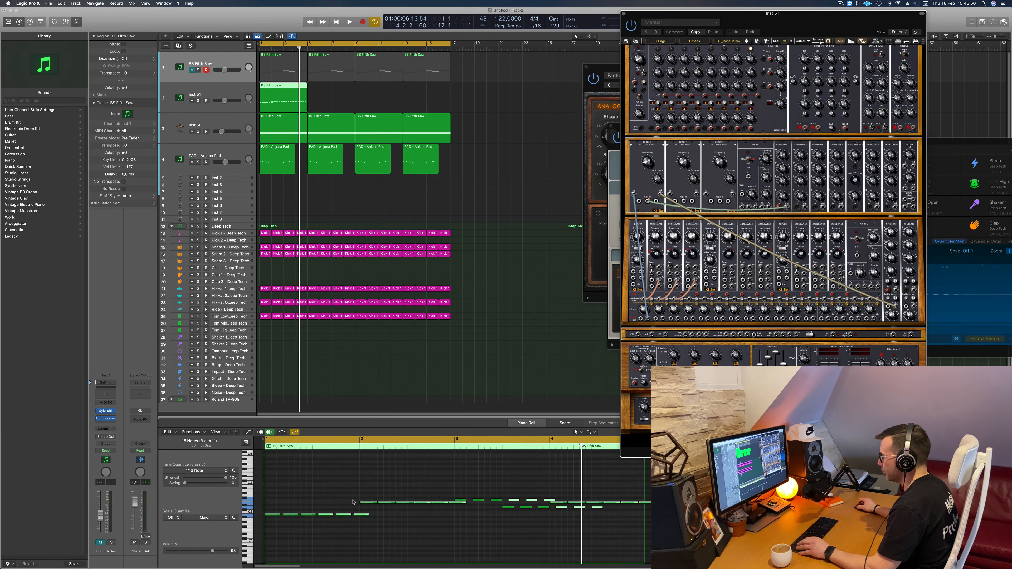
pyautogui.click(348, 520)
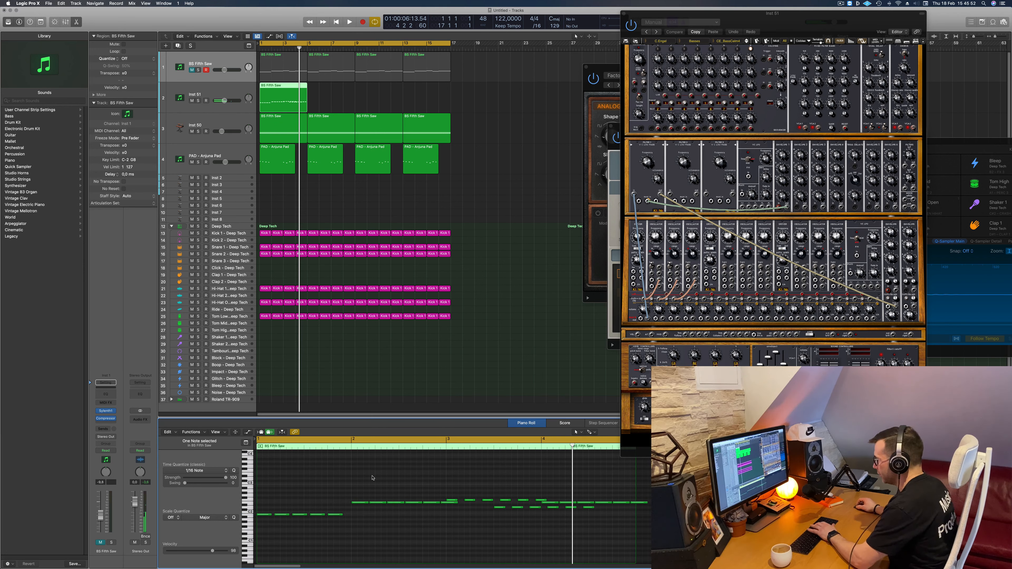
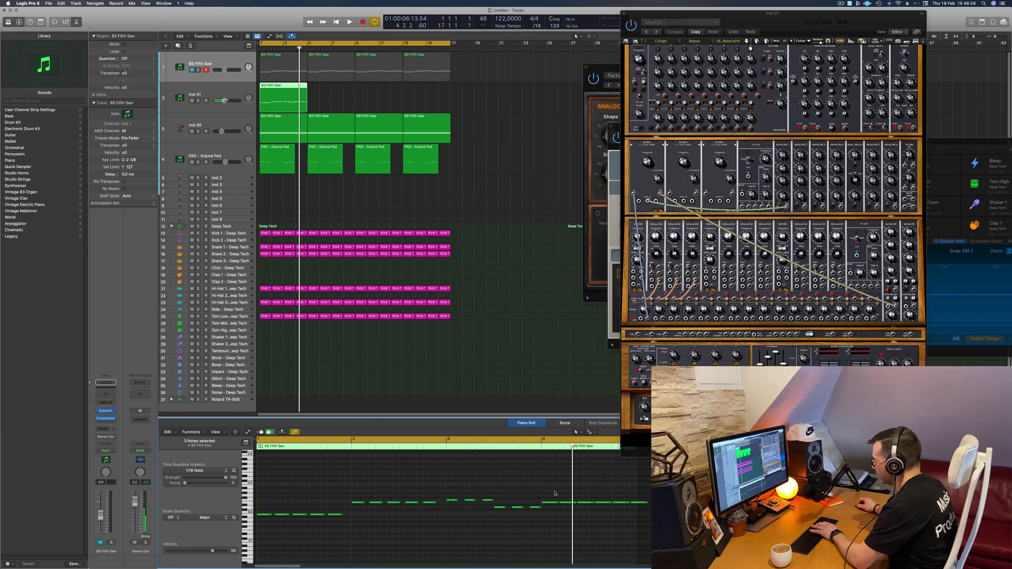
# - Select the last six notes of the Inst 51 region and shorten them together, checking the result by playback
pyautogui.moveTo(640, 513); pyautogui.dragTo(553, 492)
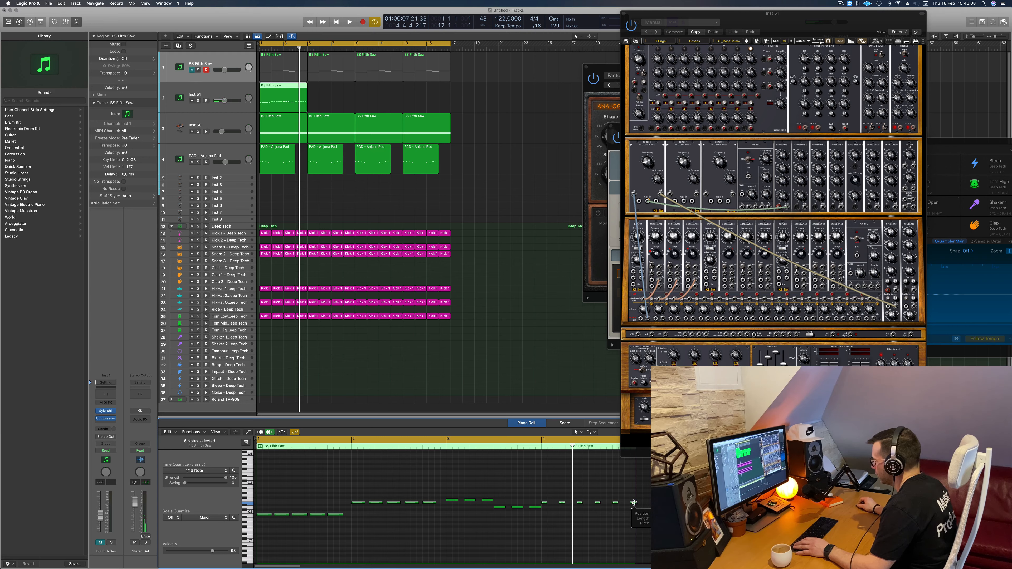
pyautogui.press('space')
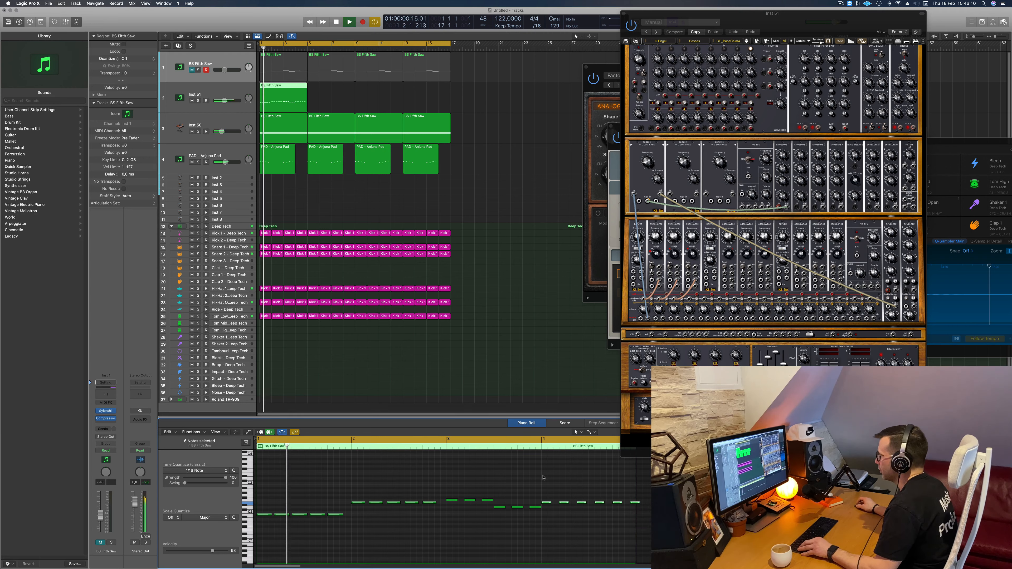
pyautogui.scroll(-2, 503, 473)
pyautogui.press('space')
pyautogui.press('space')
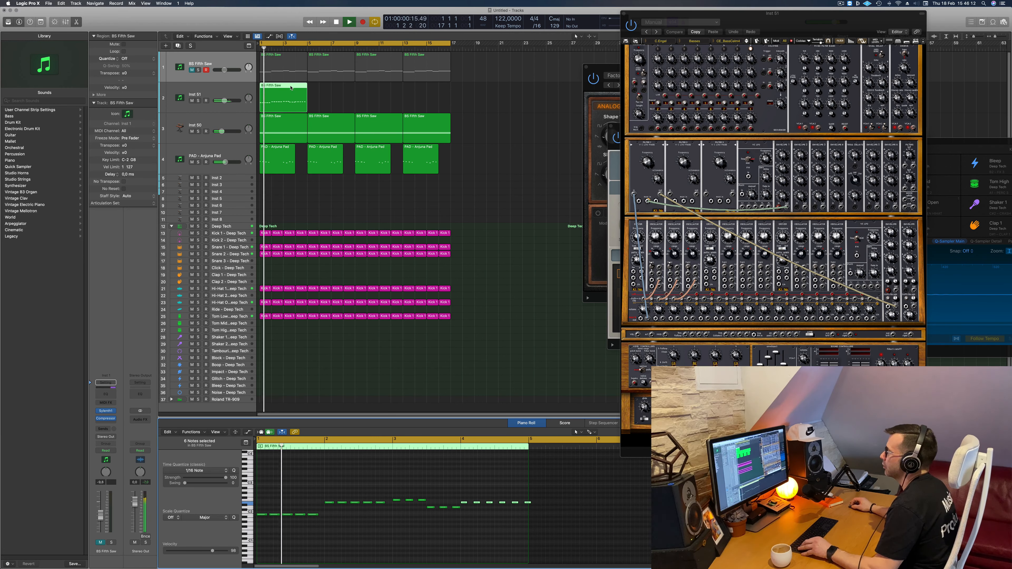
# - Repeat the Inst 51 region until four copies in a row reach bar 17, and mute the Inst 50 track
pyautogui.moveTo(298, 90); pyautogui.dragTo(386, 90)
pyautogui.moveTo(397, 91); pyautogui.dragTo(390, 98)
pyautogui.press('space')
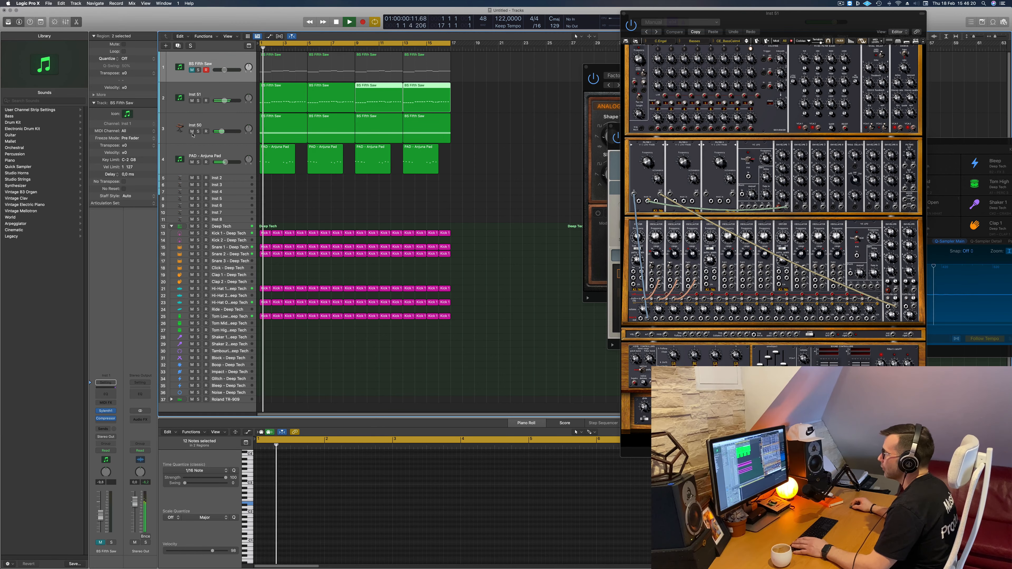
pyautogui.click(192, 131)
# - Move the Modular V window back into full view and switch its preset browsing to the Basses category of the All bank
pyautogui.moveTo(778, 24); pyautogui.dragTo(623, 122)
pyautogui.press('Return')
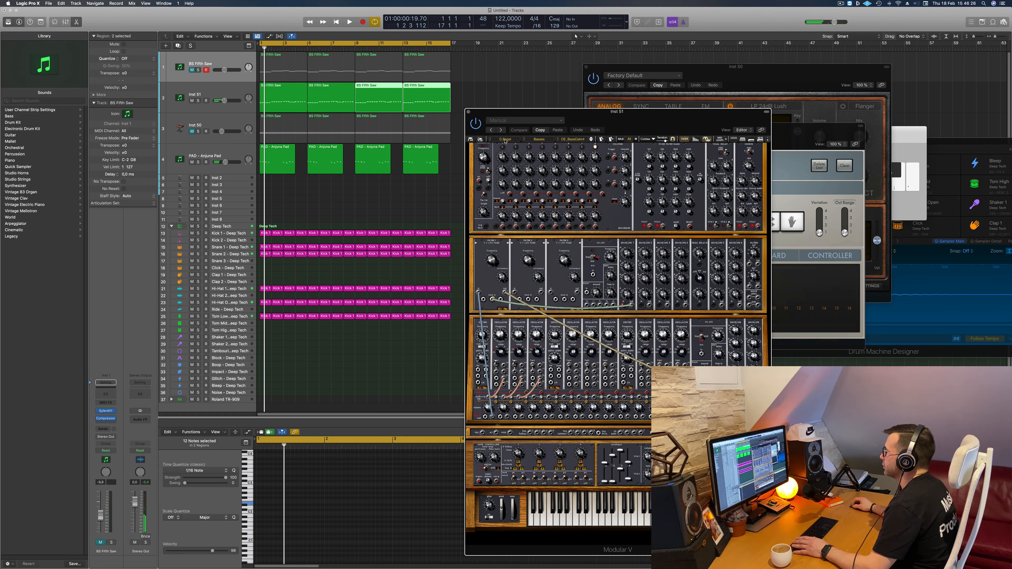
pyautogui.click(491, 138)
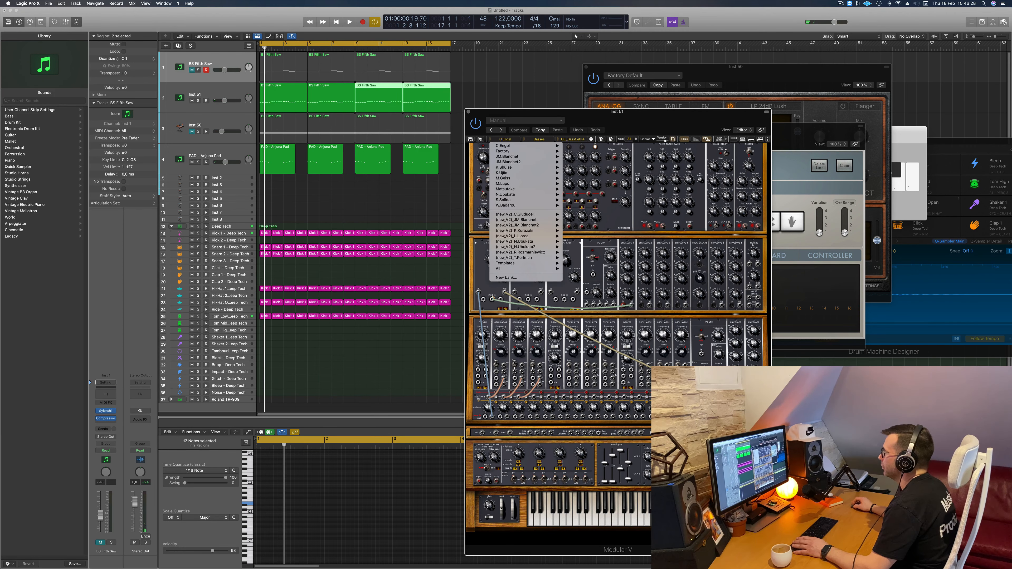
pyautogui.moveTo(504, 270)
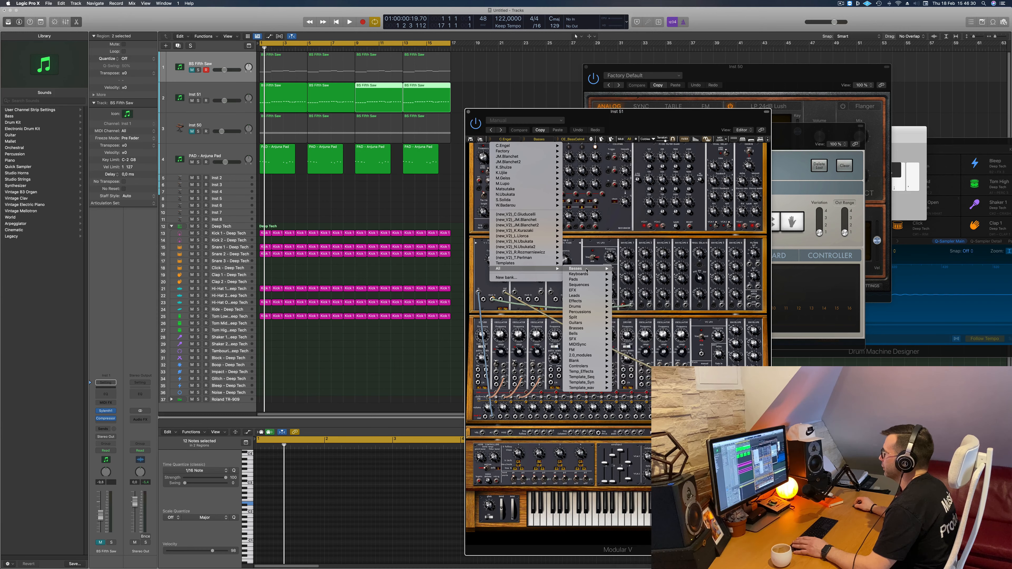
pyautogui.moveTo(586, 270)
pyautogui.click(643, 6)
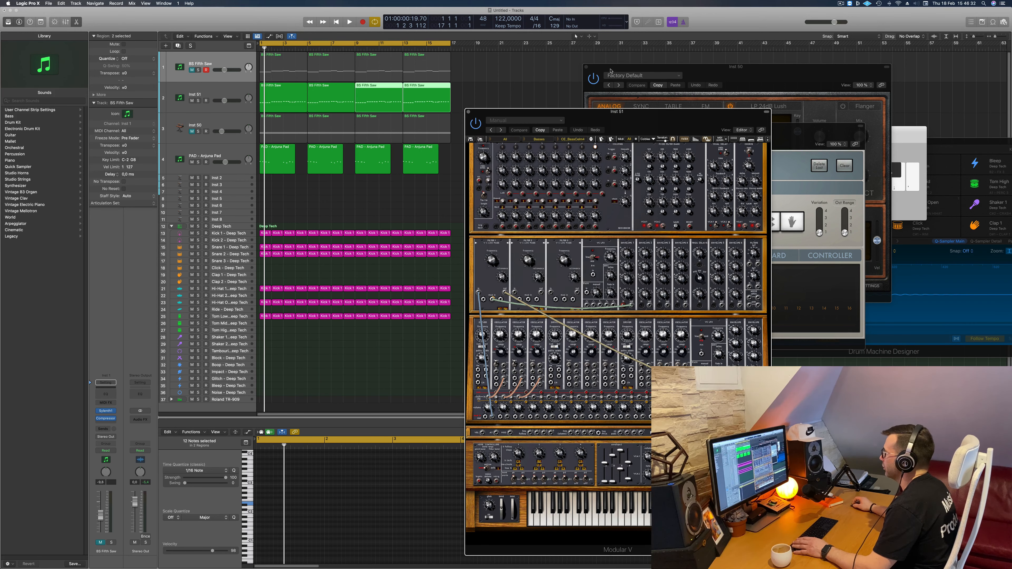
pyautogui.moveTo(630, 105); pyautogui.dragTo(636, 50)
# - Audition the first few Modular V bass presets against the arrangement, restarting playback from the beginning to compare them
pyautogui.press('space')
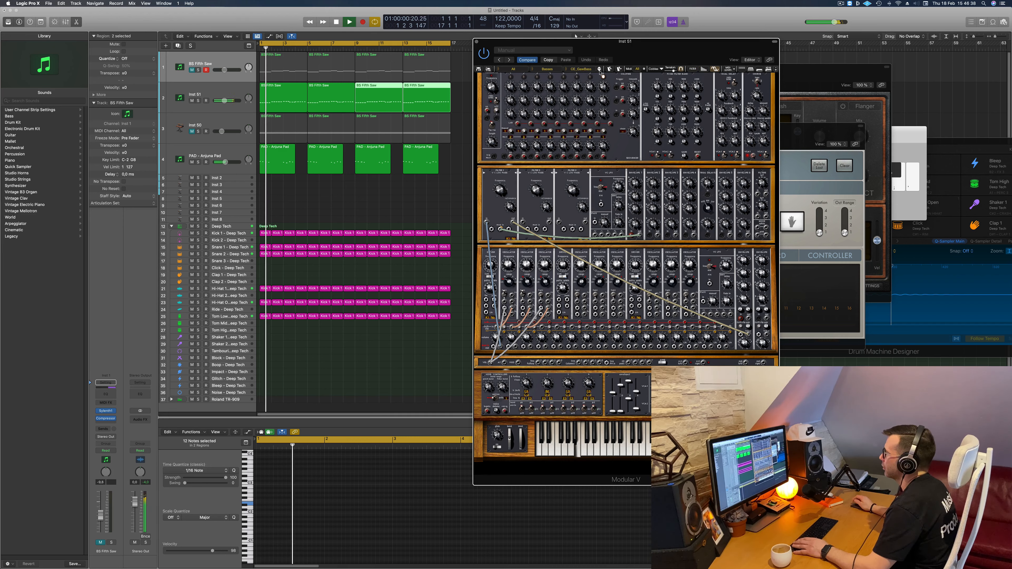
pyautogui.click(600, 71)
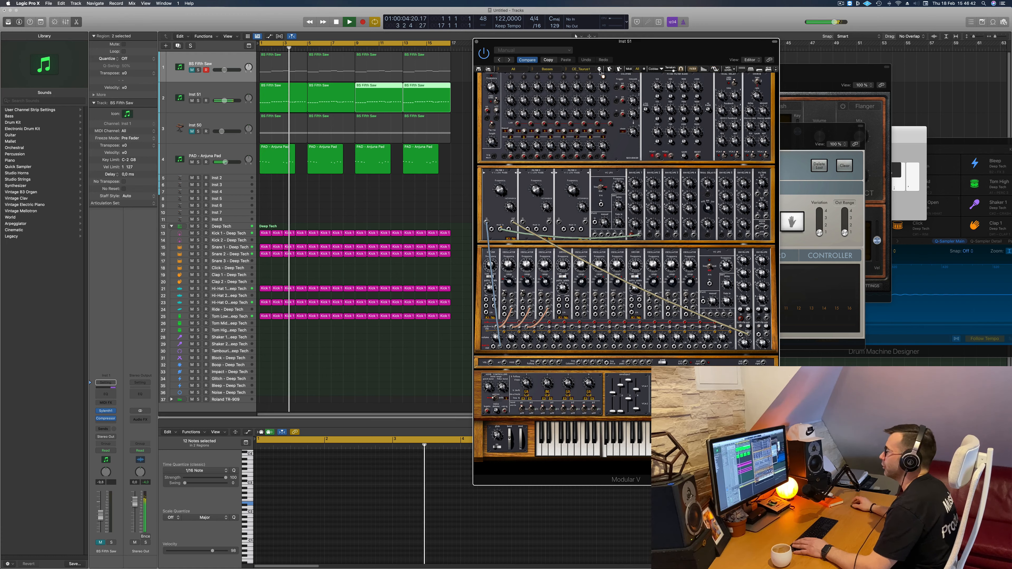
pyautogui.press('Return')
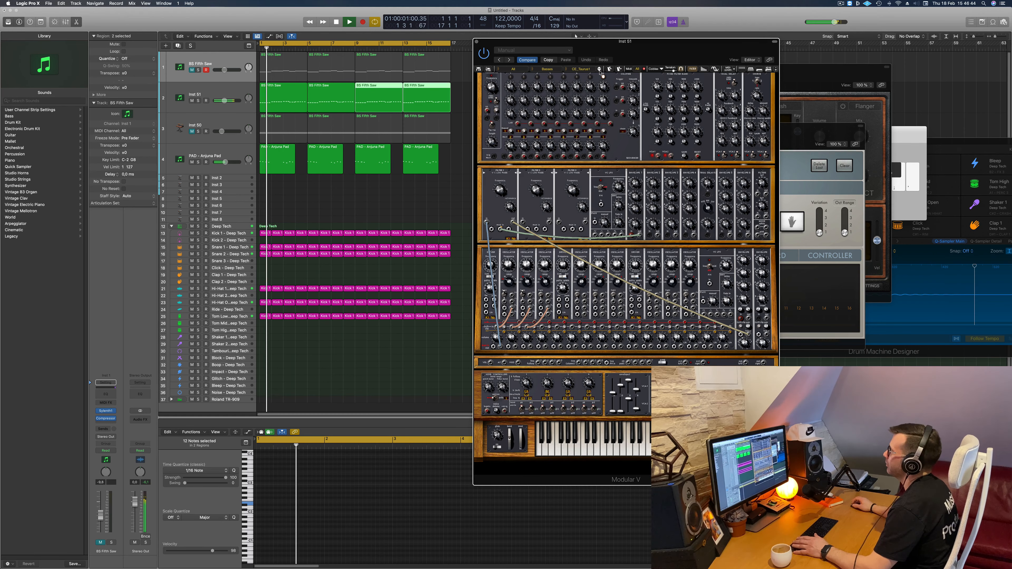
pyautogui.click(600, 71)
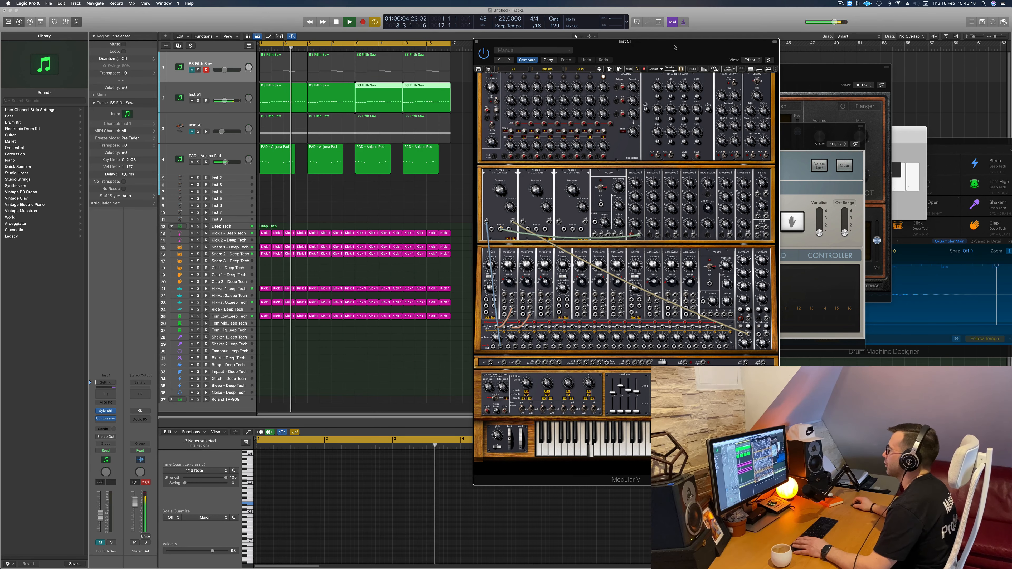
pyautogui.moveTo(674, 47); pyautogui.dragTo(748, 64)
pyautogui.press('Return')
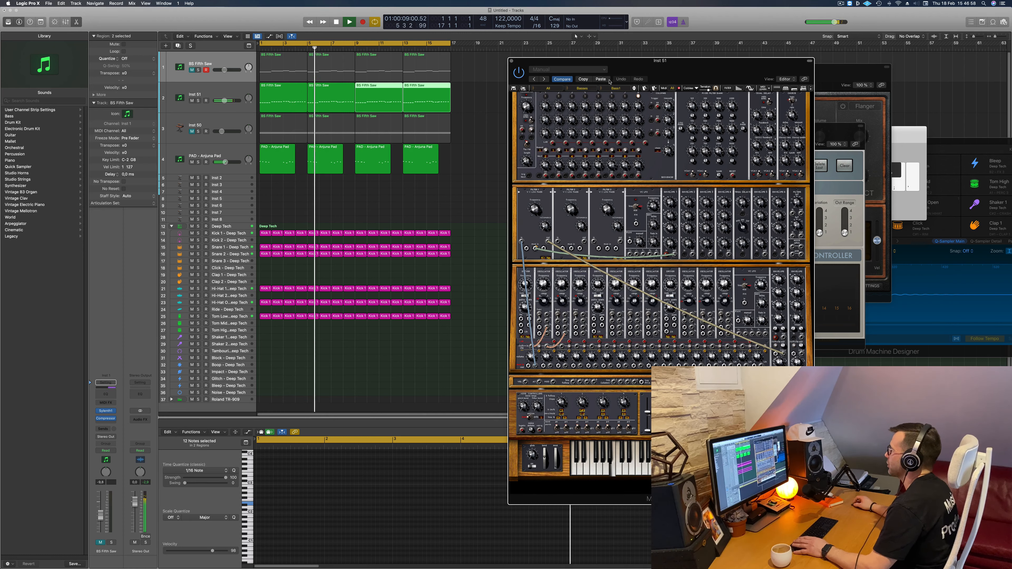
pyautogui.press('Return')
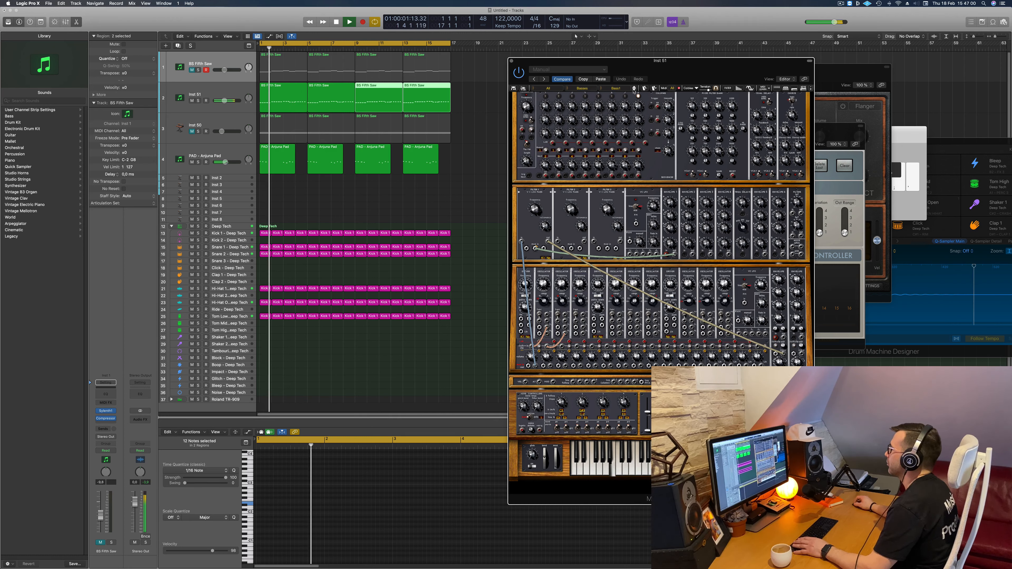
# - Step on through the Modular V bass presets during playback until JMB_Big_bass is loaded
pyautogui.click(633, 91)
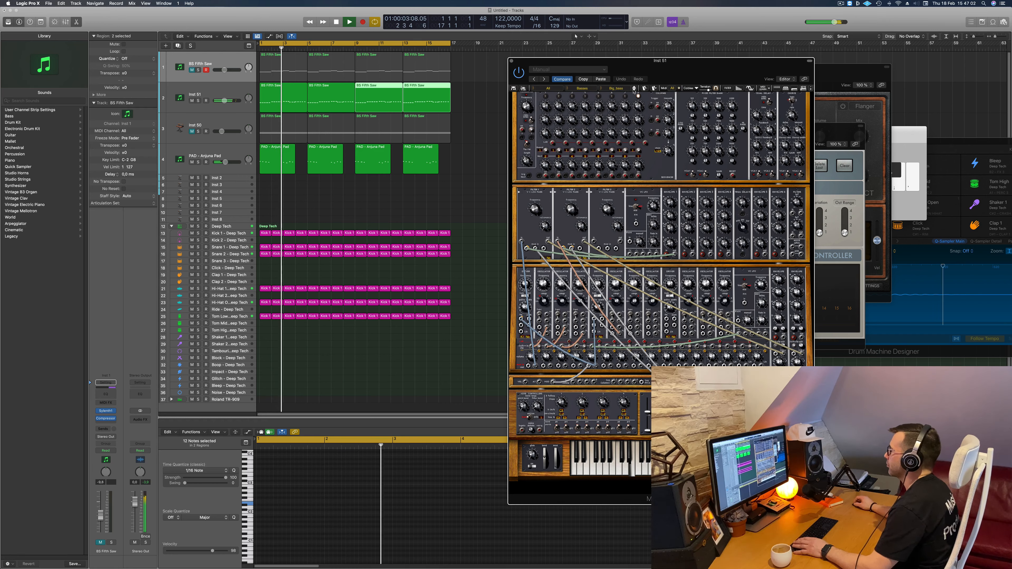
pyautogui.click(633, 91)
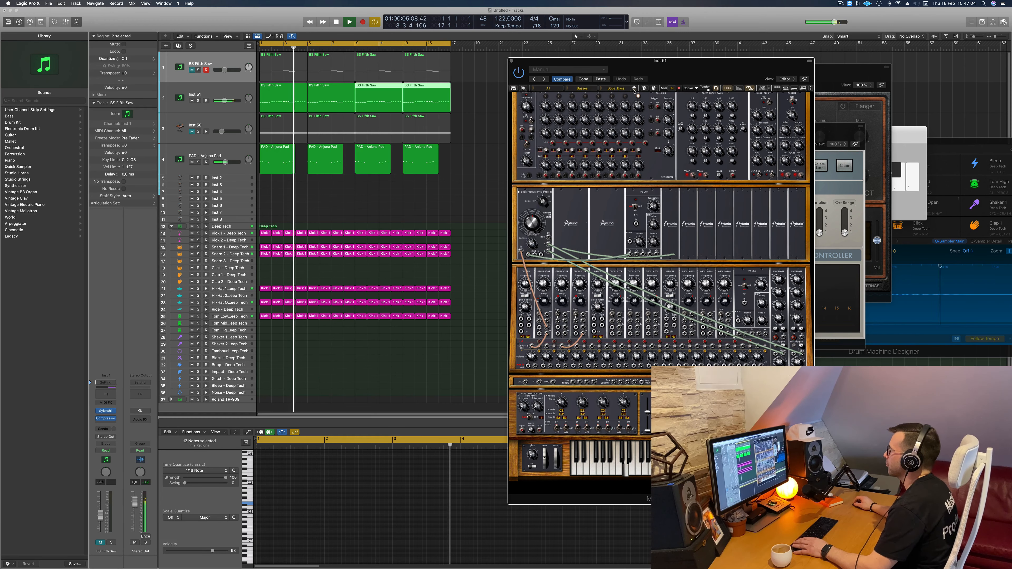
pyautogui.click(633, 90)
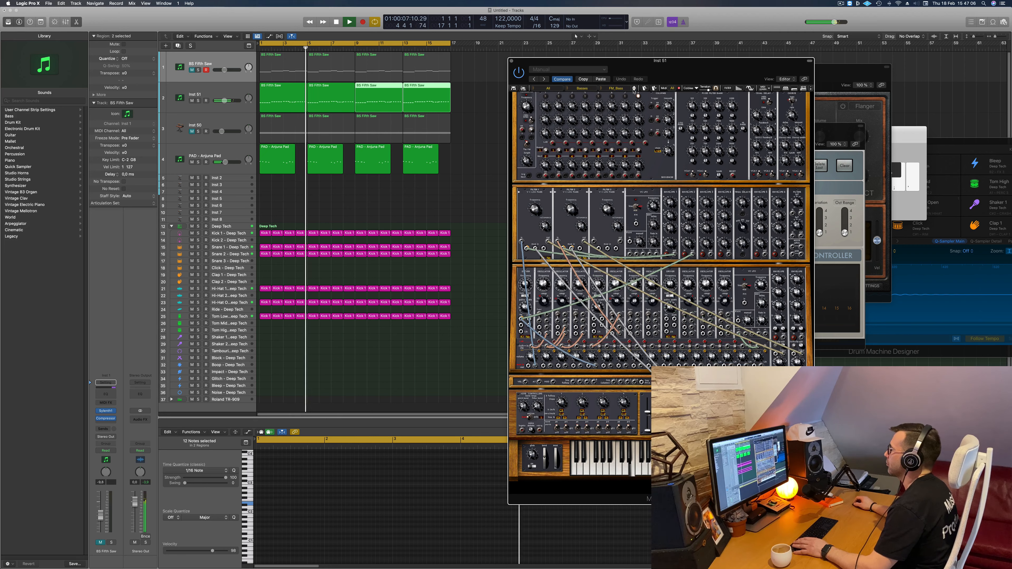
pyautogui.click(633, 91)
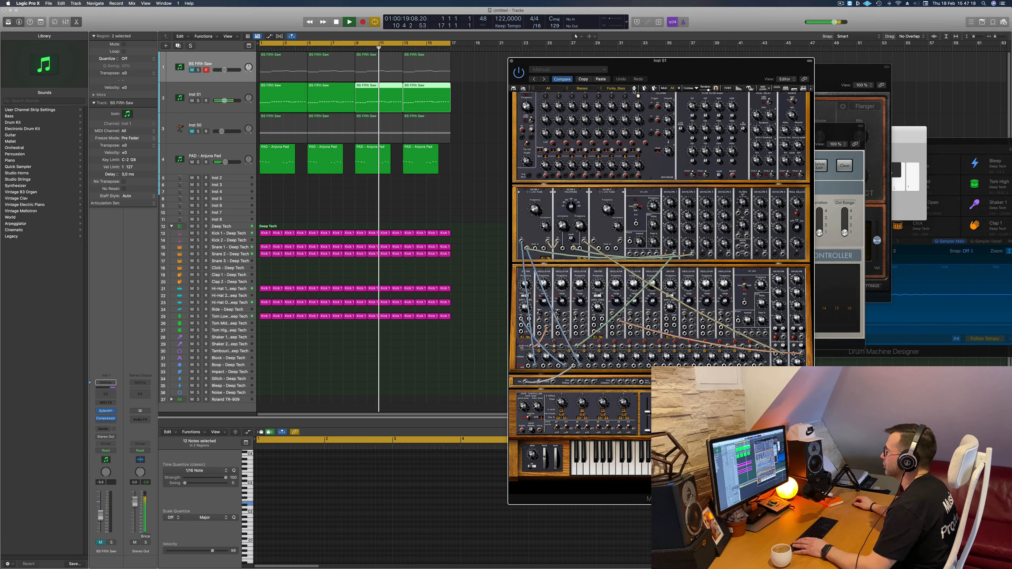
pyautogui.click(633, 89)
pyautogui.click(634, 90)
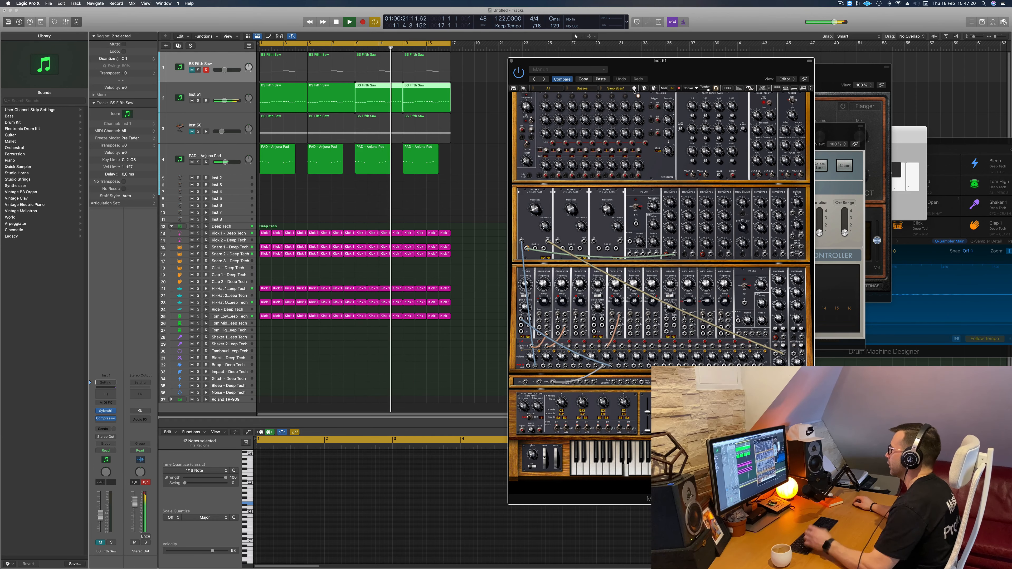
pyautogui.click(633, 89)
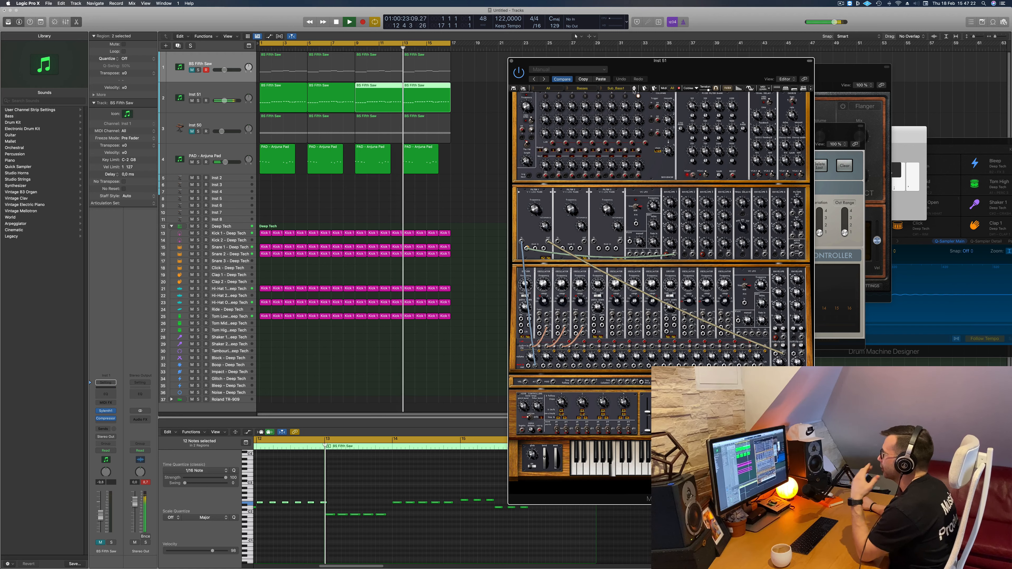
pyautogui.click(633, 90)
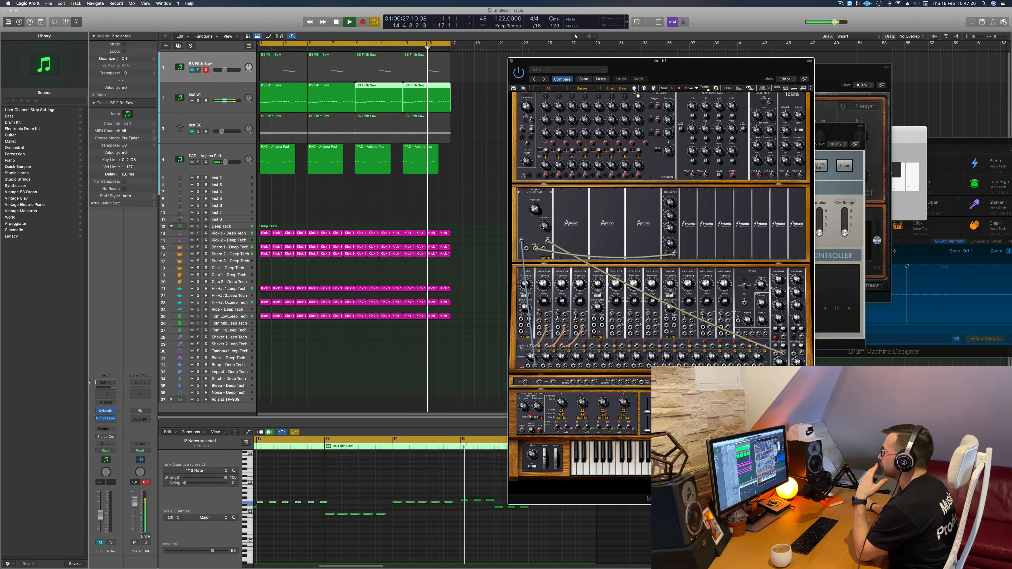
pyautogui.click(634, 90)
pyautogui.click(633, 89)
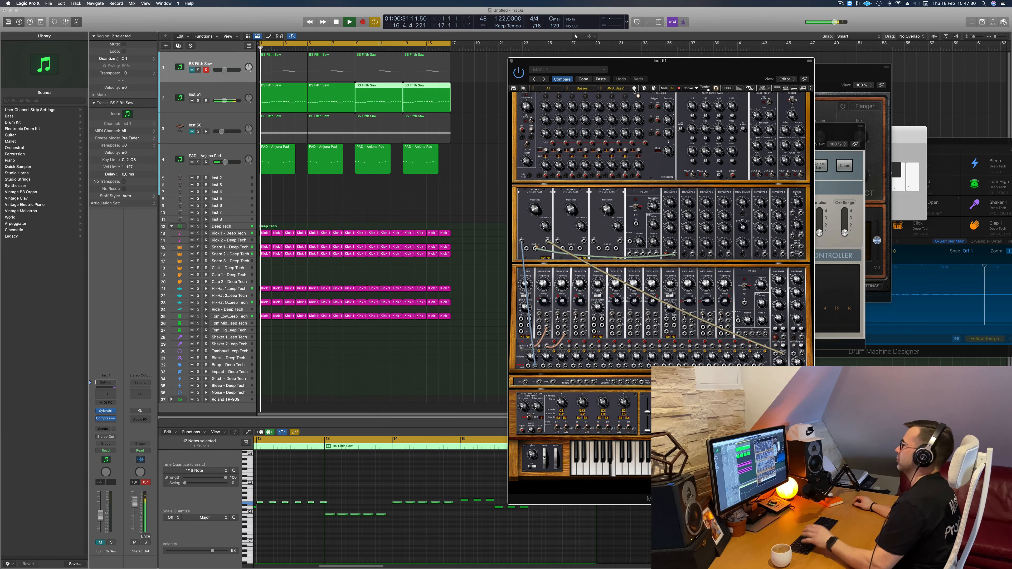
pyautogui.click(633, 90)
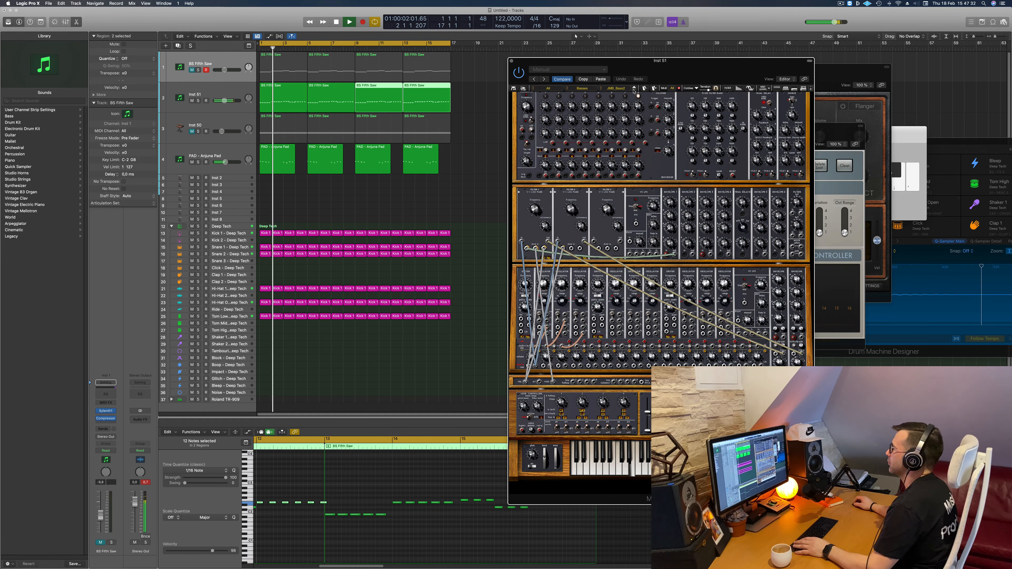
pyautogui.click(634, 90)
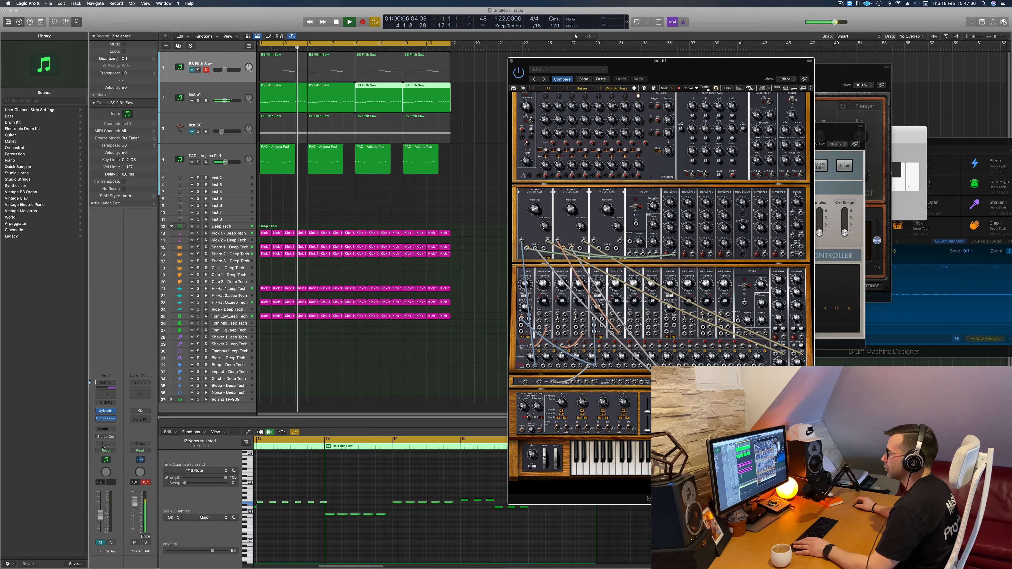
# - Select the Inst 51 track and mute the Tom Low drum track, replaying the arrangement from the beginning
pyautogui.click(225, 91)
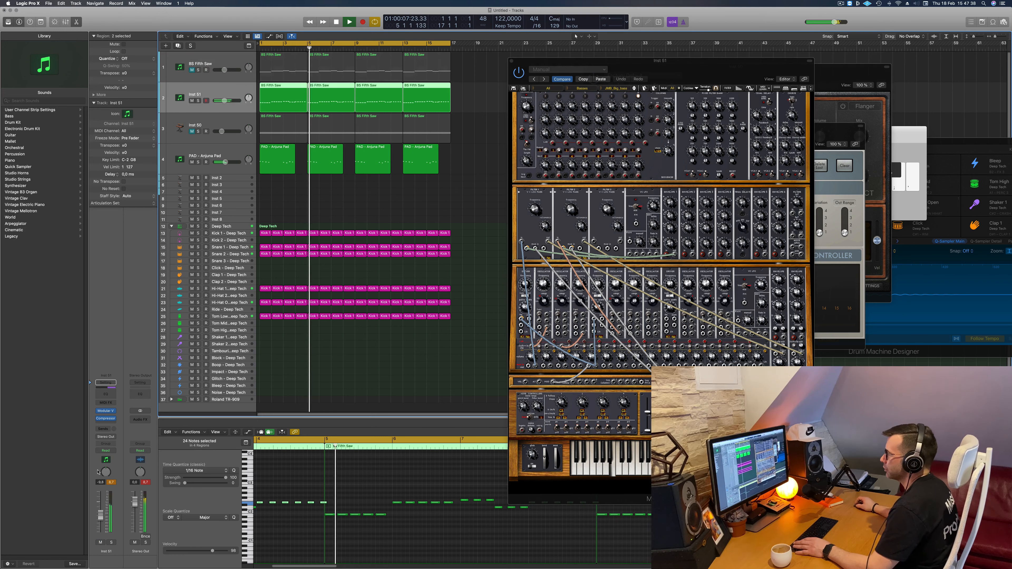
pyautogui.press('space')
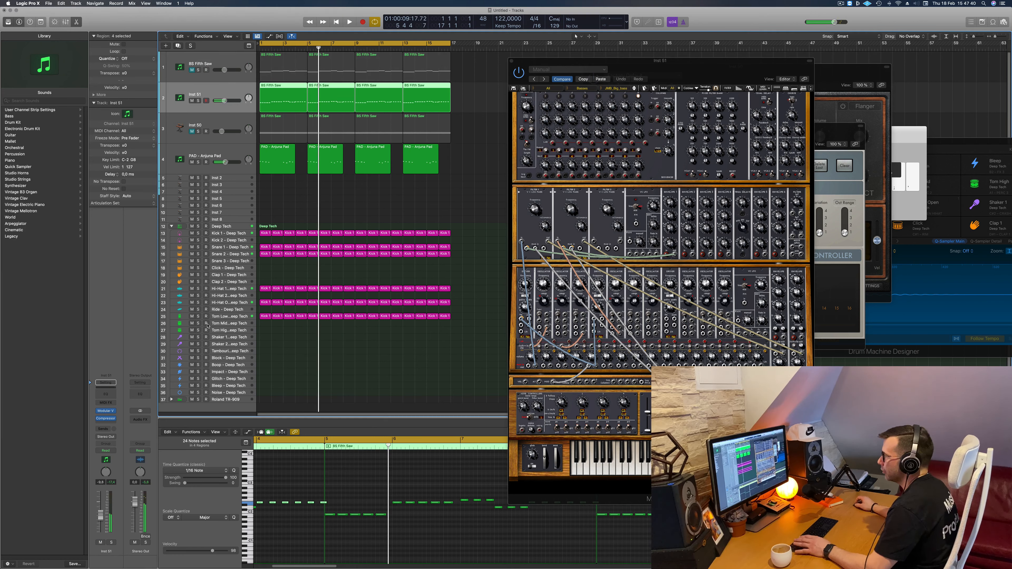
pyautogui.press('space')
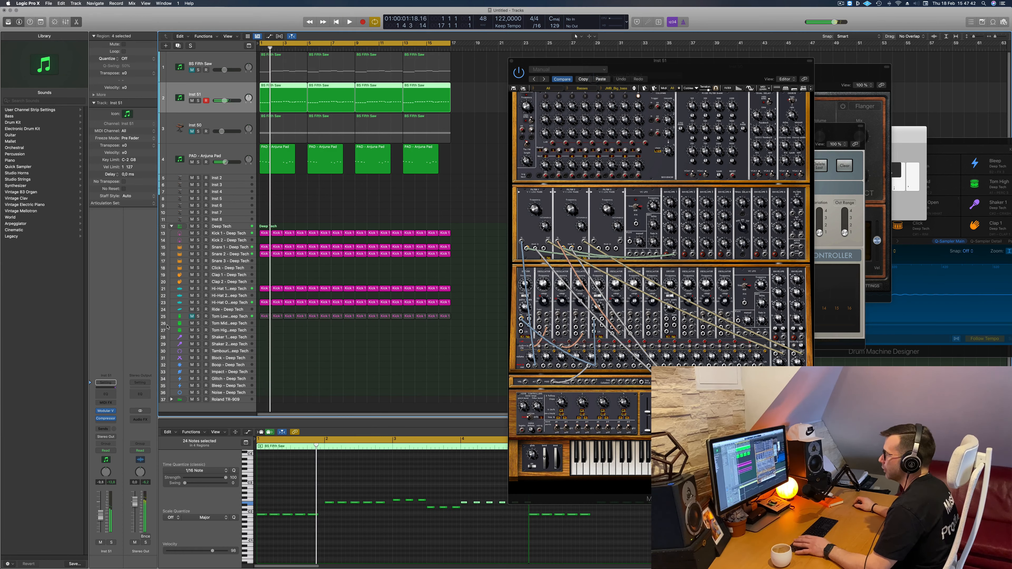
# - Open only the first Inst 51 region in the piano roll and show its note velocity automation lane
pyautogui.click(301, 207)
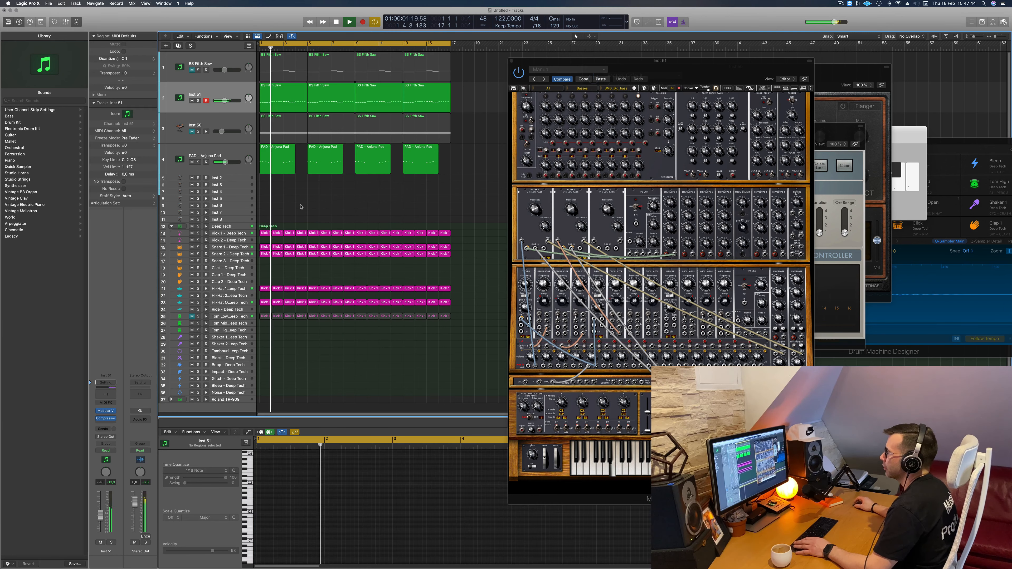
pyautogui.click(294, 96)
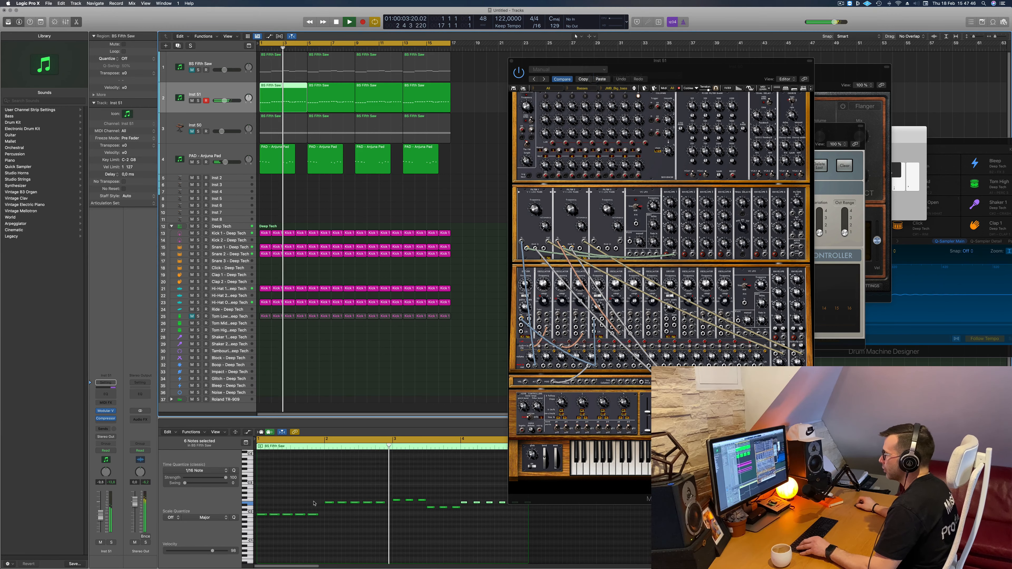
pyautogui.scroll(-5, 314, 502)
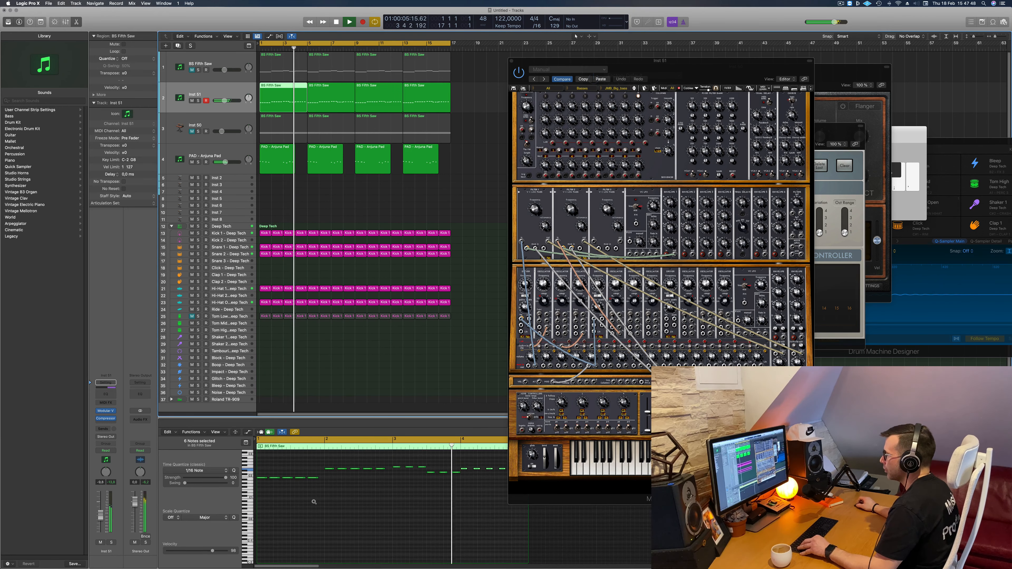
pyautogui.scroll(-3, 314, 502)
pyautogui.hscroll(-2, 314, 502)
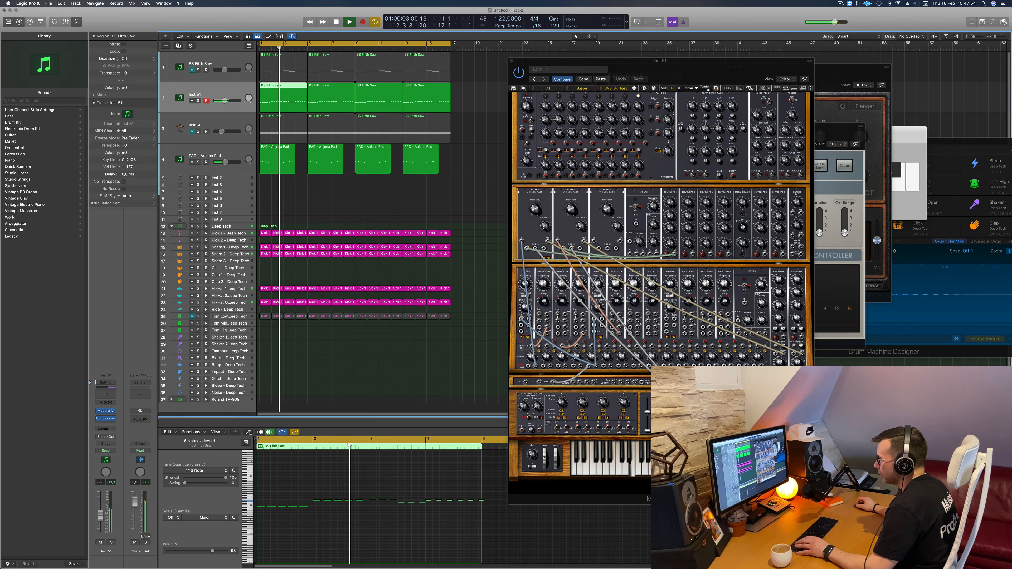
pyautogui.click(235, 432)
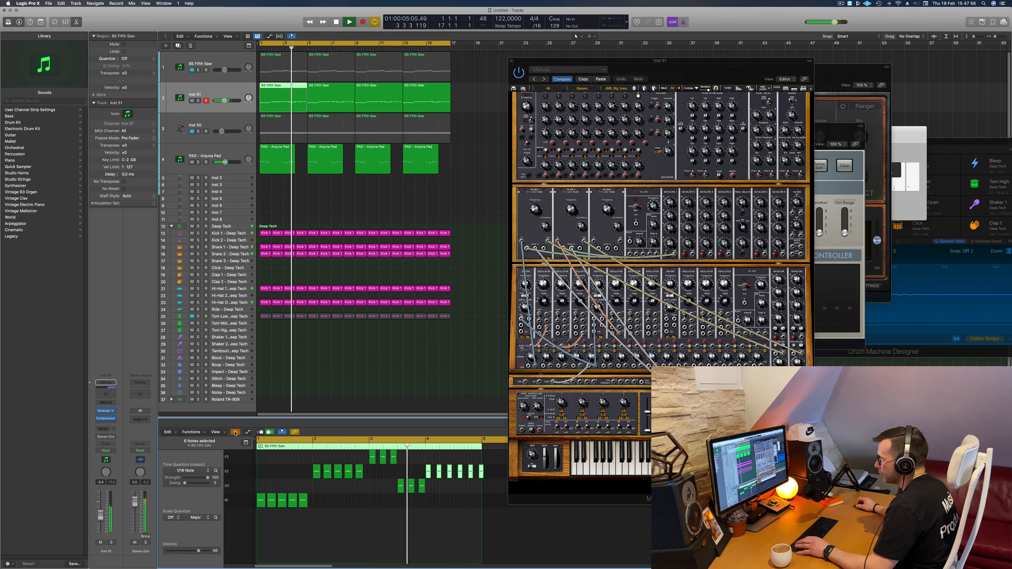
pyautogui.click(235, 432)
pyautogui.click(248, 432)
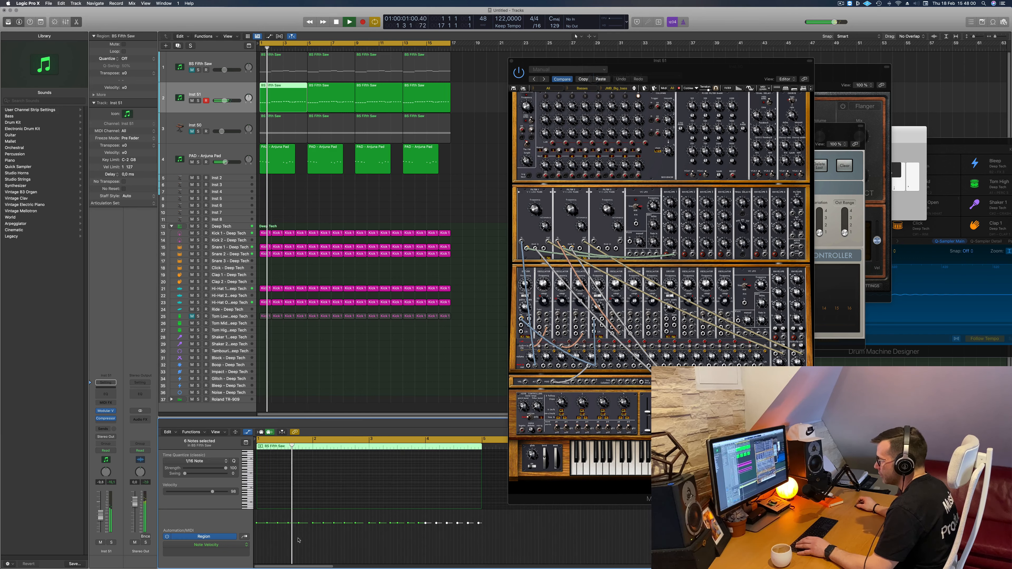
# - Restart playback and solo the Inst 51 track to hear the Modular V sound alone
pyautogui.press('space')
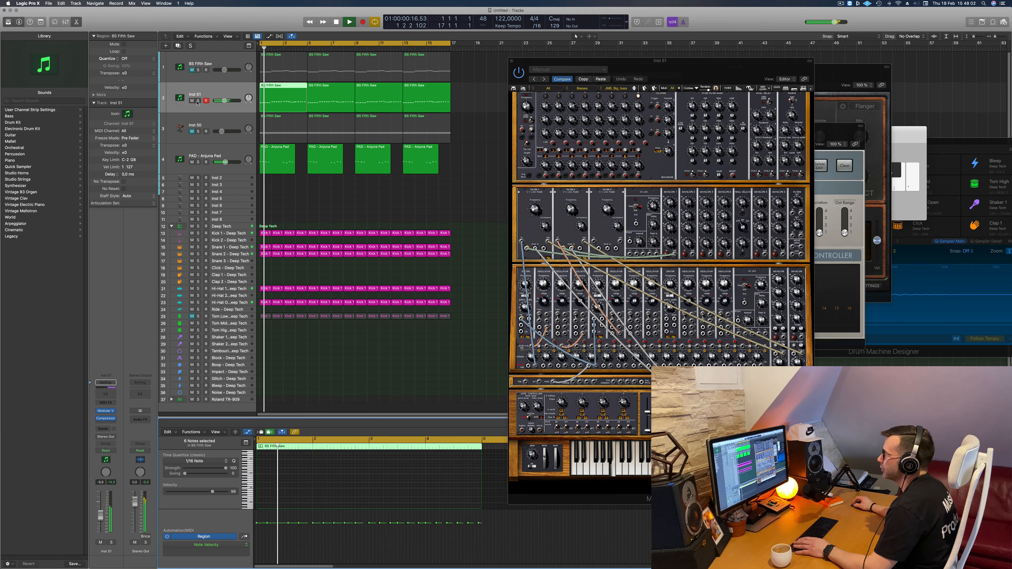
pyautogui.click(197, 101)
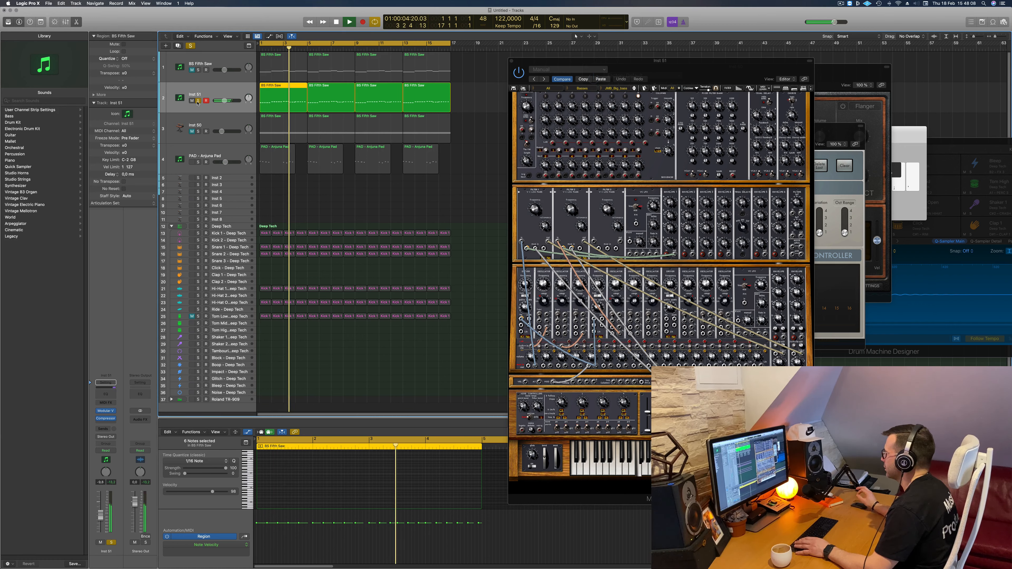
# - Take the Inst 51 track out of solo, restart playback and select all of its regions
pyautogui.press('space')
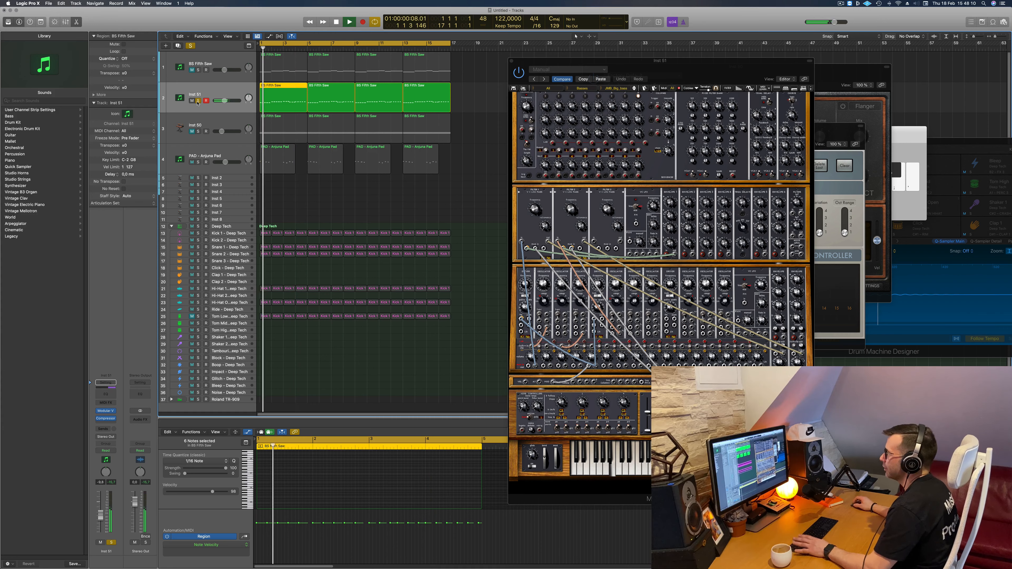
pyautogui.click(198, 102)
pyautogui.press('space')
pyautogui.click(214, 89)
pyautogui.press('super+Left')
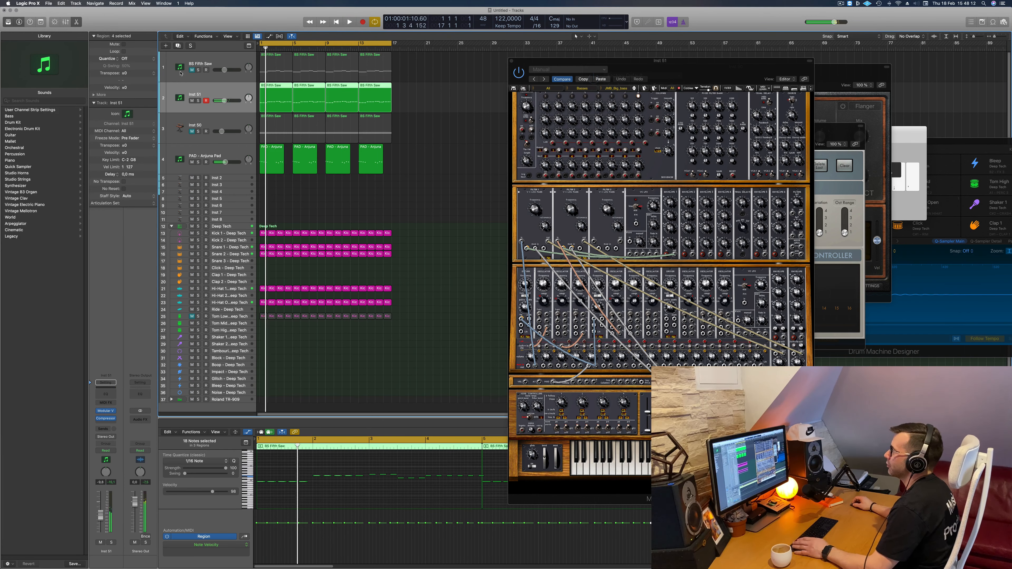
# - Unmute the BS Fifth Saw track and replay the arrangement from the beginning
pyautogui.press('space')
pyautogui.click(192, 70)
pyautogui.press('space')
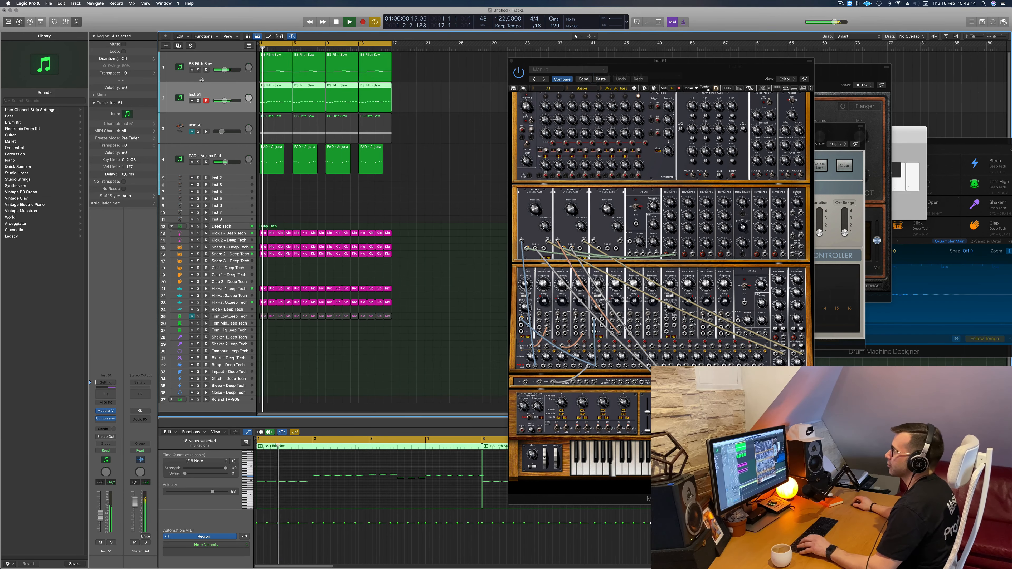
pyautogui.press('super+Left')
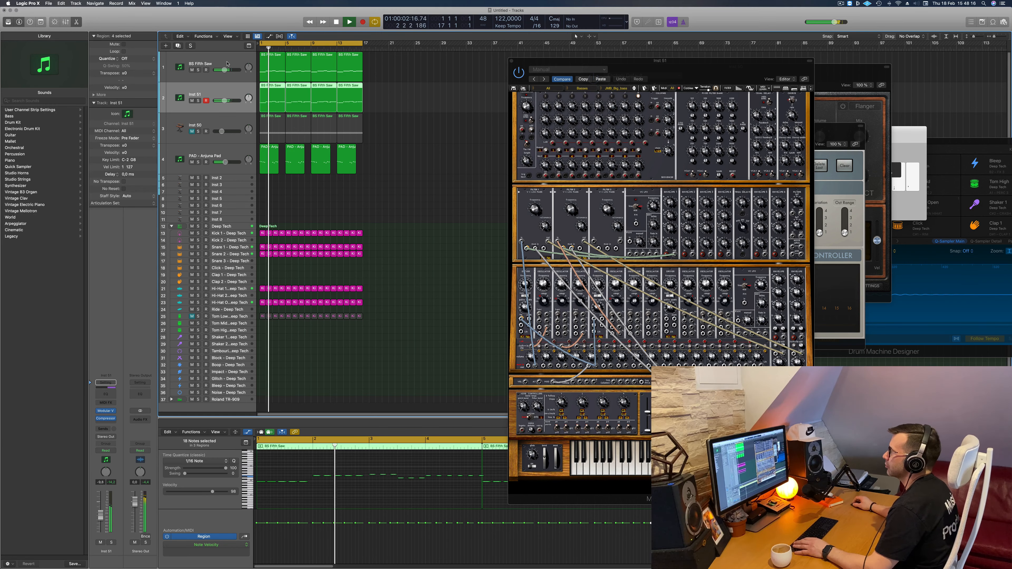
# - Add a Channel EQ to the BS Fifth Saw track with a 12 dB/Oct low cut at about 143 Hz
pyautogui.click(215, 77)
pyautogui.press('space')
pyautogui.press('space')
pyautogui.click(100, 395)
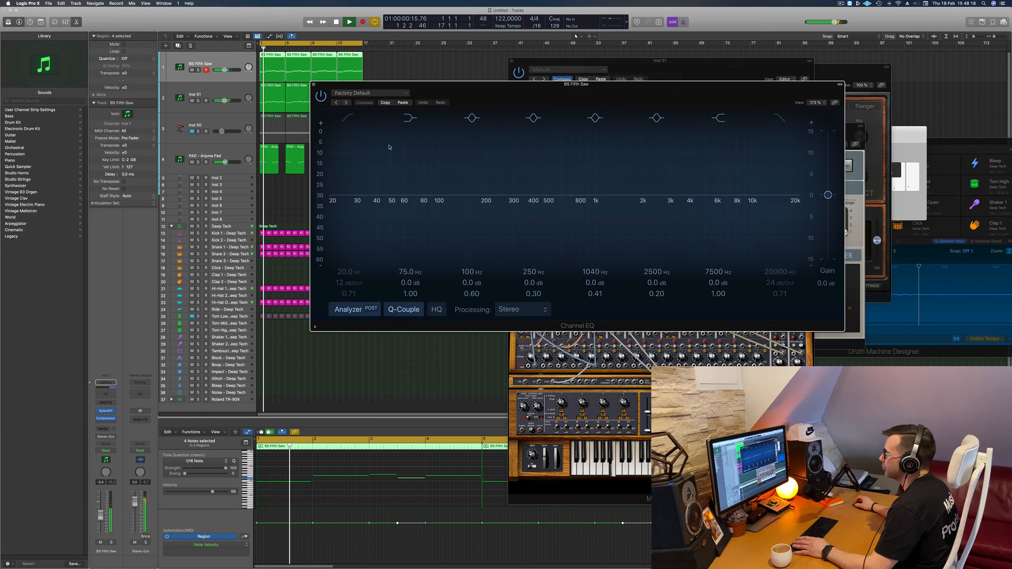
pyautogui.moveTo(353, 180); pyautogui.dragTo(465, 203)
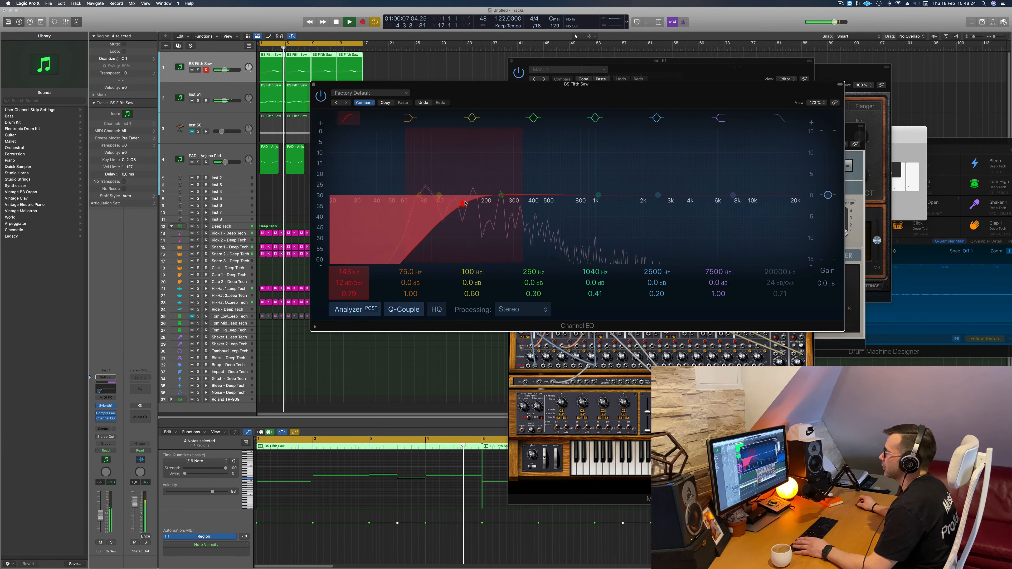
pyautogui.click(313, 84)
# - Lower the BS Fifth Saw track's volume slightly during playback and close the Modular V window
pyautogui.press('Return')
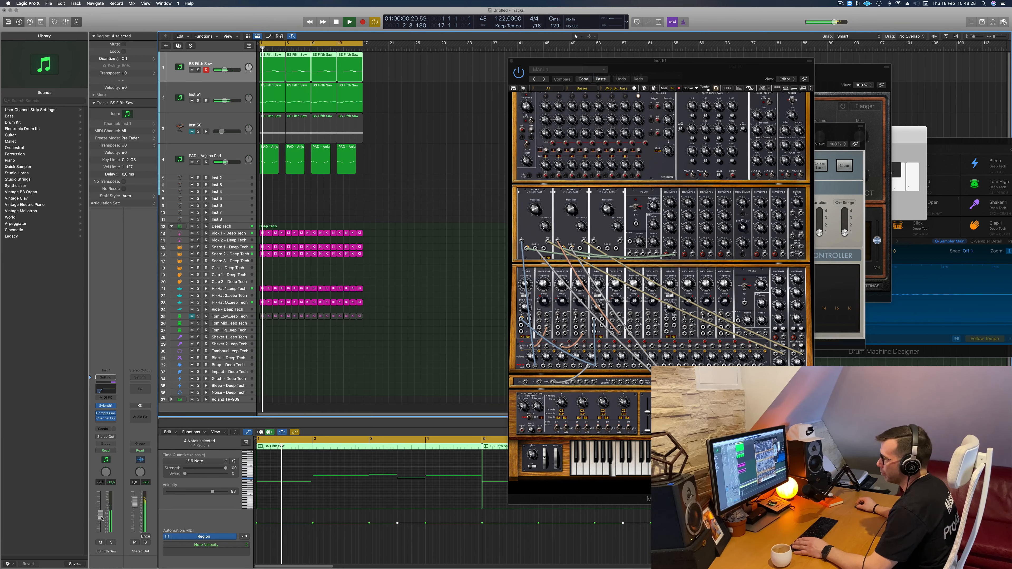
pyautogui.moveTo(101, 514); pyautogui.dragTo(100, 521)
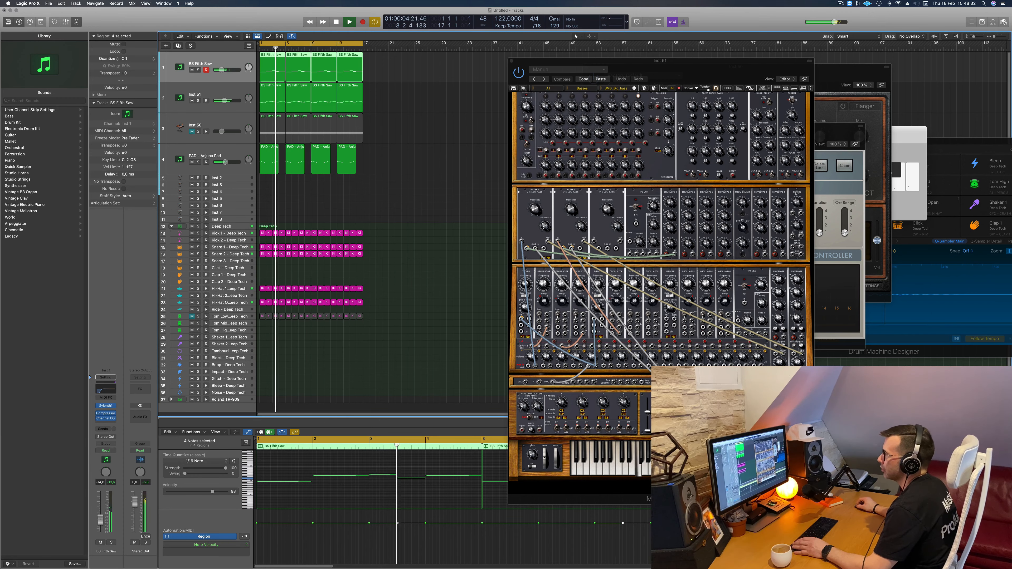
pyautogui.moveTo(729, 67); pyautogui.dragTo(647, 76)
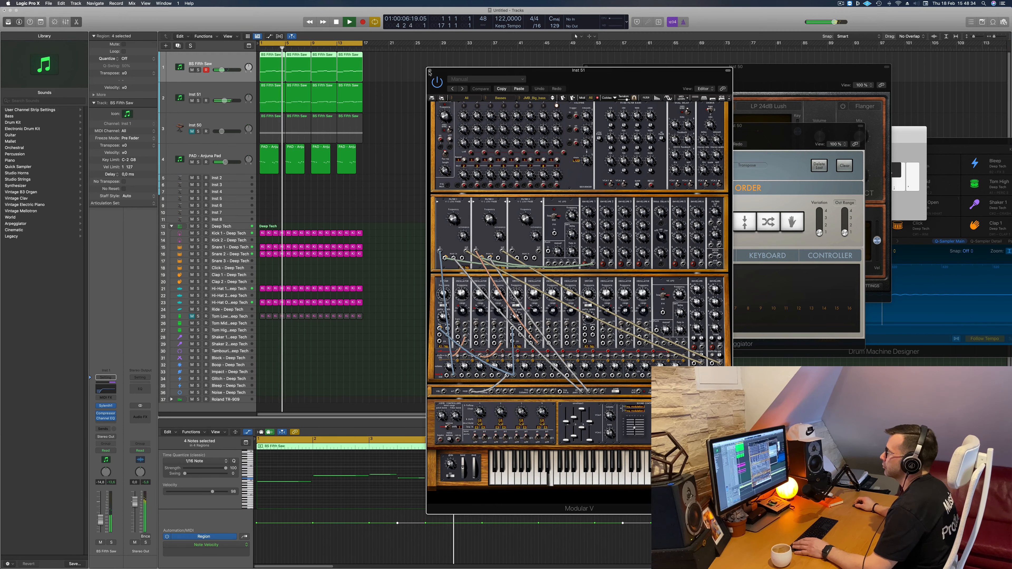
pyautogui.click(429, 71)
# - Unmute Inst 50, set its Channel EQ low cut to 200 Hz and high cut to 590 Hz, and fine-tune the track volume
pyautogui.click(229, 120)
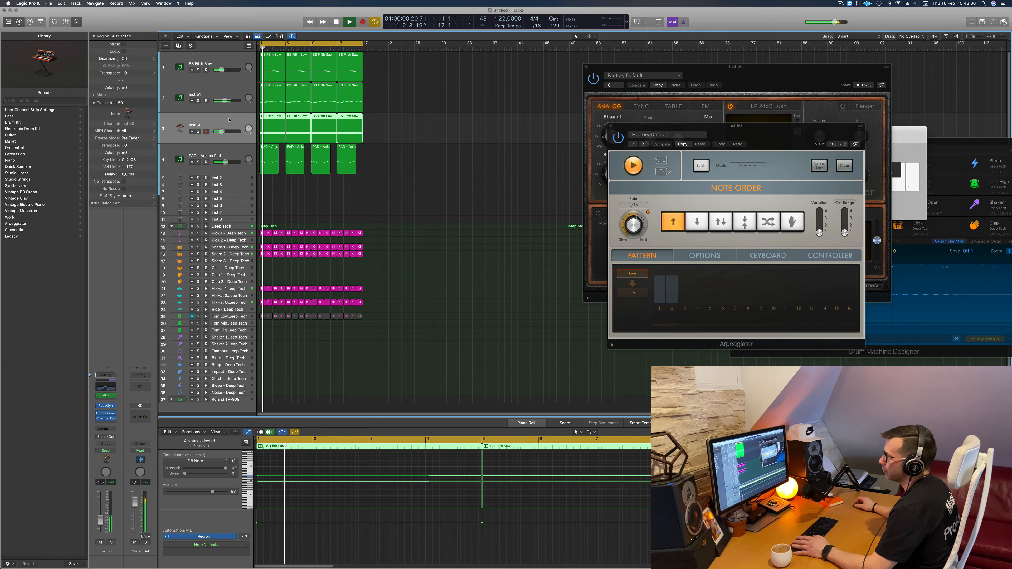
pyautogui.click(105, 387)
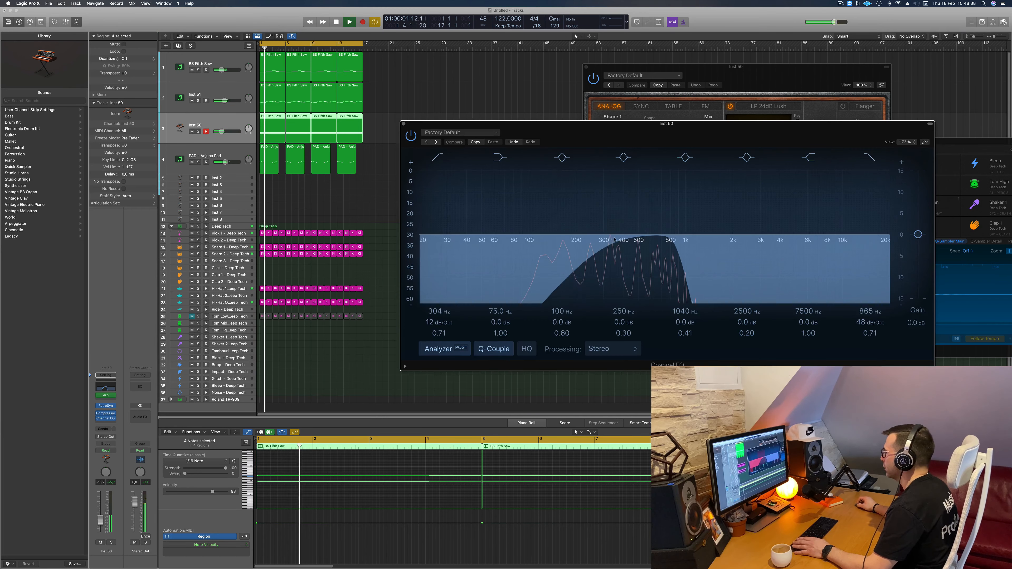
pyautogui.moveTo(672, 250); pyautogui.dragTo(576, 252)
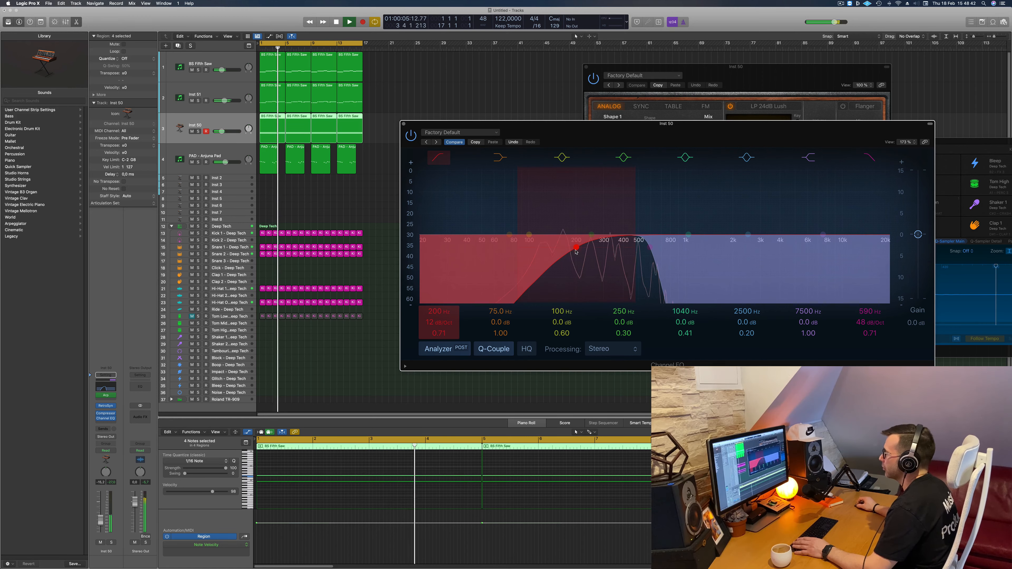
pyautogui.moveTo(103, 523); pyautogui.dragTo(103, 521)
pyautogui.click(403, 124)
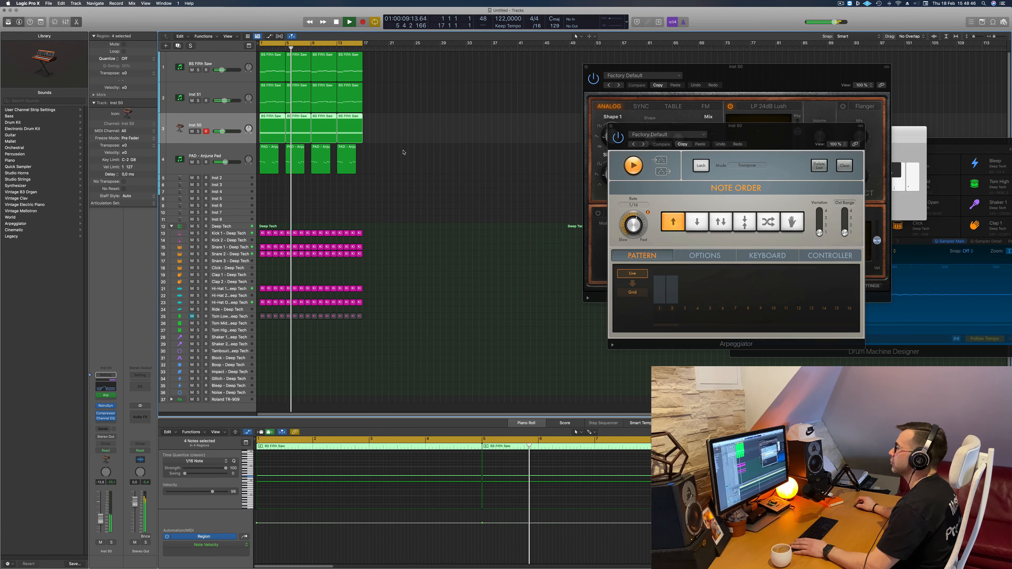
# - Repeat all regions on every track three times and extend the cycle range to bar 65
pyautogui.press('super+a')
pyautogui.press('super+r')
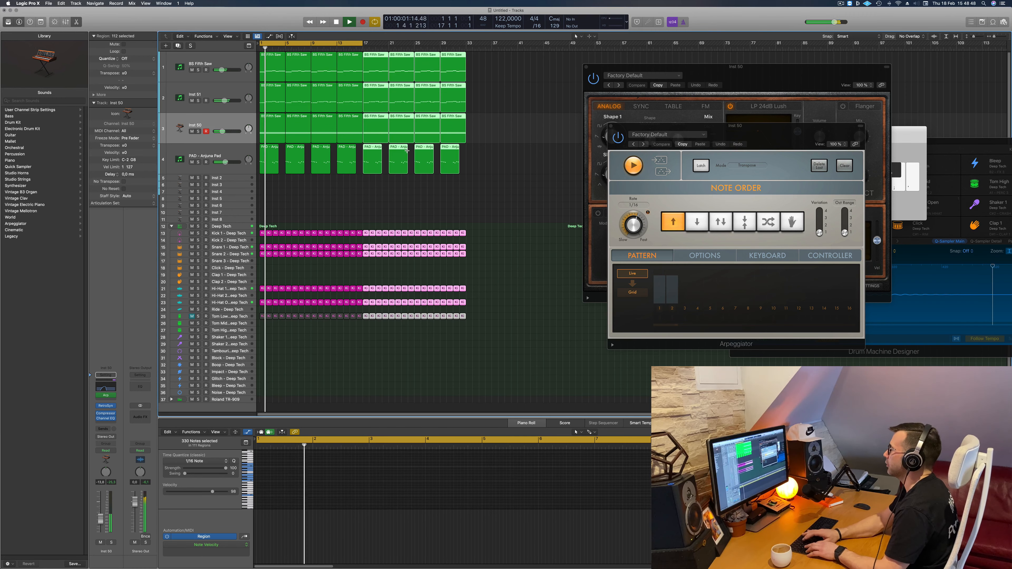
pyautogui.press('super+r')
pyautogui.press('super+r')
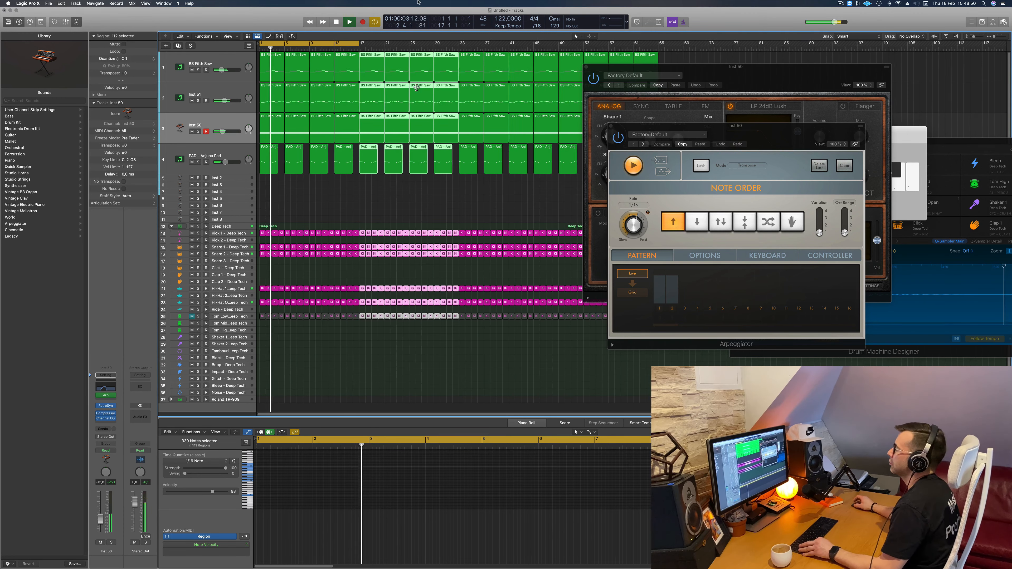
pyautogui.moveTo(356, 43); pyautogui.dragTo(633, 48)
# - Move the Retro Synth window off the arrangement, close the Arpeggiator window and restart playback
pyautogui.moveTo(703, 68); pyautogui.dragTo(858, 105)
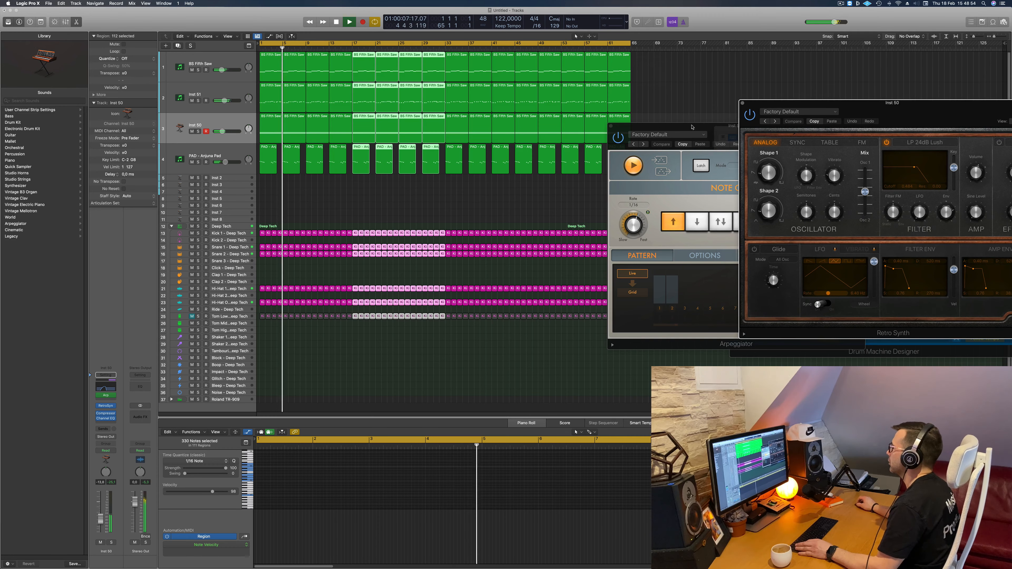
pyautogui.moveTo(692, 127); pyautogui.dragTo(575, 131)
pyautogui.click(494, 130)
pyautogui.press('Return')
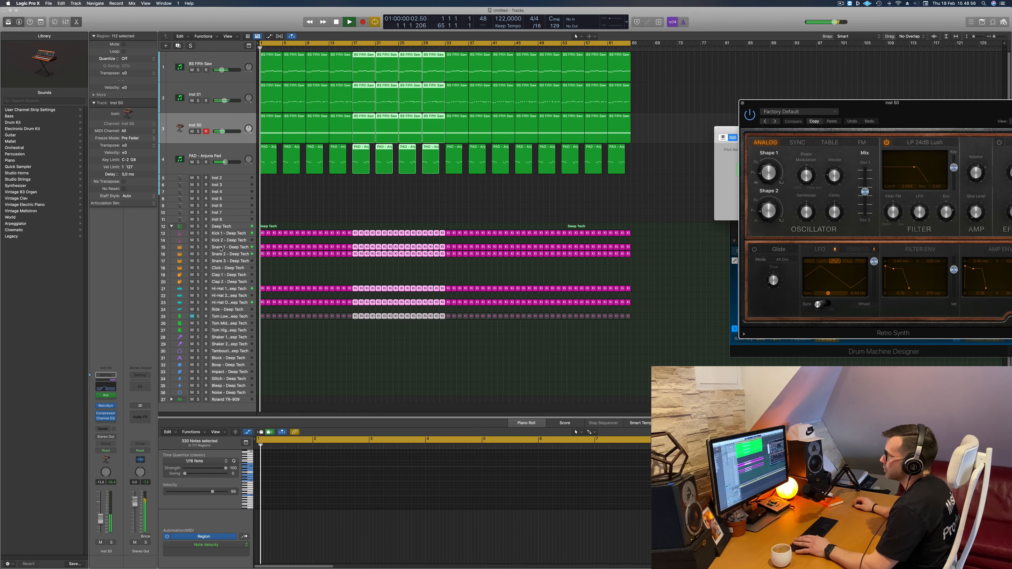
# - Mute the Snare 2 drum track and unmute the Tom Low drum track
pyautogui.click(221, 248)
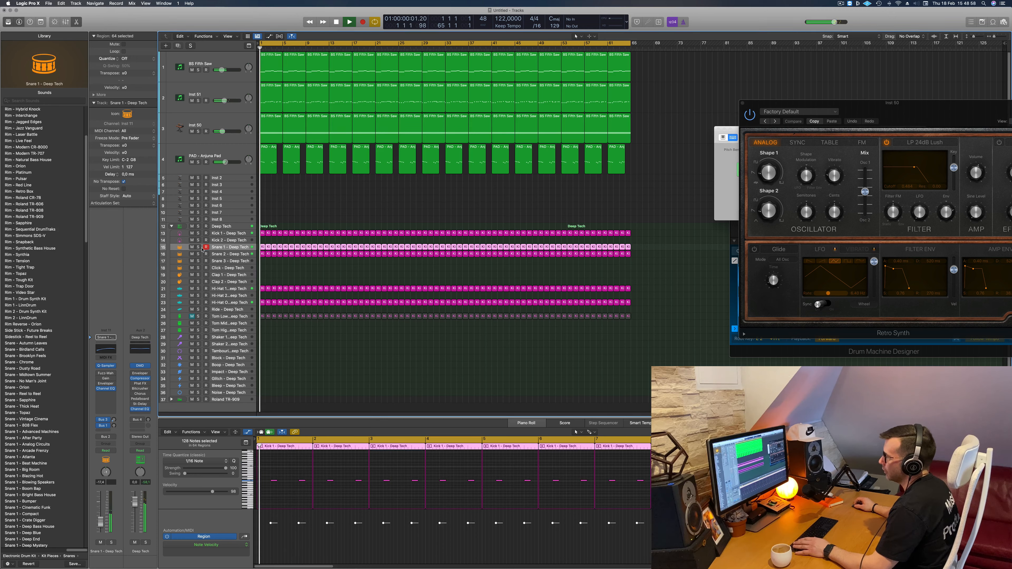
pyautogui.click(192, 254)
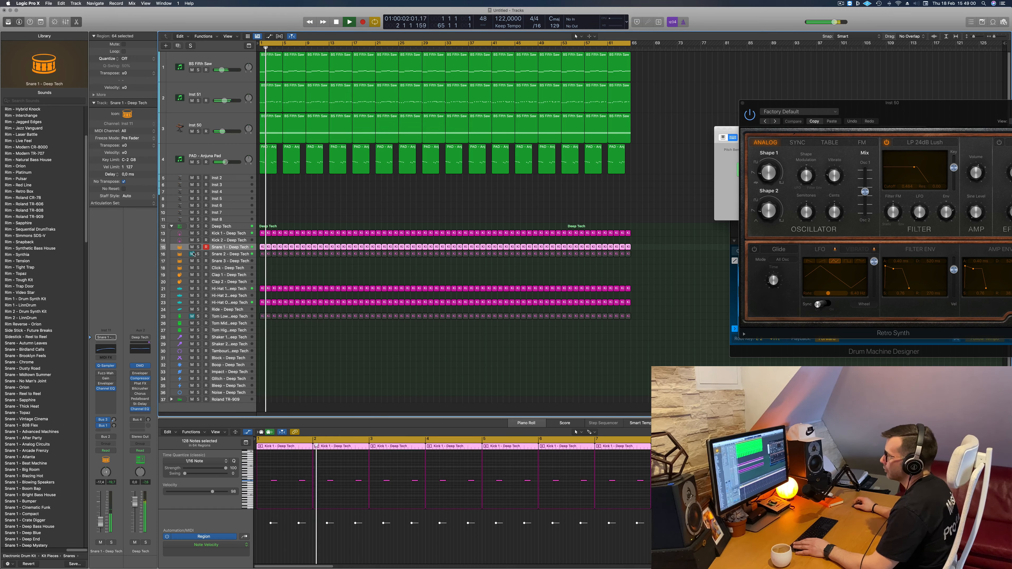
pyautogui.click(279, 263)
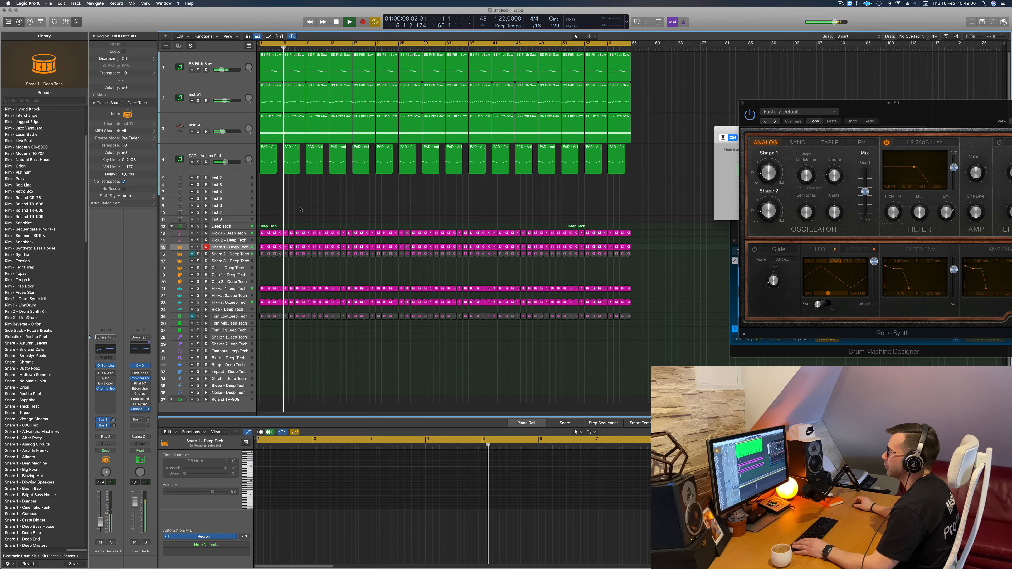
# - Set the Tom Low track's Channel EQ low-cut slope to 24 dB/Oct and raise the track's volume slightly
pyautogui.click(226, 317)
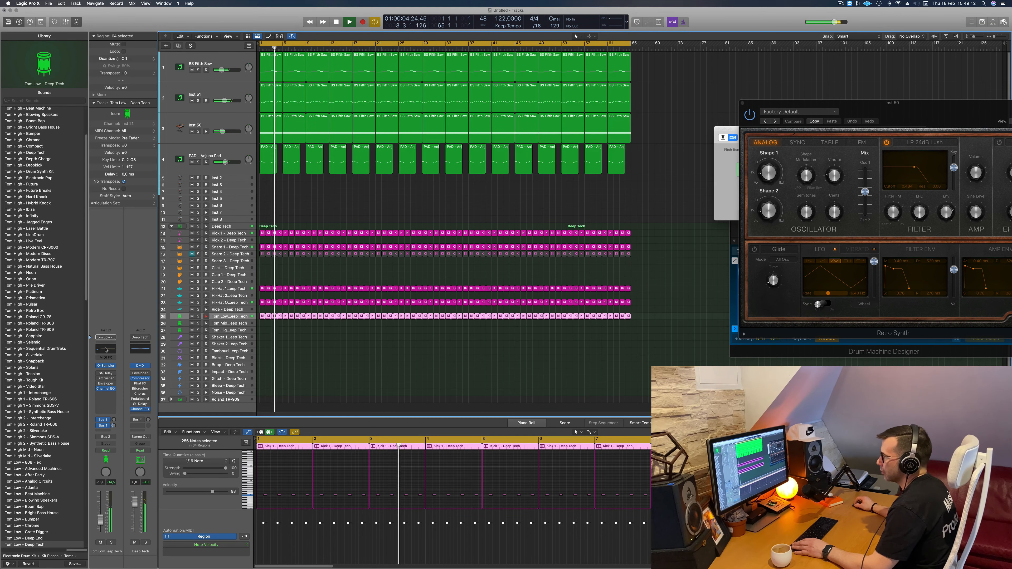
pyautogui.moveTo(340, 283); pyautogui.dragTo(342, 255)
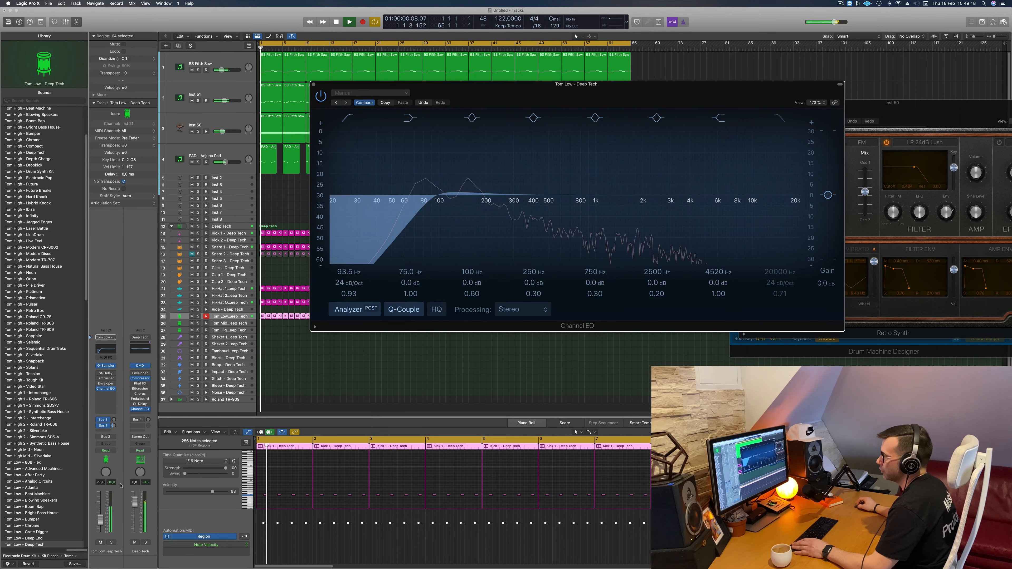
pyautogui.moveTo(101, 525); pyautogui.dragTo(100, 522)
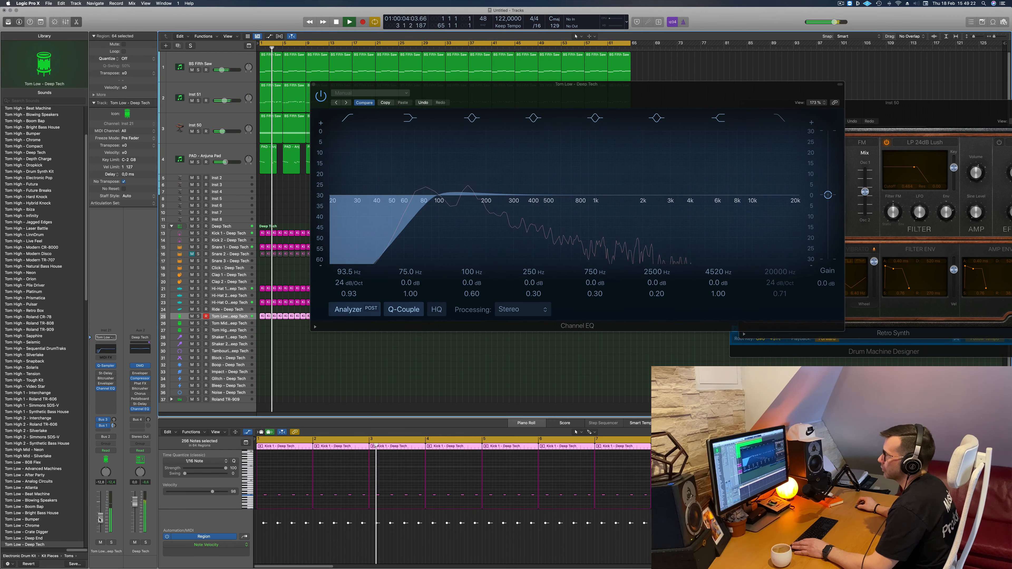
pyautogui.click(314, 85)
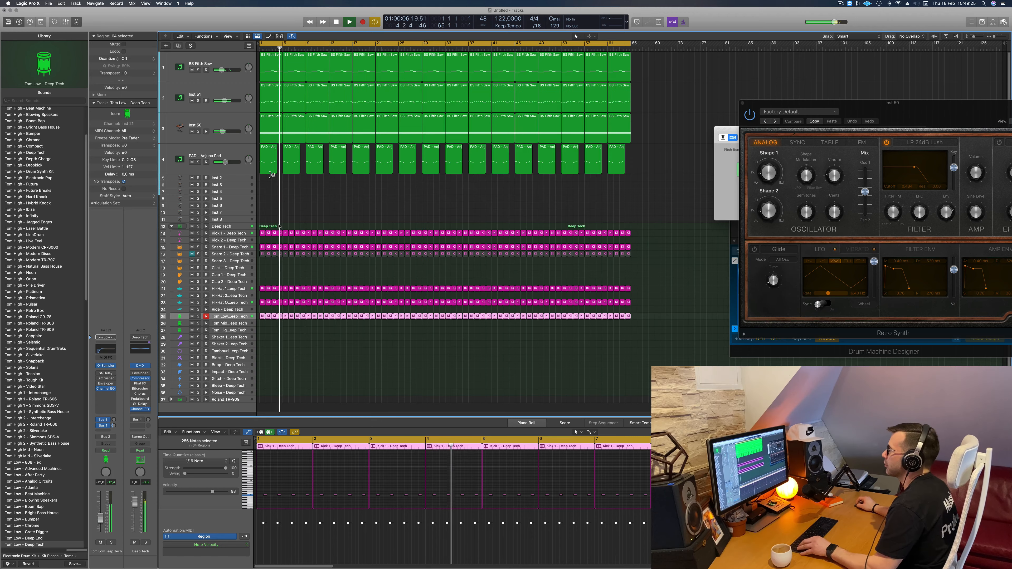
pyautogui.click(302, 210)
# - Open Sylenth1 on the PAD - Anjuna Pad track and adjust its filter control cutoff while replaying from the start
pyautogui.click(184, 159)
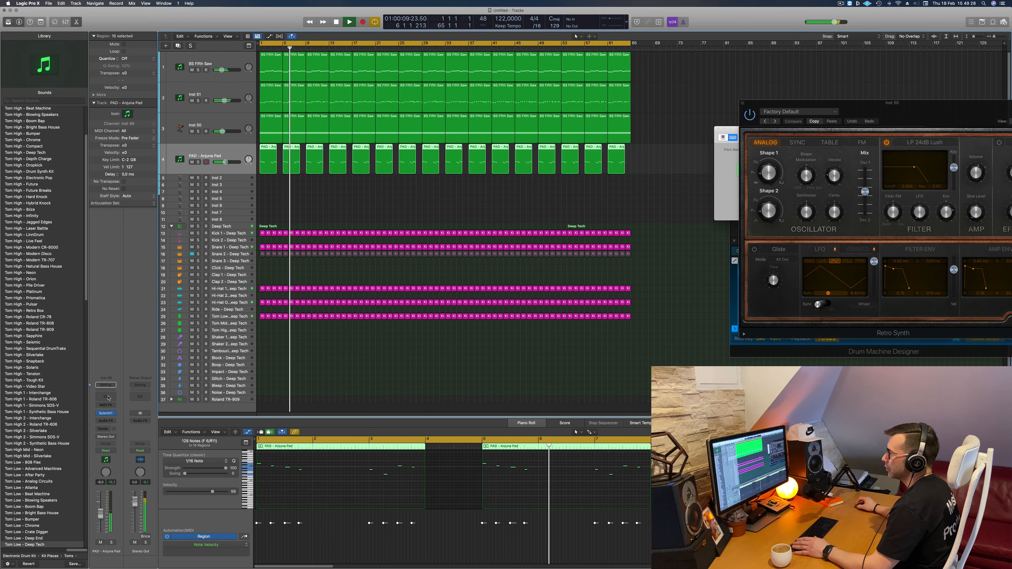
pyautogui.click(107, 414)
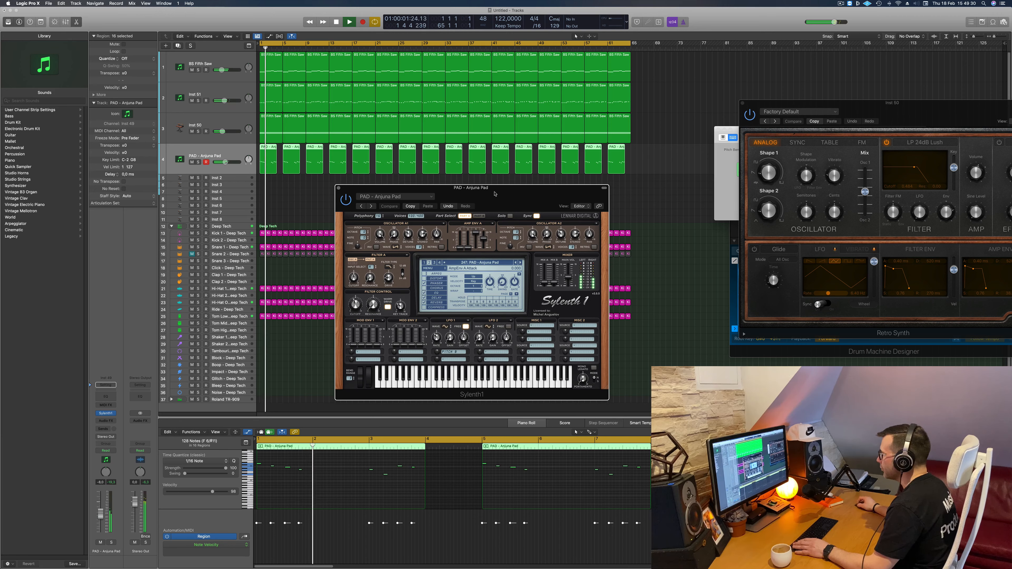
pyautogui.moveTo(494, 193); pyautogui.dragTo(493, 153)
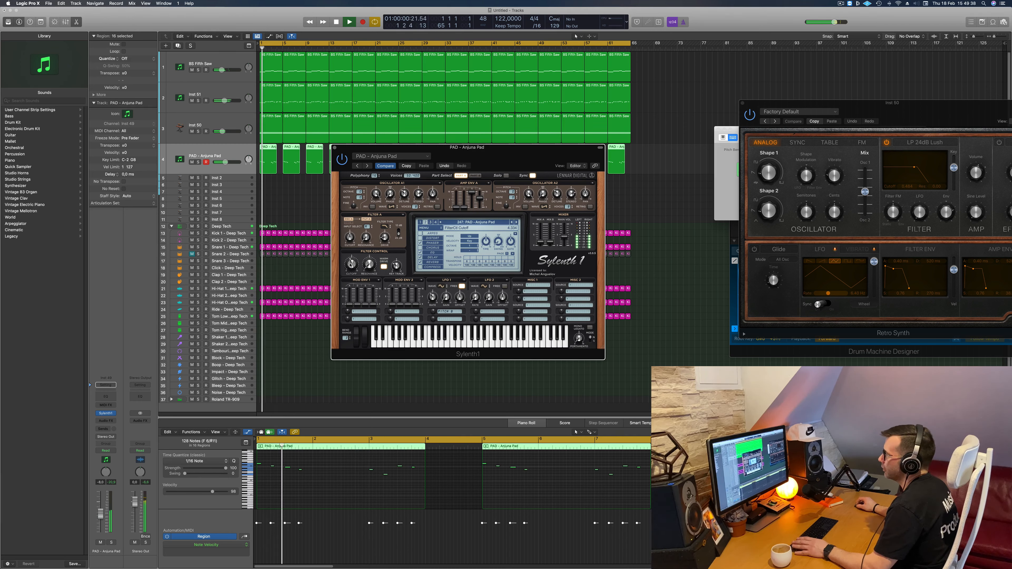
pyautogui.press('Return')
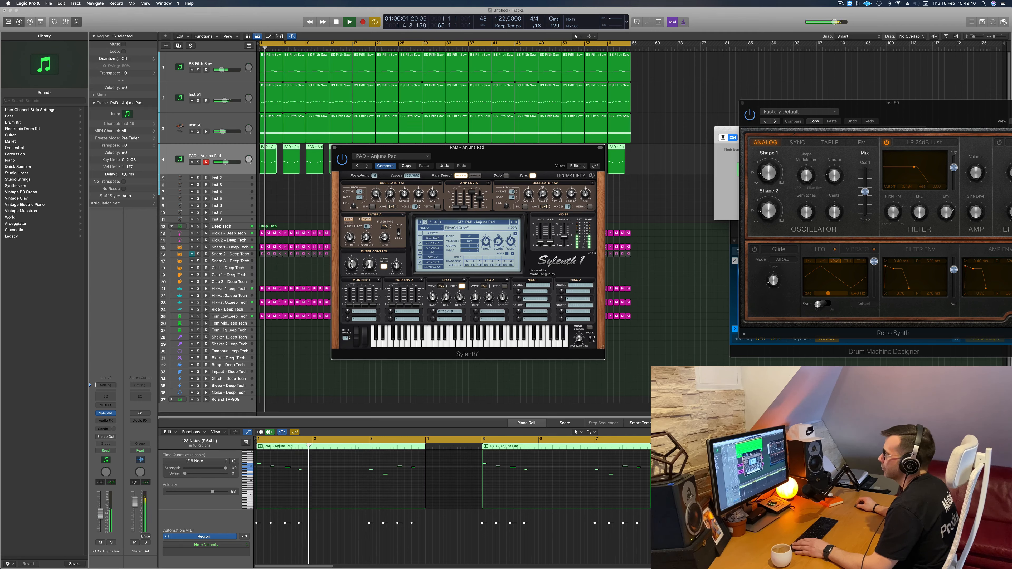
pyautogui.press('Return')
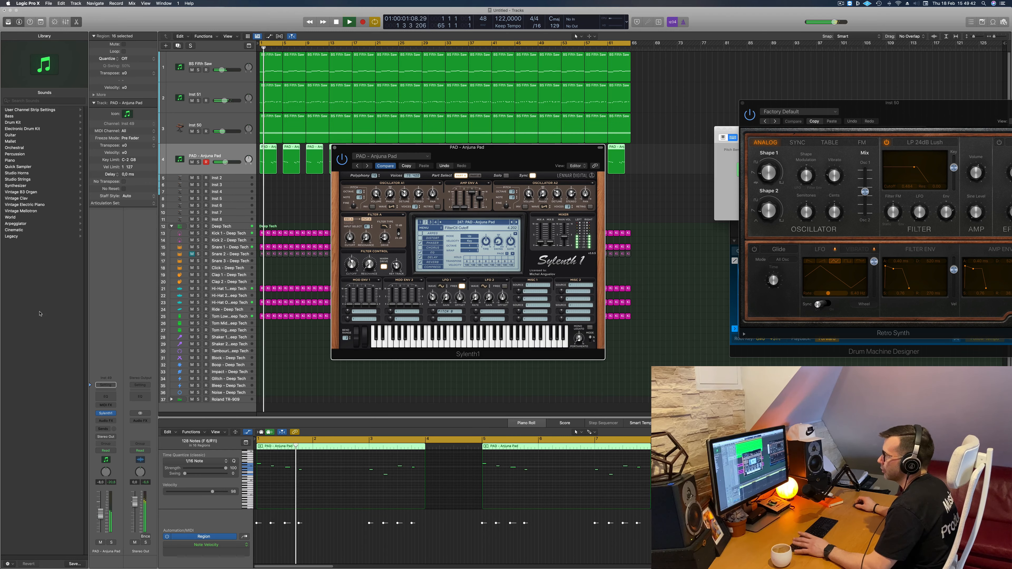
# - Add a send to Bus 7 on the PAD - Anjuna Pad track
pyautogui.click(103, 428)
pyautogui.moveTo(100, 439)
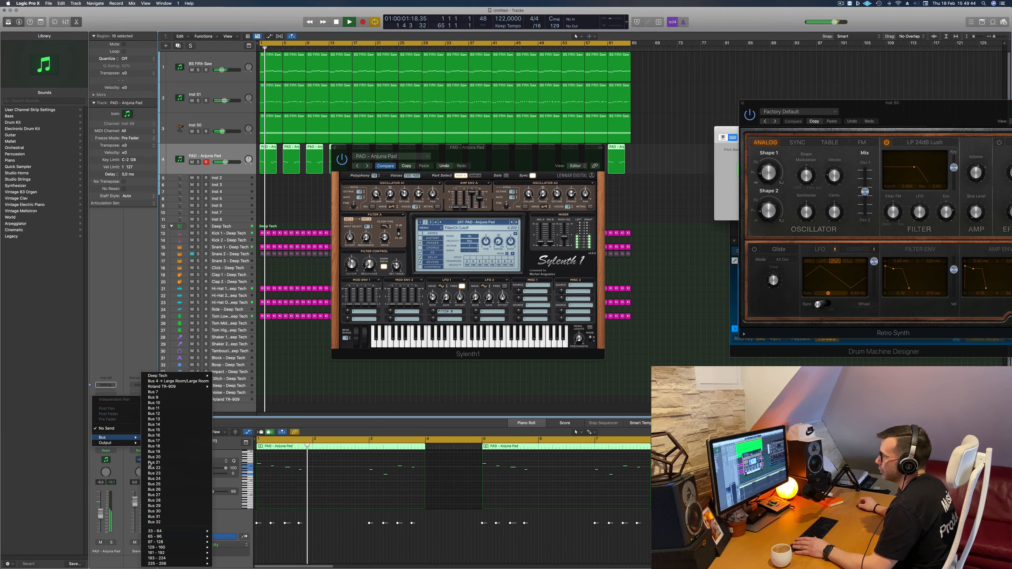
pyautogui.click(153, 392)
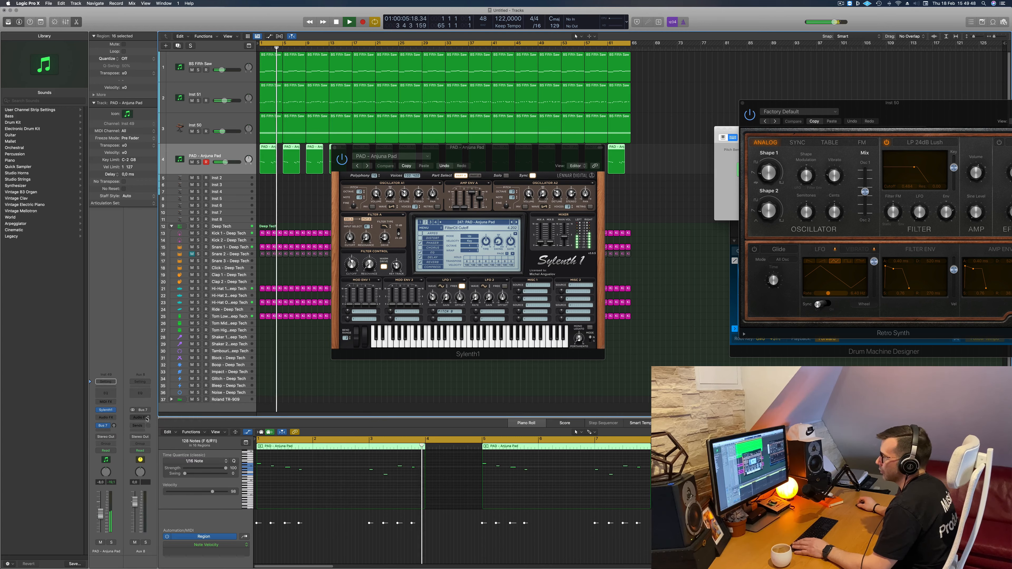
# - Insert a SilverVerb reverb on the Aux 8 channel and load its grandiose preset
pyautogui.click(132, 418)
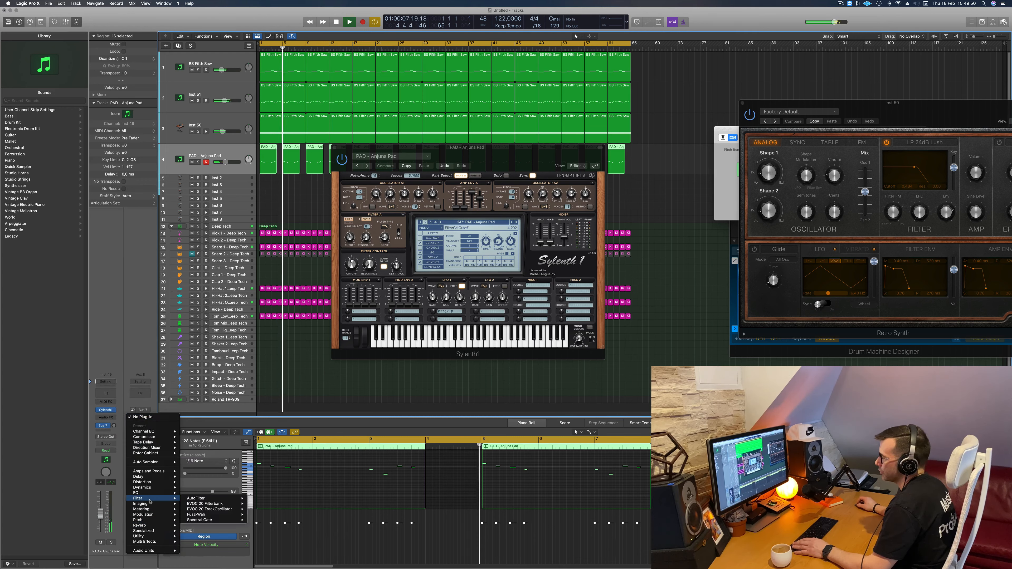
pyautogui.moveTo(156, 525)
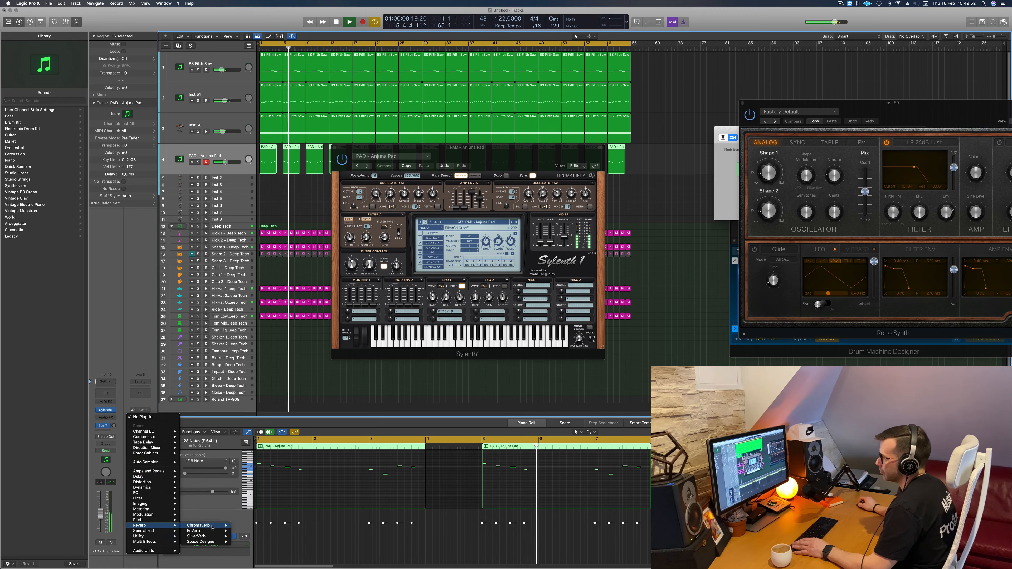
pyautogui.click(244, 536)
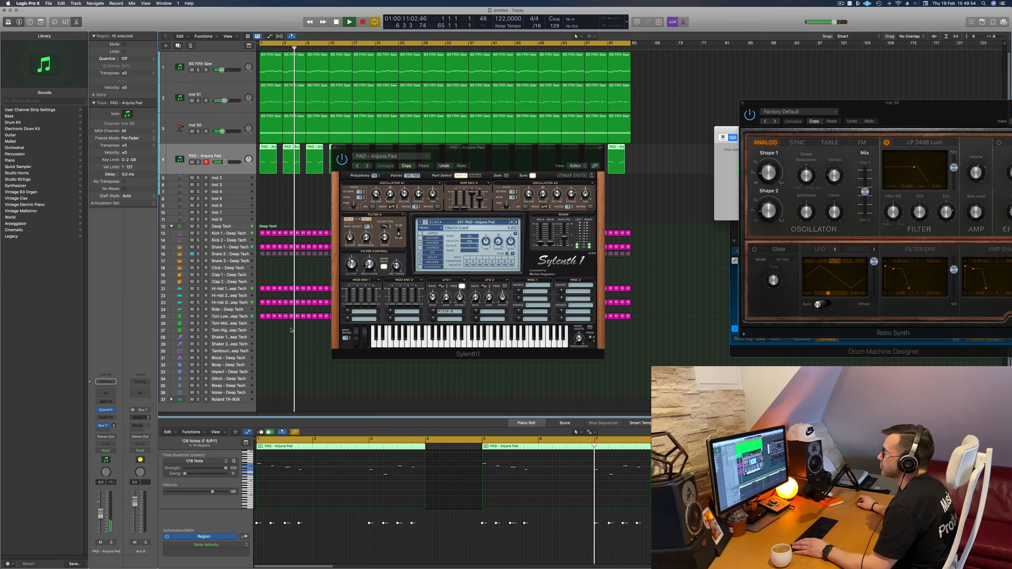
pyautogui.click(349, 95)
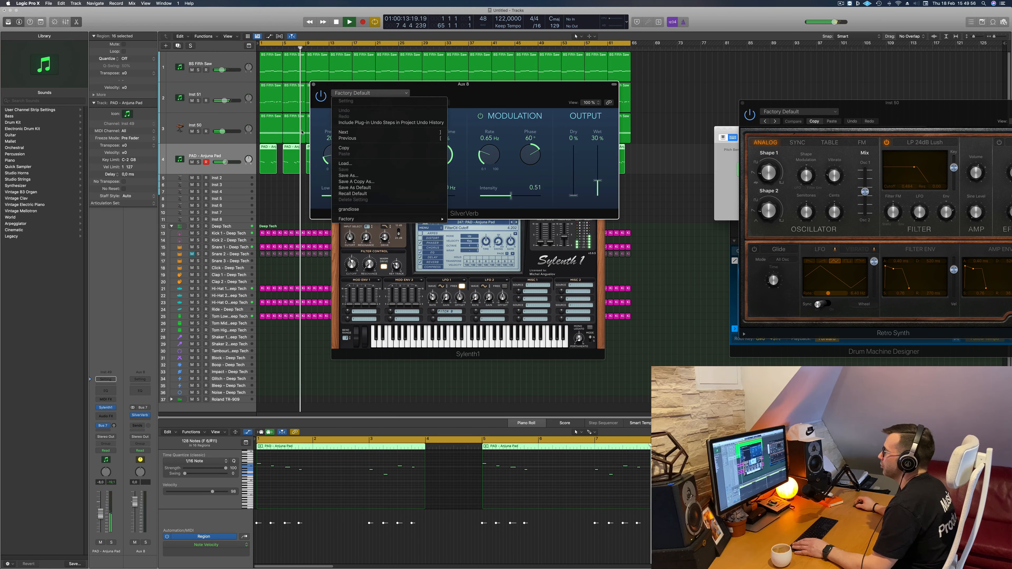
pyautogui.click(358, 209)
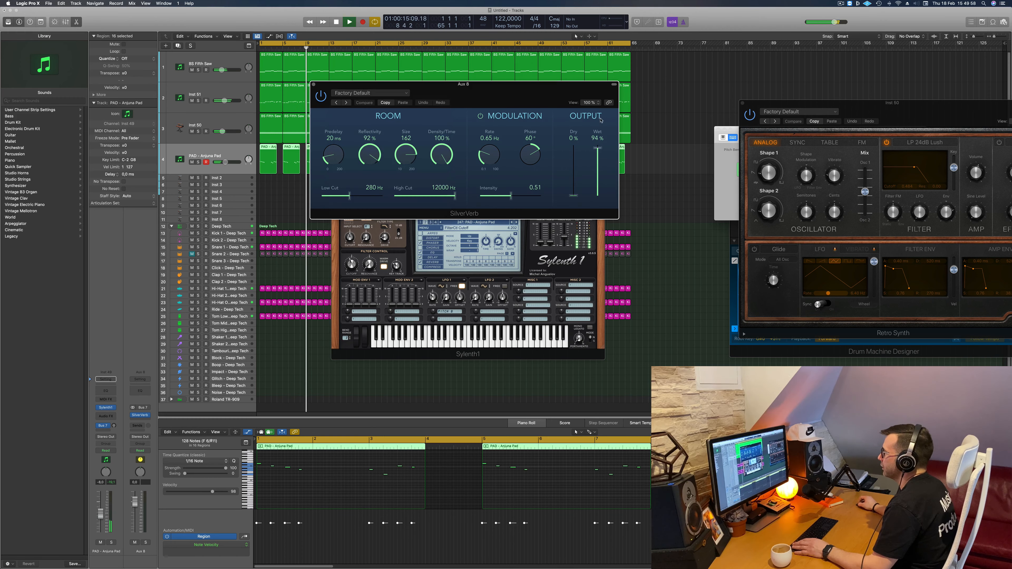
pyautogui.click(315, 85)
# - Replay from the start, raise the PAD - Anjuna Pad track's Bus 7 send level and close the Sylenth1 window
pyautogui.press('Return')
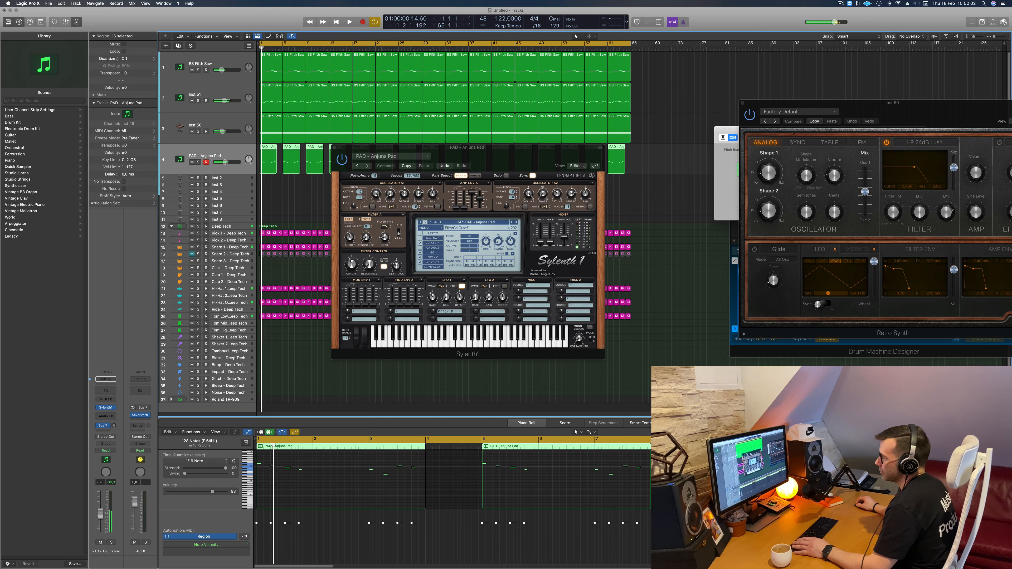
pyautogui.press('space')
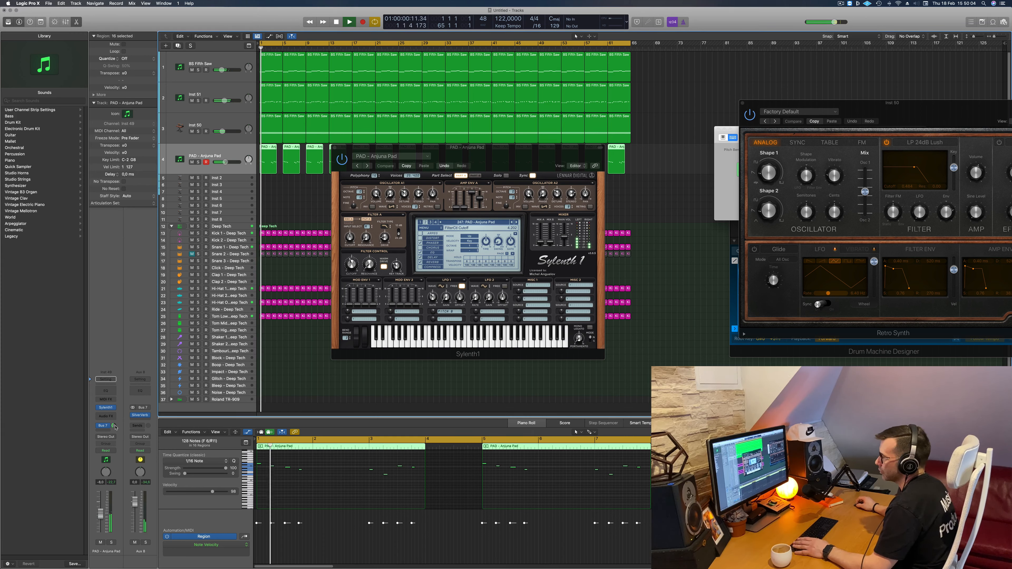
pyautogui.moveTo(114, 427); pyautogui.dragTo(114, 430)
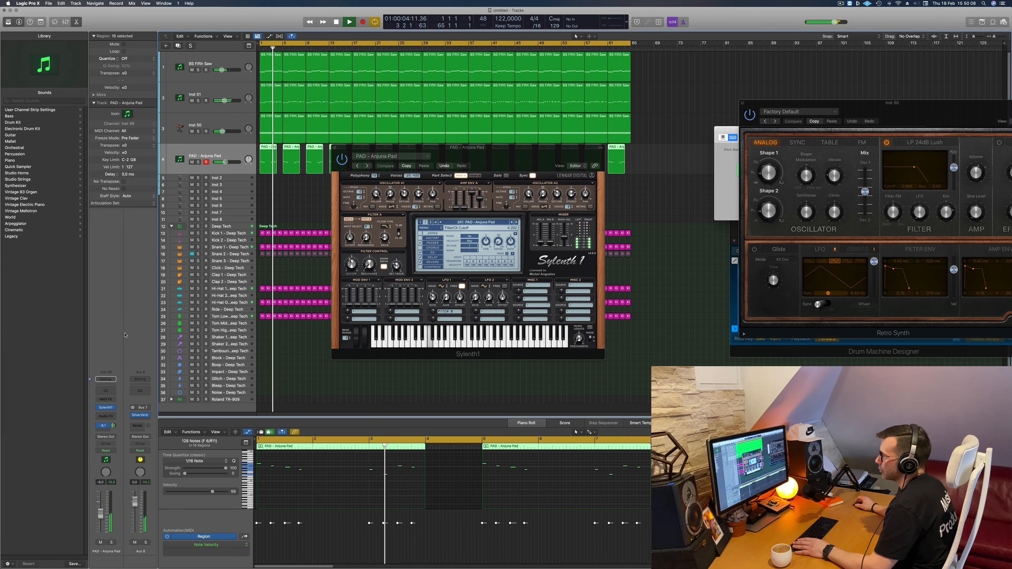
pyautogui.moveTo(466, 147); pyautogui.dragTo(516, 184)
pyautogui.moveTo(516, 219); pyautogui.dragTo(442, 232)
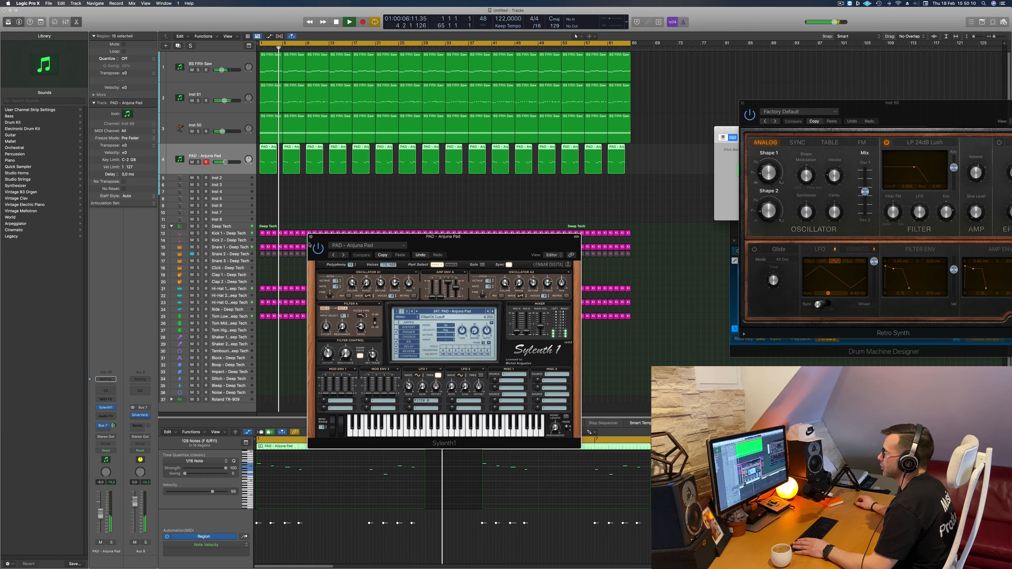
pyautogui.click(311, 234)
pyautogui.click(308, 203)
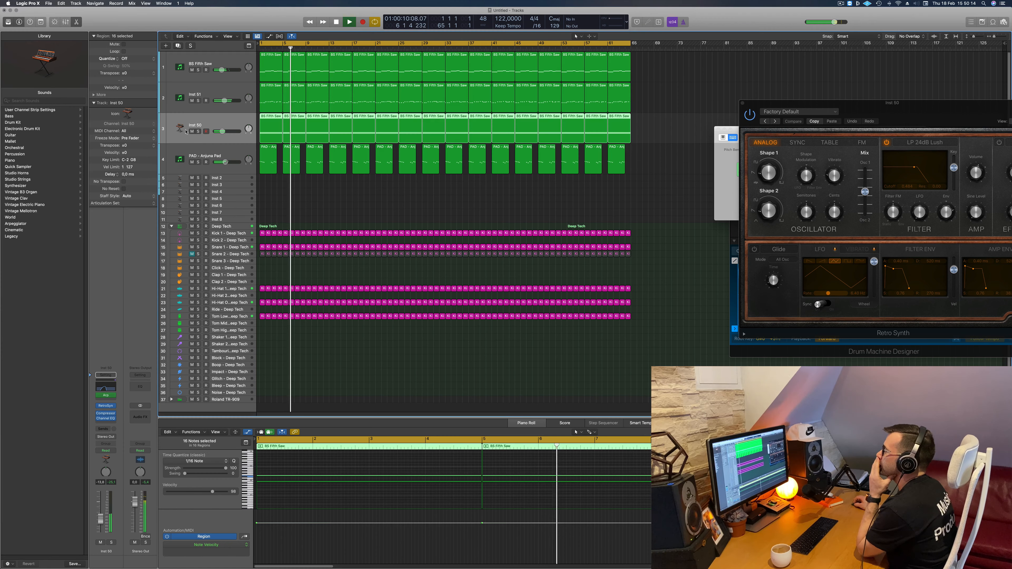
# - Lower the Inst 50 track's volume and raise the Inst 51 track's volume slightly
pyautogui.click(229, 124)
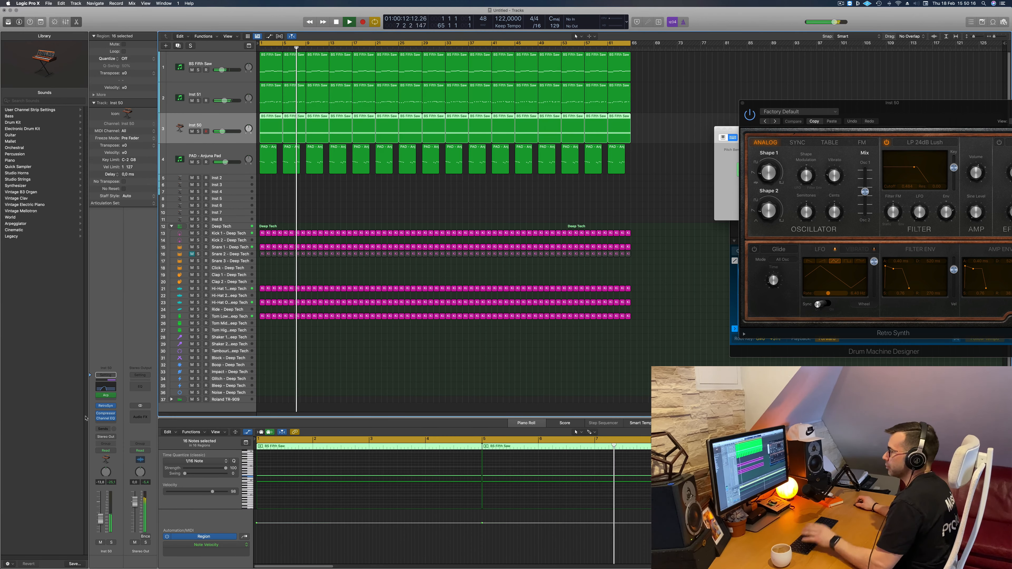
pyautogui.moveTo(100, 519); pyautogui.dragTo(101, 526)
pyautogui.click(274, 208)
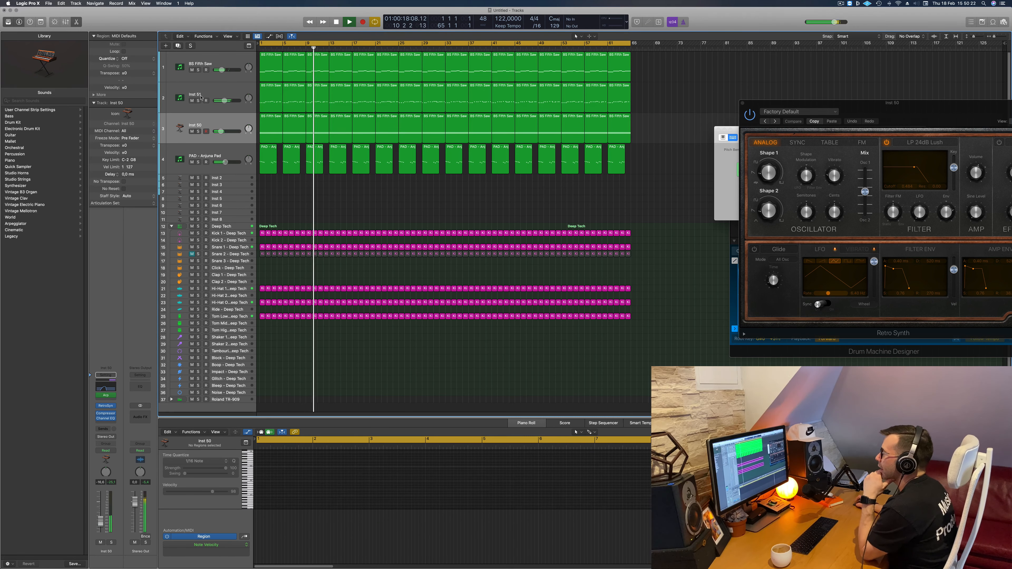
pyautogui.click(235, 107)
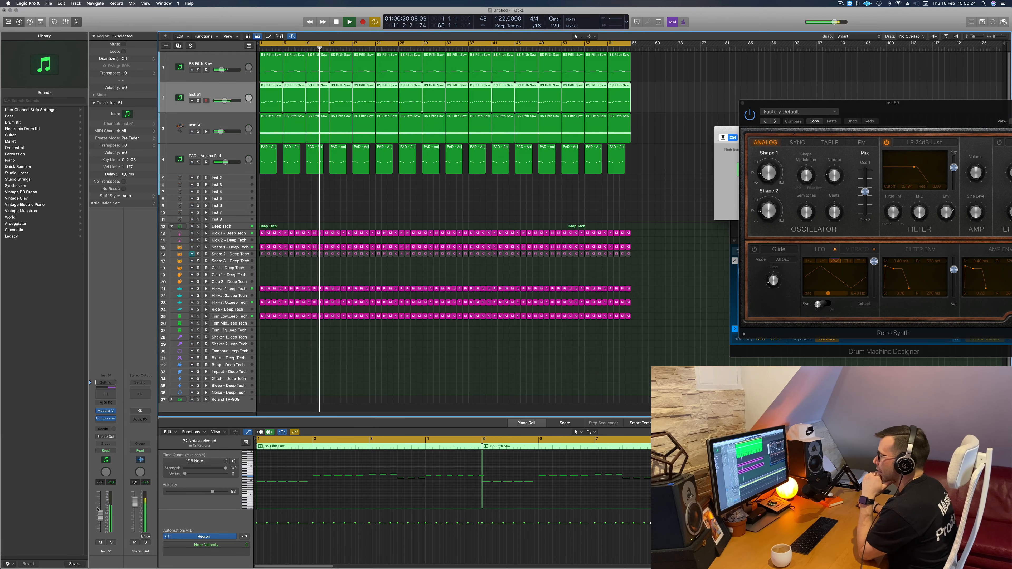
pyautogui.moveTo(100, 515); pyautogui.dragTo(101, 513)
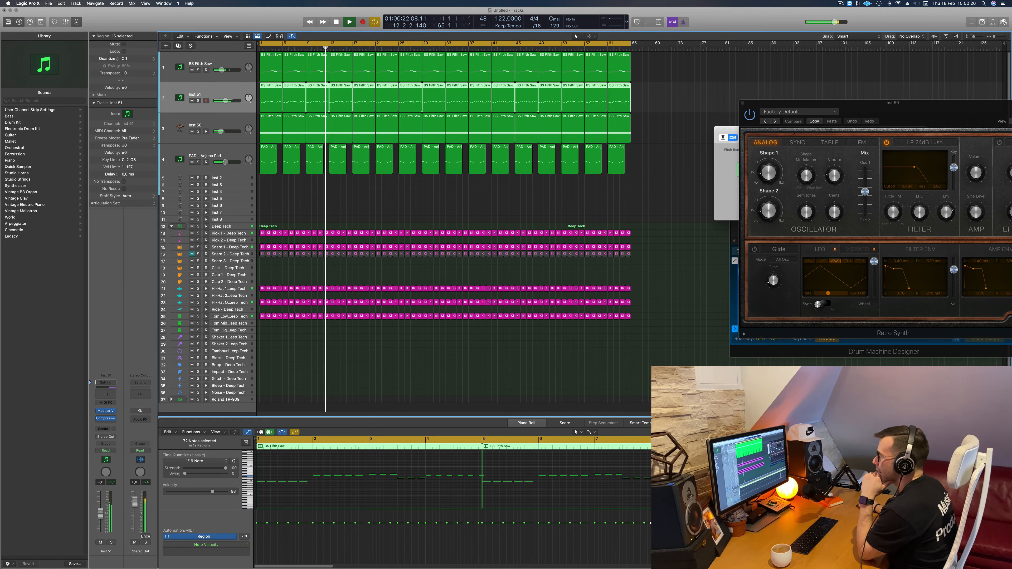
# - Open Modular V on the Inst 51 track and adjust its Filter 1 cutoff during playback
pyautogui.click(106, 412)
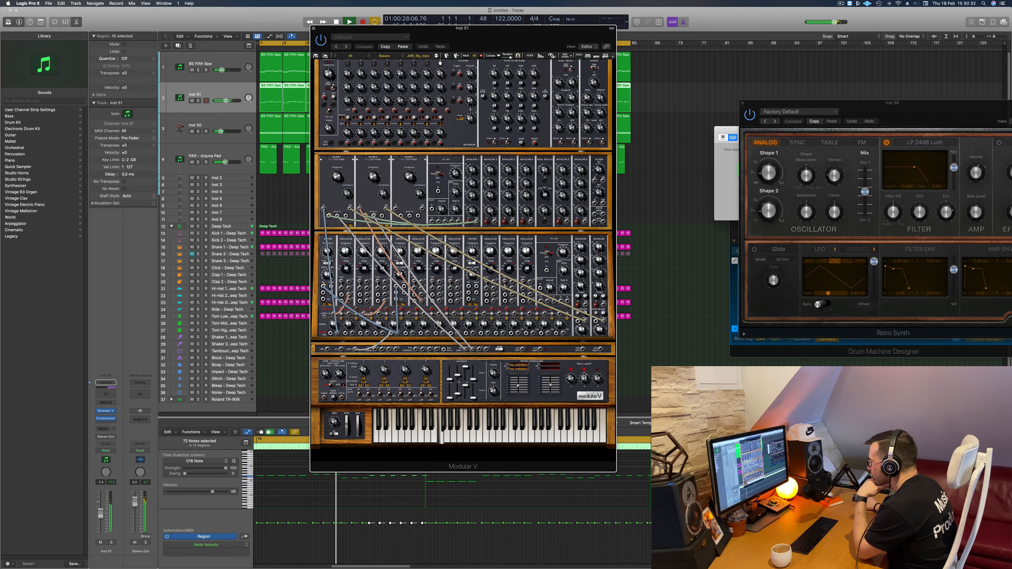
pyautogui.moveTo(572, 376); pyautogui.dragTo(572, 373)
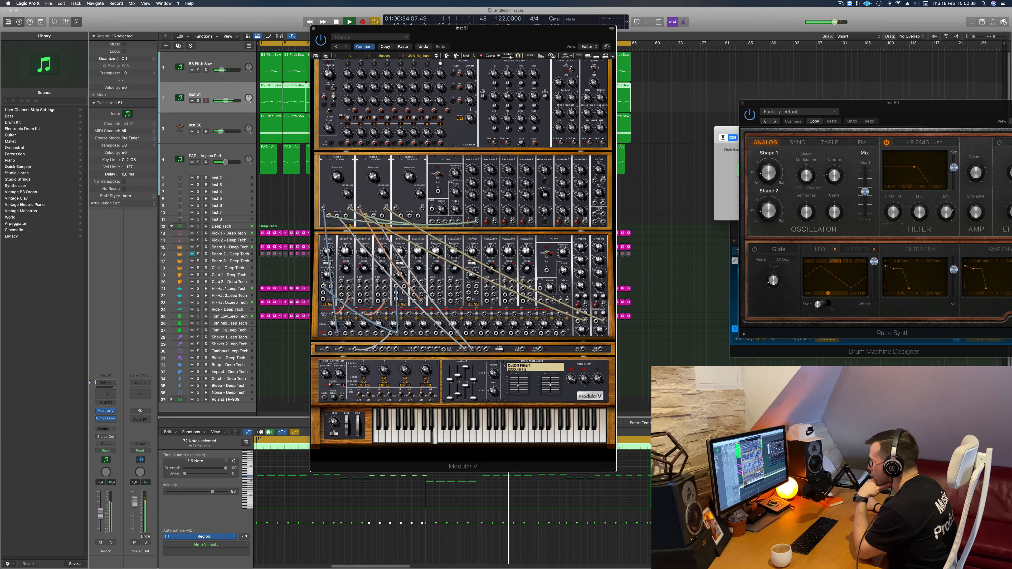
pyautogui.moveTo(574, 369); pyautogui.dragTo(571, 380)
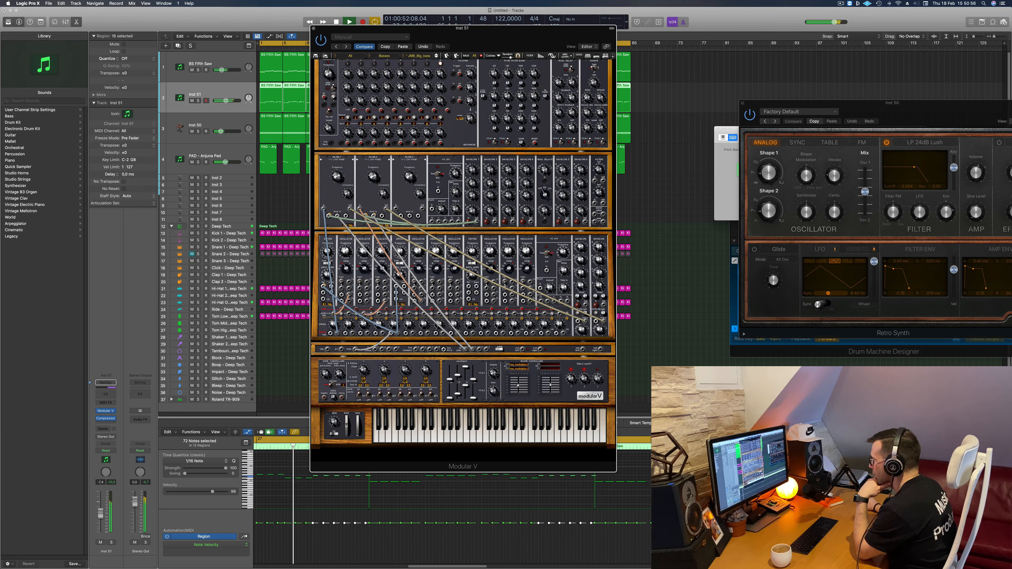
pyautogui.moveTo(599, 372)
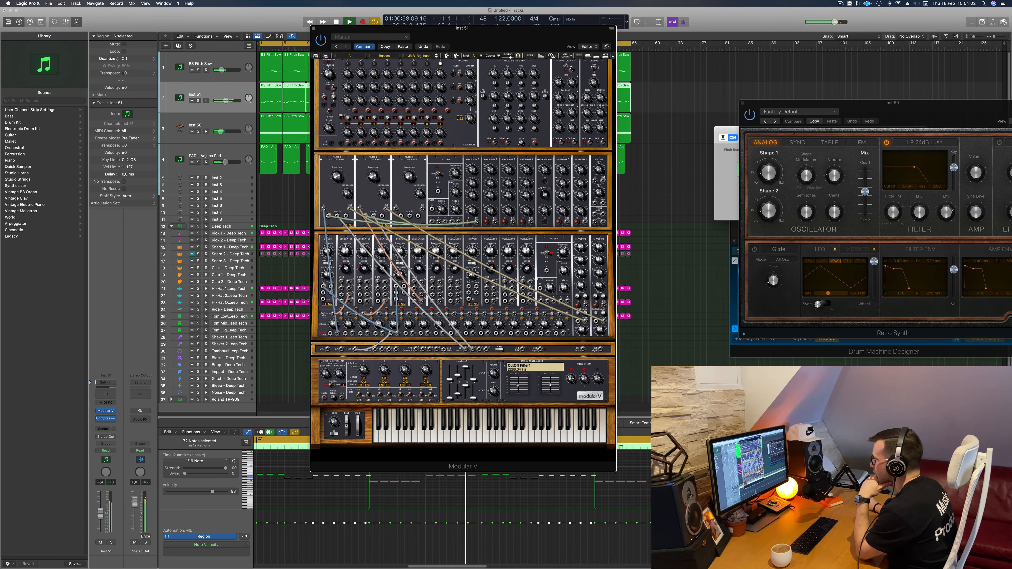
# - Record-enable the Inst 51 track, solo it briefly while replaying from the start, and lower its volume slightly
pyautogui.moveTo(494, 29); pyautogui.dragTo(615, 26)
pyautogui.click(207, 100)
pyautogui.press('space')
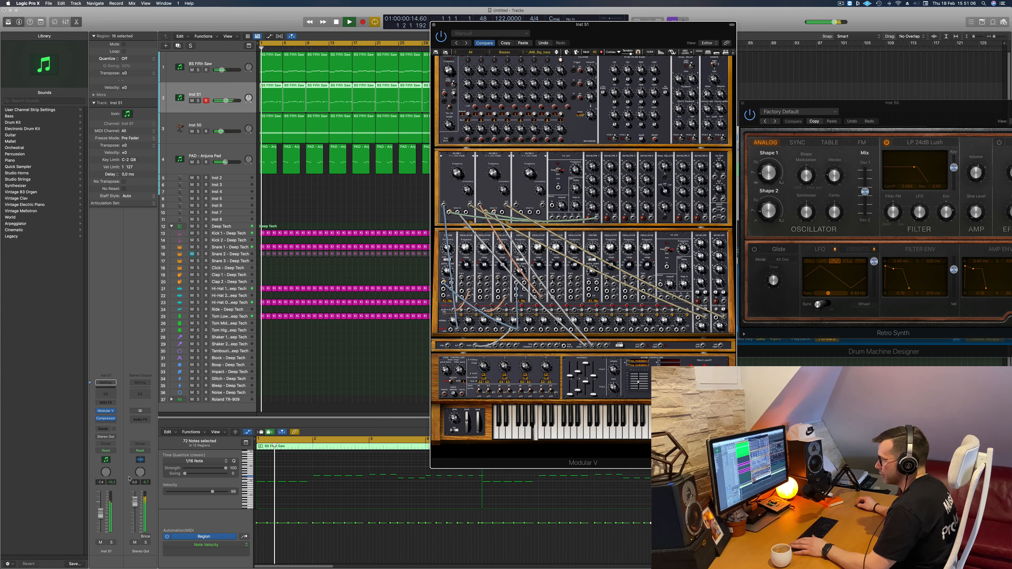
pyautogui.click(111, 542)
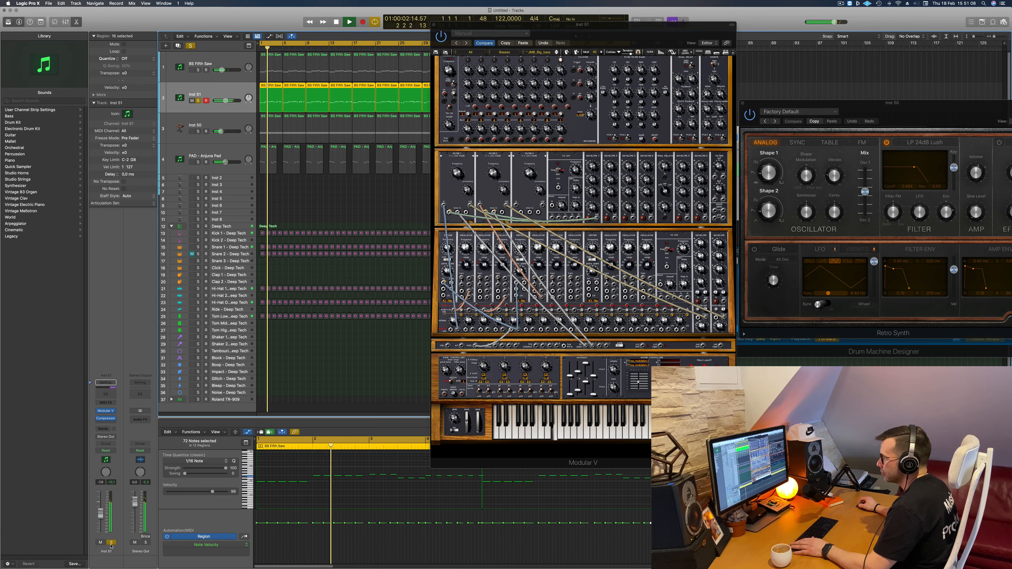
pyautogui.click(111, 542)
pyautogui.press('space')
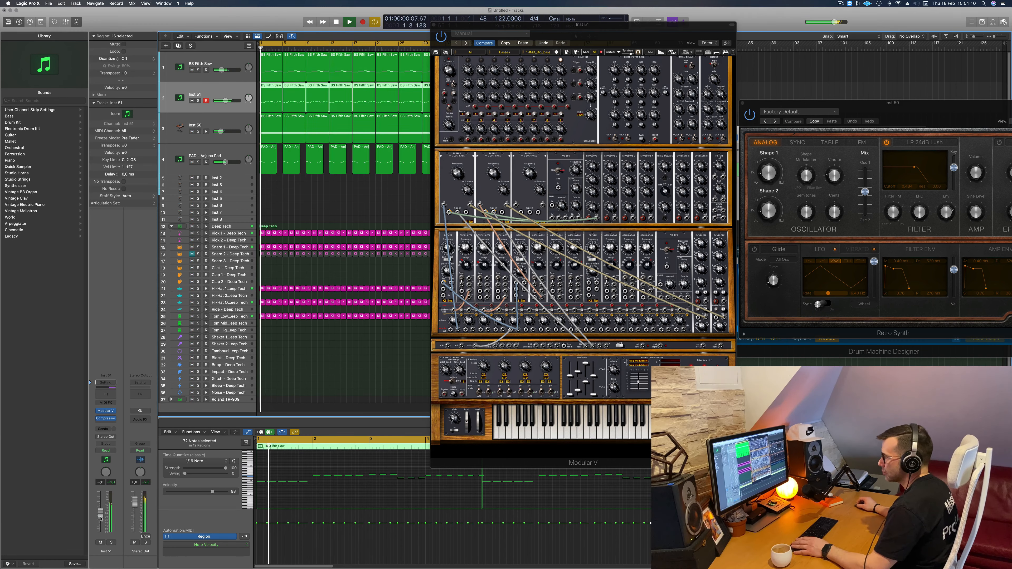
pyautogui.moveTo(102, 515); pyautogui.dragTo(102, 516)
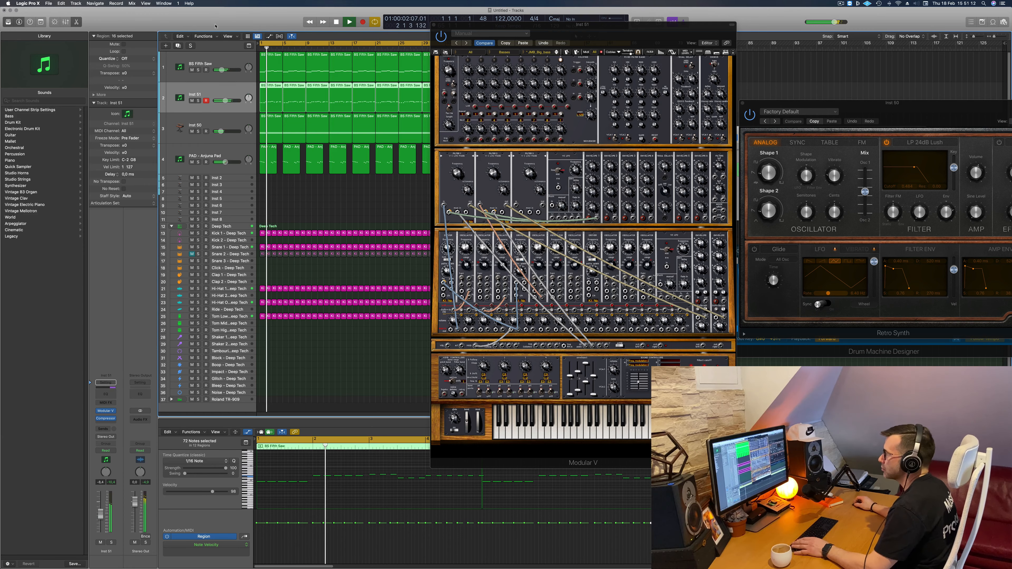
# - Mute the PAD - Anjuna Pad and Inst 50 tracks while replaying from the start
pyautogui.click(191, 161)
pyautogui.press('space')
pyautogui.press('space')
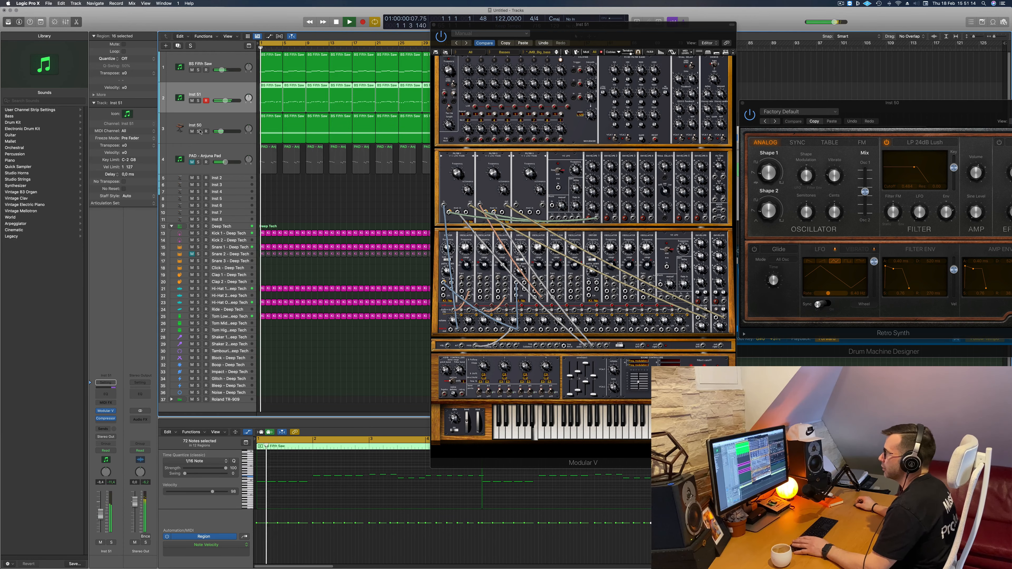
pyautogui.click(192, 131)
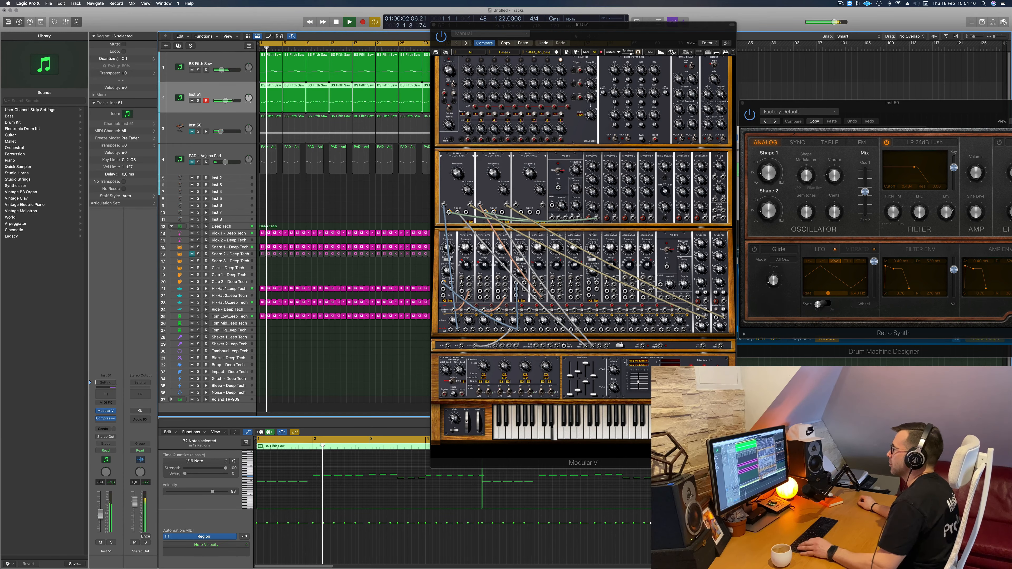
# - Move the Modular V window clear of the arrangement and lower the Inst 51 track's volume a little further
pyautogui.moveTo(531, 25); pyautogui.dragTo(737, 62)
pyautogui.click(364, 187)
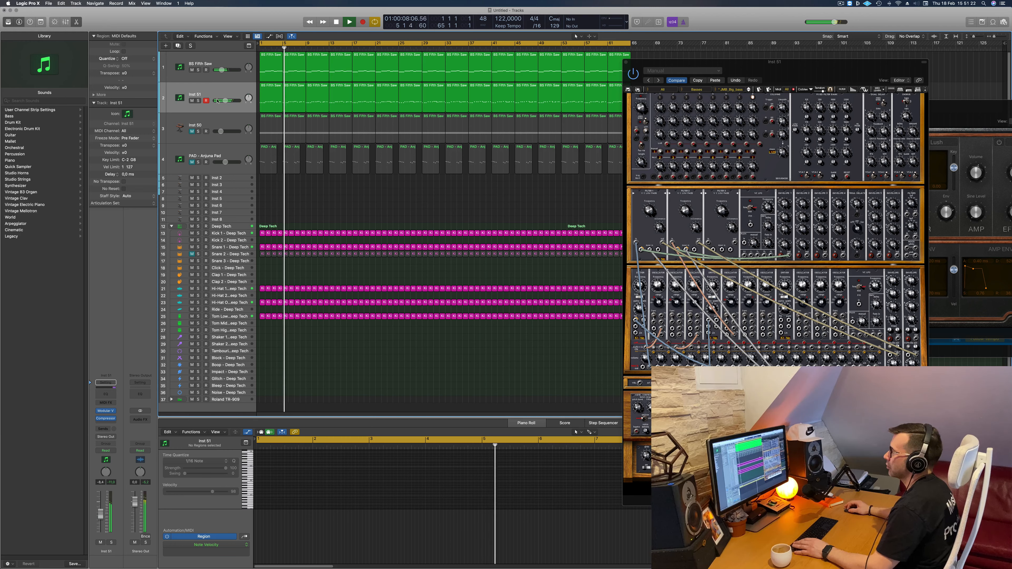
pyautogui.moveTo(100, 517); pyautogui.dragTo(100, 519)
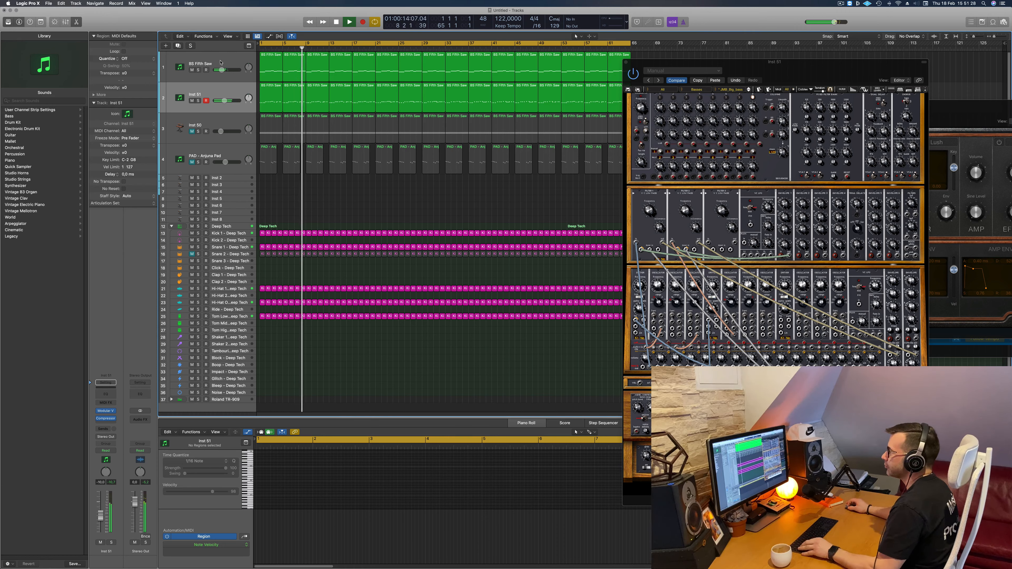
# - Copy the BS Fifth Saw track with its regions below Inst 2 and replace the copy's Sylenth1 with a stereo Alchemy instrument
pyautogui.moveTo(224, 63); pyautogui.dragTo(235, 188)
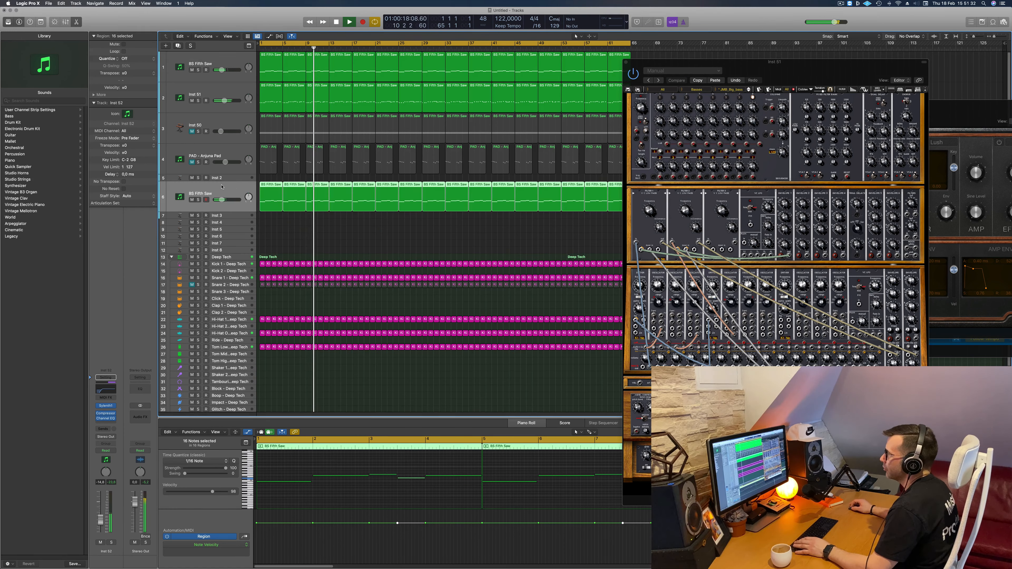
pyautogui.click(198, 199)
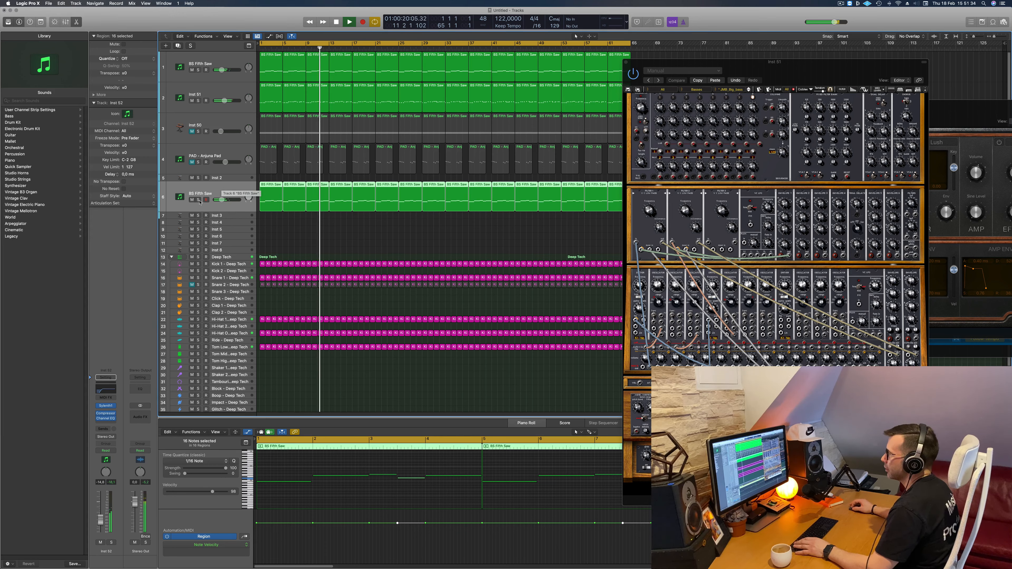
pyautogui.click(106, 405)
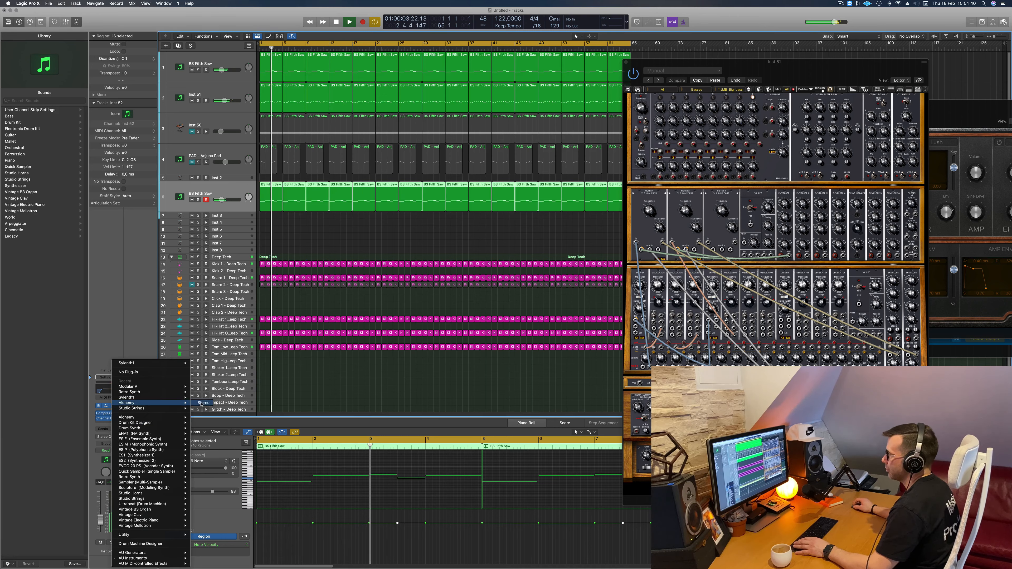
pyautogui.click(200, 403)
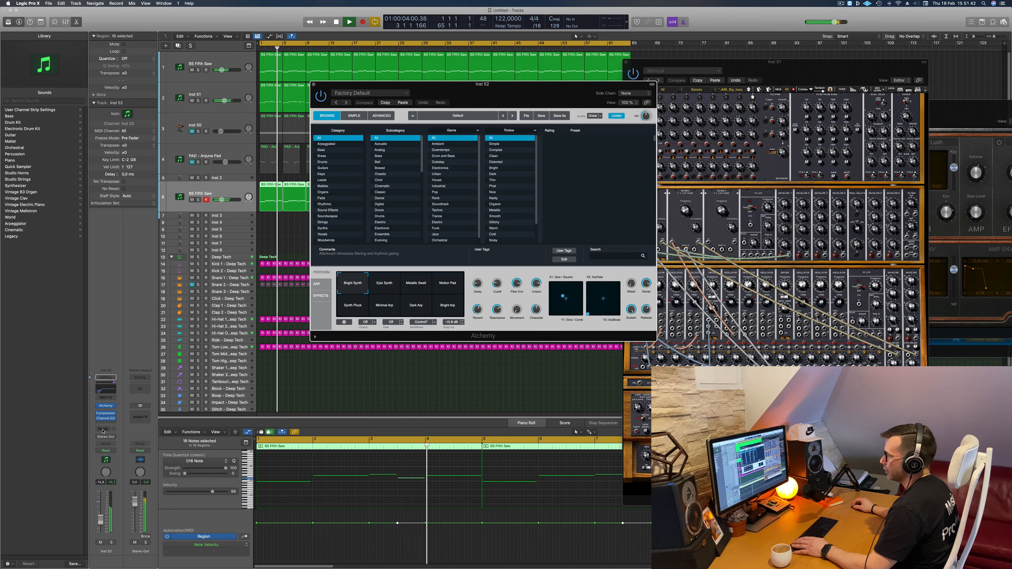
# - Add a send to Bus 7 on the new Alchemy track
pyautogui.click(107, 428)
pyautogui.moveTo(104, 437)
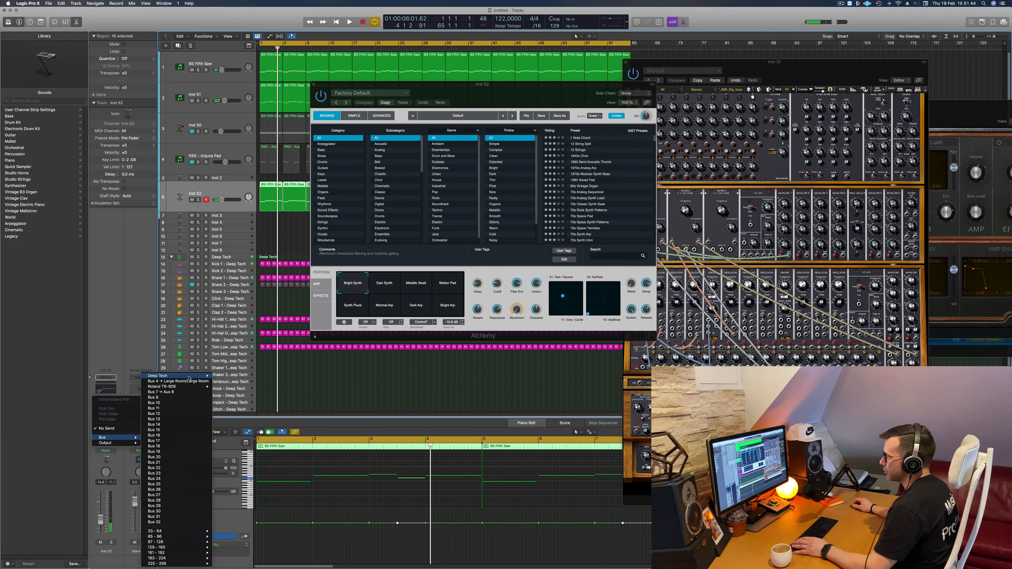
pyautogui.click(159, 392)
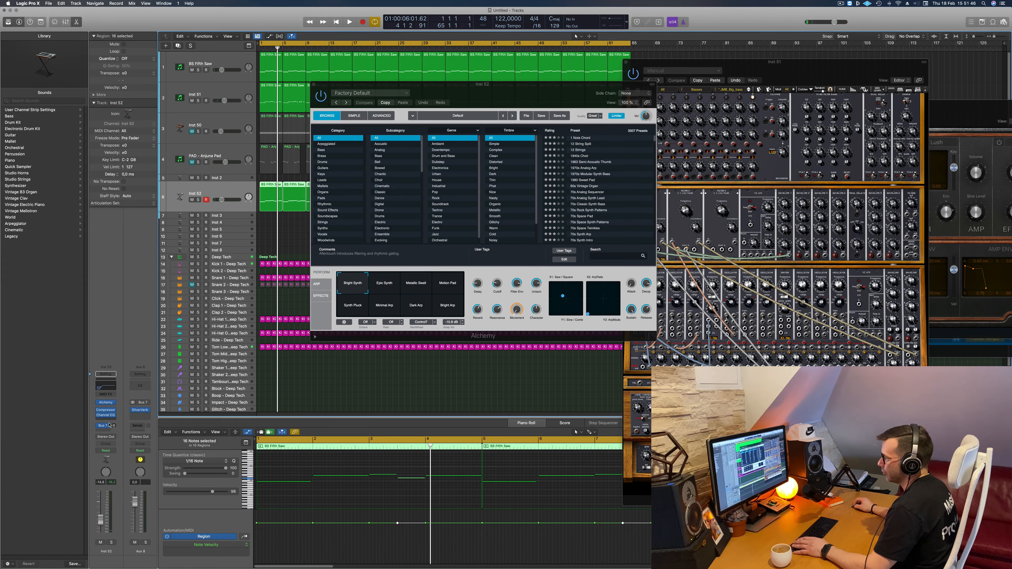
# - Select the Motion Pad snapshot in Alchemy and move the plug-in window clear of the tracks
pyautogui.moveTo(429, 108); pyautogui.dragTo(576, 114)
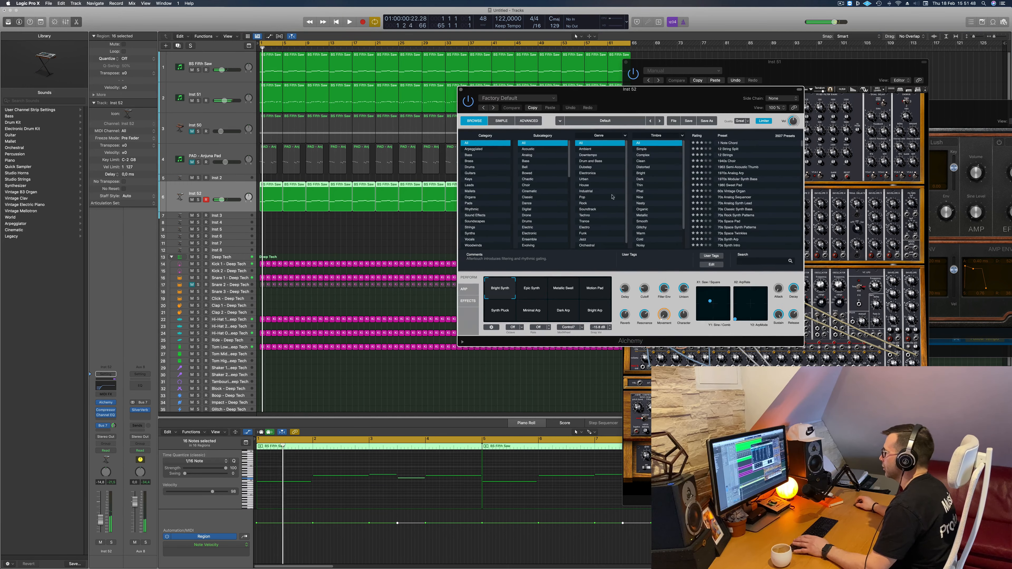
pyautogui.click(597, 296)
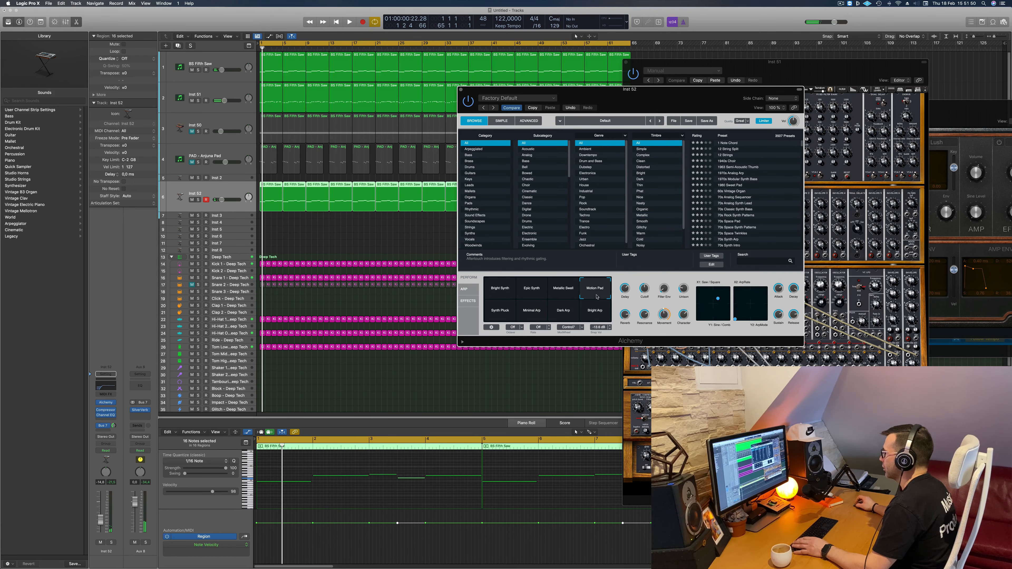
pyautogui.moveTo(634, 98); pyautogui.dragTo(723, 60)
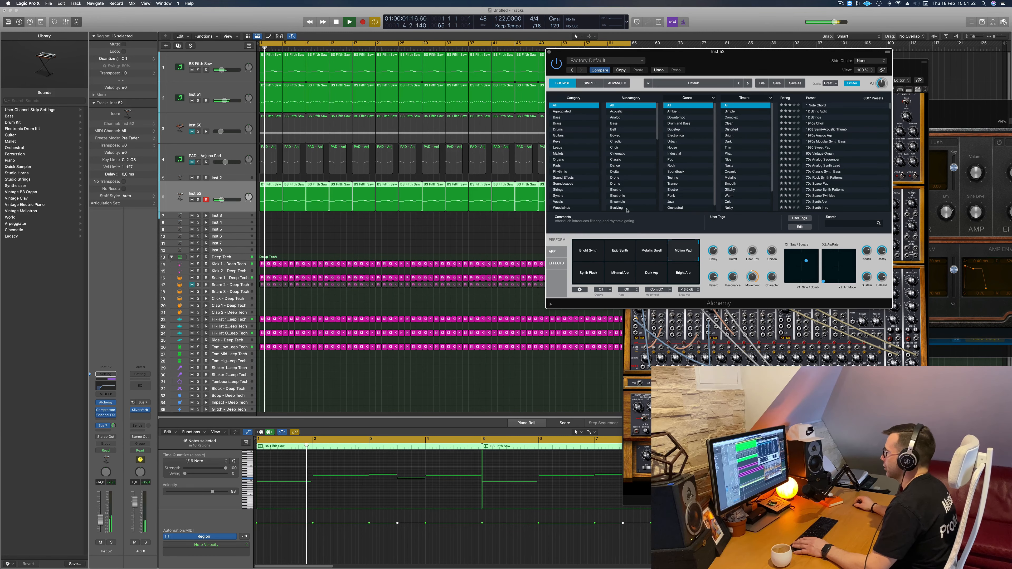
# - Load the Alpha Pad preset from Alchemy's Pads category and replay the track from the start
pyautogui.click(446, 208)
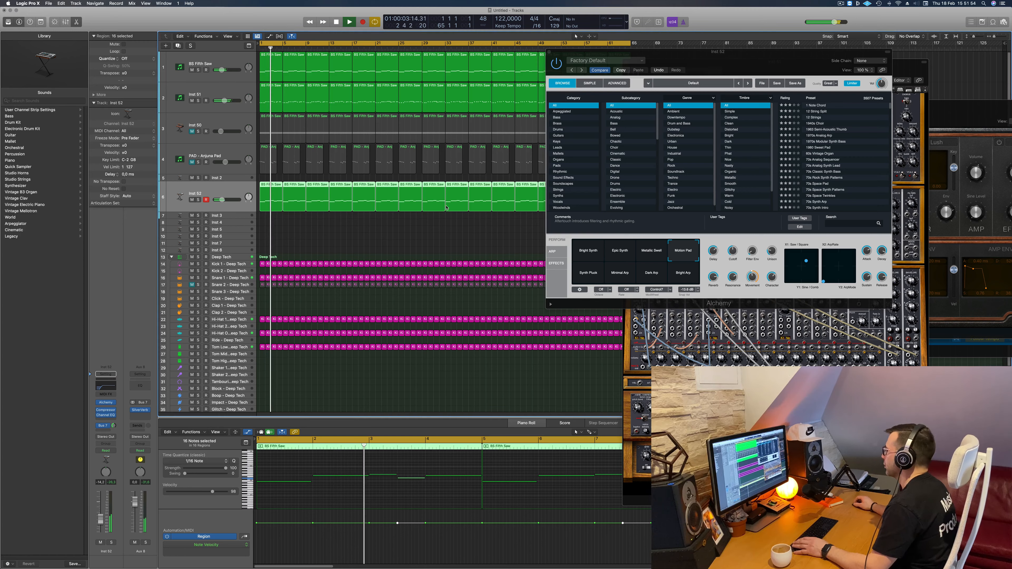
pyautogui.moveTo(743, 66); pyautogui.dragTo(542, 155)
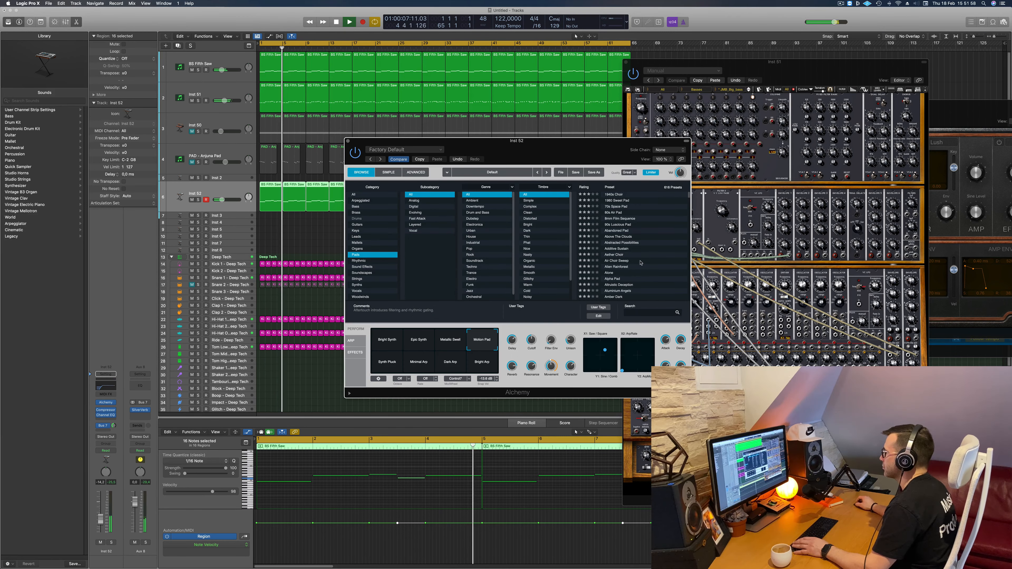
pyautogui.click(355, 254)
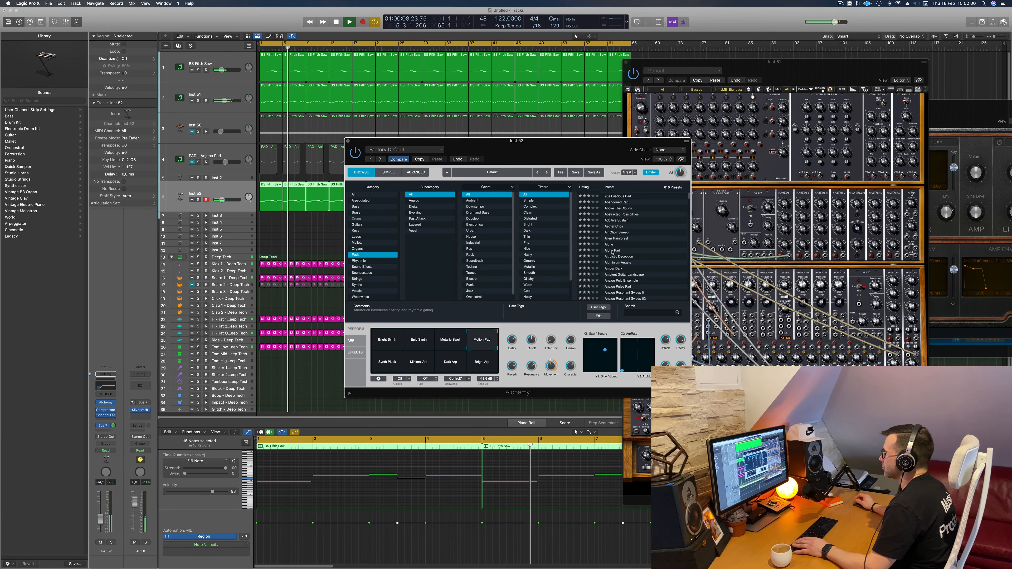
pyautogui.click(606, 251)
pyautogui.moveTo(549, 153); pyautogui.dragTo(767, 139)
pyautogui.press('Return')
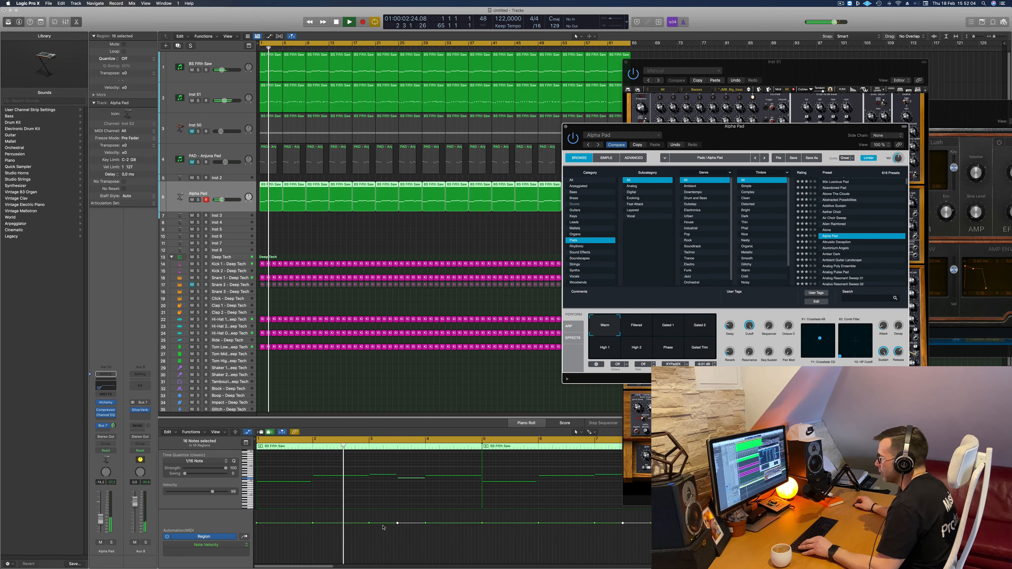
# - Transpose all notes in the Alpha Pad track's regions up an octave
pyautogui.click(303, 500)
pyautogui.scroll(5, 333, 491)
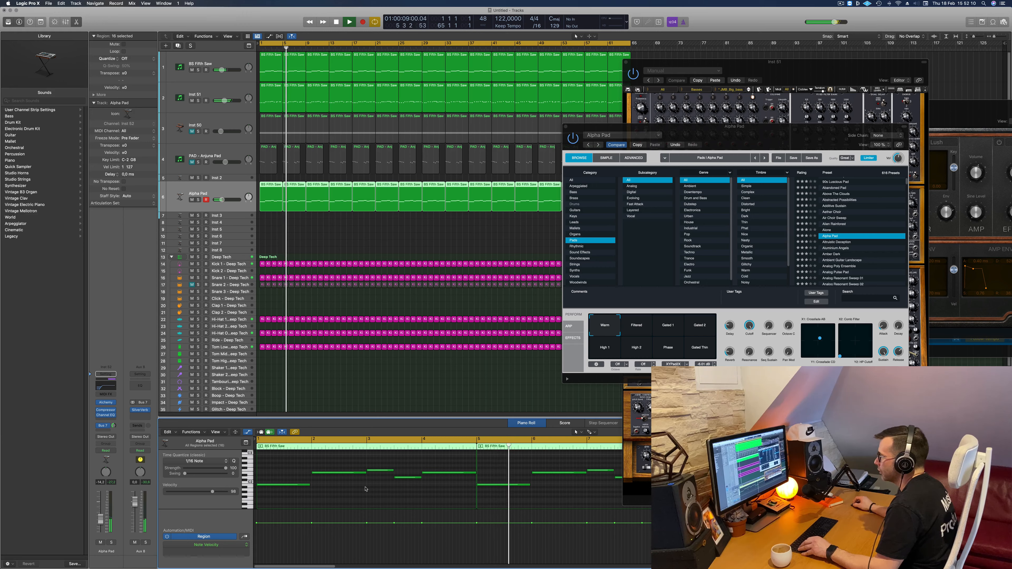
pyautogui.press('super+a')
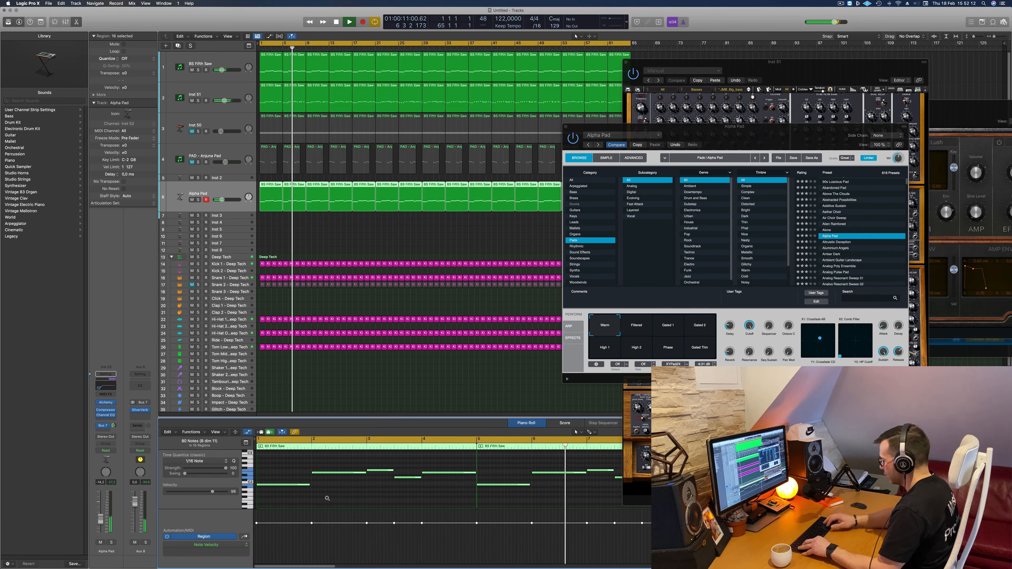
pyautogui.hotkey('alt', 'shift', 'Up')
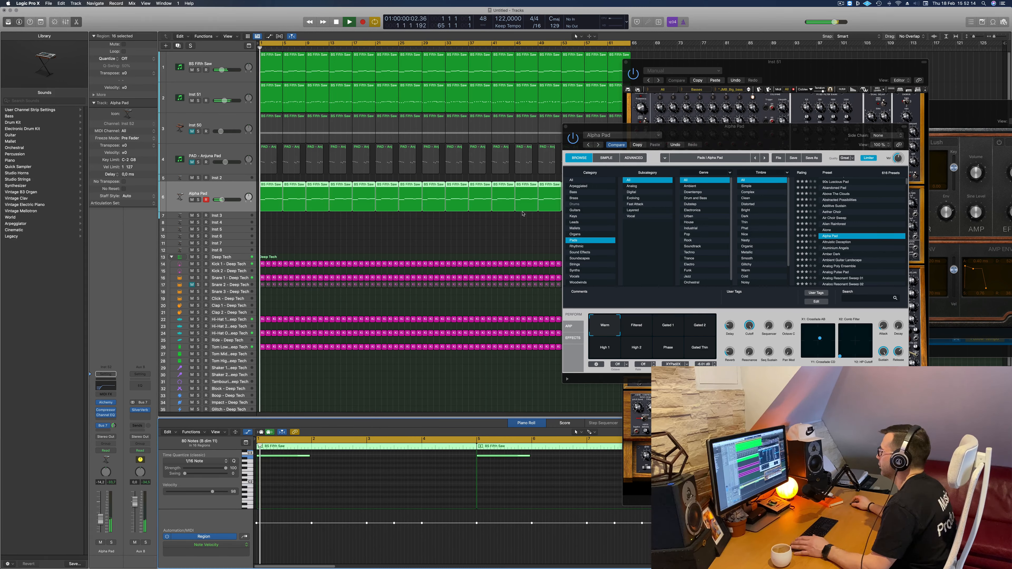
# - Load the Aluminium Angels pad preset in Alchemy and reposition the plug-in window over the arrangement
pyautogui.moveTo(796, 143); pyautogui.dragTo(688, 162)
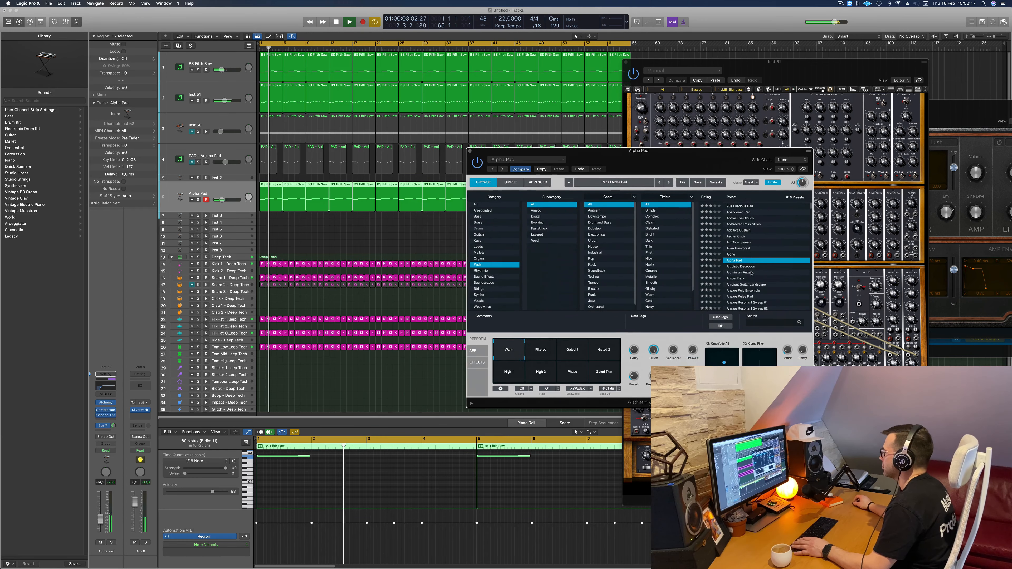
pyautogui.click(737, 273)
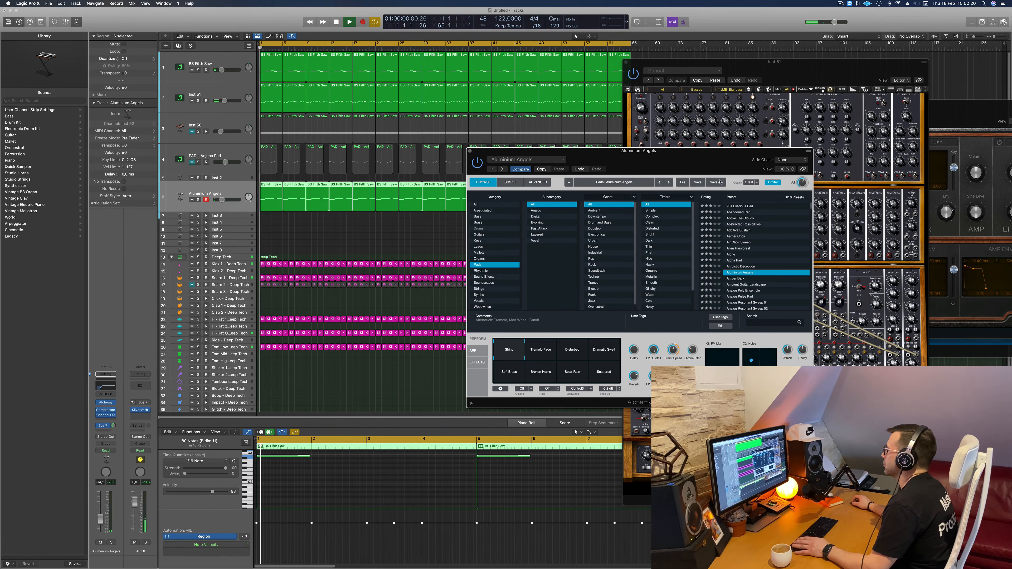
pyautogui.moveTo(680, 168); pyautogui.dragTo(663, 117)
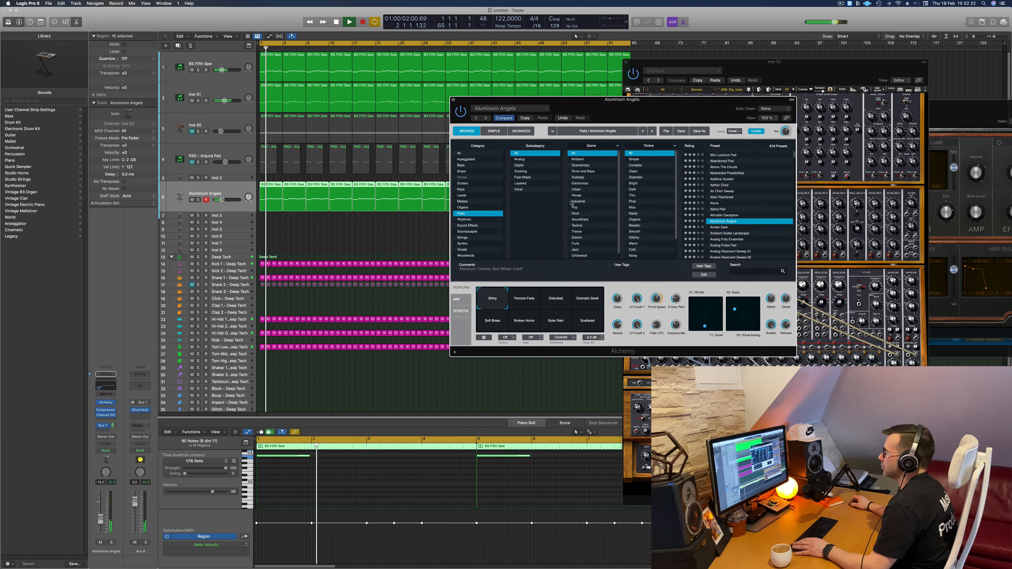
pyautogui.scroll(-2, 571, 203)
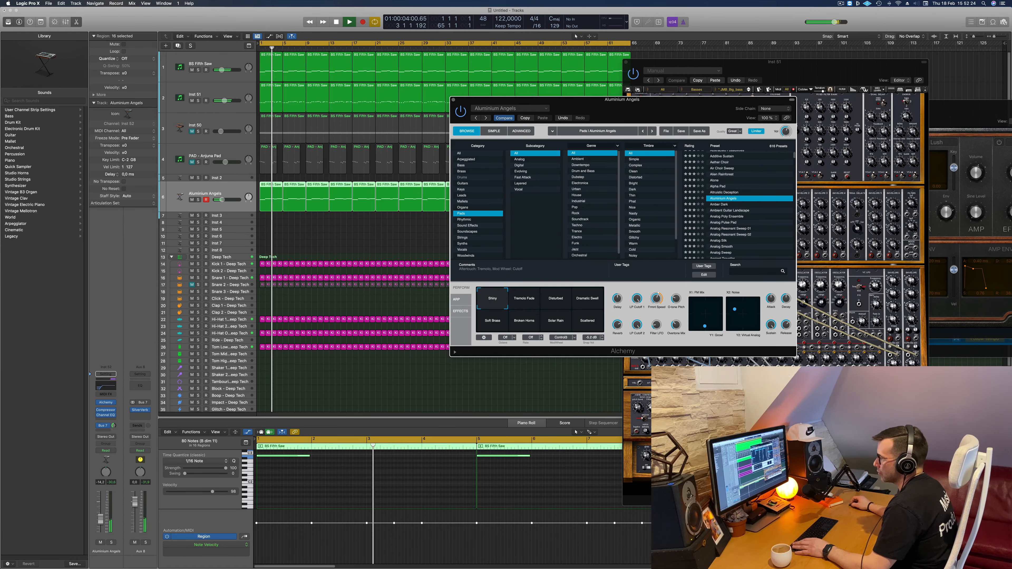
pyautogui.click(613, 482)
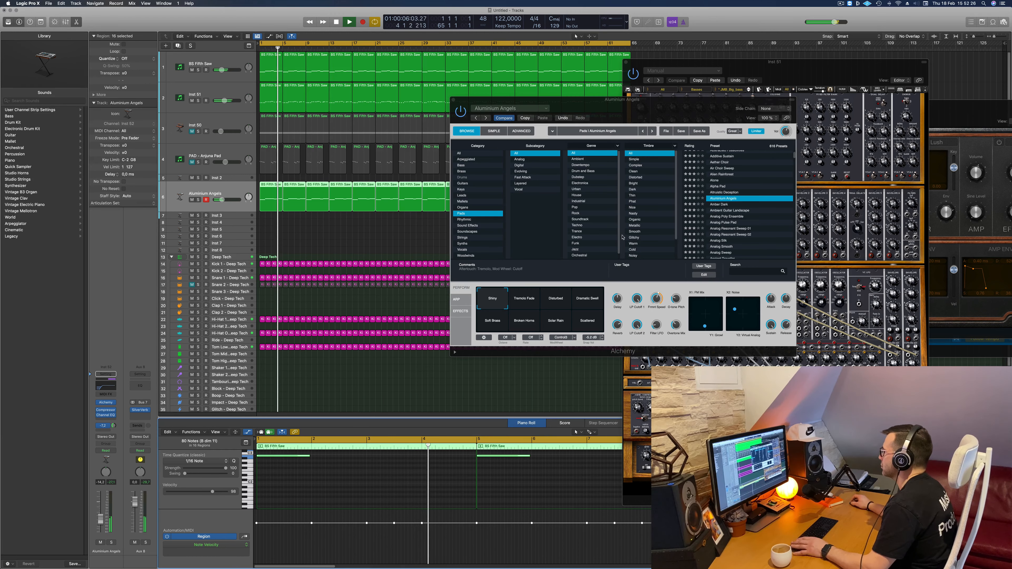
pyautogui.moveTo(703, 111); pyautogui.dragTo(641, 109)
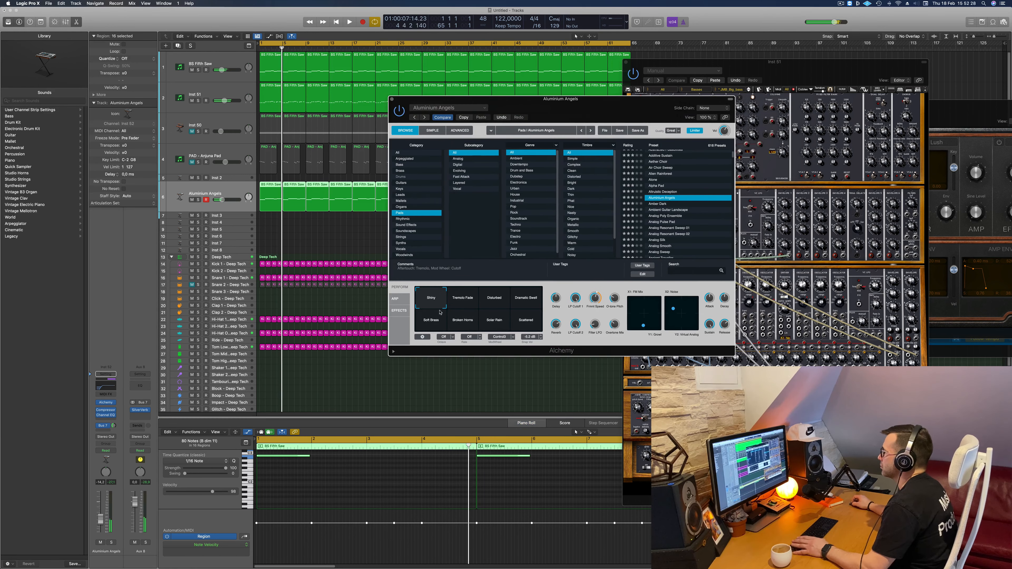
# - Audition the Aluminium Angels snapshots one after another, from Tremolo Fade through to Scattered
pyautogui.click(466, 299)
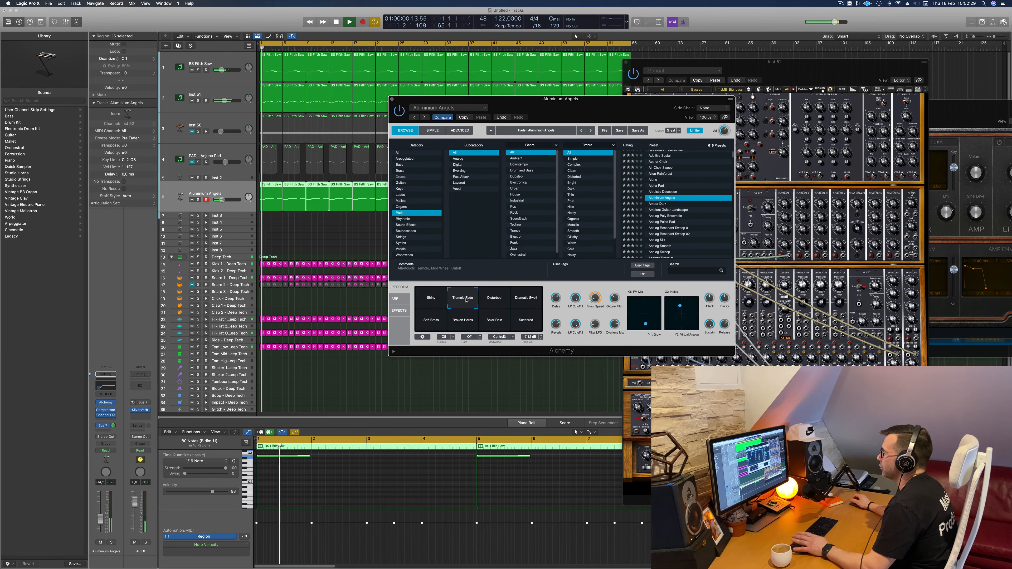
pyautogui.click(493, 303)
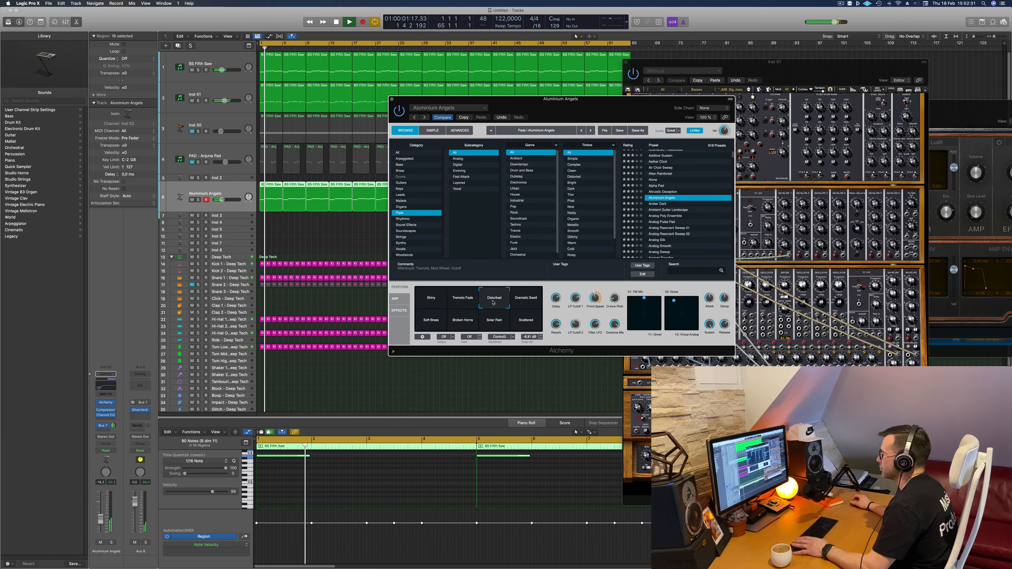
pyautogui.click(522, 303)
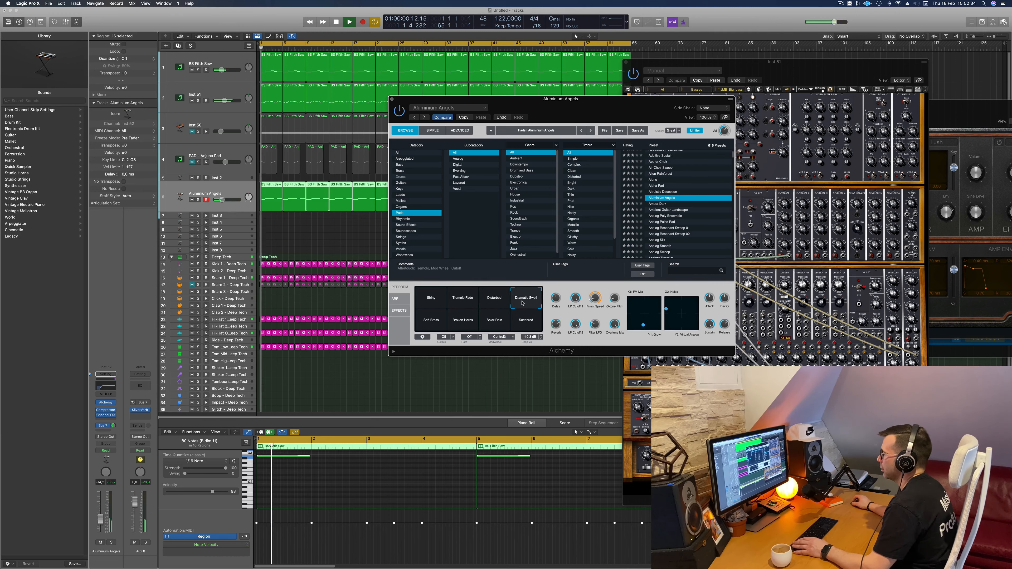
pyautogui.click(437, 323)
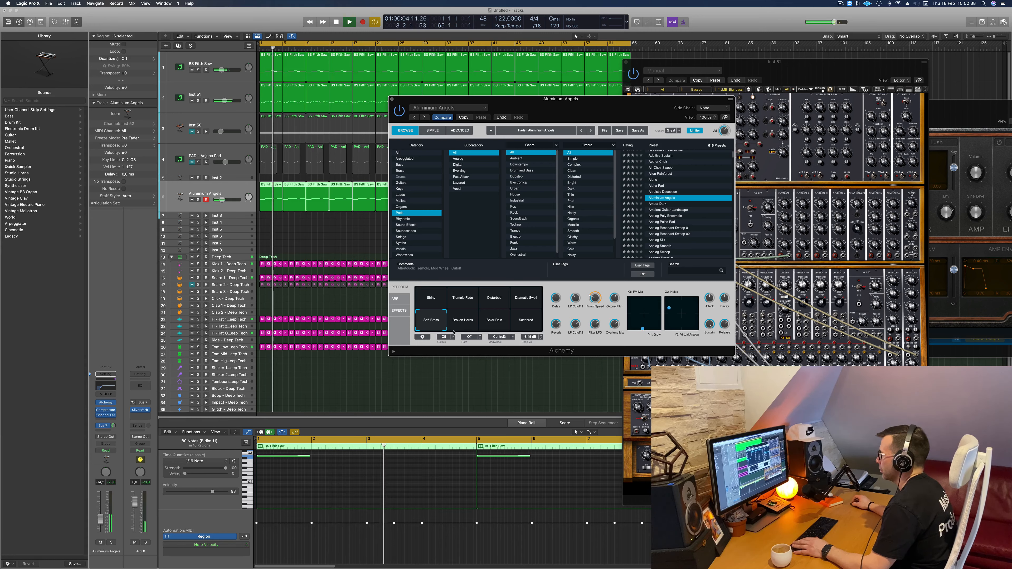
pyautogui.click(471, 324)
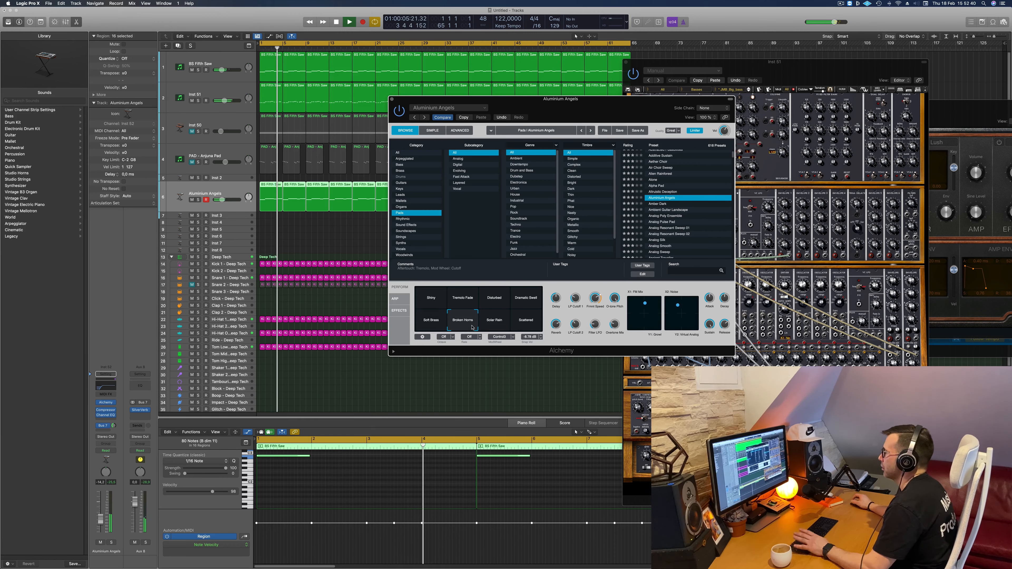
pyautogui.click(496, 324)
pyautogui.click(516, 324)
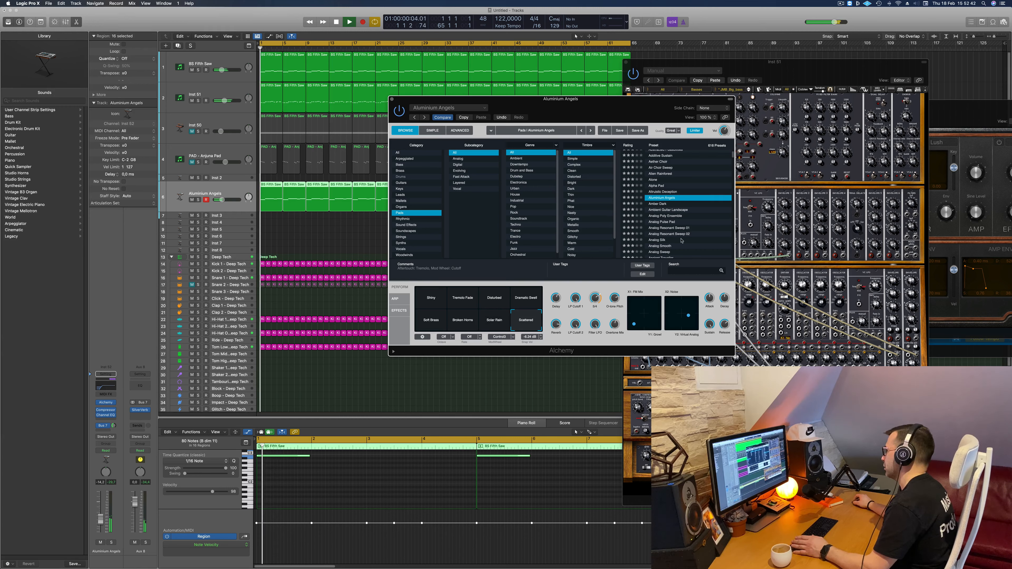
# - Browse further through the pad presets and try out Artificial and Ashes Of Time
pyautogui.scroll(-4, 701, 224)
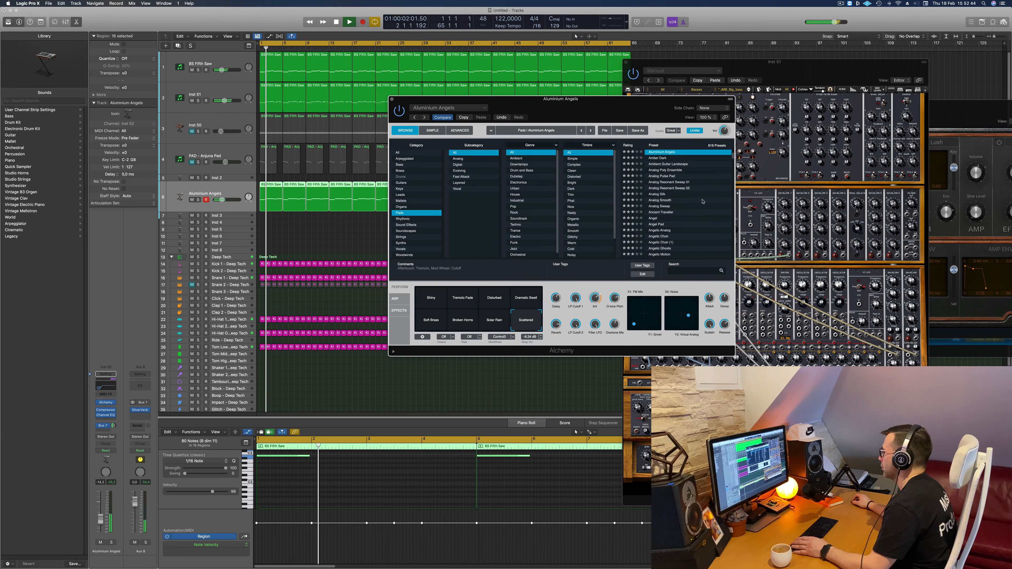
pyautogui.scroll(-2, 695, 209)
pyautogui.scroll(-3, 710, 212)
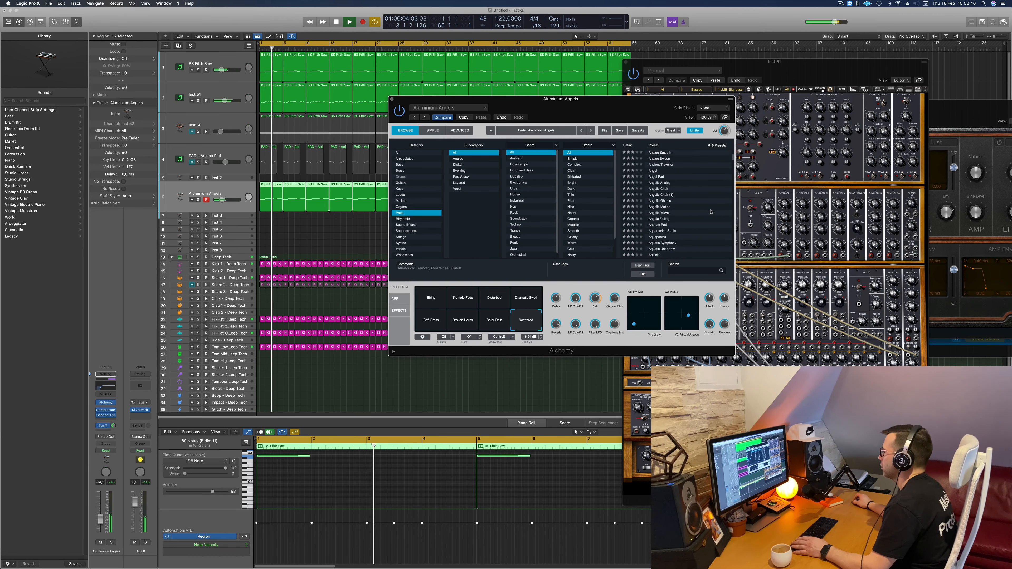
pyautogui.scroll(-1, 711, 209)
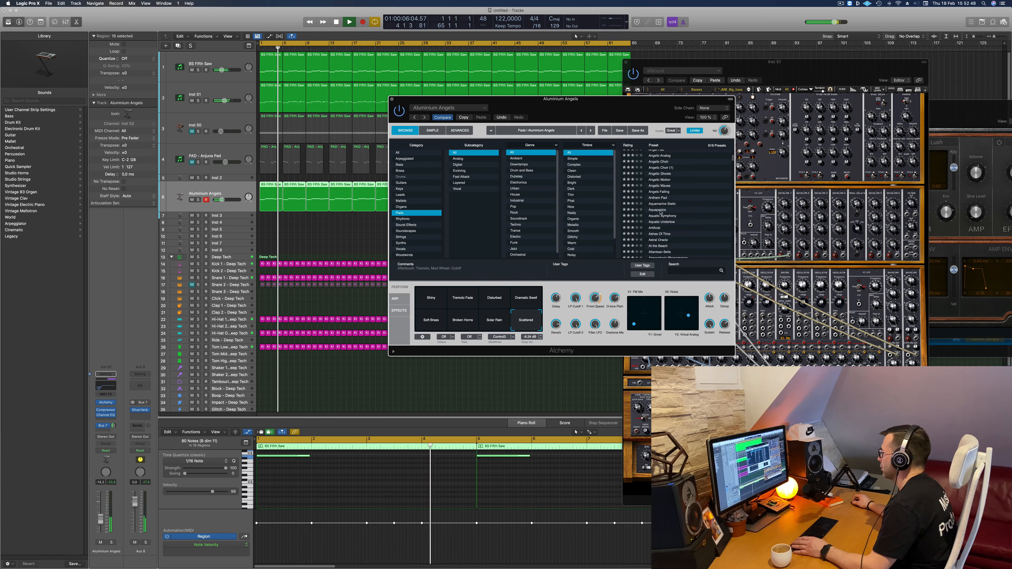
pyautogui.scroll(-2, 699, 208)
pyautogui.scroll(-1, 701, 212)
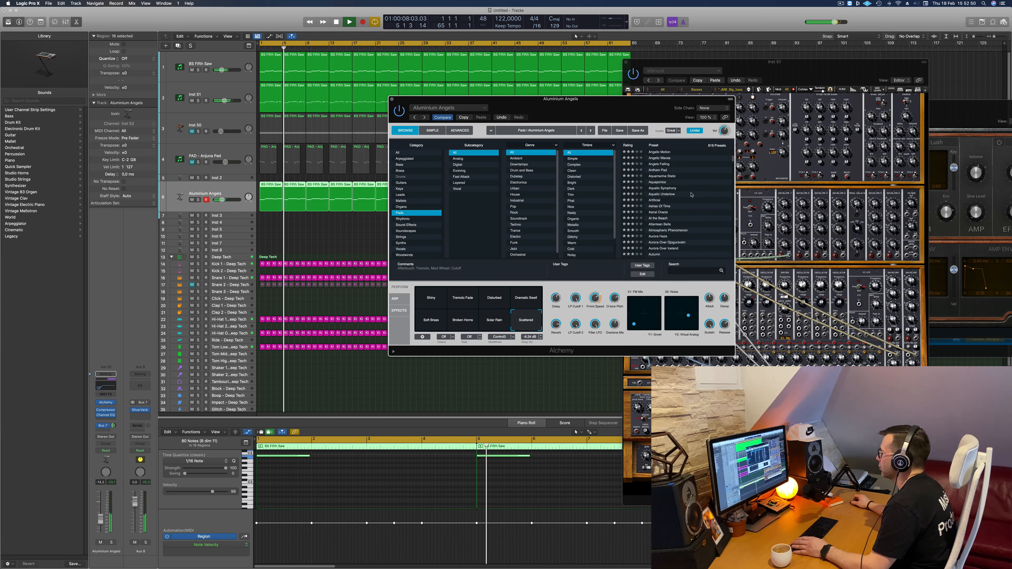
pyautogui.click(654, 201)
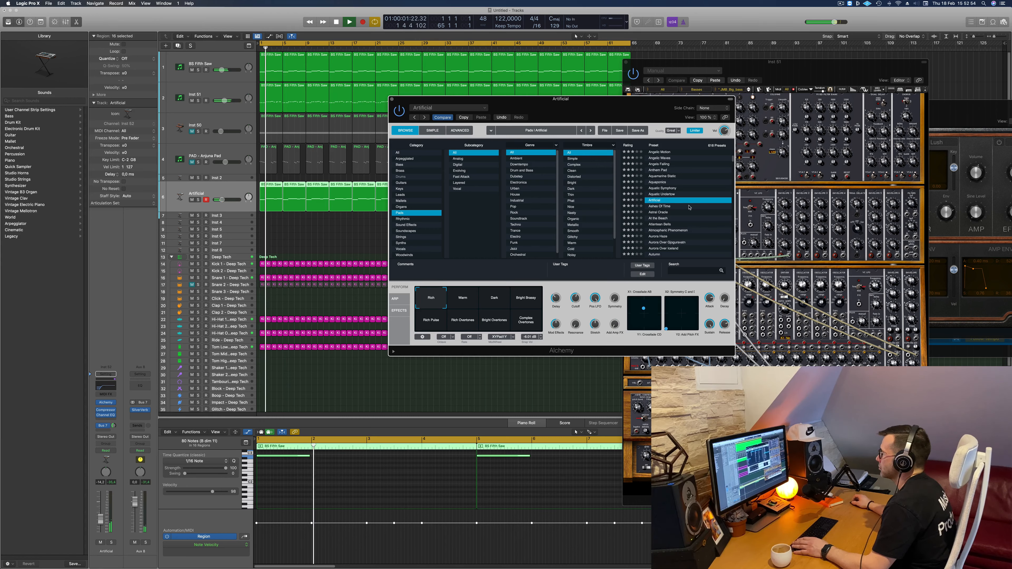
pyautogui.click(659, 206)
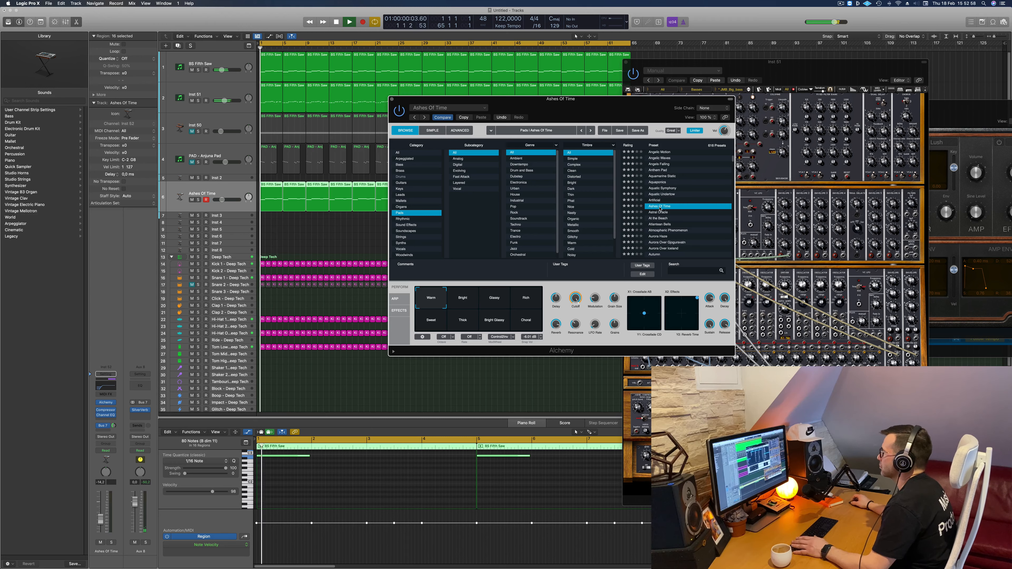
pyautogui.moveTo(592, 109); pyautogui.dragTo(596, 133)
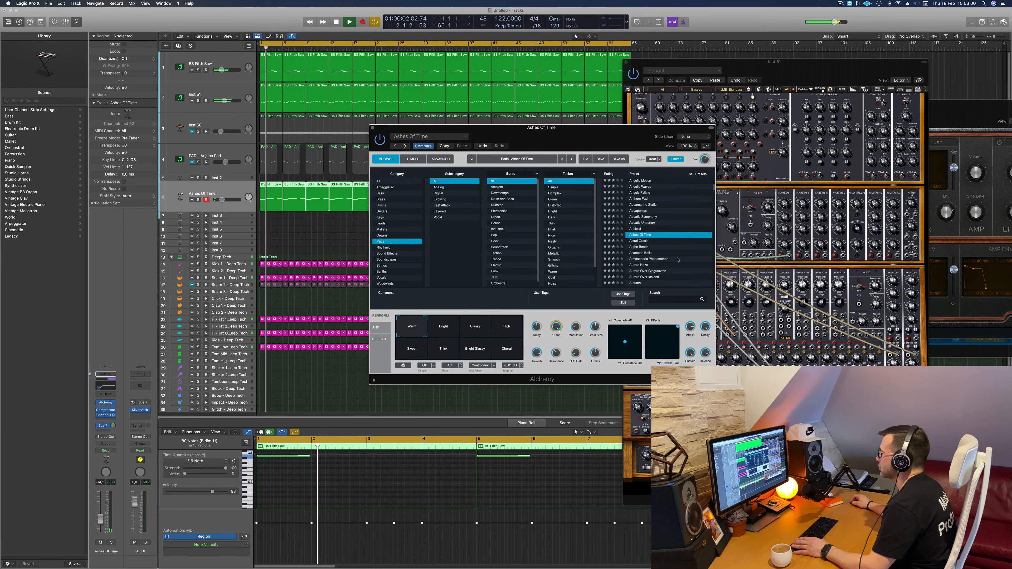
# - Load the Astral Oracle preset and audition its Sweet Swell, Thick, Warm, Bright and Thin snapshots
pyautogui.click(641, 241)
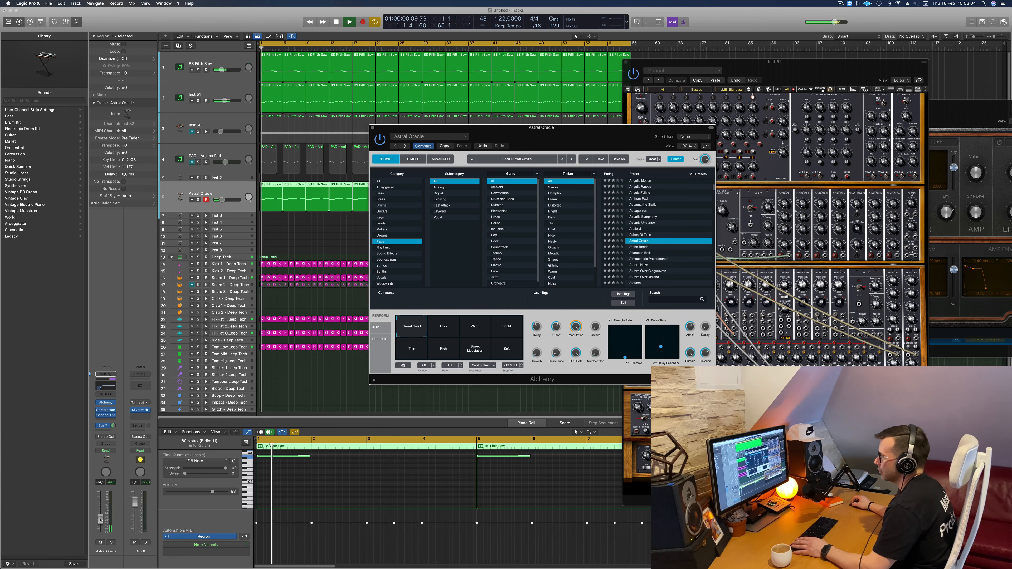
pyautogui.click(414, 328)
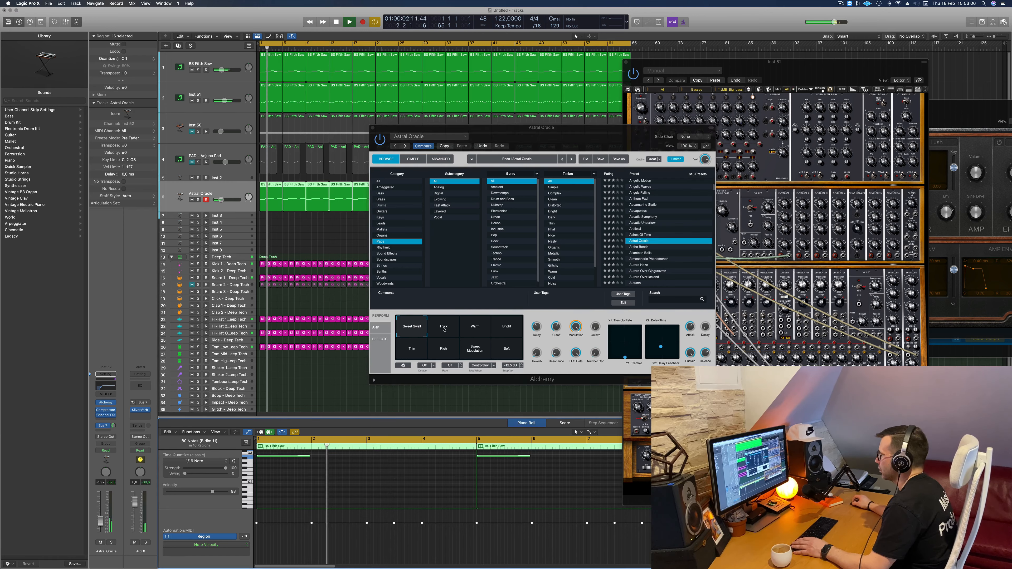
pyautogui.click(444, 329)
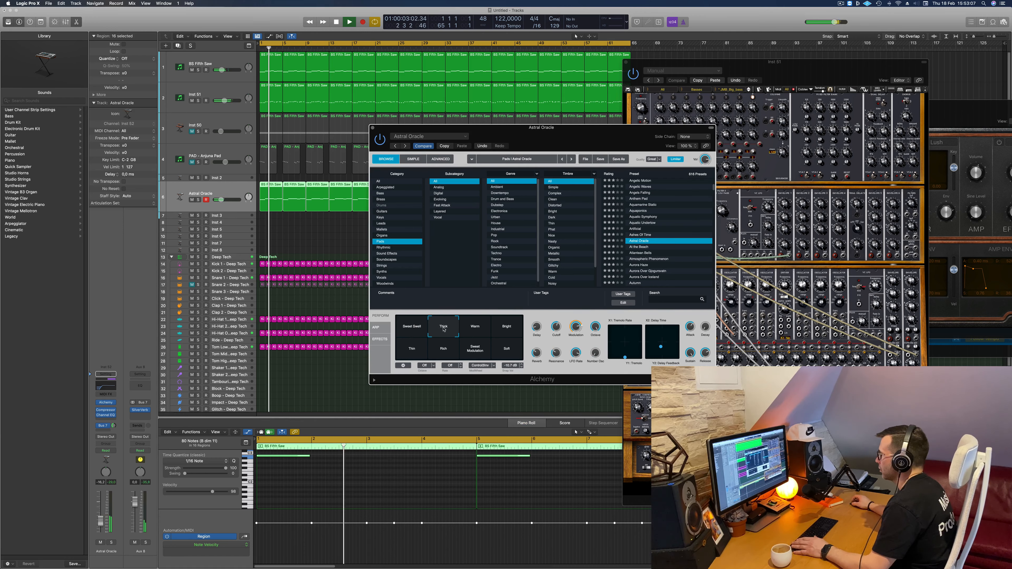
pyautogui.click(477, 328)
pyautogui.click(507, 328)
pyautogui.click(406, 352)
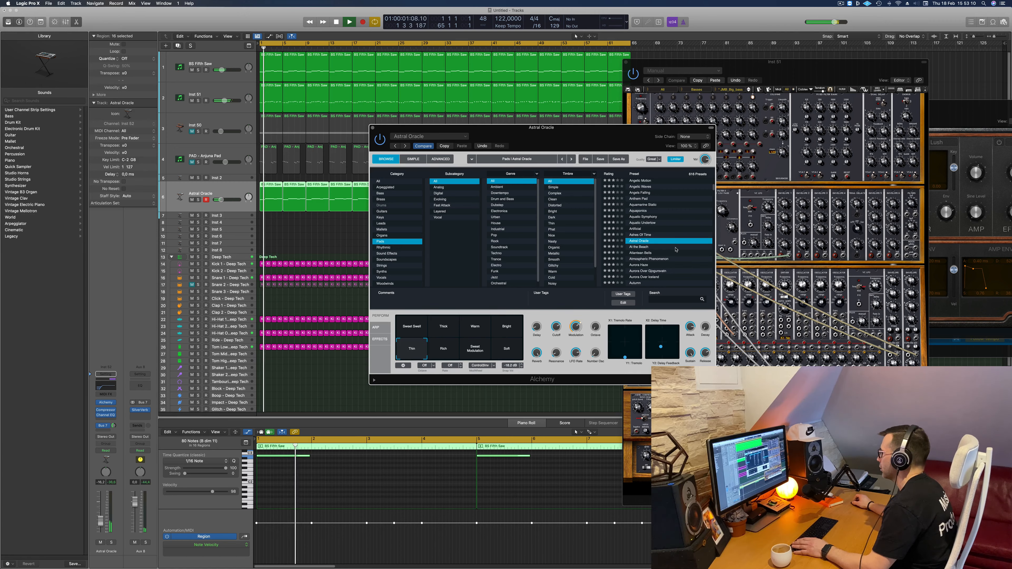
# - Load the Aurora Over Gjogurvatn pad preset and close the Alchemy window
pyautogui.scroll(-2, 676, 249)
pyautogui.click(657, 249)
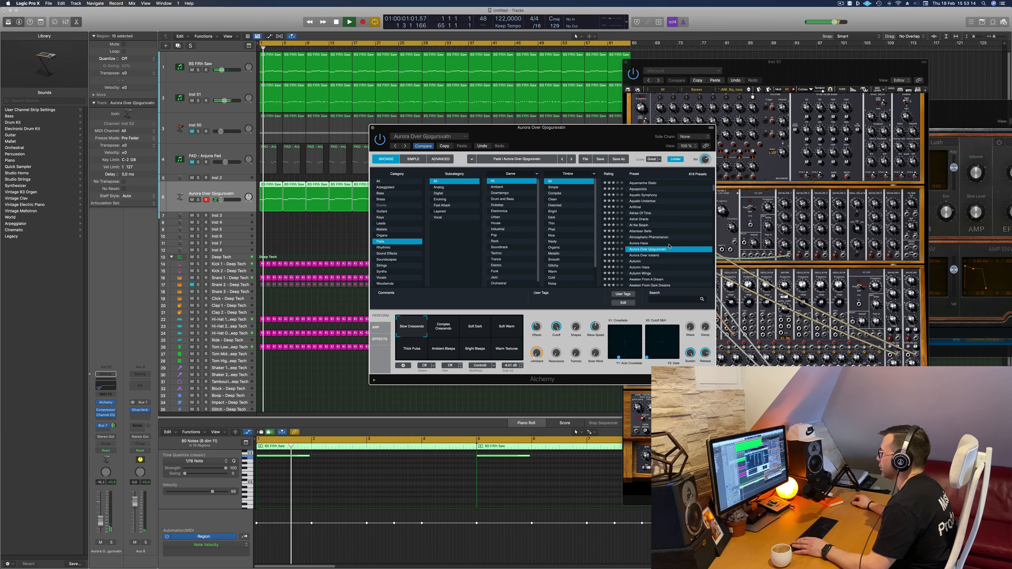
pyautogui.scroll(-3, 664, 247)
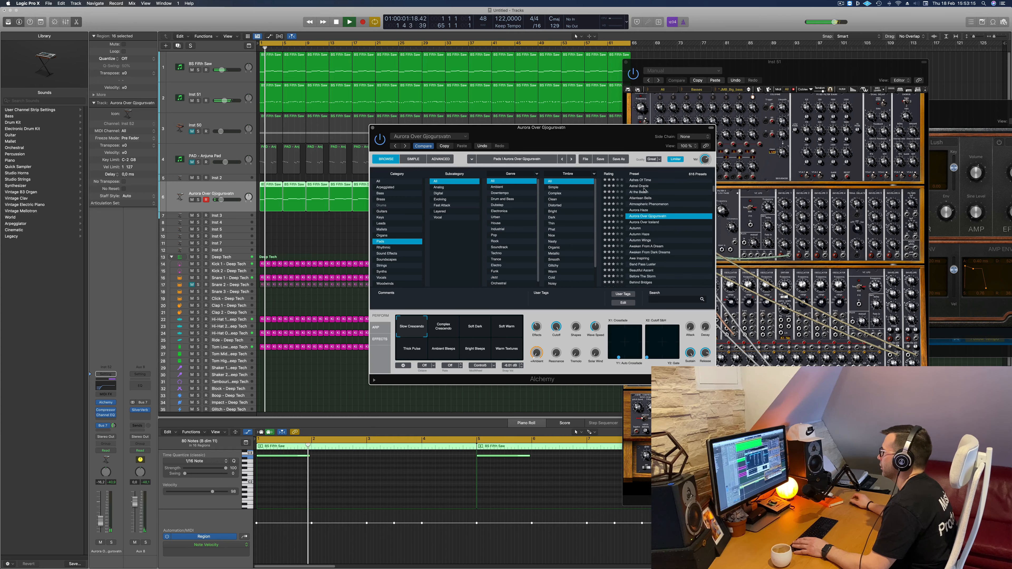
pyautogui.click(373, 128)
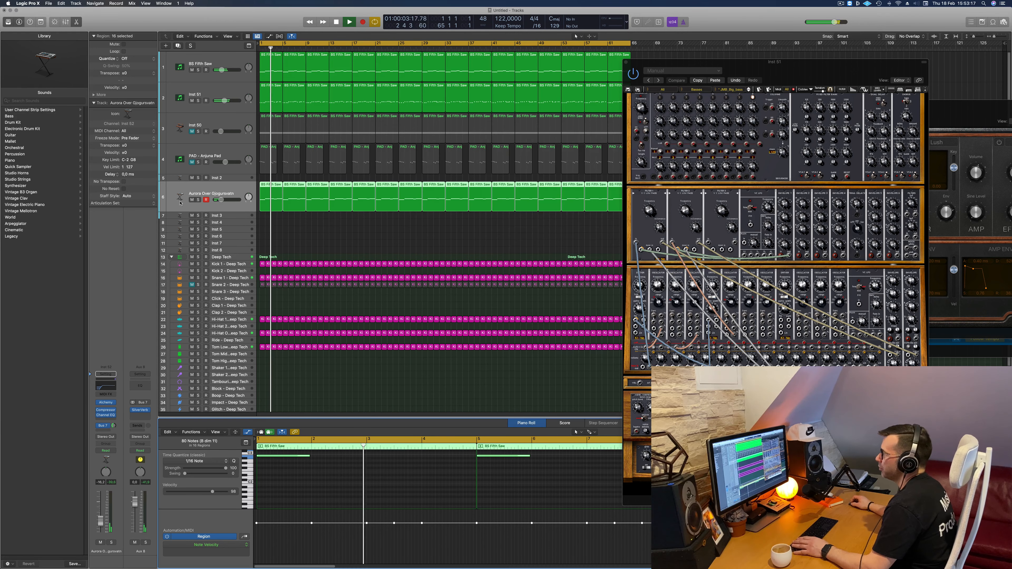
# - Replace the Alchemy instrument on the Aurora Over Gjogurvatn track with a stereo Arturia CS-80V2
pyautogui.click(113, 403)
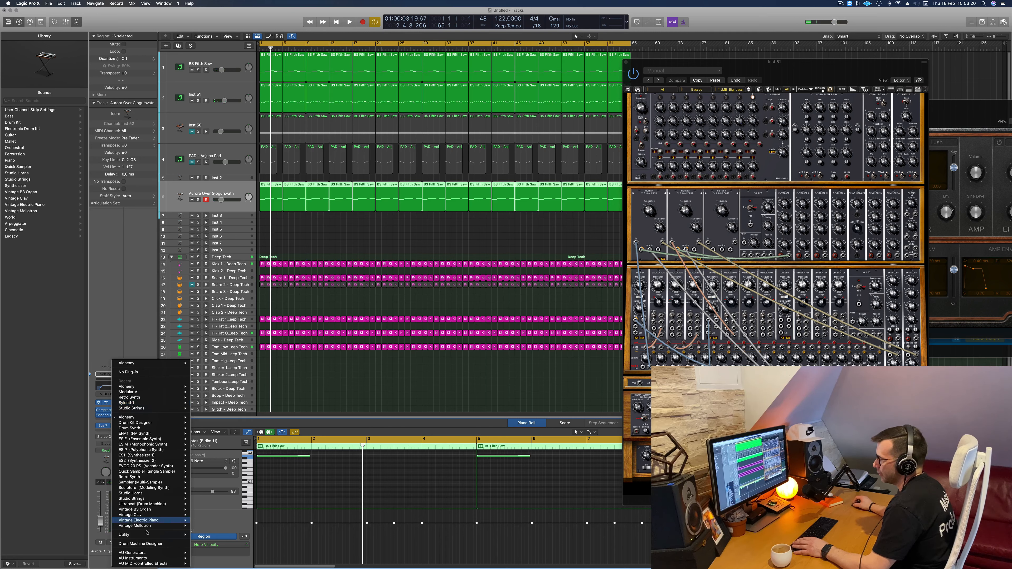
pyautogui.moveTo(146, 561)
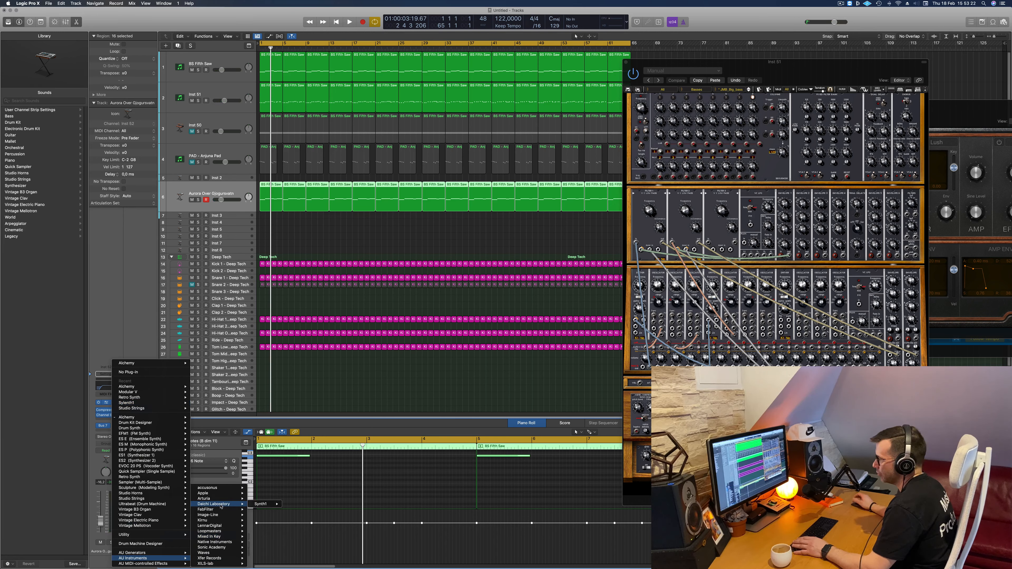
pyautogui.moveTo(217, 515)
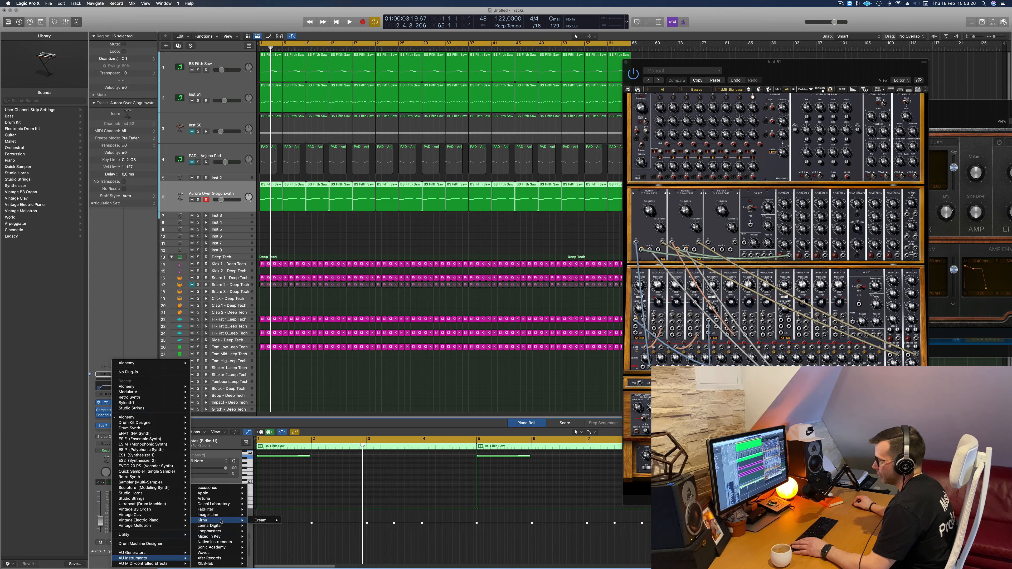
pyautogui.moveTo(220, 555)
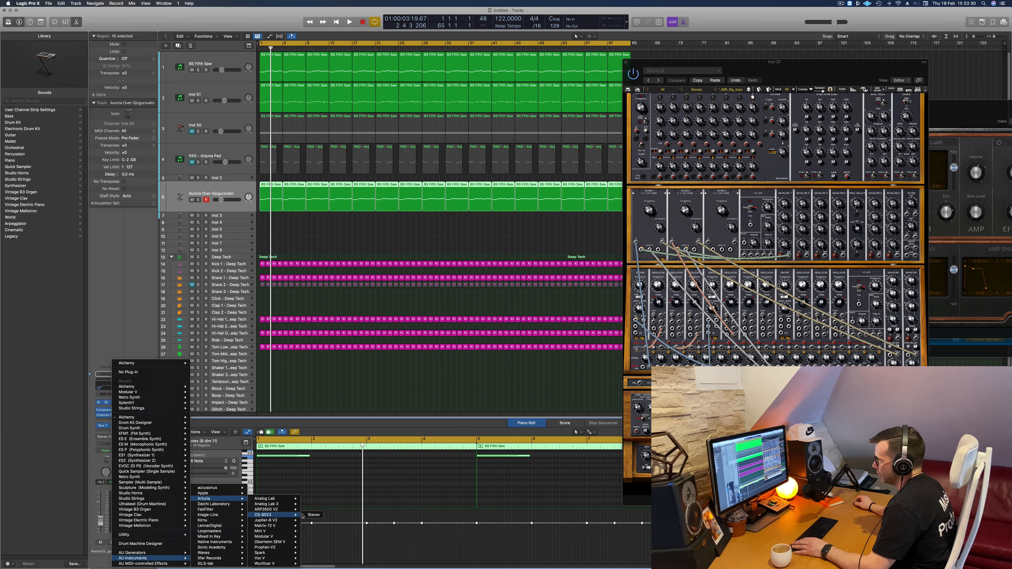
pyautogui.click(313, 515)
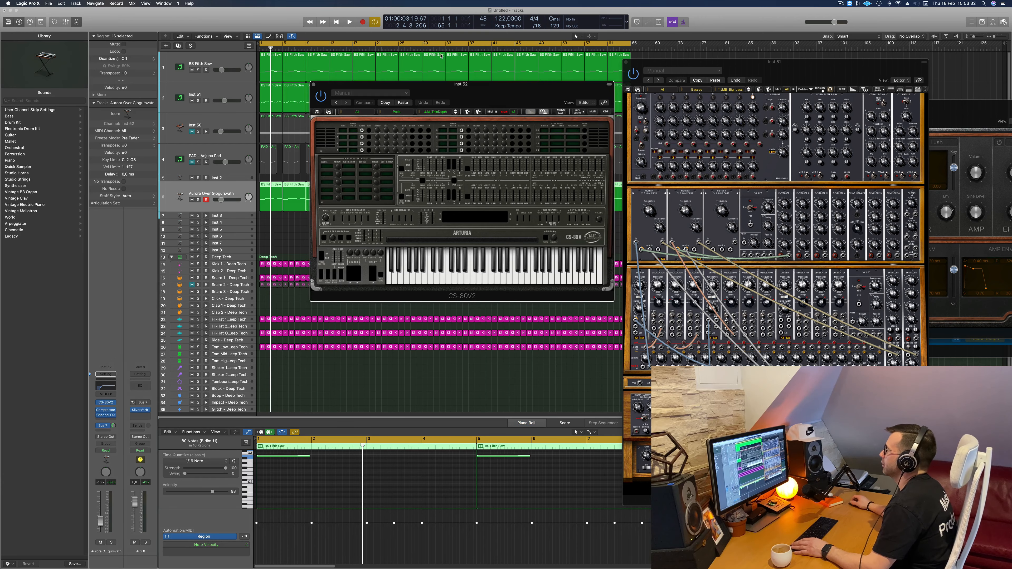
pyautogui.click(415, 102)
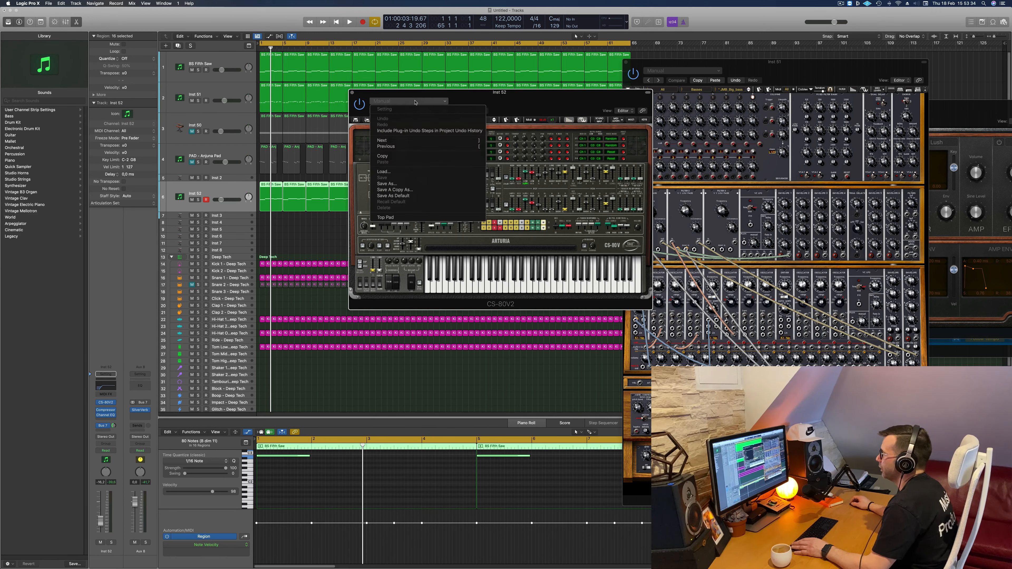
pyautogui.click(547, 115)
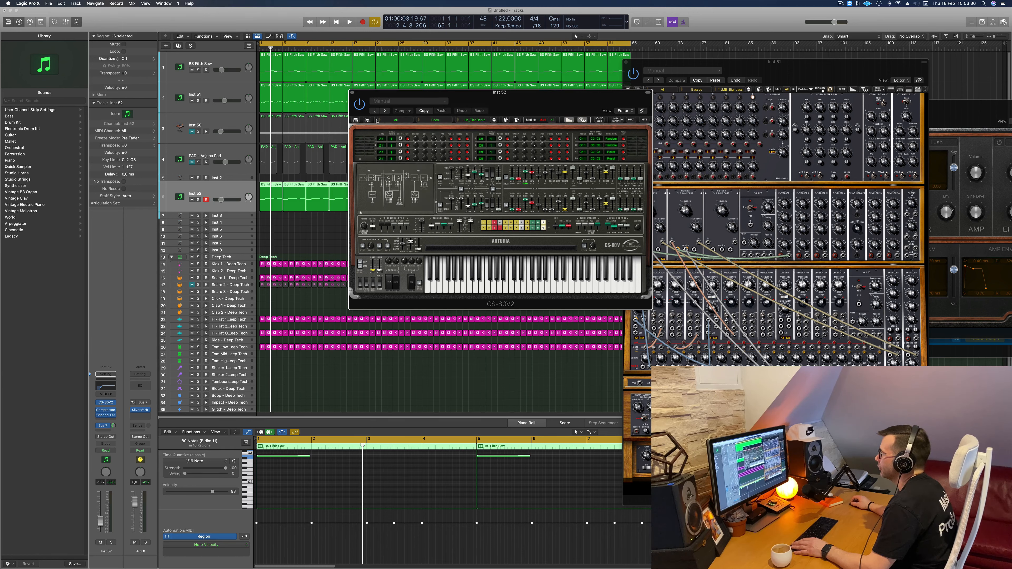
# - Load the D.D_Creep preset from the Pads category of all banks and audition it with the Inst 52 channel volume lowered
pyautogui.click(380, 120)
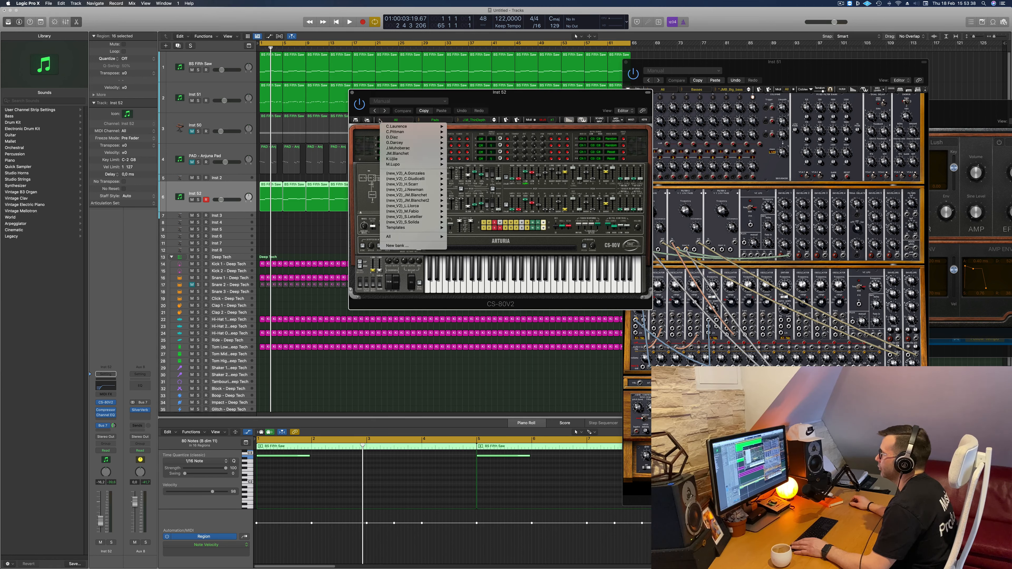
pyautogui.moveTo(403, 238)
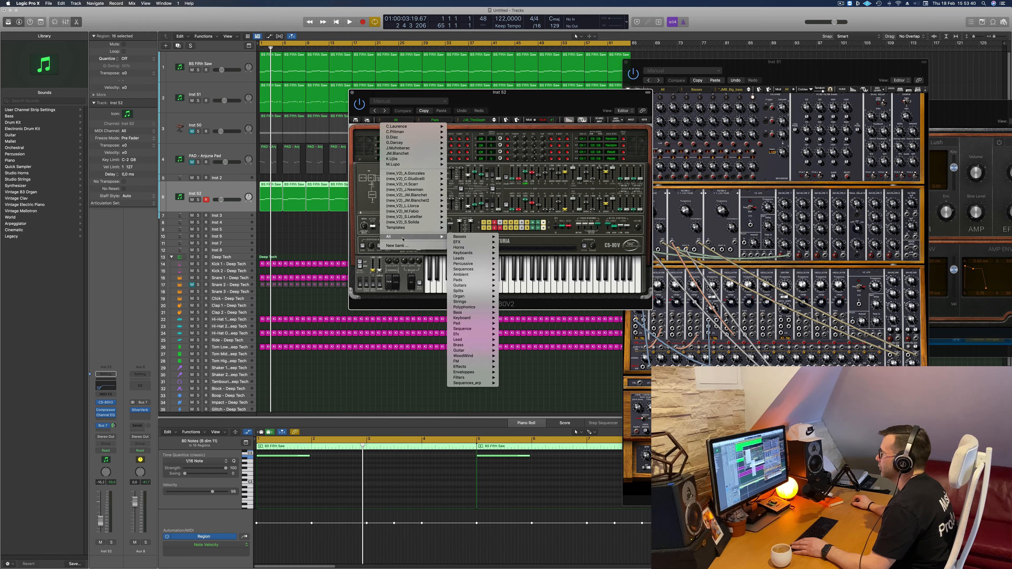
pyautogui.moveTo(494, 259)
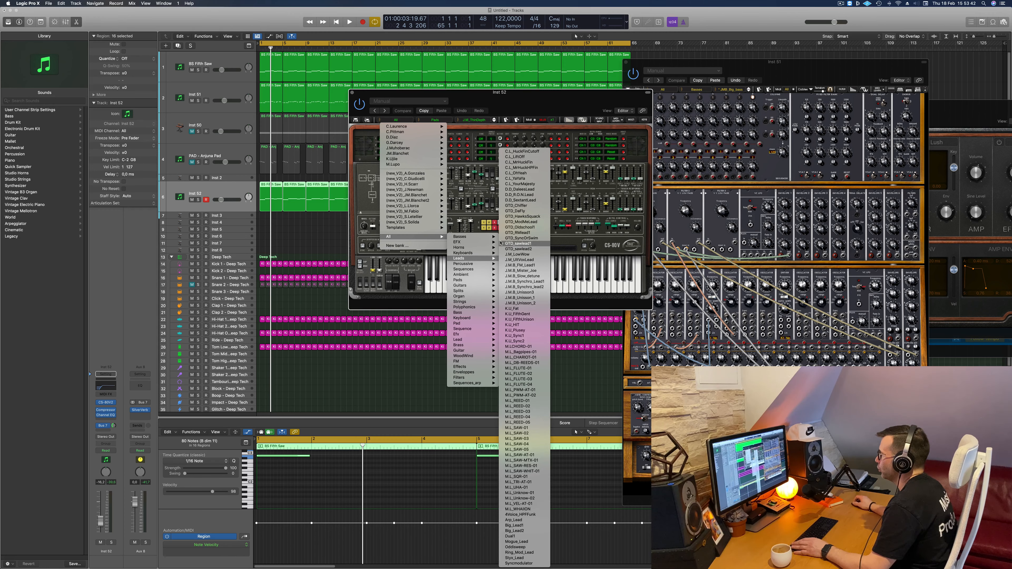
pyautogui.moveTo(470, 303)
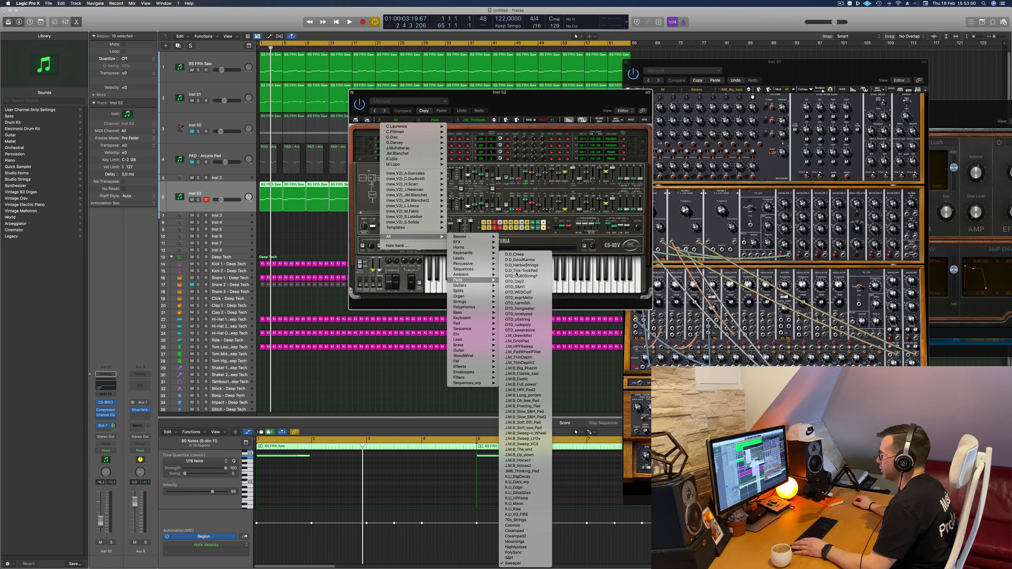
pyautogui.click(530, 253)
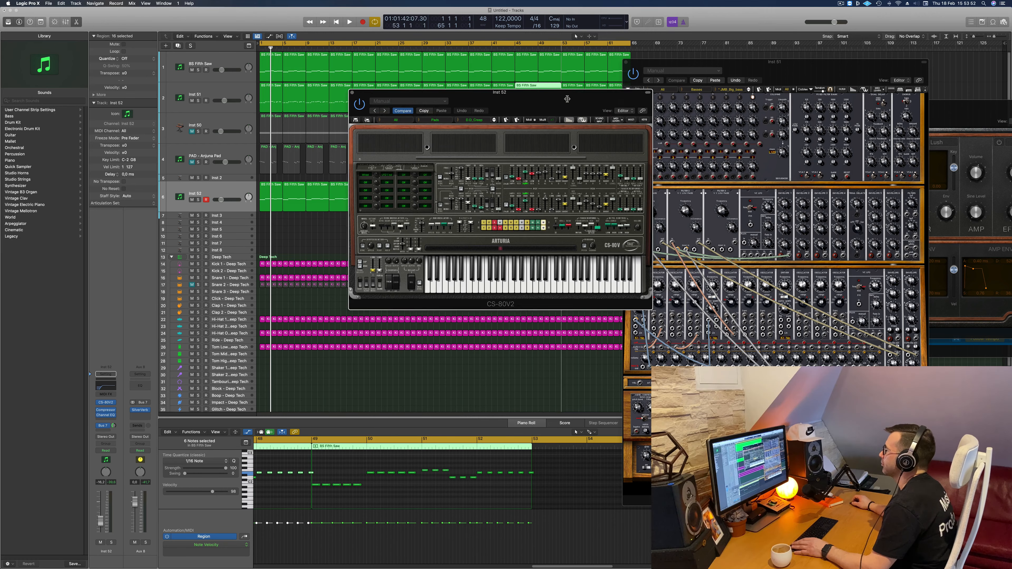
pyautogui.moveTo(559, 100); pyautogui.dragTo(574, 165)
pyautogui.press('space')
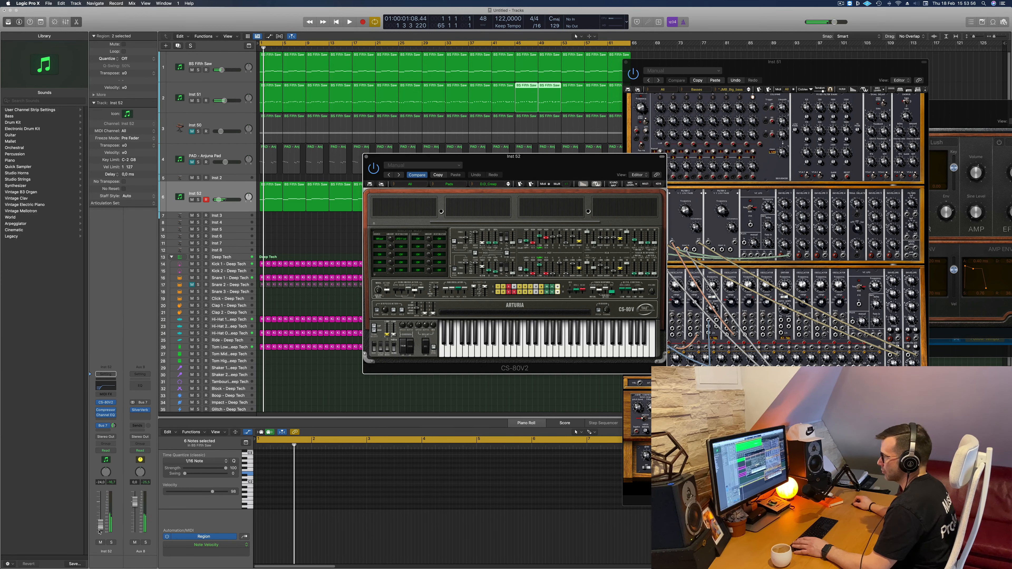
pyautogui.click(99, 530)
pyautogui.press('space')
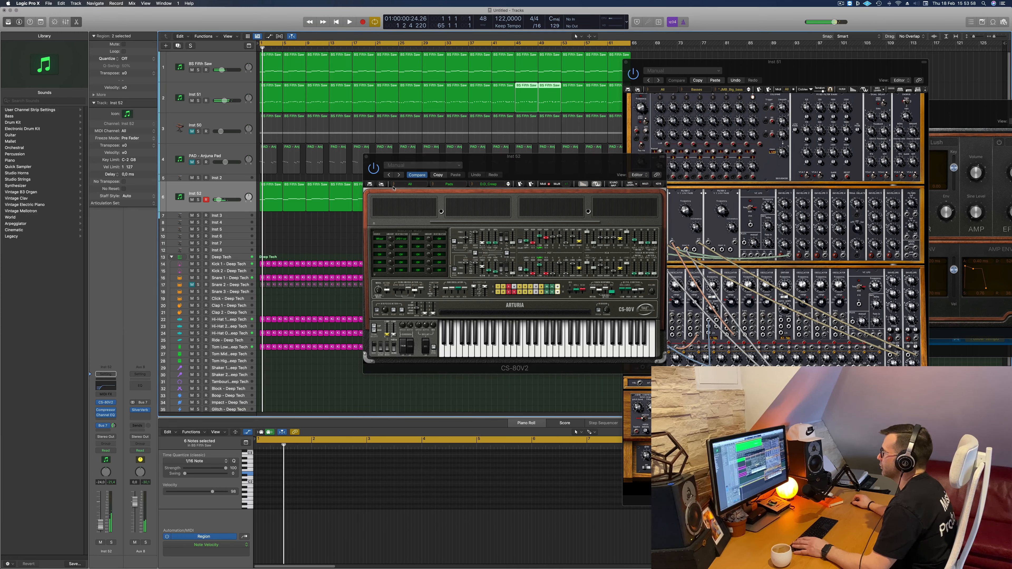
# - Step on through the GoodKarma and HerbieStrings pad presets during playback and select the regions on the Inst 52 track
pyautogui.click(507, 185)
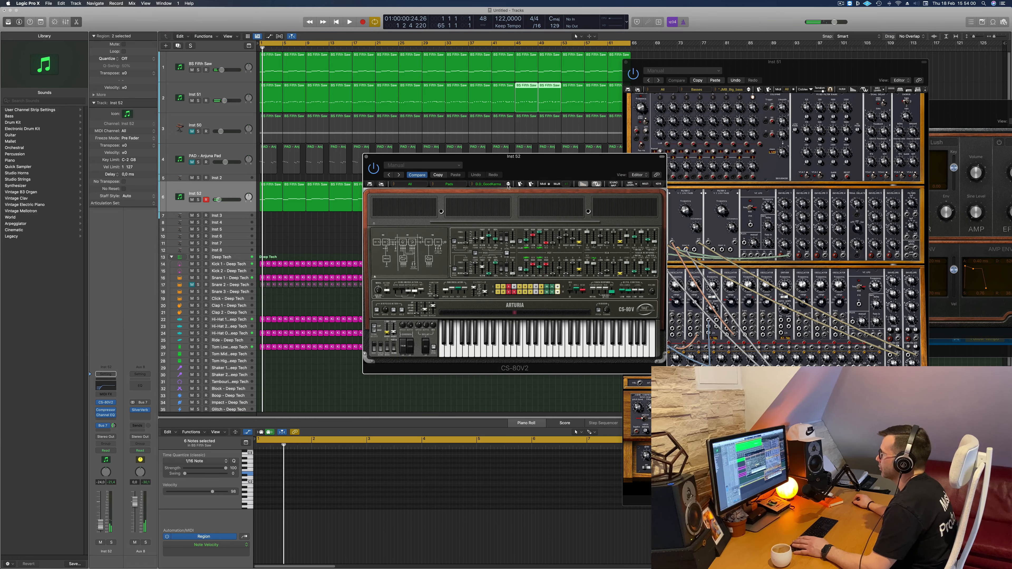
pyautogui.press('space')
pyautogui.moveTo(542, 172); pyautogui.dragTo(559, 170)
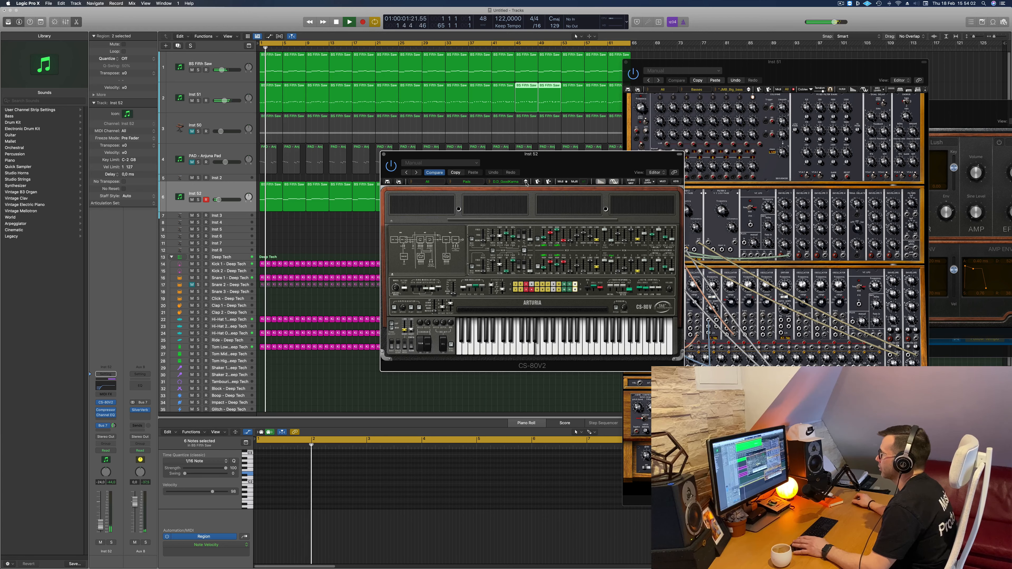
pyautogui.click(526, 184)
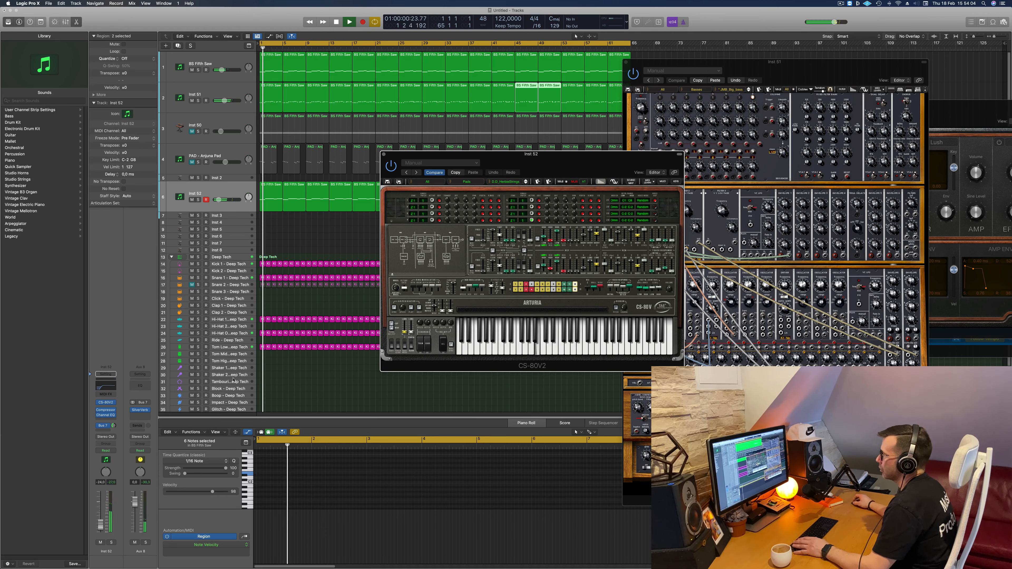
pyautogui.click(227, 197)
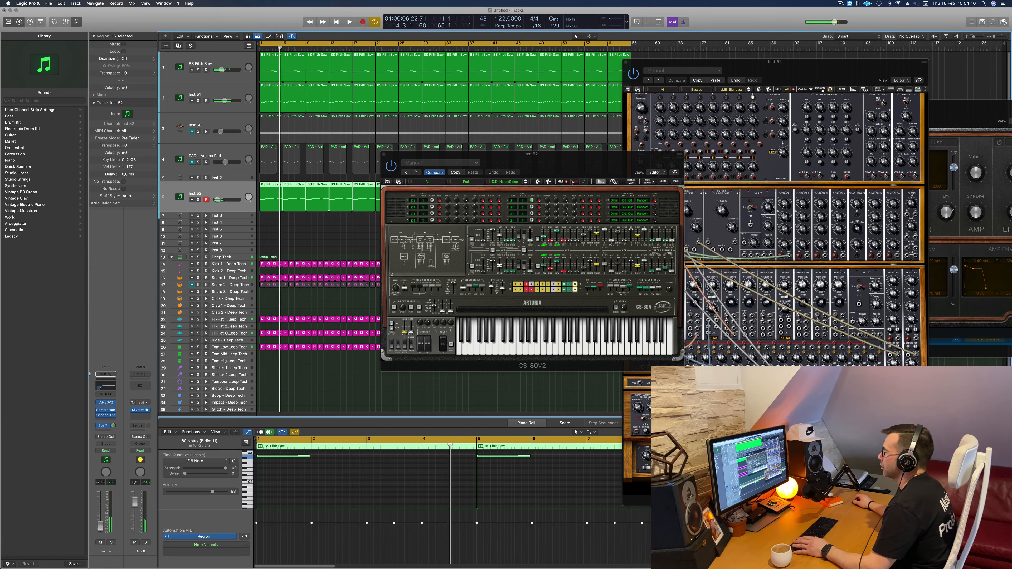
# - Advance to the Tick-TockPad preset and raise the Inst 52 channel volume slightly
pyautogui.moveTo(574, 163); pyautogui.dragTo(530, 194)
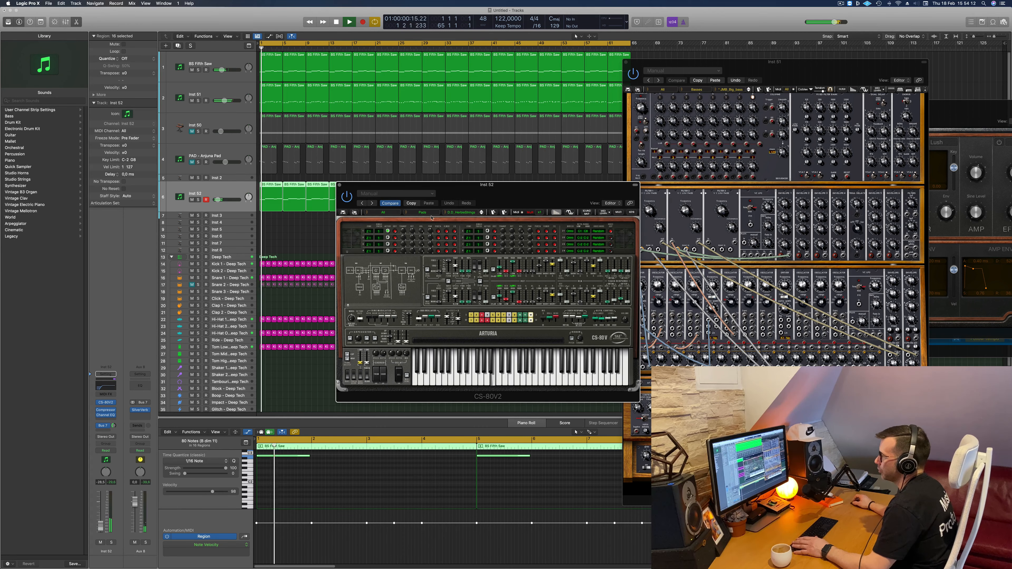
pyautogui.click(481, 213)
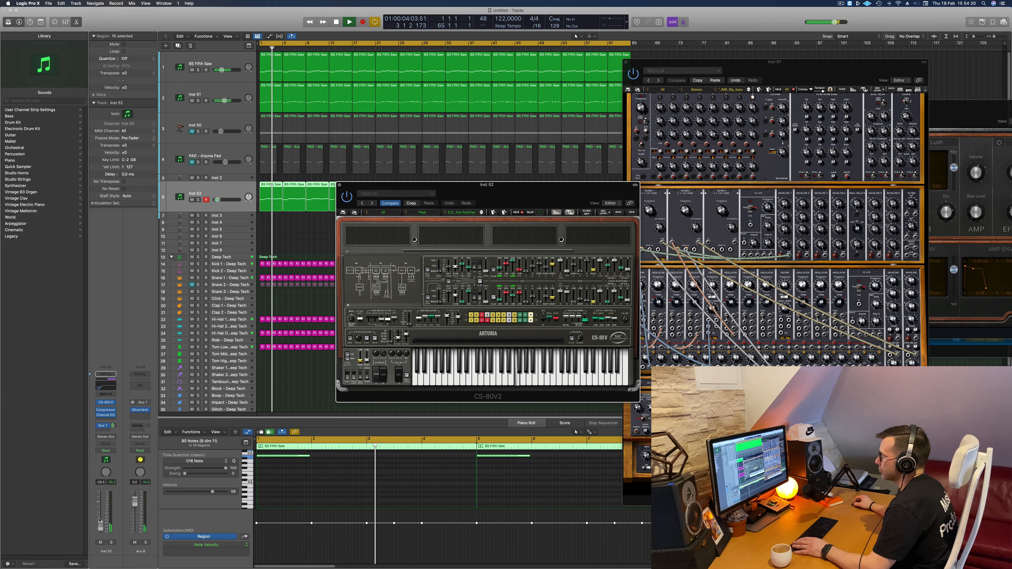
pyautogui.moveTo(101, 527); pyautogui.dragTo(100, 522)
pyautogui.moveTo(490, 200); pyautogui.dragTo(487, 199)
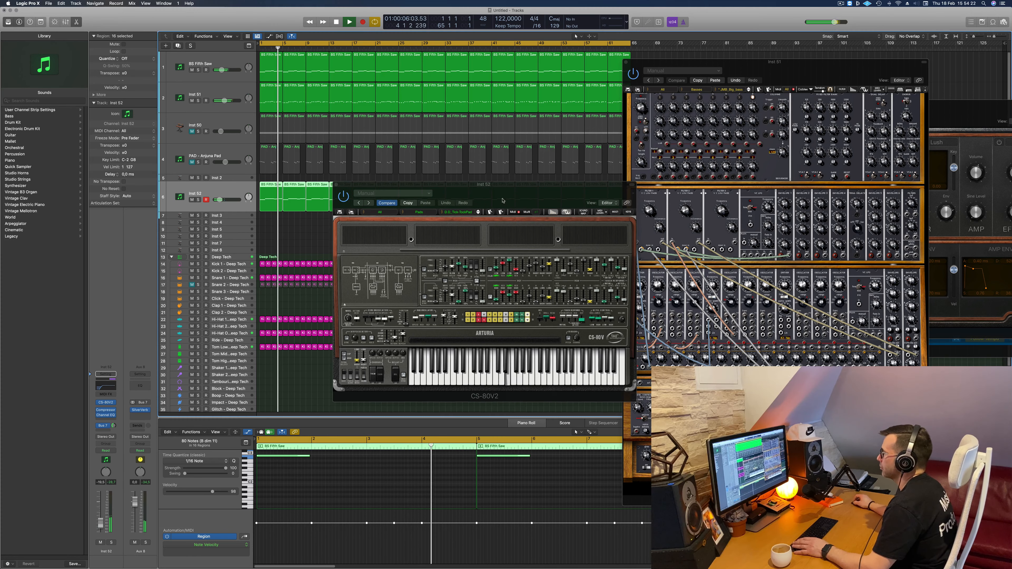
# - Audition the OTD pad presets one after another while the track plays
pyautogui.click(478, 214)
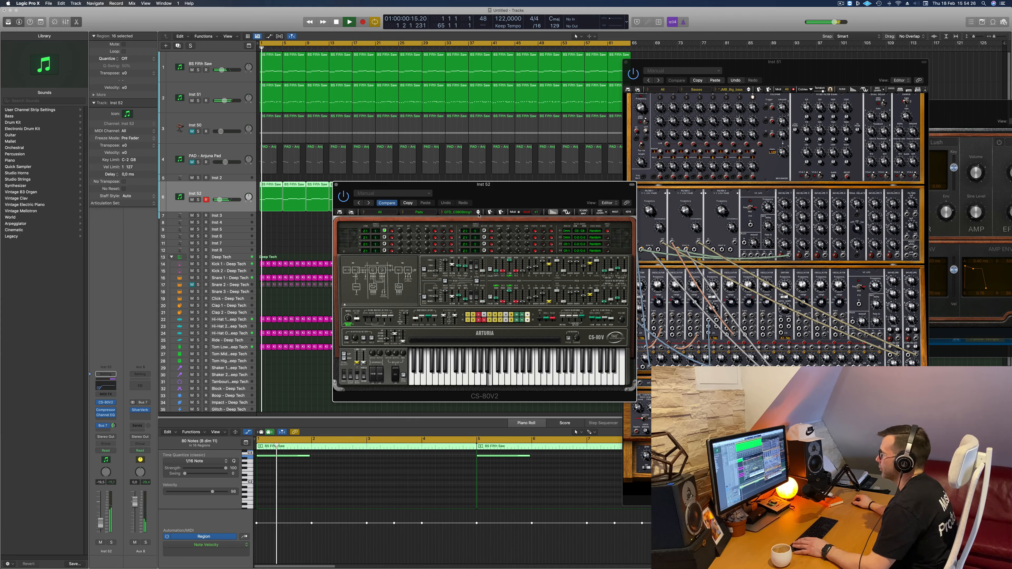
pyautogui.click(479, 214)
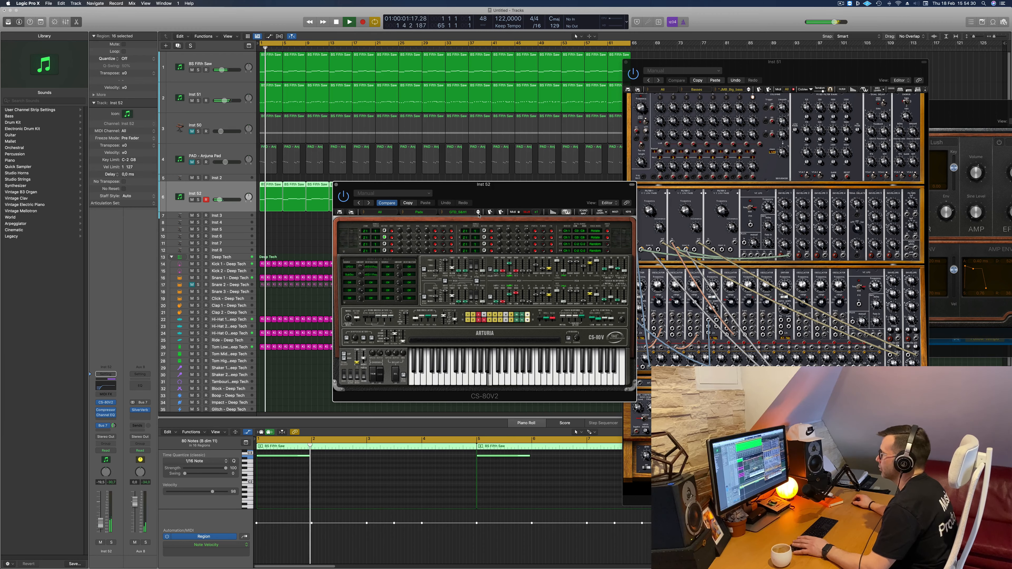
pyautogui.click(478, 214)
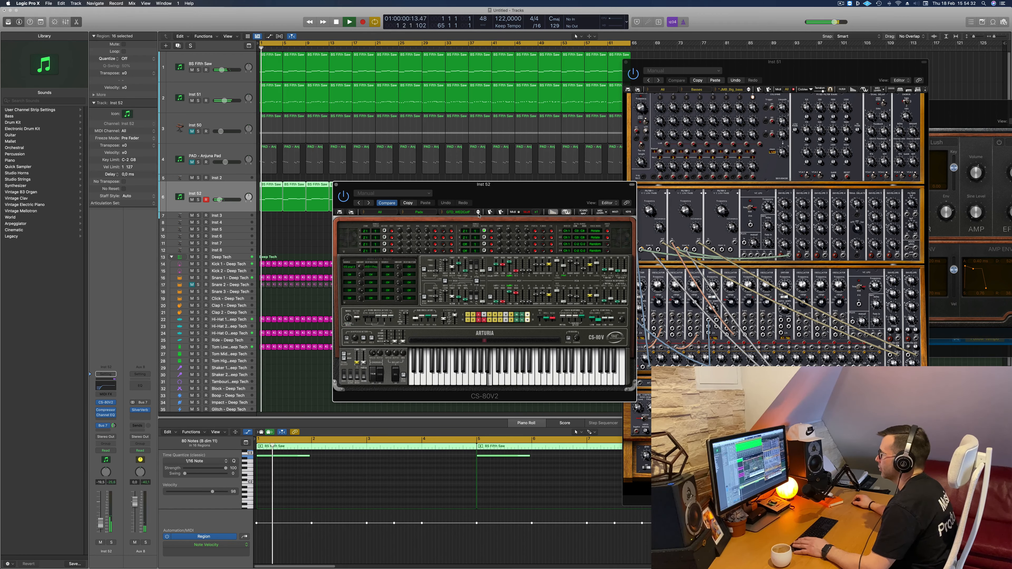
pyautogui.click(479, 214)
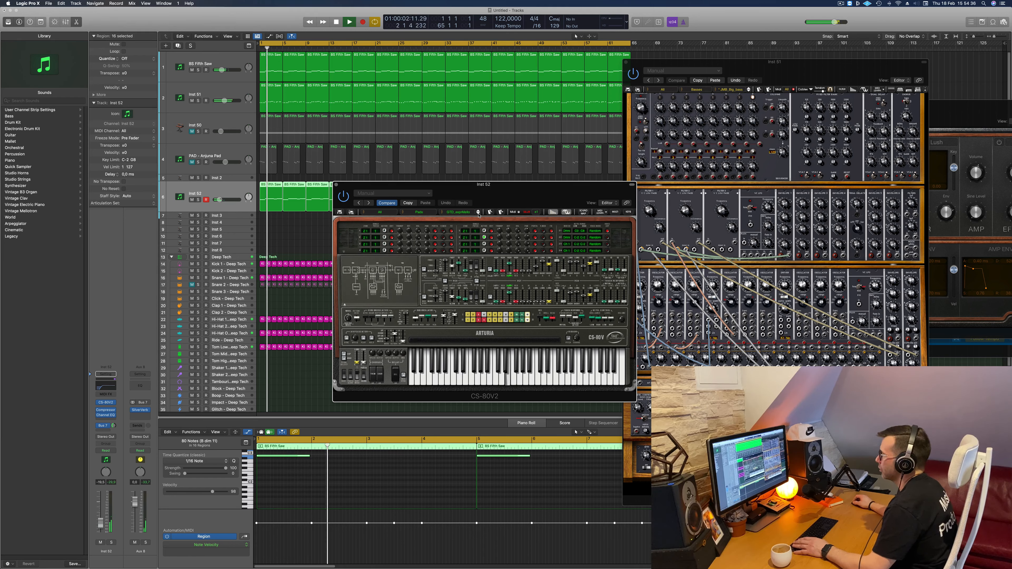
pyautogui.click(478, 214)
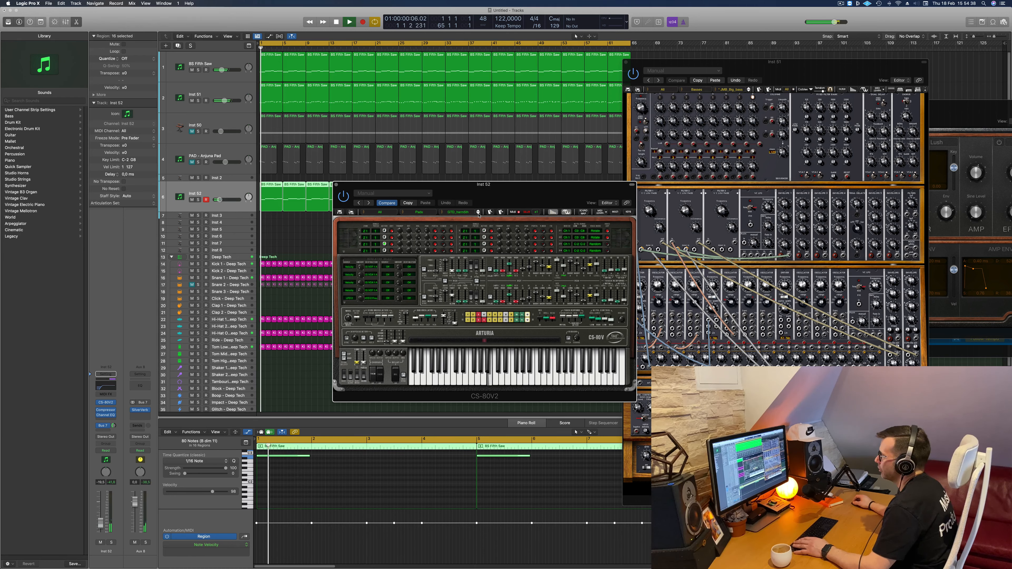
pyautogui.click(479, 214)
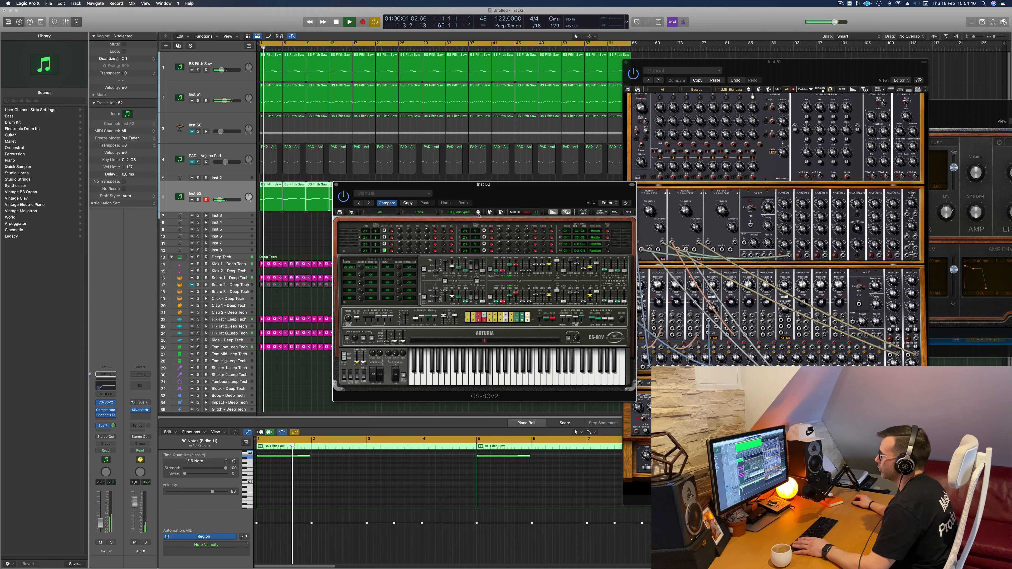
pyautogui.click(479, 214)
pyautogui.click(479, 214)
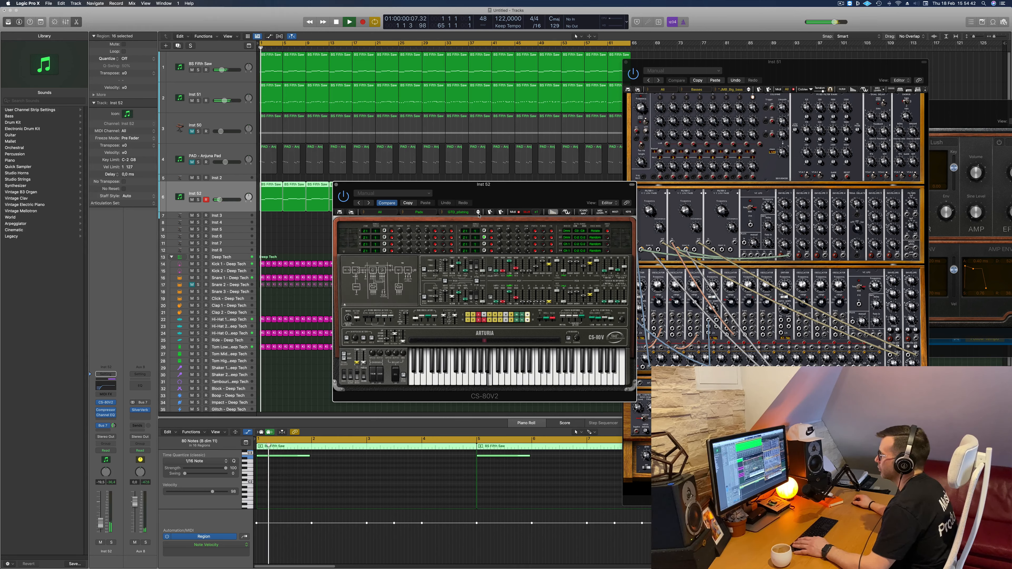
pyautogui.click(478, 214)
pyautogui.click(479, 214)
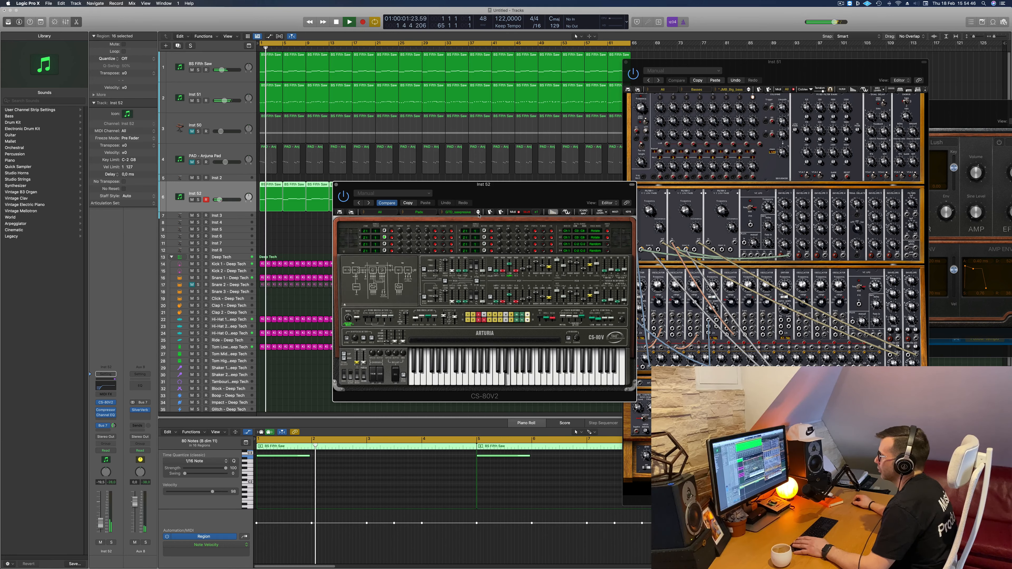
# - Audition the J.M pad presets in order, from GreenMist through HPFSweep and PadWheelFilter to ThinDepth
pyautogui.click(478, 214)
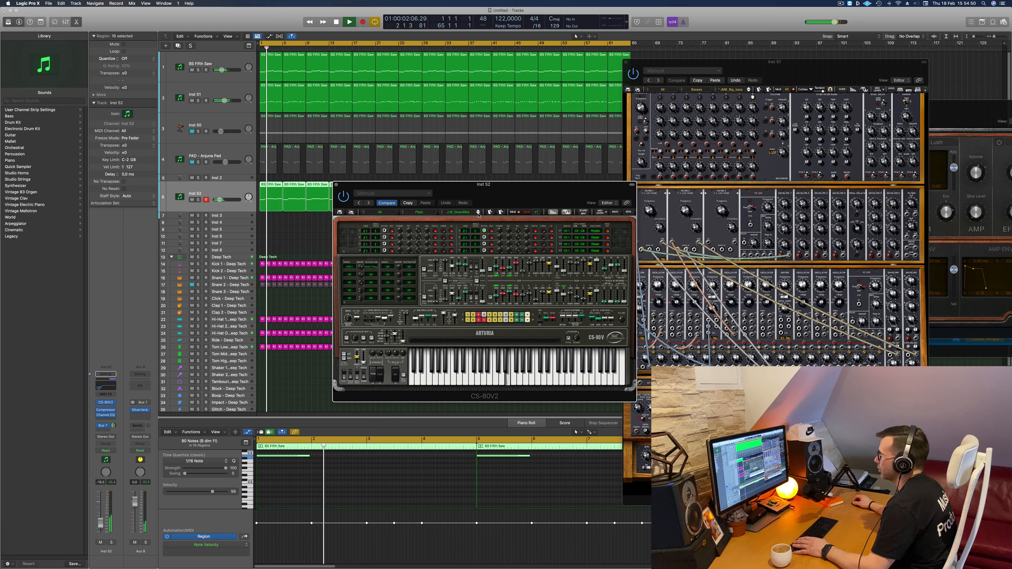
pyautogui.click(479, 214)
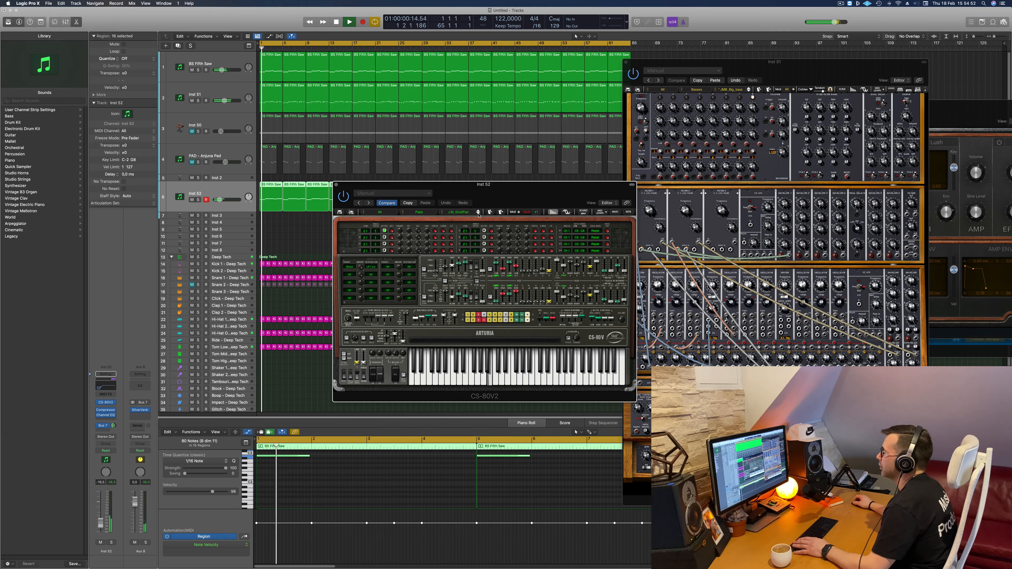
pyautogui.click(478, 214)
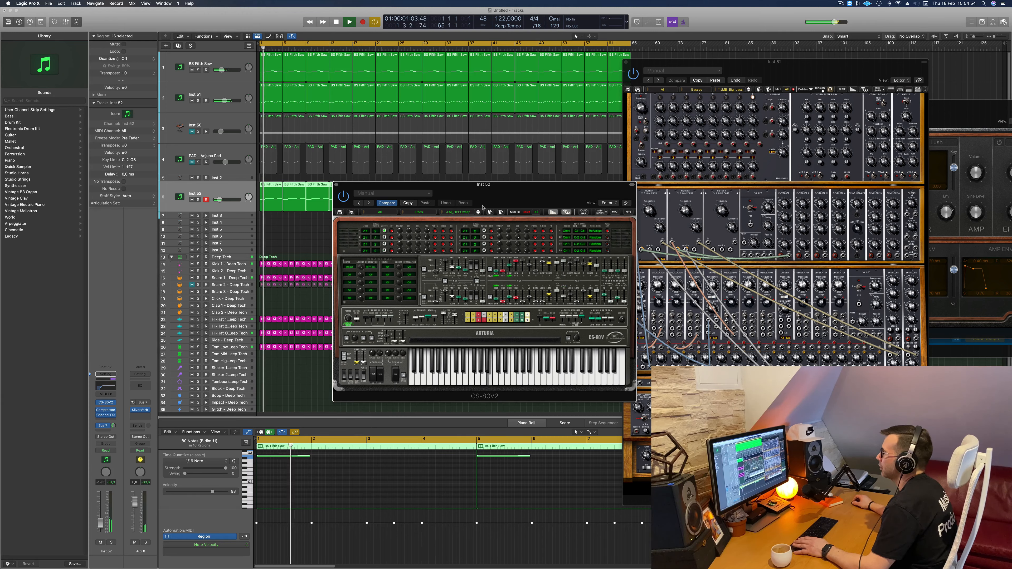
pyautogui.moveTo(541, 192)
pyautogui.mouseDown()
pyautogui.moveTo(580, 187)
pyautogui.moveTo(559, 200)
pyautogui.mouseUp()
pyautogui.click(496, 221)
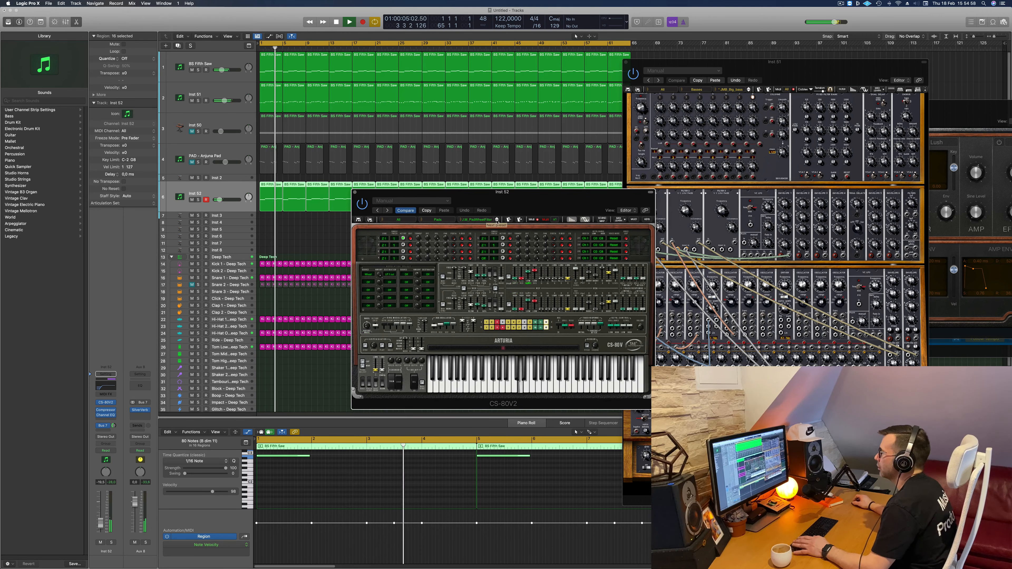
pyautogui.press('space')
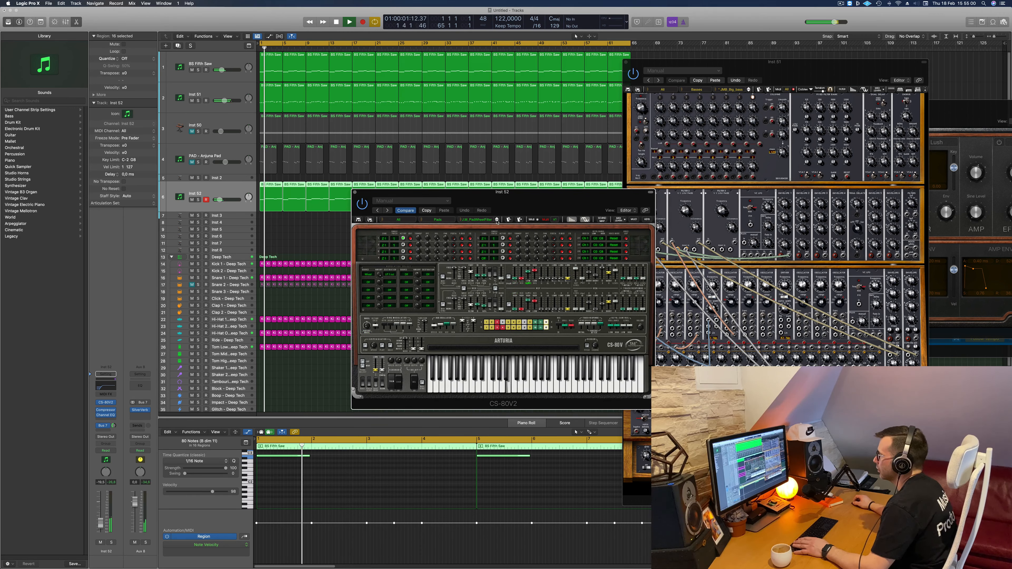
pyautogui.click(496, 221)
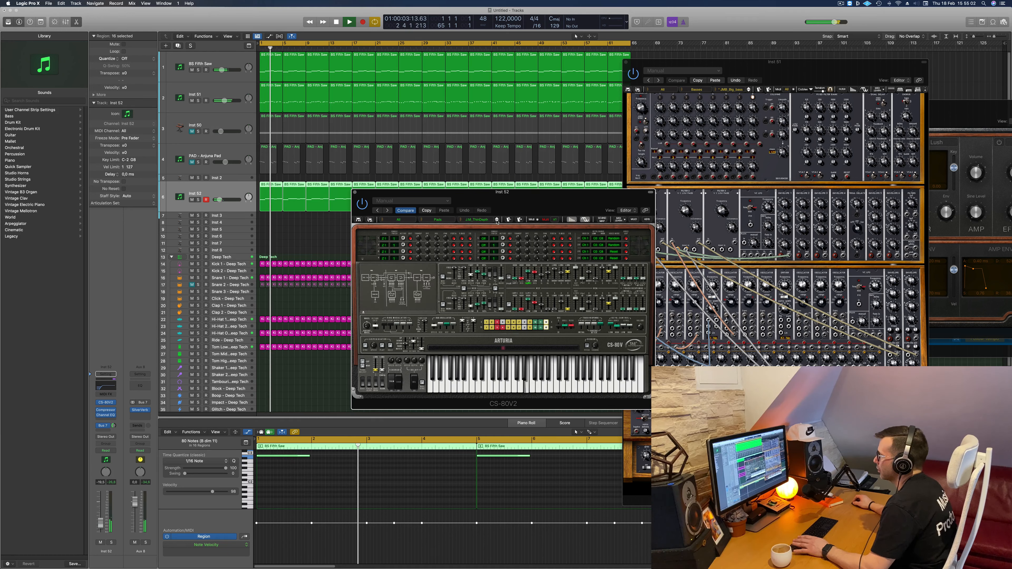
# - Advance the CS-80V2 on the Inst 52 track to the pad preset after J.M ThinDepth and play the track
pyautogui.press('space')
pyautogui.click(497, 221)
pyautogui.press('space')
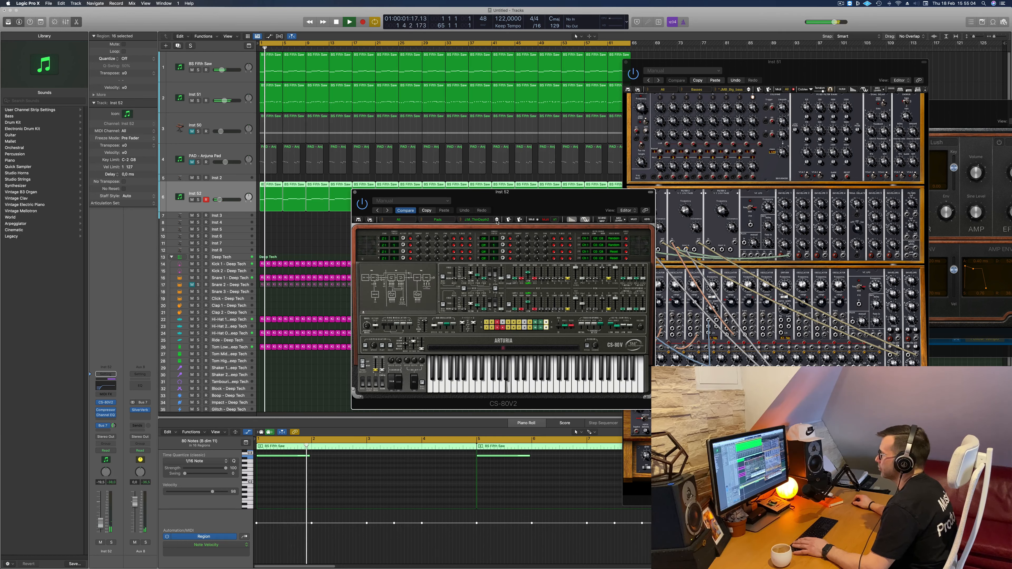
pyautogui.press('space')
pyautogui.click(496, 221)
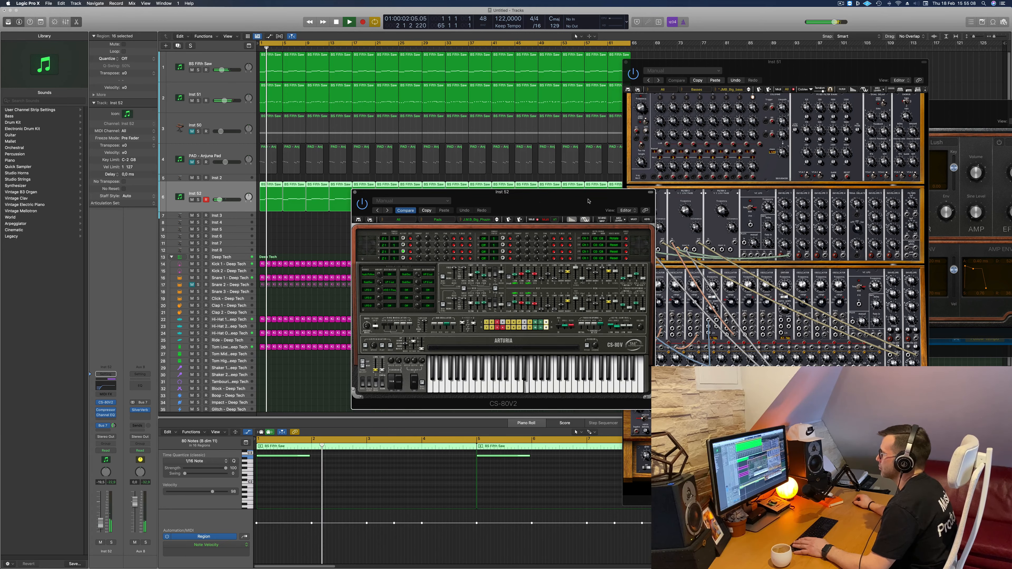
# - Listen to the chosen pad preset from the song start and close the CS-80V2 window
pyautogui.moveTo(439, 227); pyautogui.dragTo(491, 235)
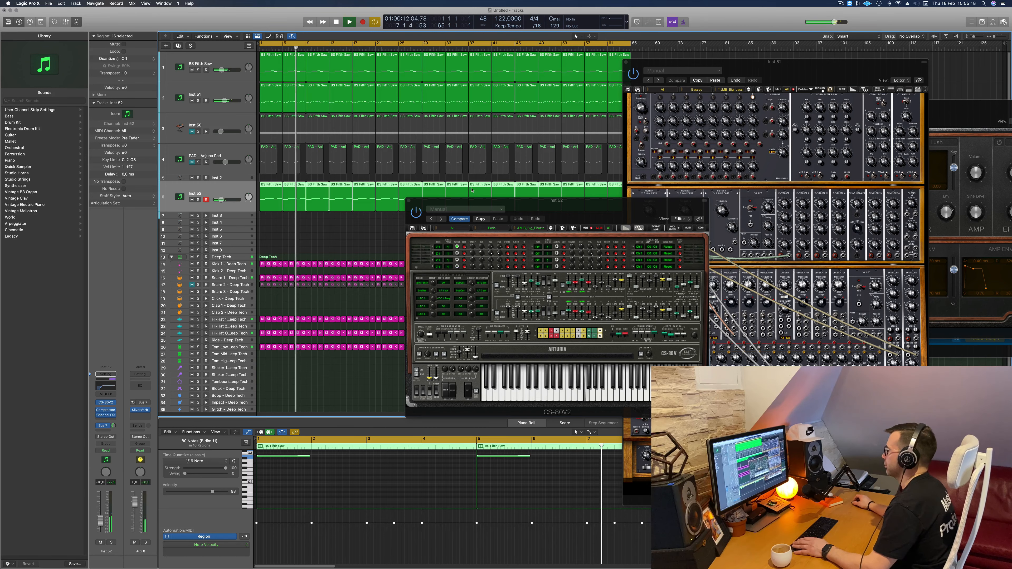
pyautogui.moveTo(616, 204); pyautogui.dragTo(588, 222)
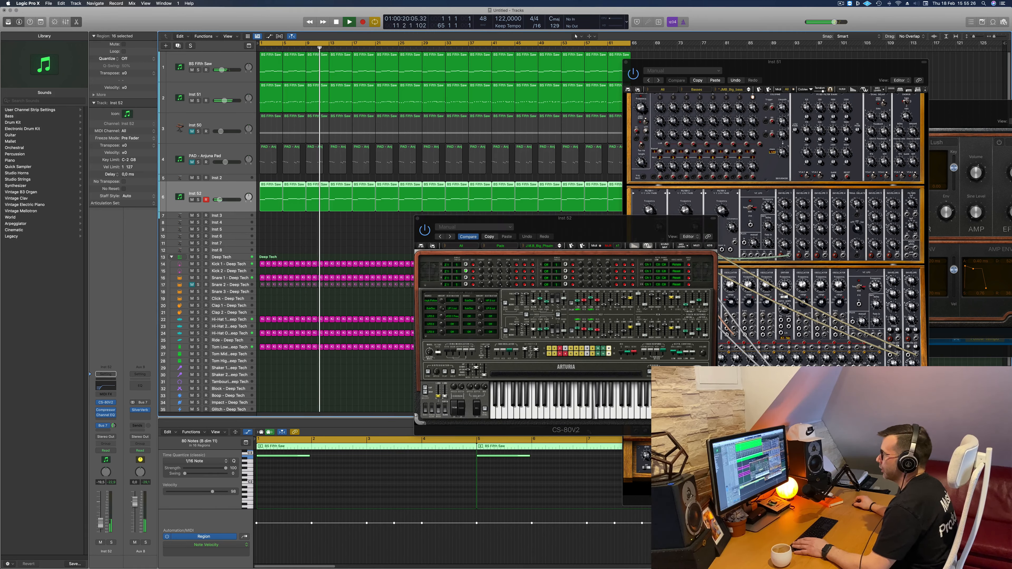
pyautogui.press('Return')
pyautogui.moveTo(418, 218); pyautogui.dragTo(370, 219)
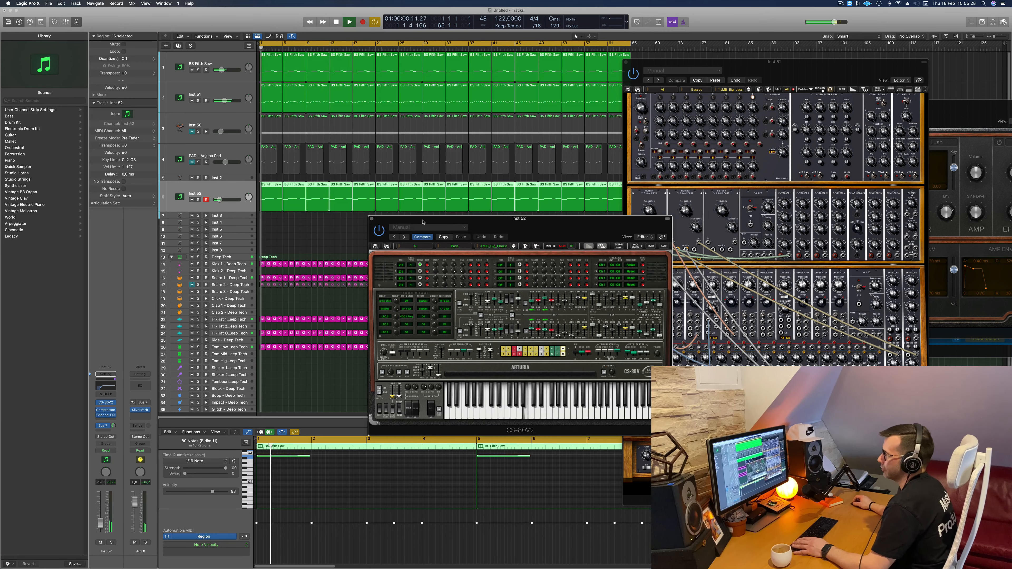
pyautogui.click(371, 219)
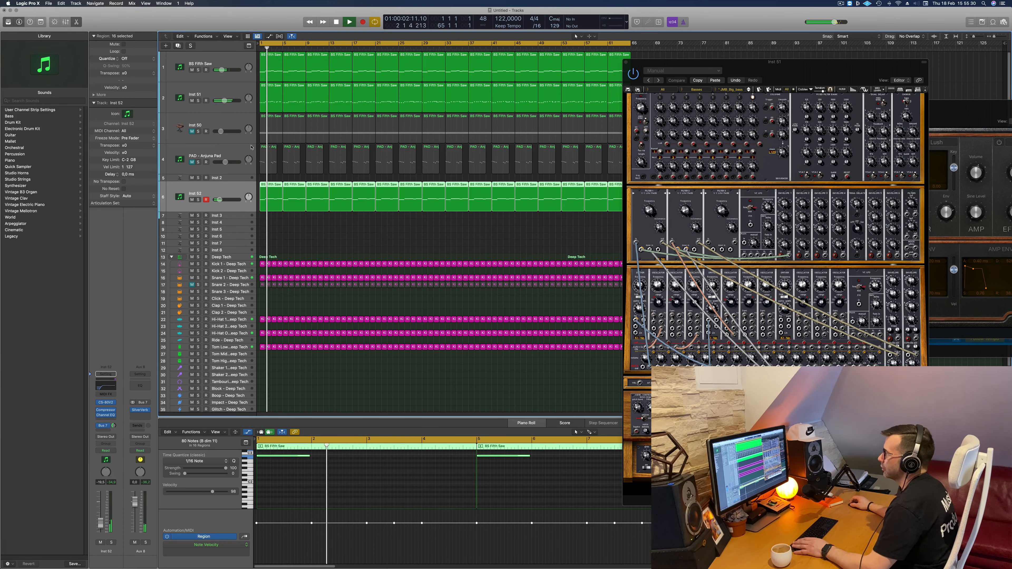
# - Unmute the PAD - Anjuna Pad and Inst 50 tracks and play the arrangement from the beginning
pyautogui.click(192, 161)
pyautogui.press('space')
pyautogui.press('Return')
pyautogui.press('space')
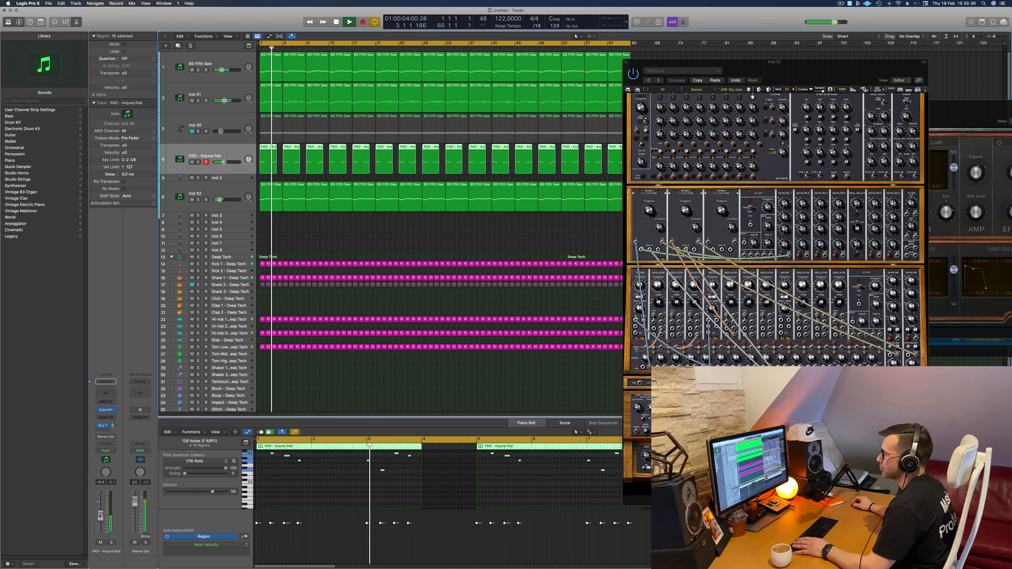
pyautogui.click(191, 135)
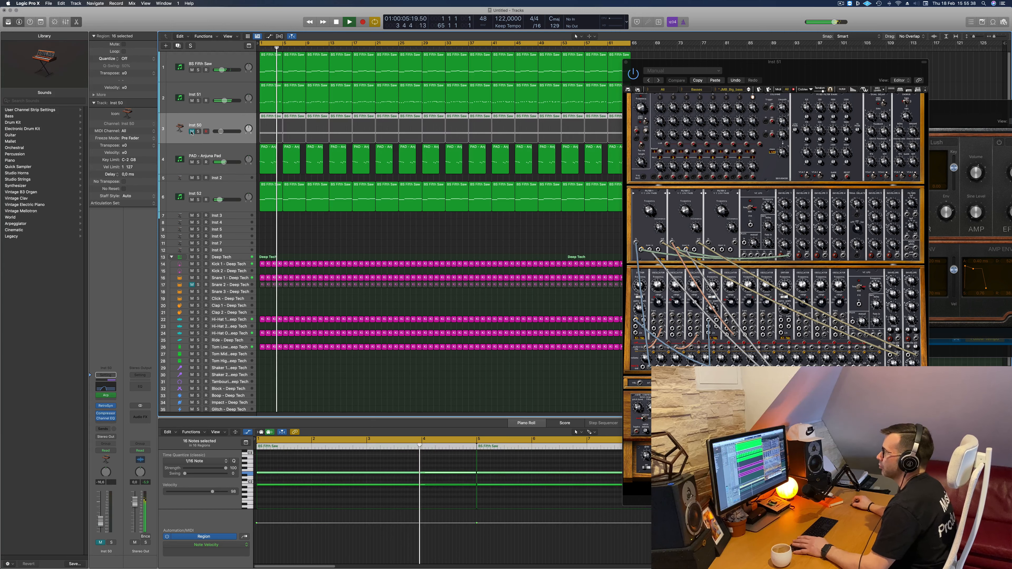
pyautogui.press('Return')
pyautogui.click(192, 132)
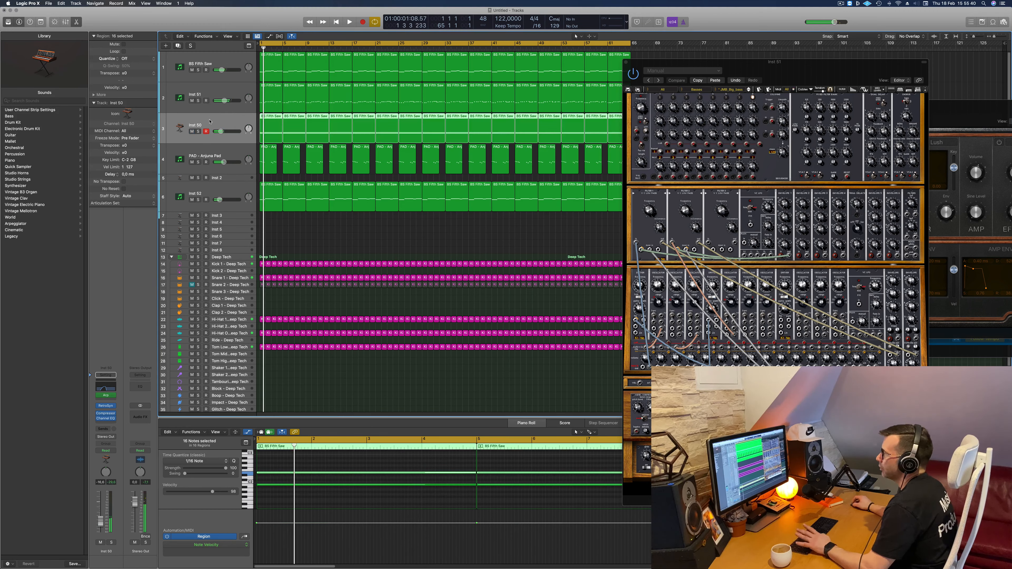
pyautogui.press('space')
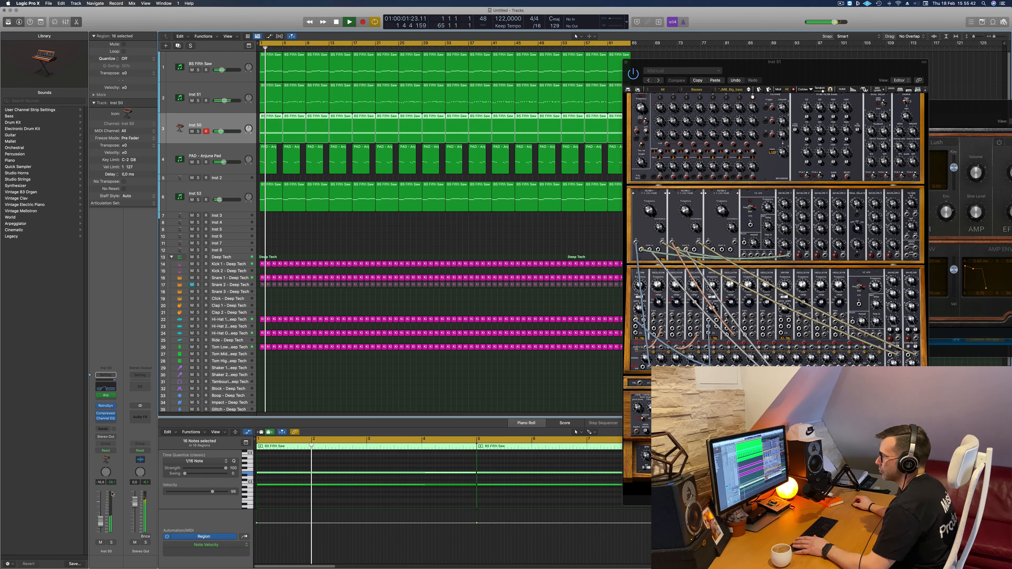
# - Close the Inst 51 synth window and check the Inst 52 track briefly in solo
pyautogui.moveTo(802, 78); pyautogui.dragTo(533, 73)
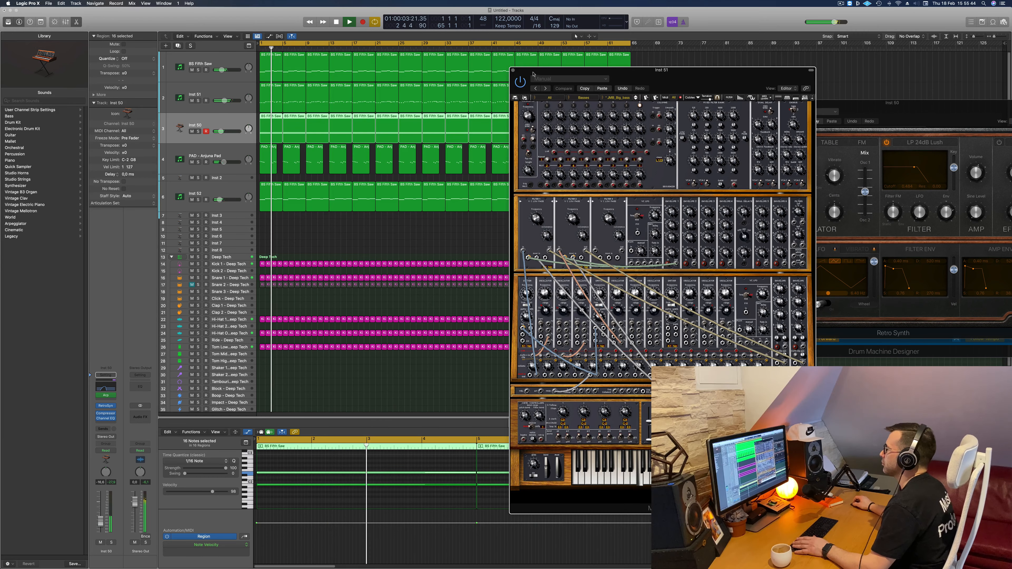
pyautogui.click(512, 71)
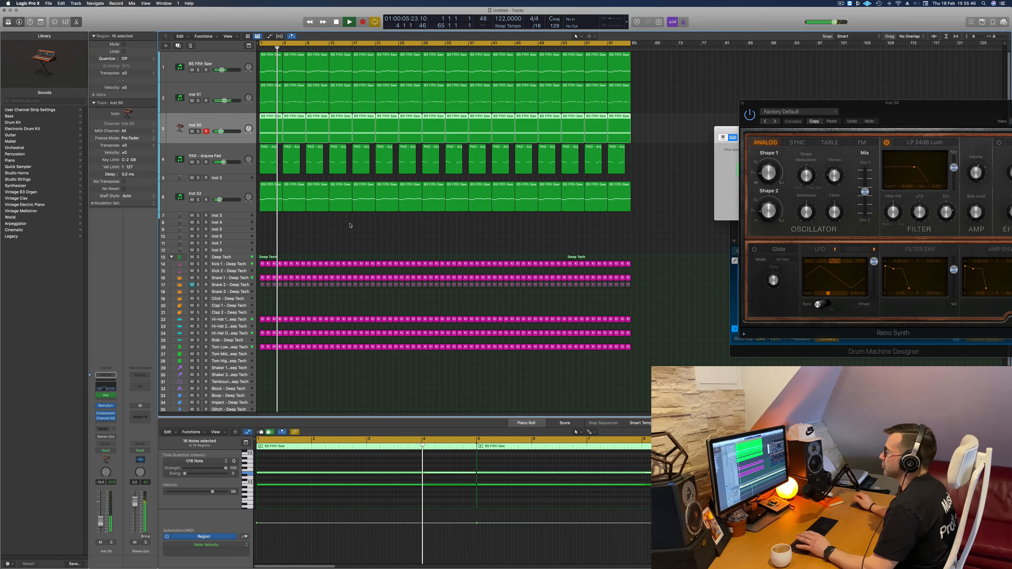
pyautogui.click(198, 200)
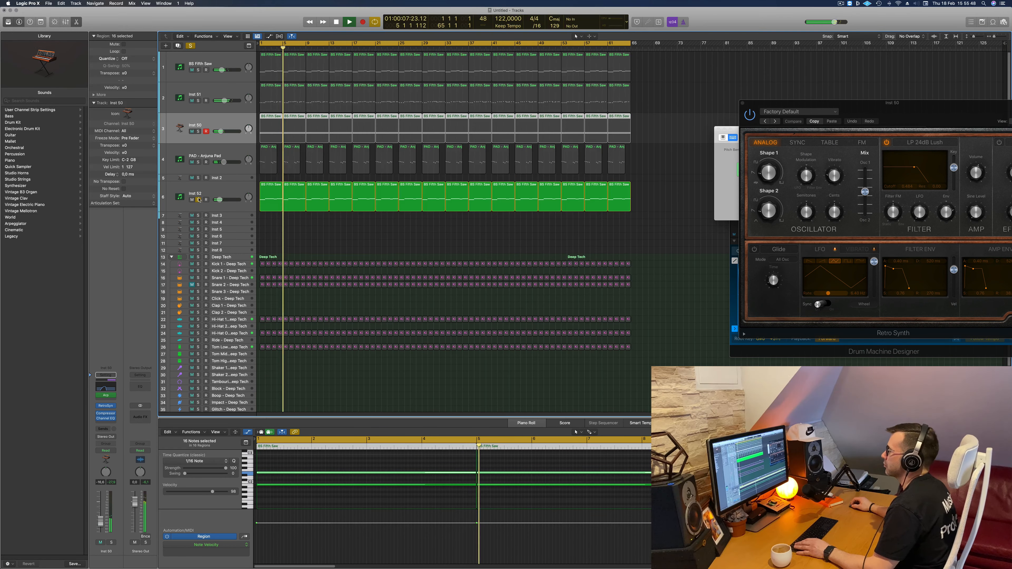
pyautogui.click(198, 200)
pyautogui.click(180, 199)
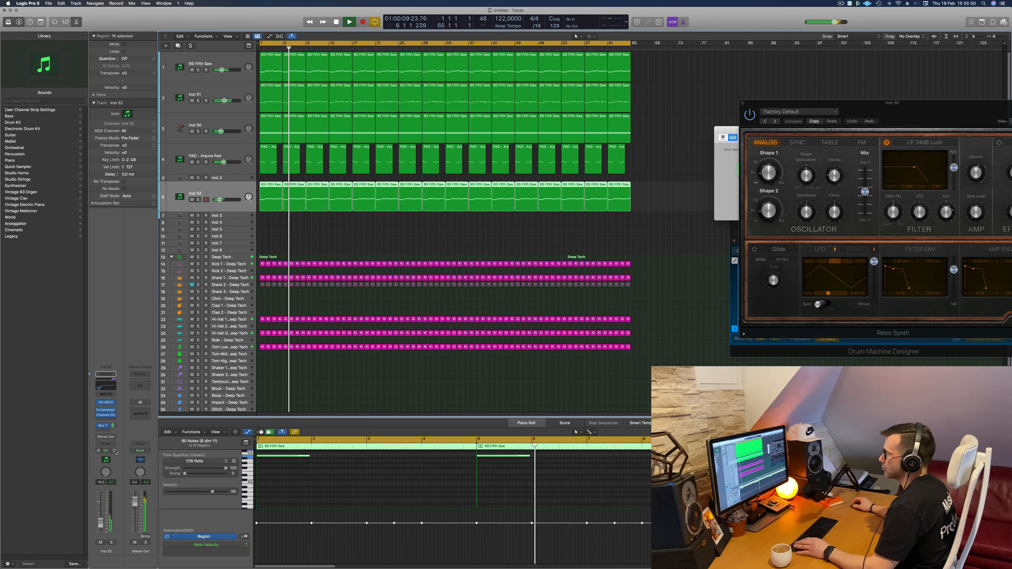
pyautogui.click(411, 230)
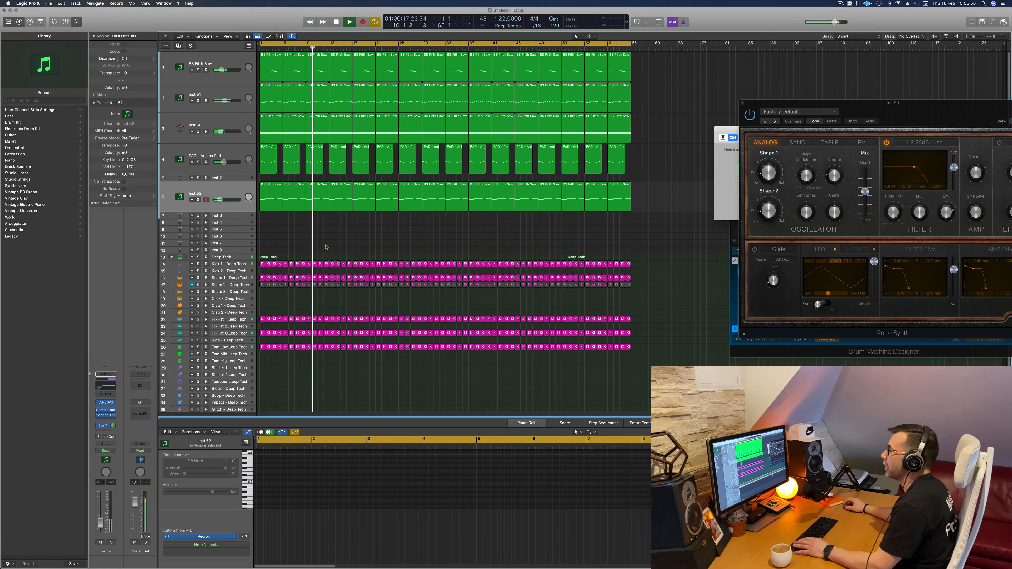
# - Restart playback from the beginning and unmute the Snare 2 - Deep Tech track
pyautogui.press('Return')
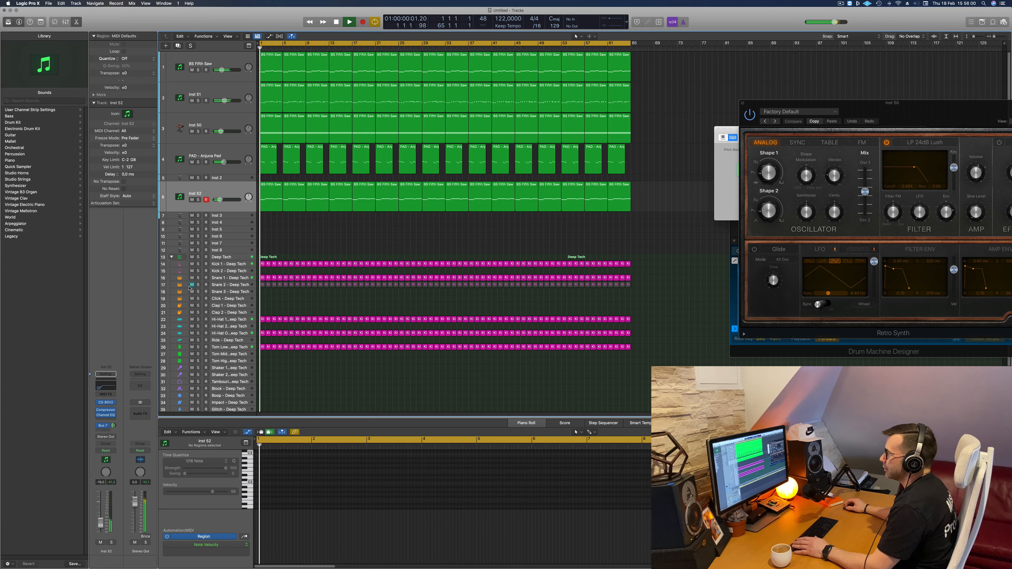
pyautogui.click(185, 285)
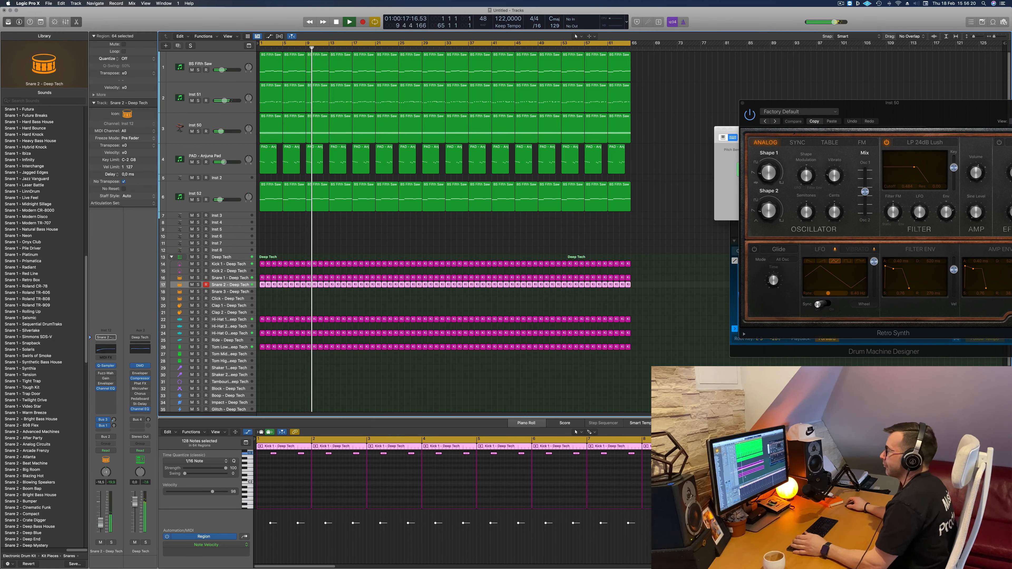
pyautogui.click(418, 234)
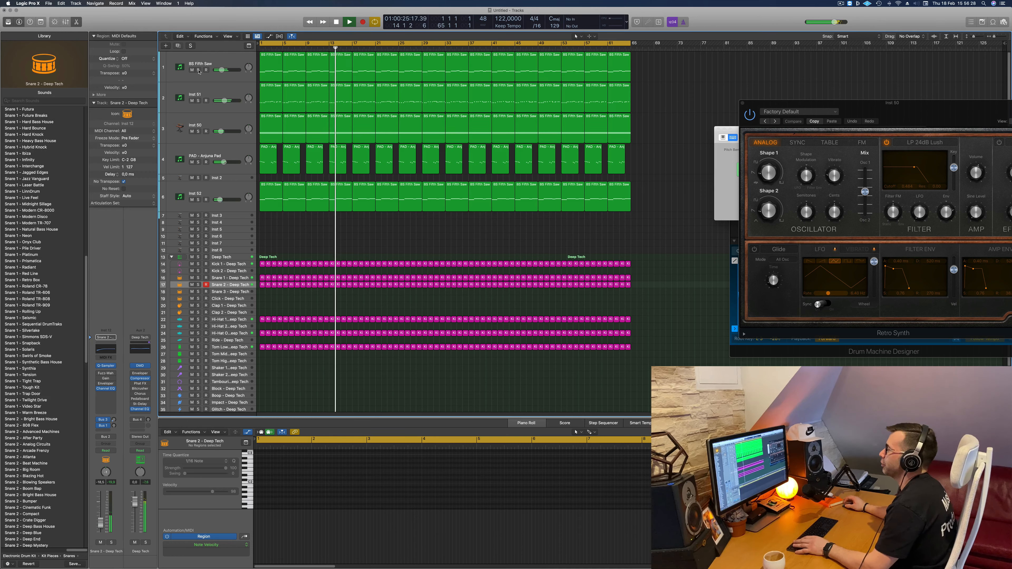
# - Solo the BS Fifth Saw track briefly and replay the full arrangement from the start
pyautogui.click(198, 70)
pyautogui.click(199, 70)
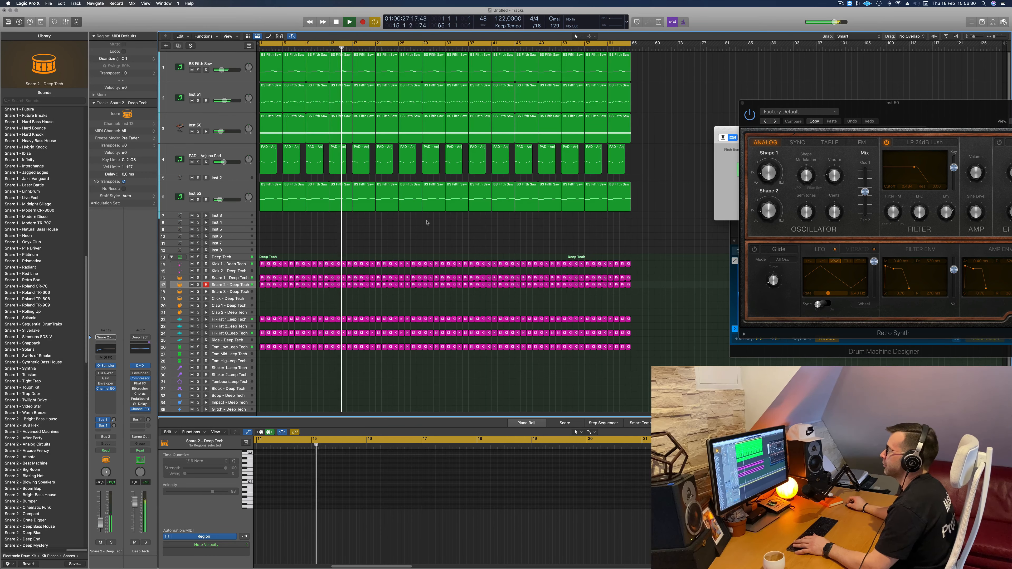
pyautogui.press('Return')
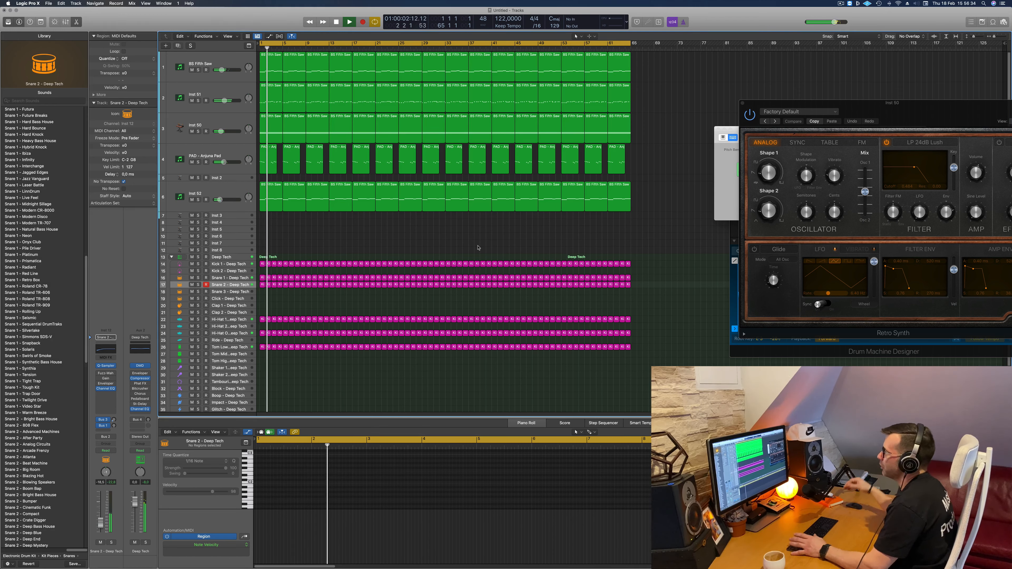
pyautogui.press('Return')
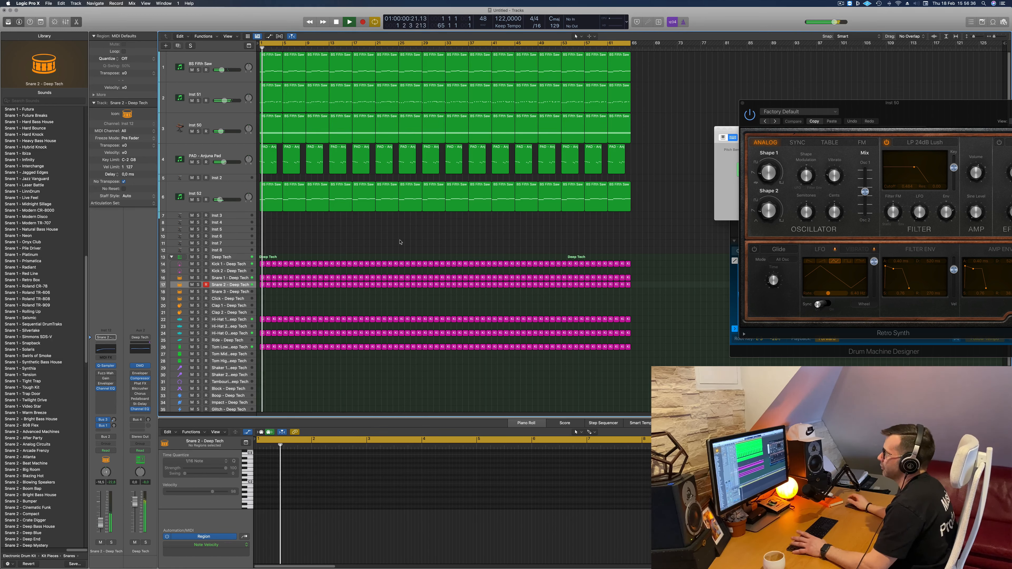
pyautogui.press('Return')
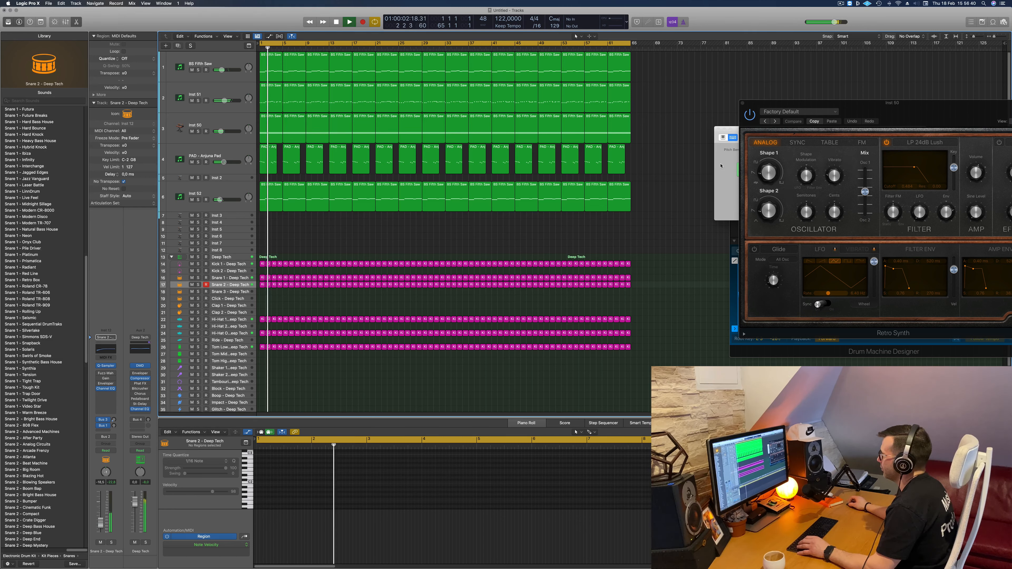
# - Close the Musical Typing window and open the Mixer below the arrangement
pyautogui.click(716, 152)
pyautogui.press('super+k')
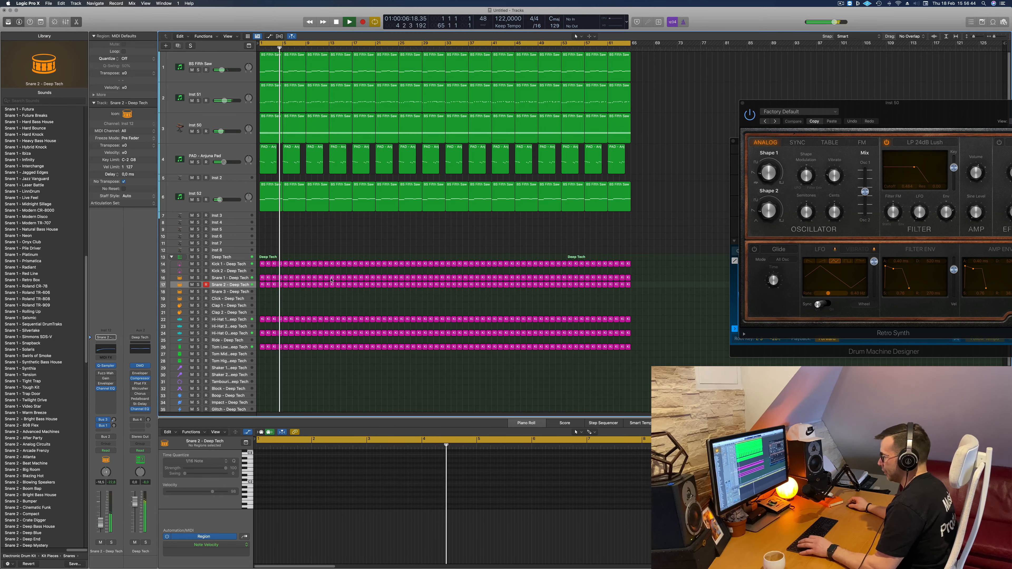
pyautogui.press('x')
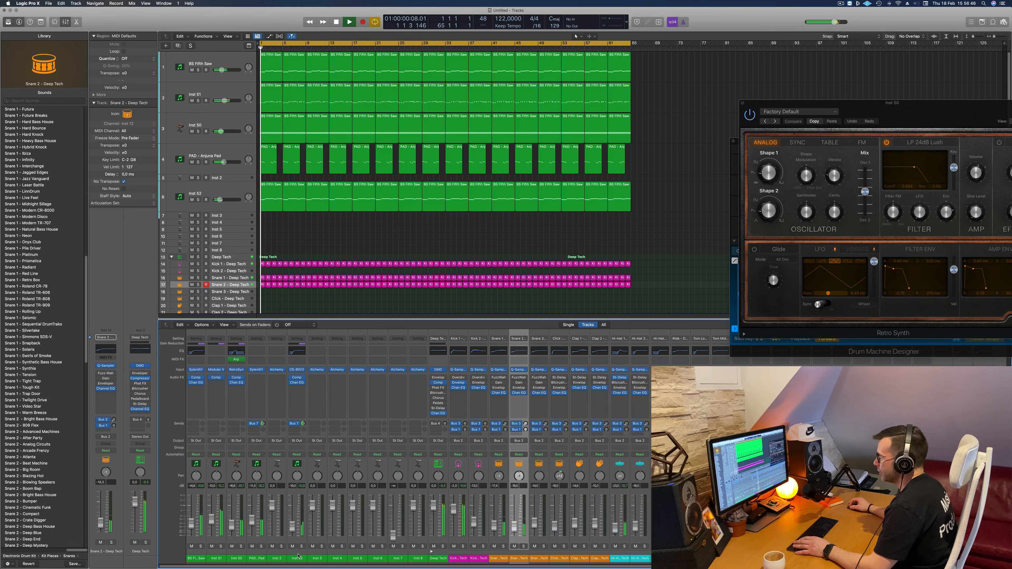
# - Pull the faders of all synth channels from BS Fifth Saw through Inst 52 fully down
pyautogui.click(194, 528)
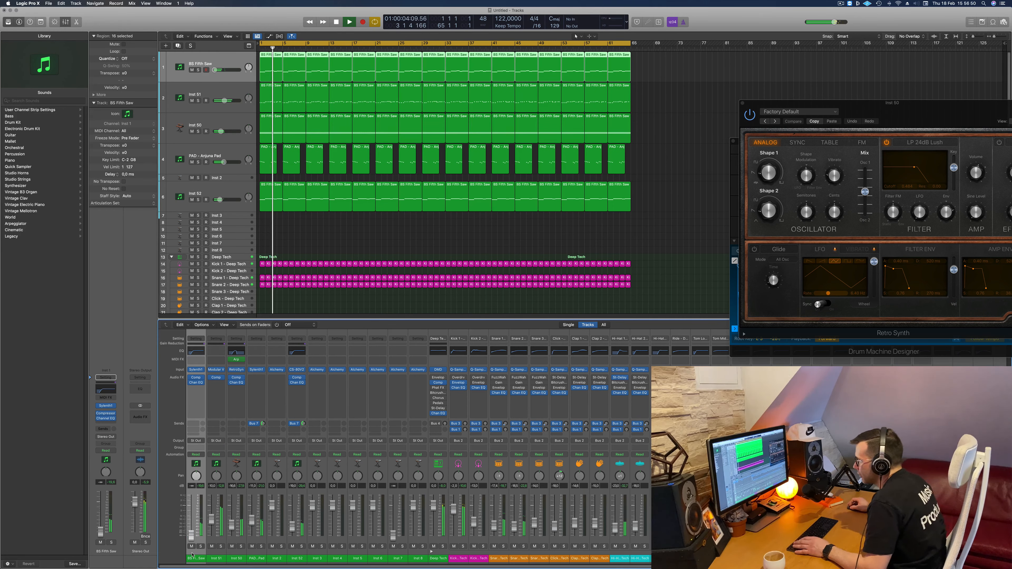
pyautogui.click(298, 558)
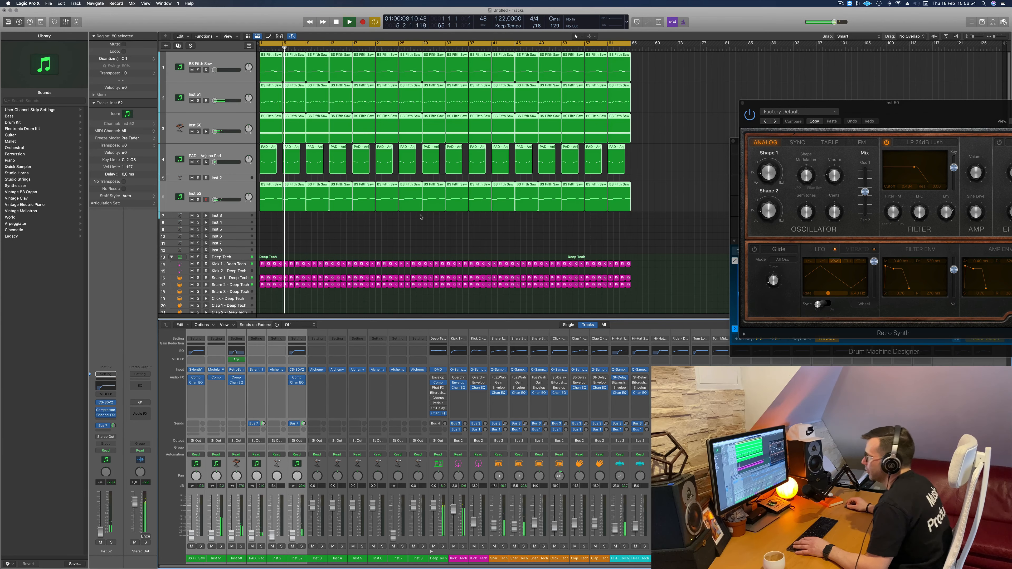
pyautogui.click(342, 229)
# - Rebalance the Snare 2 and Snare 1 channel faders while only the drums play
pyautogui.scroll(-3, 345, 215)
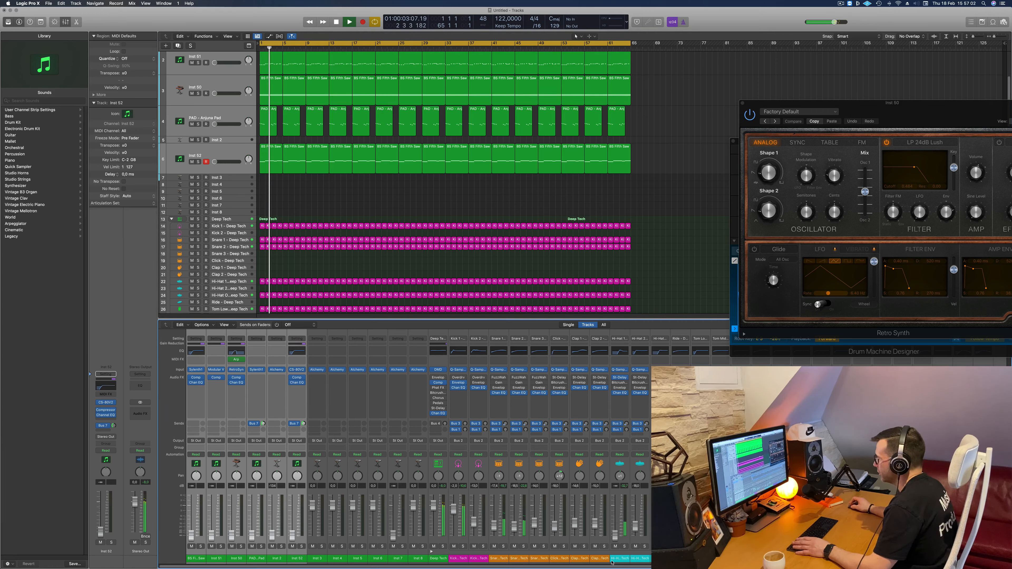
pyautogui.moveTo(517, 528); pyautogui.dragTo(514, 532)
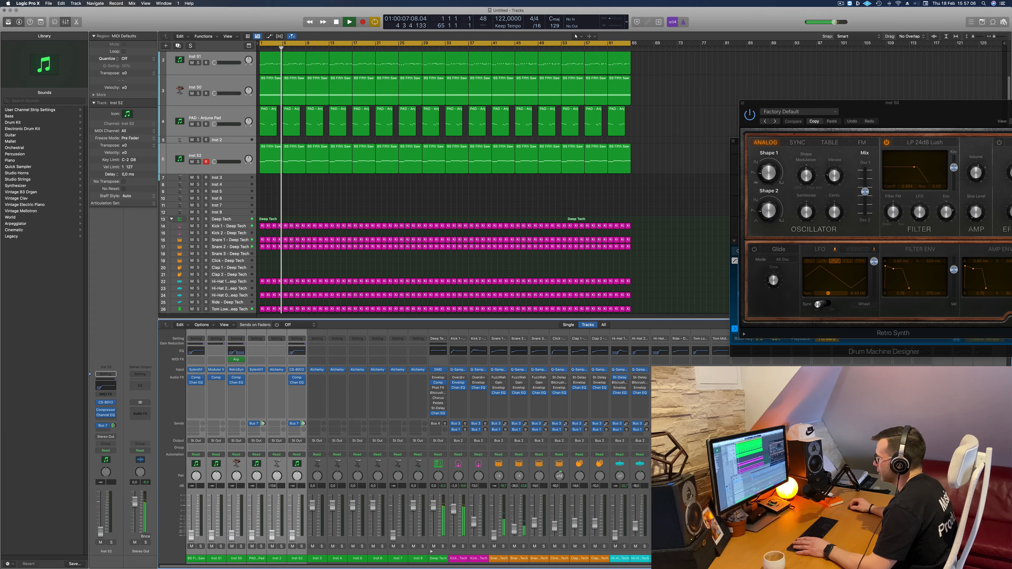
pyautogui.moveTo(515, 534); pyautogui.dragTo(516, 528)
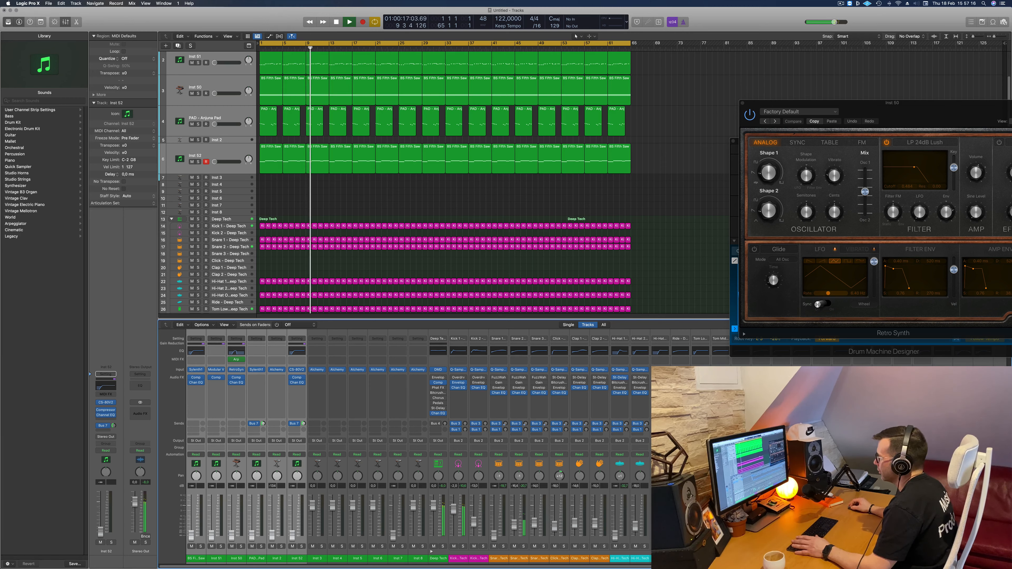
pyautogui.moveTo(497, 529); pyautogui.dragTo(497, 528)
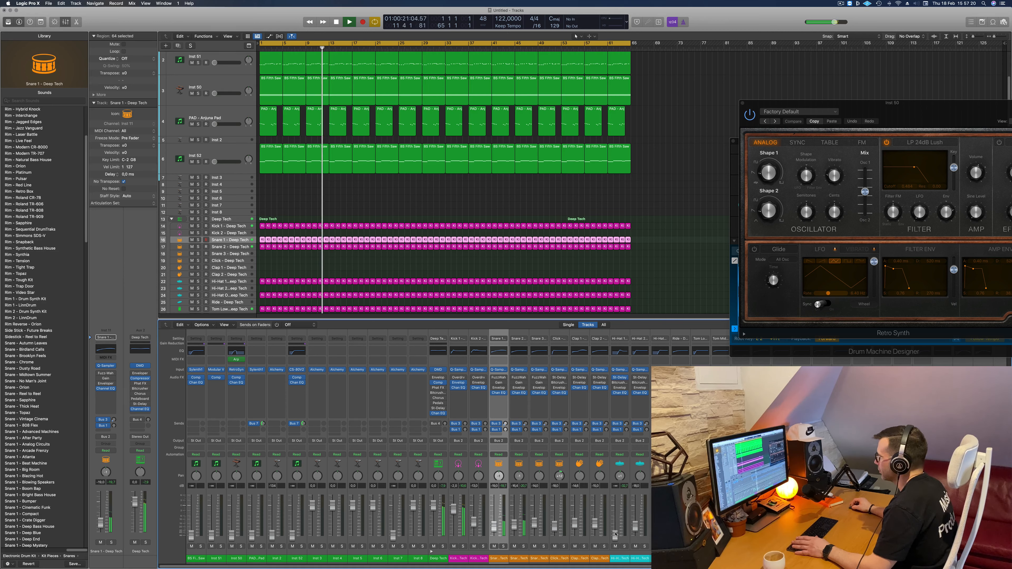
# - Raise the Hi-Hat 1 fader from silence and trim the Deep Tech drum bus fader
pyautogui.moveTo(616, 534); pyautogui.dragTo(616, 527)
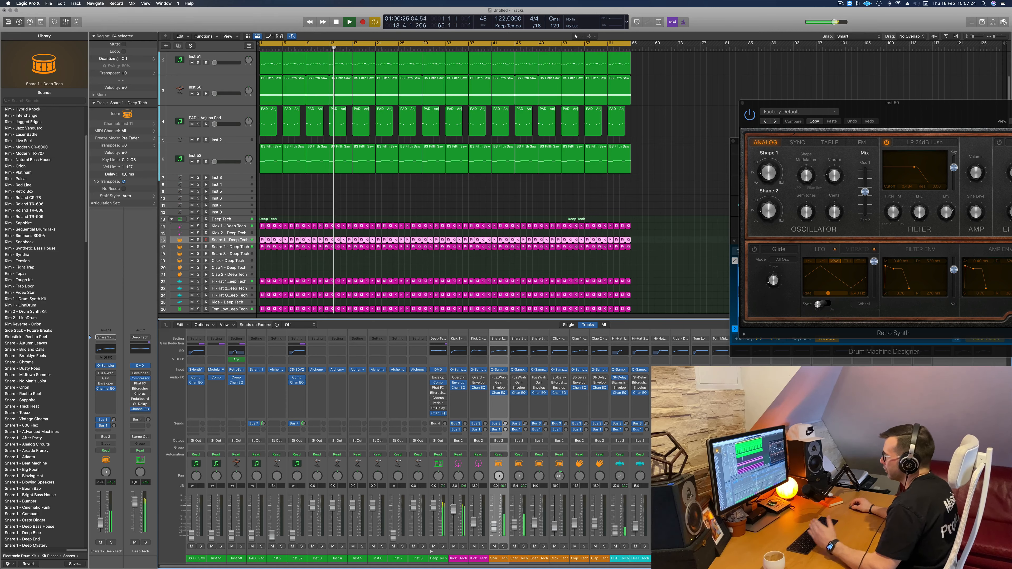
pyautogui.moveTo(616, 528); pyautogui.dragTo(616, 526)
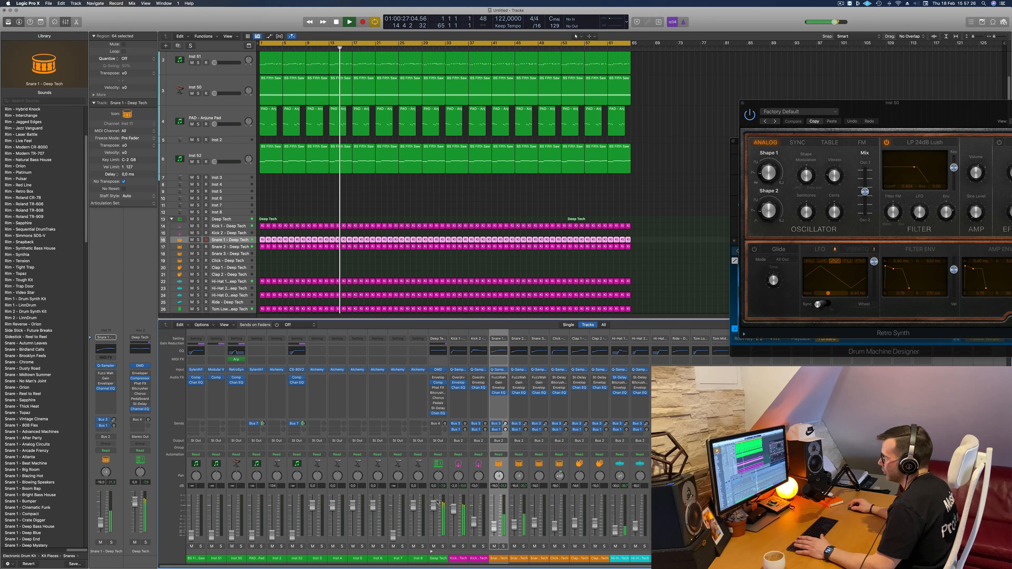
pyautogui.moveTo(435, 505); pyautogui.dragTo(435, 505)
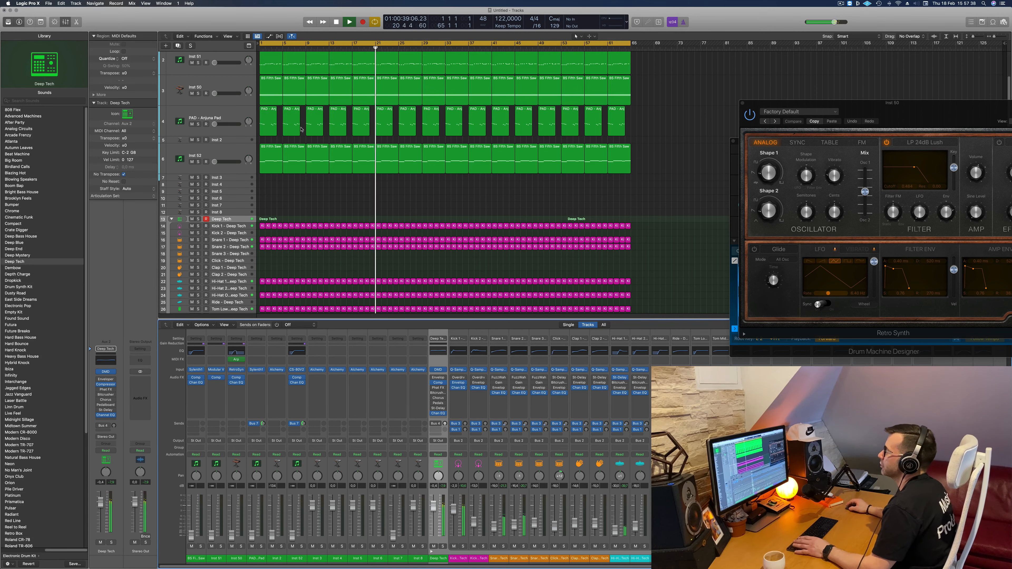
# - Bring the Inst 51 channel fader back up against the drums
pyautogui.scroll(3, 302, 129)
pyautogui.click(199, 96)
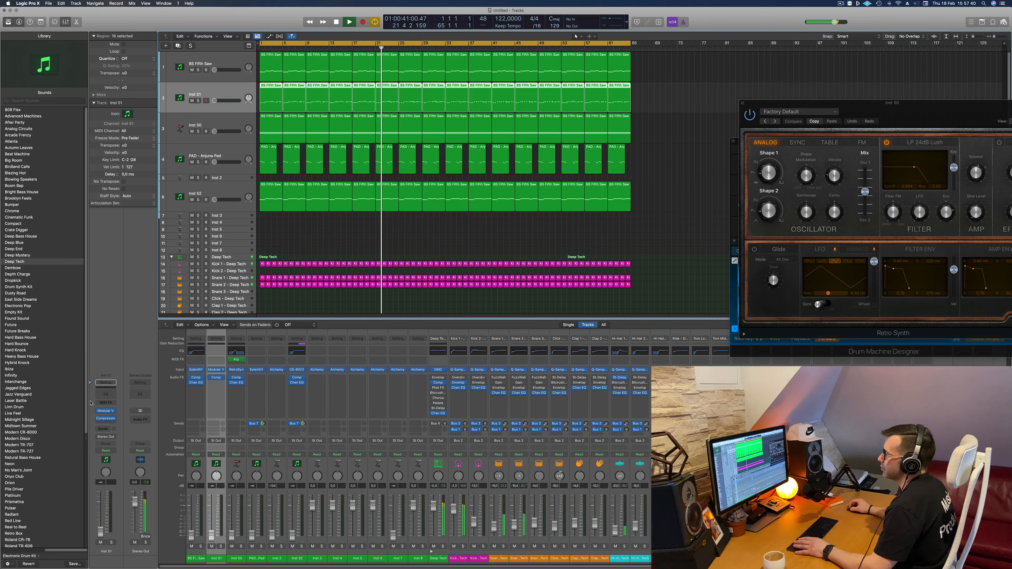
pyautogui.moveTo(100, 532); pyautogui.dragTo(102, 524)
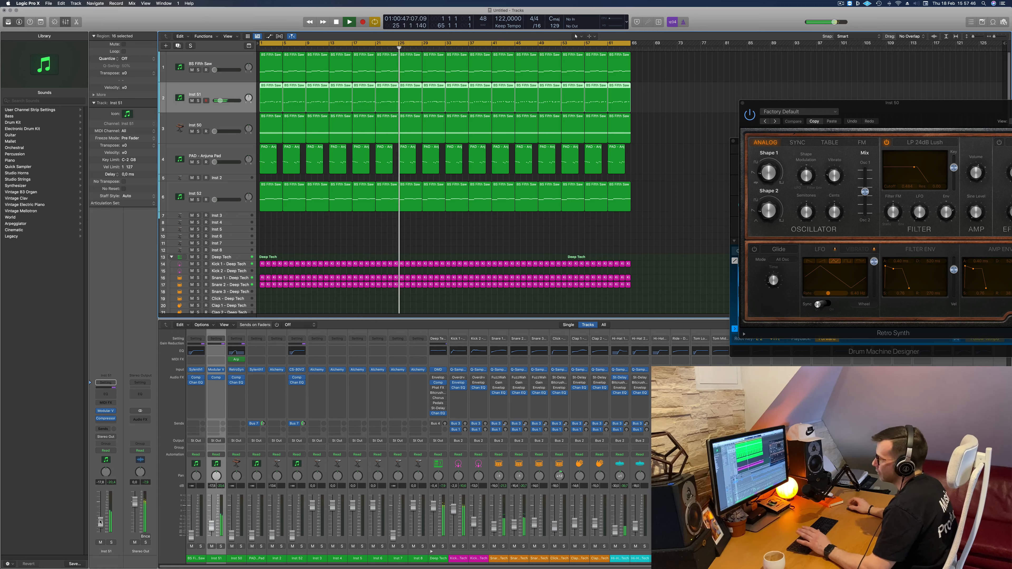
# - Balance the Inst 51 and snare channel faders during playback while bringing the BS Fifth Saw fader up from silence
pyautogui.moveTo(100, 522); pyautogui.dragTo(101, 524)
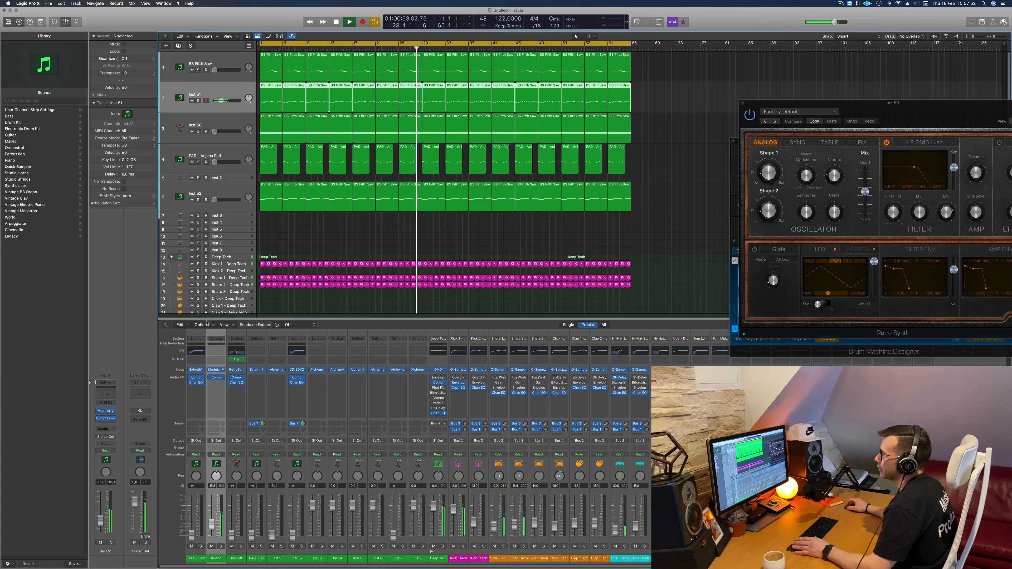
pyautogui.press('Up')
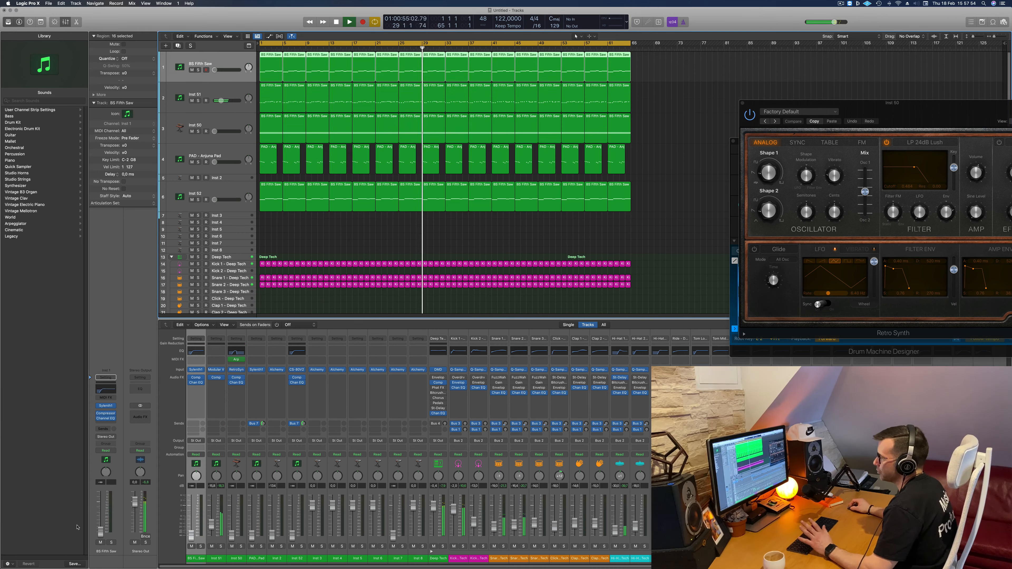
pyautogui.moveTo(100, 531); pyautogui.dragTo(100, 525)
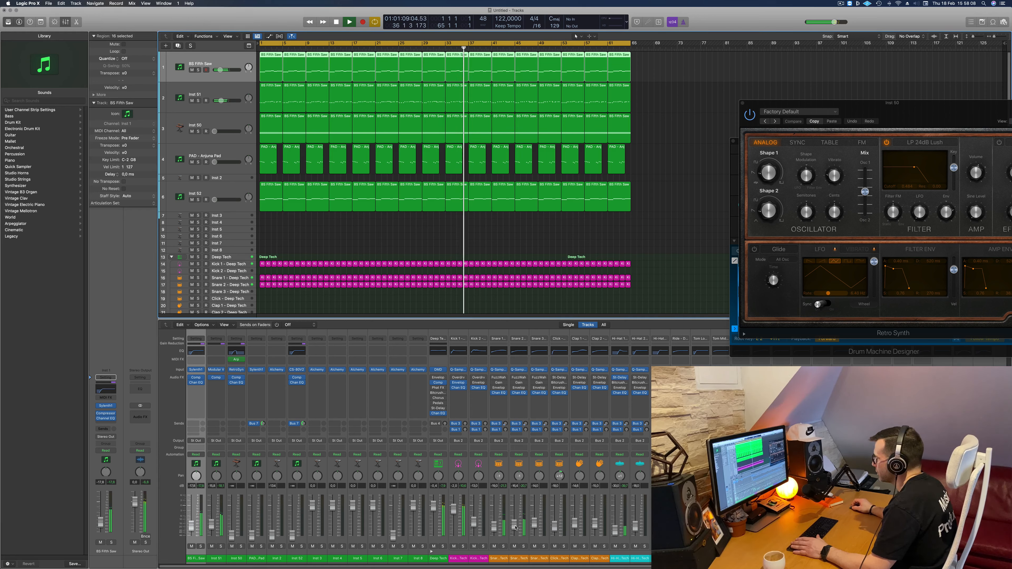
pyautogui.moveTo(515, 527); pyautogui.dragTo(494, 531)
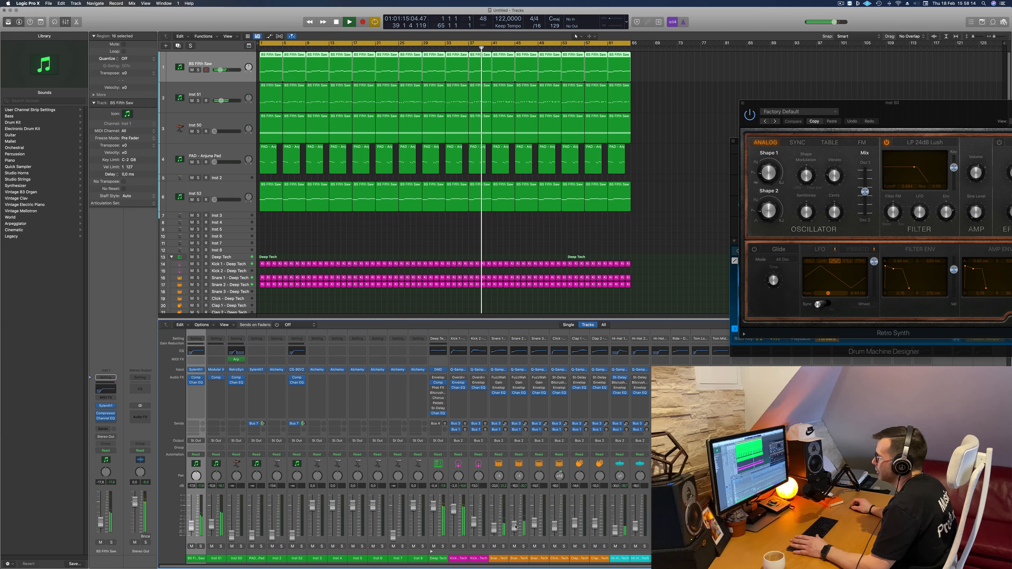
# - Solo the Inst 51 and BS Fifth Saw tracks briefly in turn to compare how each sounds on its own
pyautogui.click(203, 94)
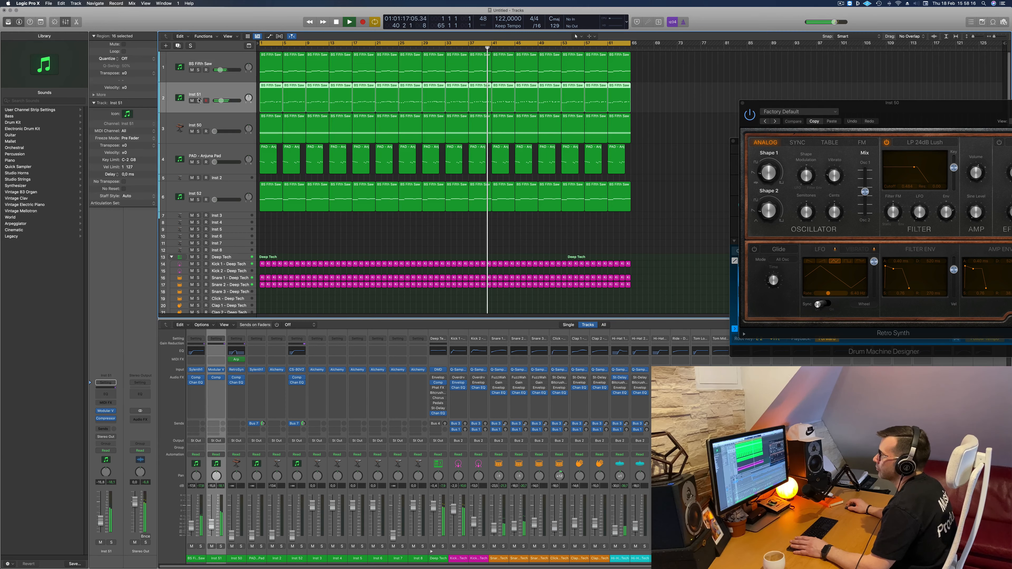
pyautogui.click(198, 101)
pyautogui.click(198, 101)
pyautogui.click(197, 70)
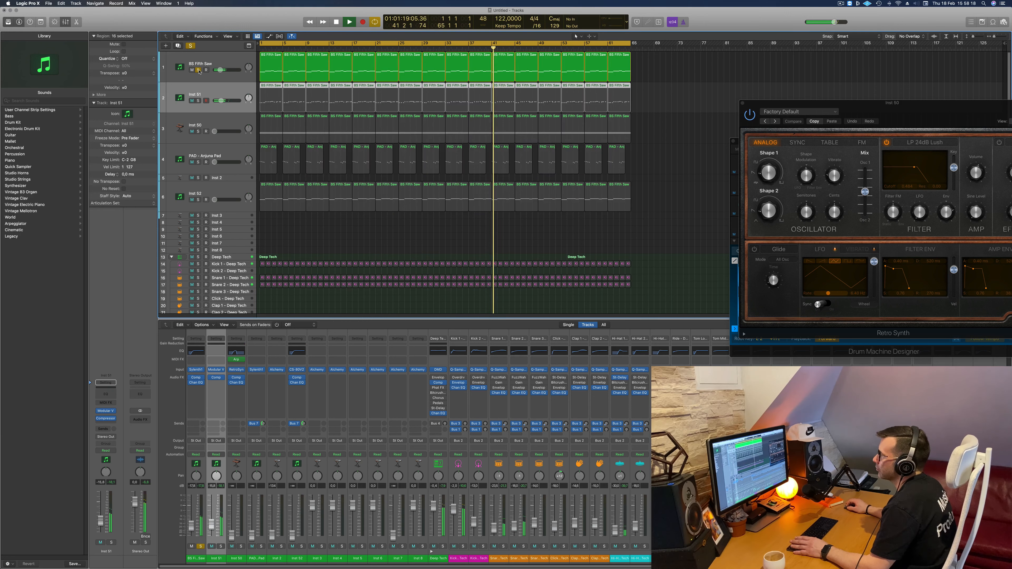
pyautogui.click(198, 70)
pyautogui.click(251, 75)
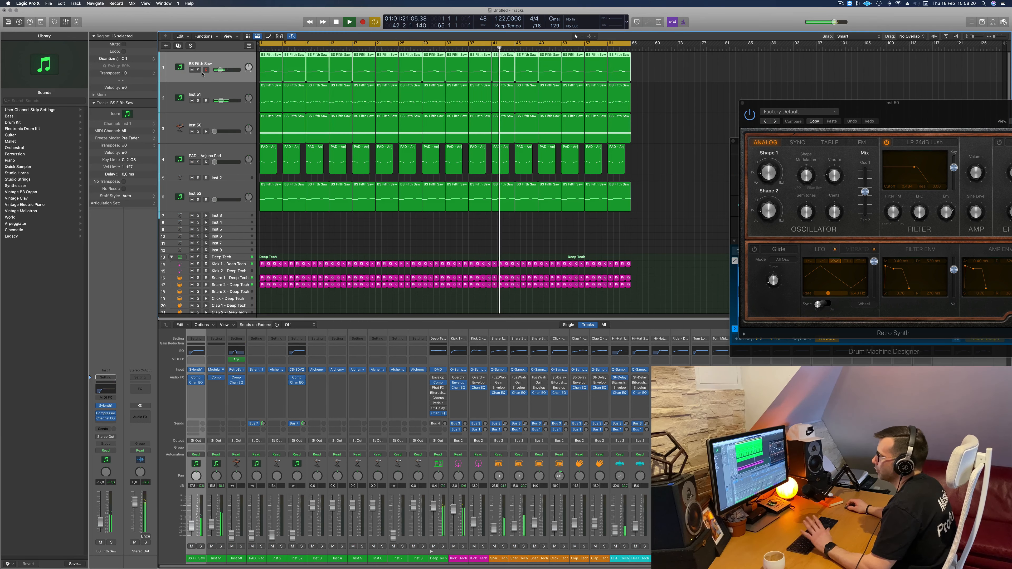
# - Check the Inst 51 channel with a brief solo and nudge its fader slightly up in the mix
pyautogui.click(201, 95)
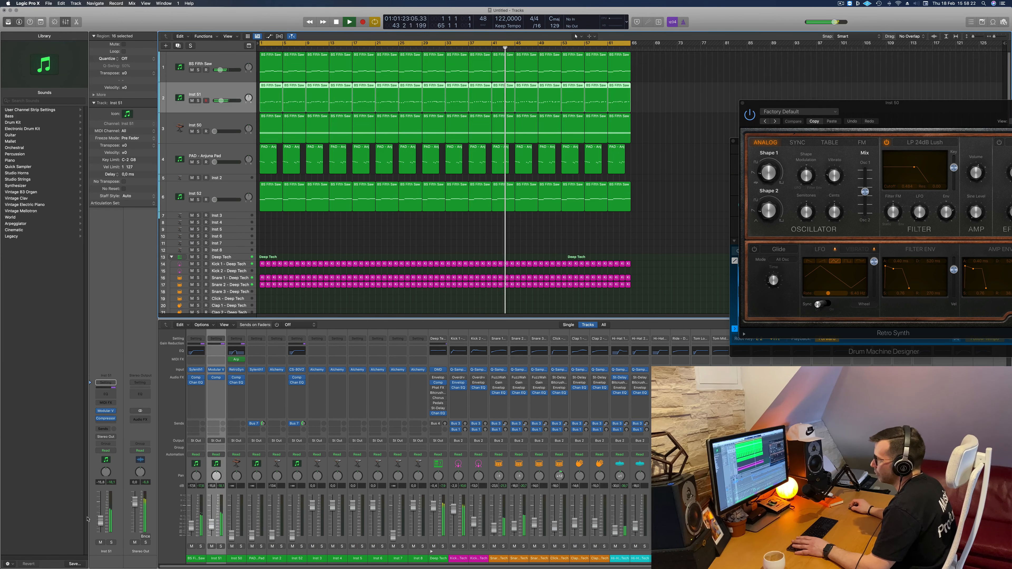
pyautogui.click(111, 542)
pyautogui.click(111, 543)
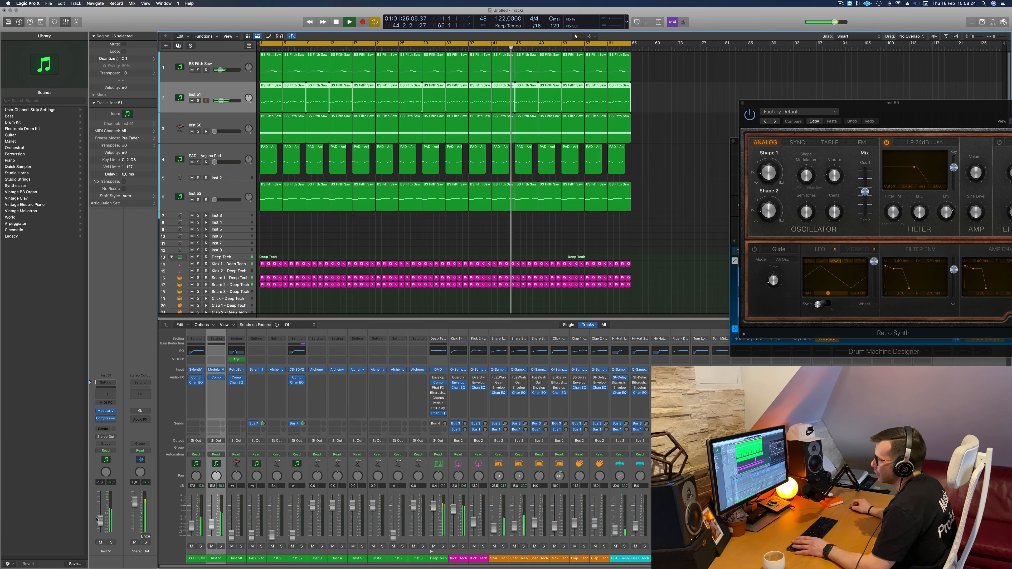
pyautogui.moveTo(100, 522); pyautogui.dragTo(100, 519)
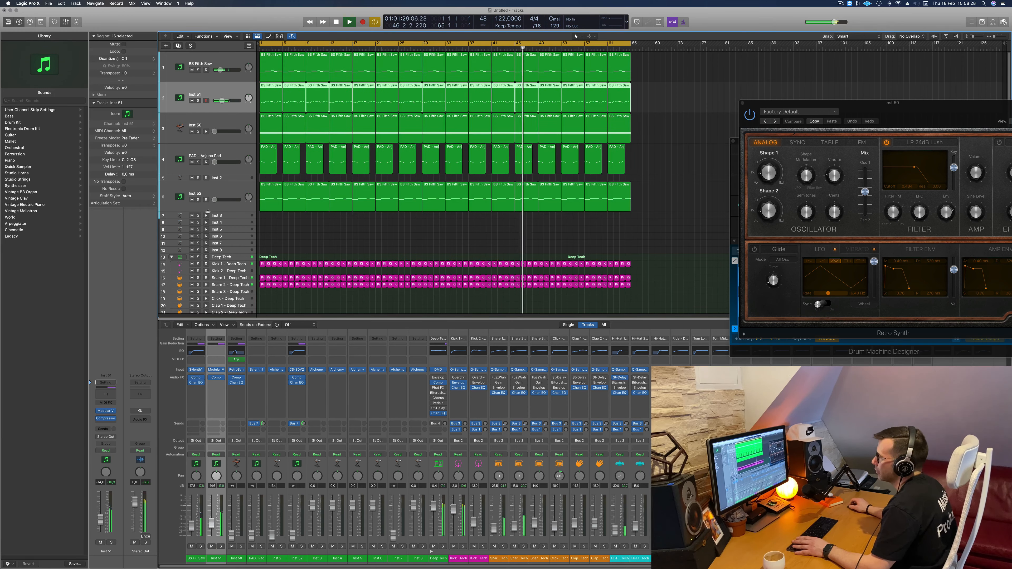
# - Inspect the Sylenth1 instrument on the BS Fifth Saw track and close its window
pyautogui.click(250, 60)
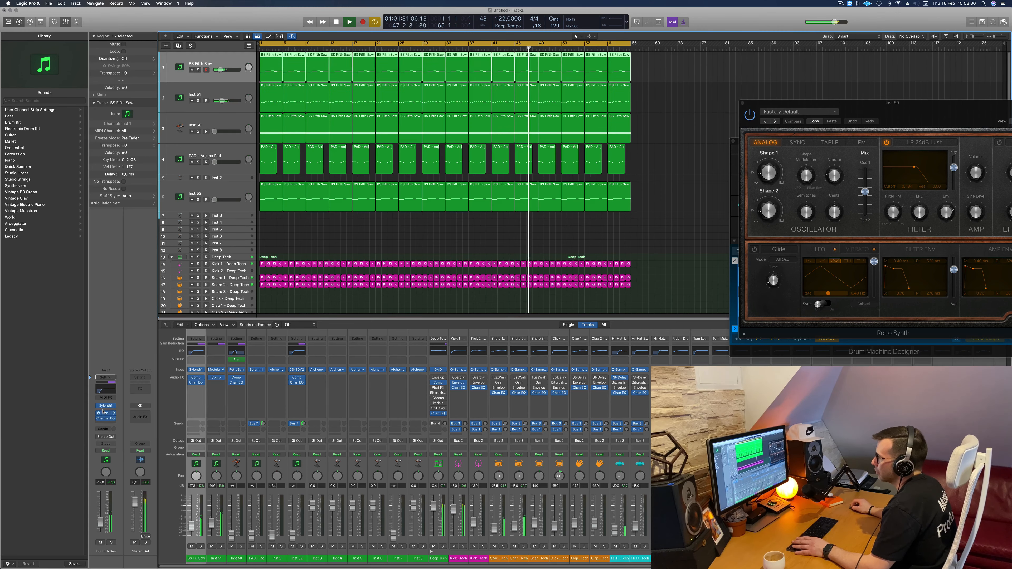
pyautogui.click(106, 407)
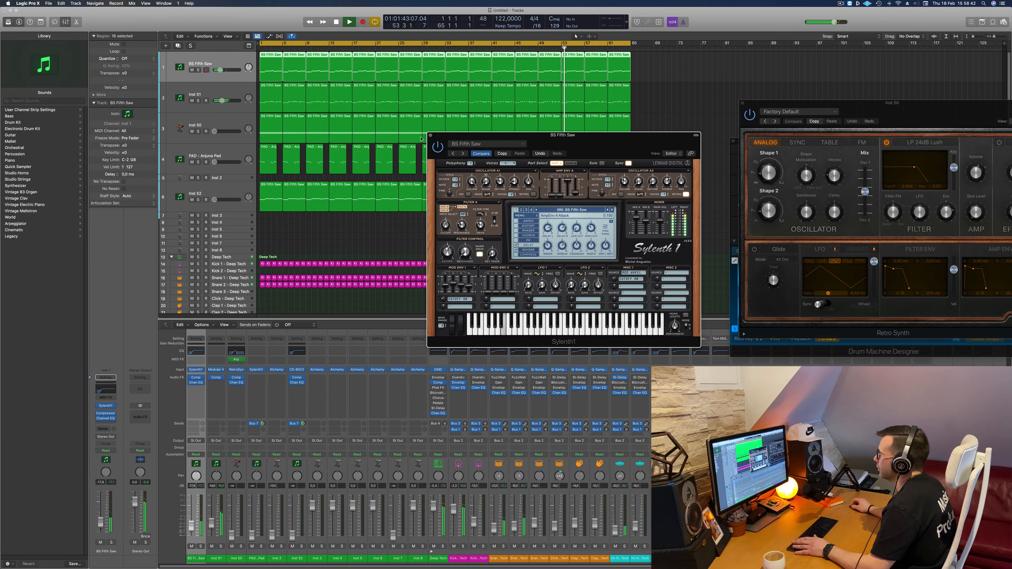
pyautogui.click(431, 136)
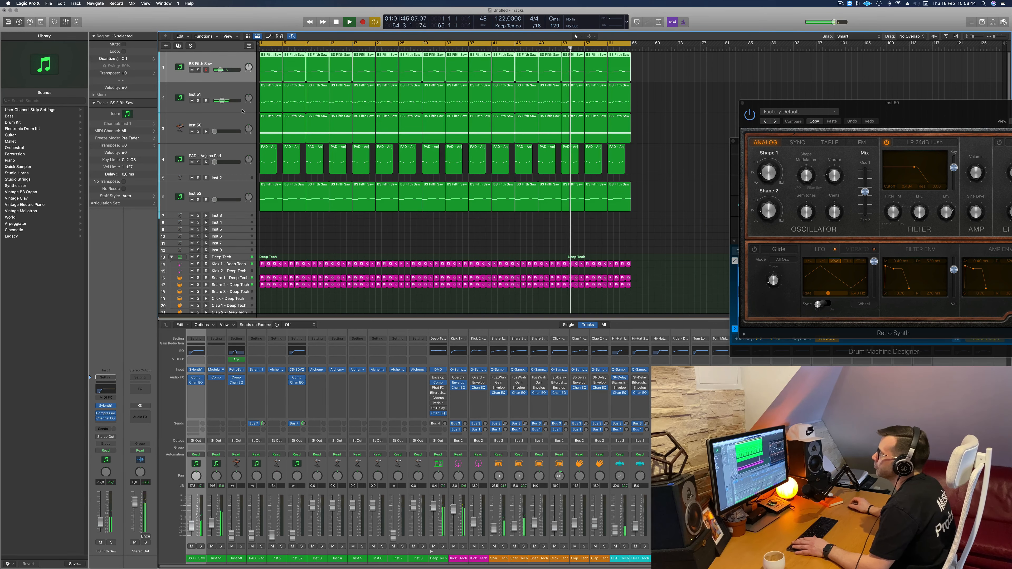
# - Raise the Inst 50 channel fader from silence so it sits with the other synths
pyautogui.click(220, 189)
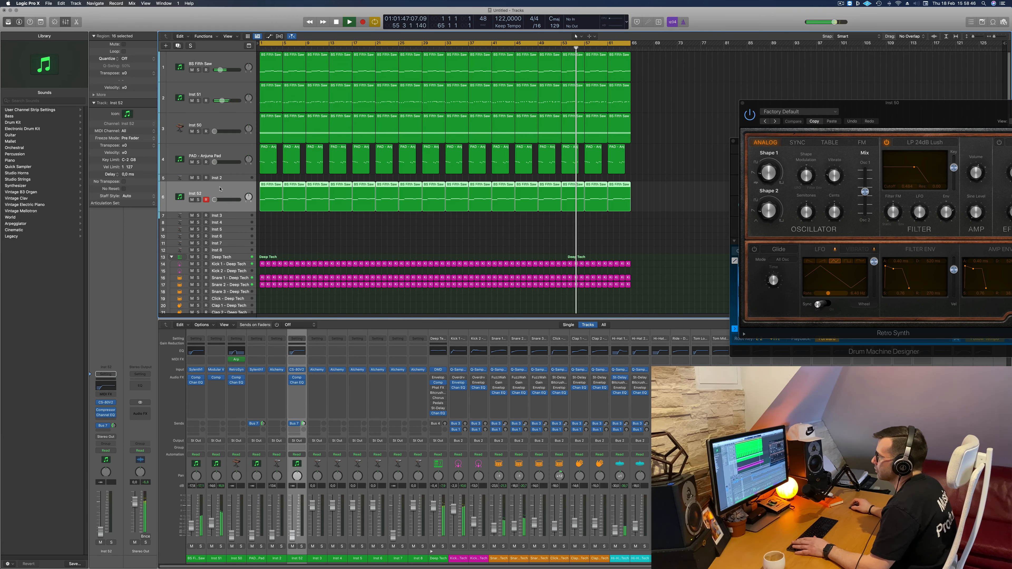
pyautogui.click(234, 129)
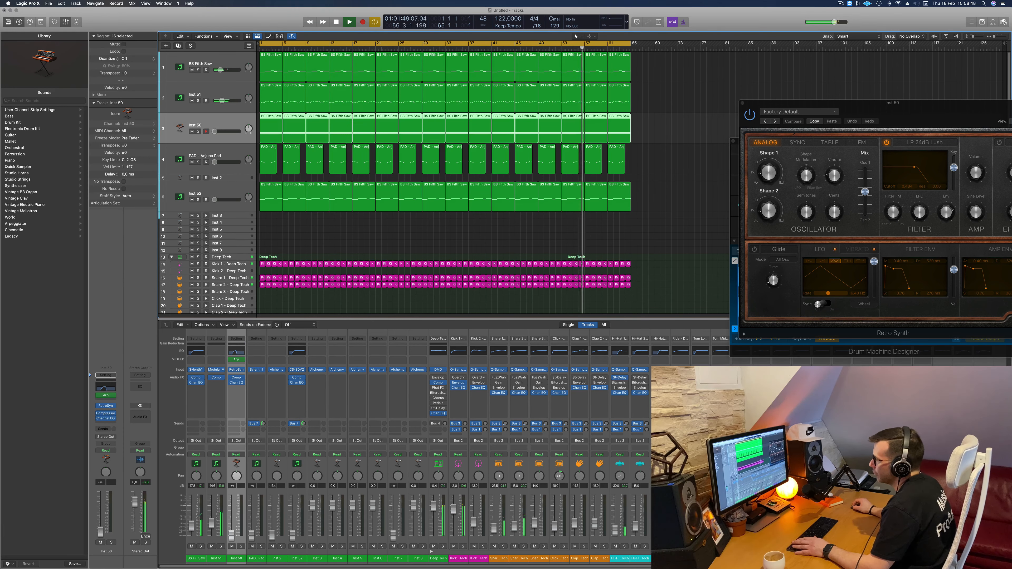
pyautogui.moveTo(101, 530); pyautogui.dragTo(100, 523)
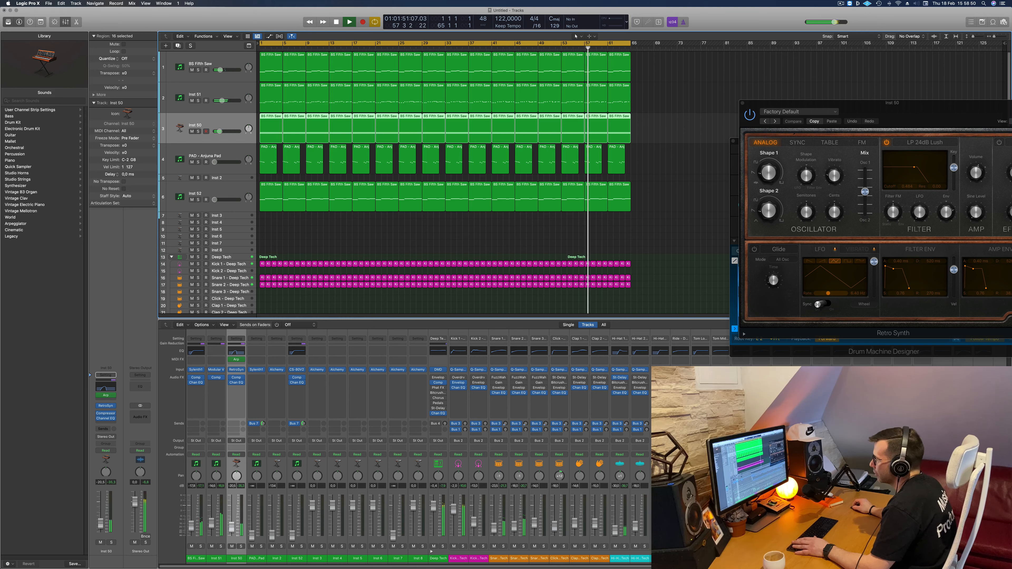
# - Reopen the Retro Synth window of the Inst 50 track and move it fully into view over the arrangement
pyautogui.click(107, 406)
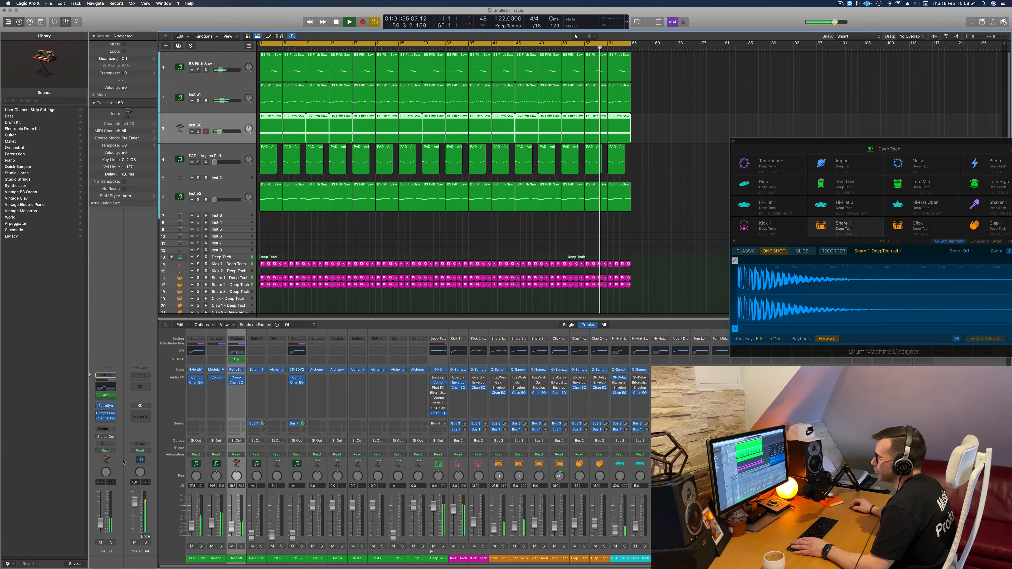
pyautogui.click(107, 405)
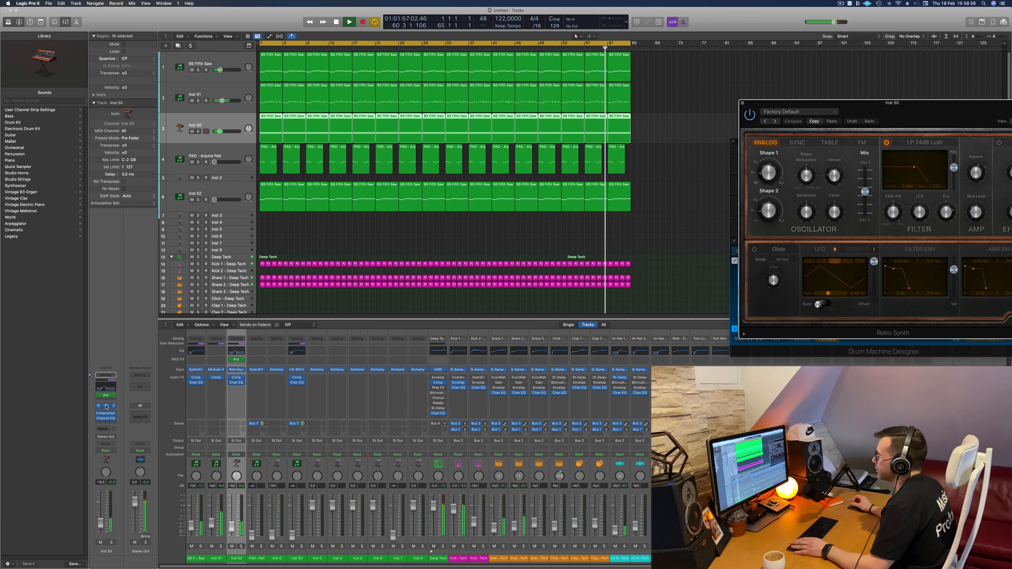
pyautogui.moveTo(904, 113); pyautogui.dragTo(652, 134)
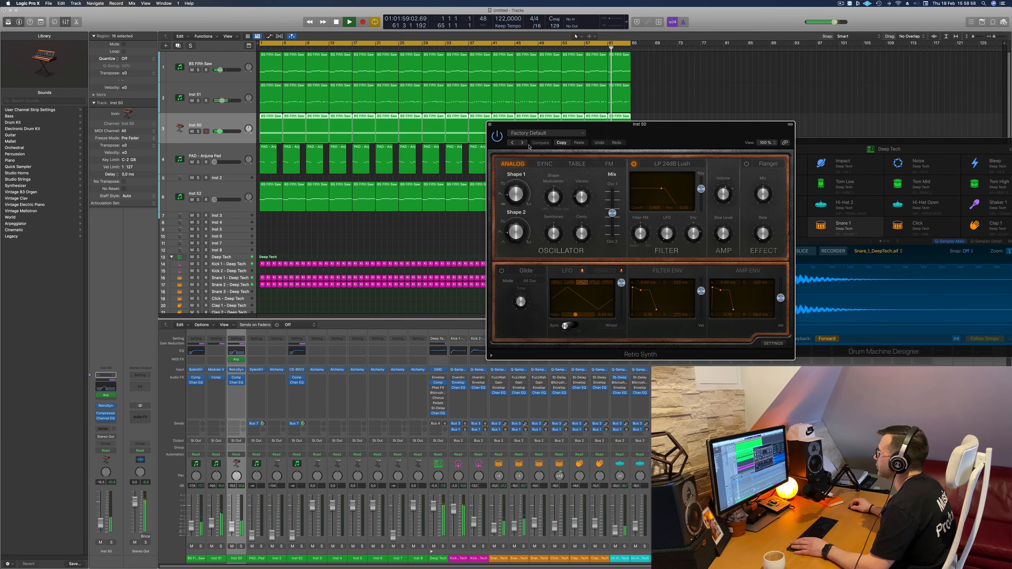
# - Audition successive Retro Synth lead presets on the Inst 50 track, from Antimatter Synth through Big Syncer and Deep Sigh to Digicream
pyautogui.click(523, 143)
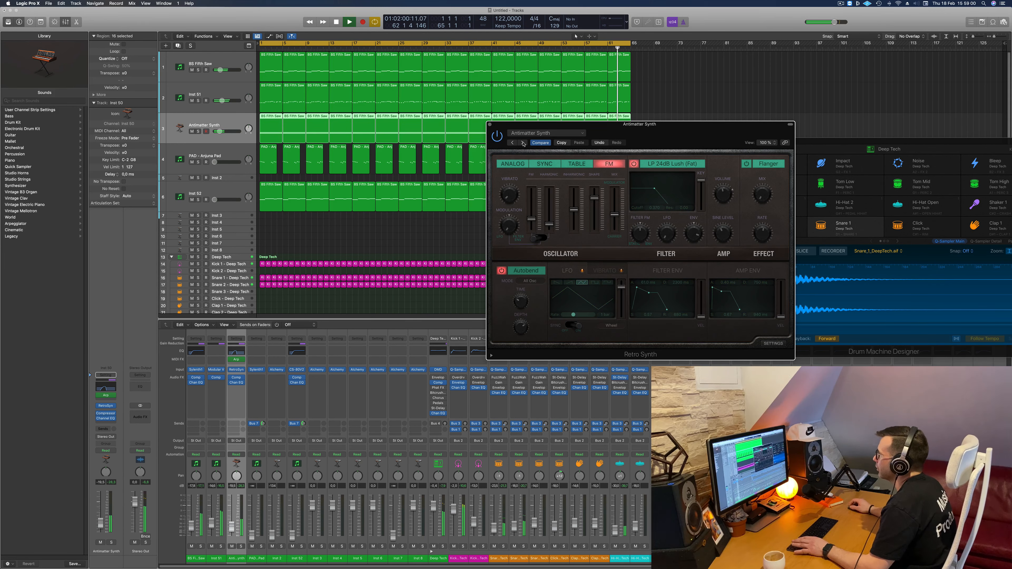
pyautogui.click(523, 143)
pyautogui.click(523, 143)
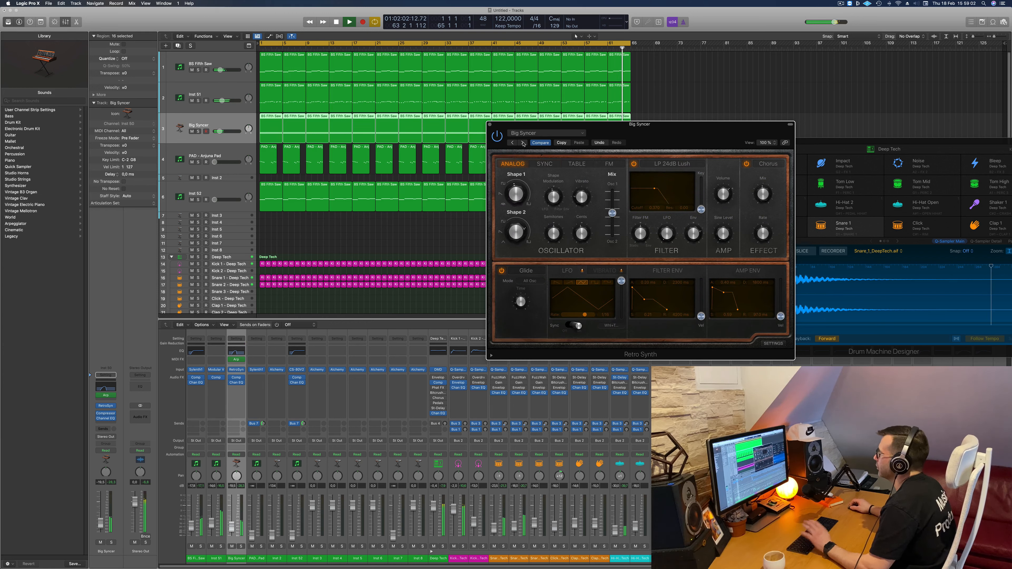
pyautogui.click(523, 143)
pyautogui.click(523, 143)
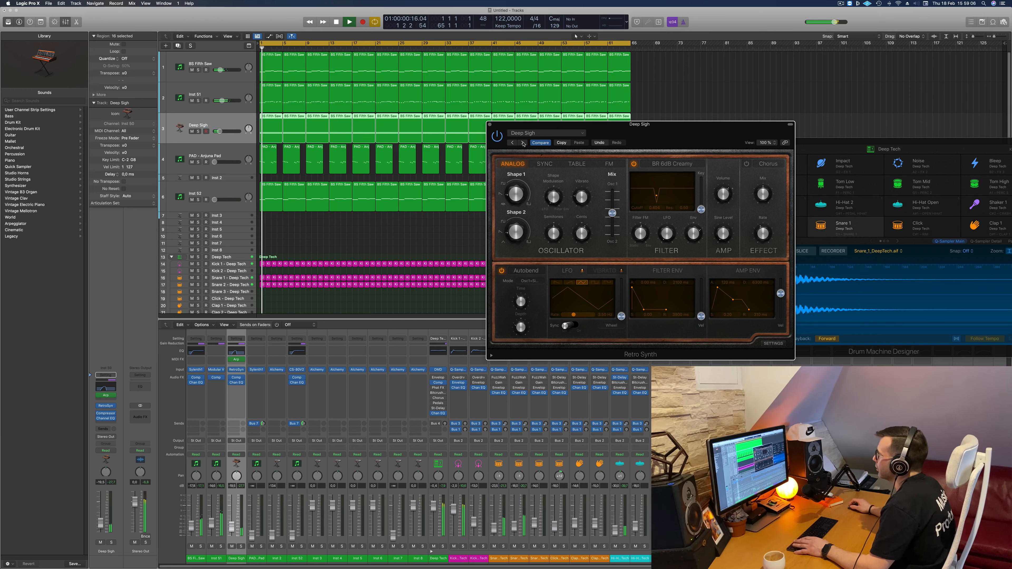
pyautogui.click(523, 143)
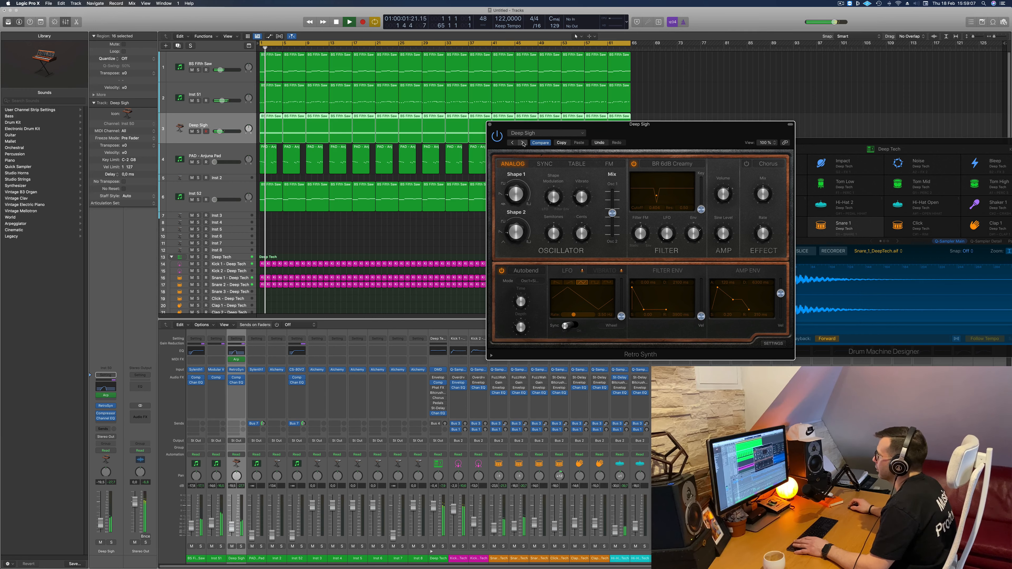
# - Audition the Retro Synth bass presets on the same track, from Airbass Synth through Analog Funk to Big Tooth Bass
pyautogui.click(544, 134)
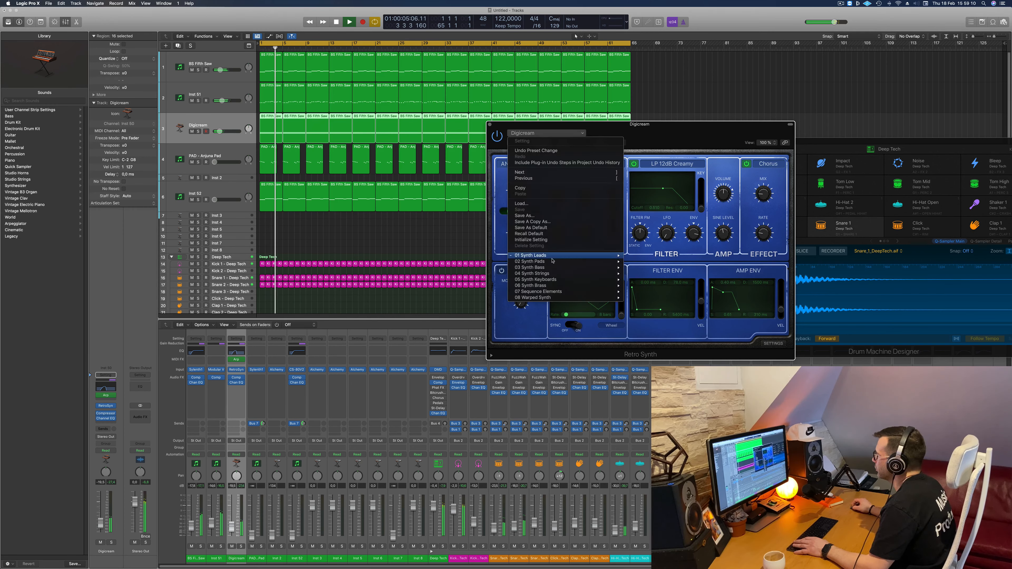
pyautogui.moveTo(556, 266)
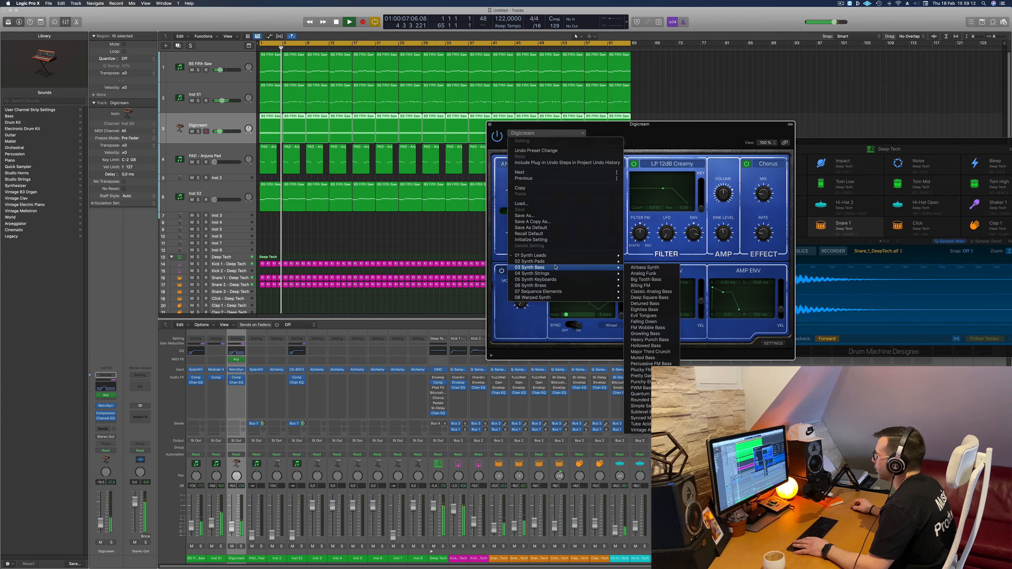
pyautogui.click(644, 267)
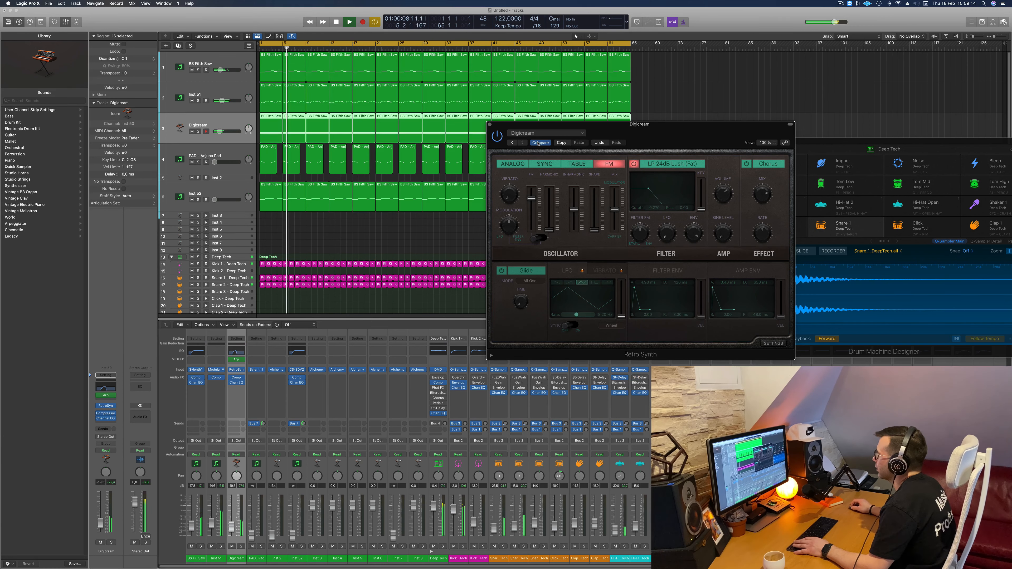
pyautogui.click(522, 143)
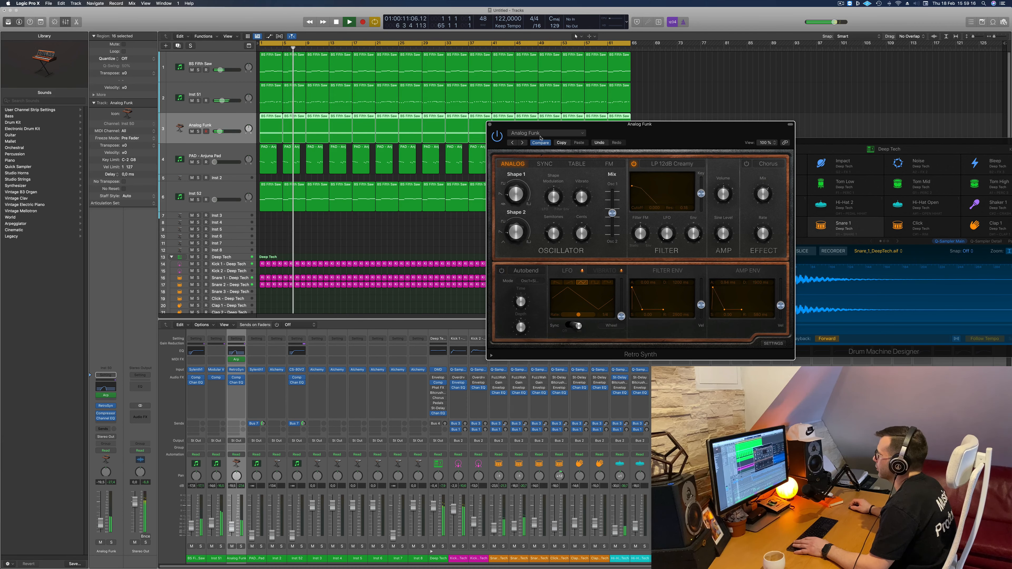
# - Load the Synth Keyboards preset Calming Bells in Retro Synth and advance through Delicate Chimes and FM Bells to Harmonic Waves
pyautogui.click(553, 133)
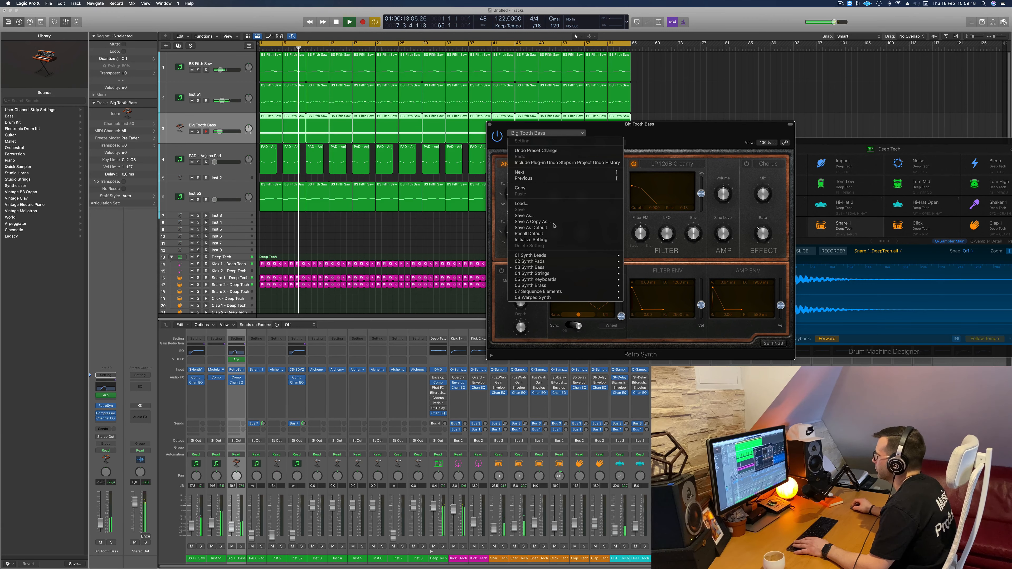
pyautogui.moveTo(548, 281)
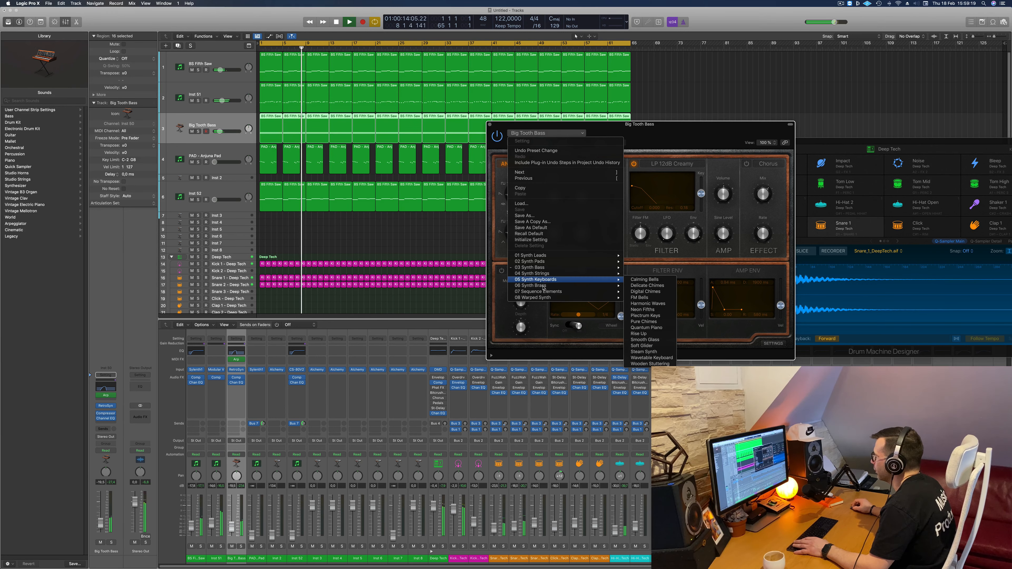
pyautogui.click(647, 281)
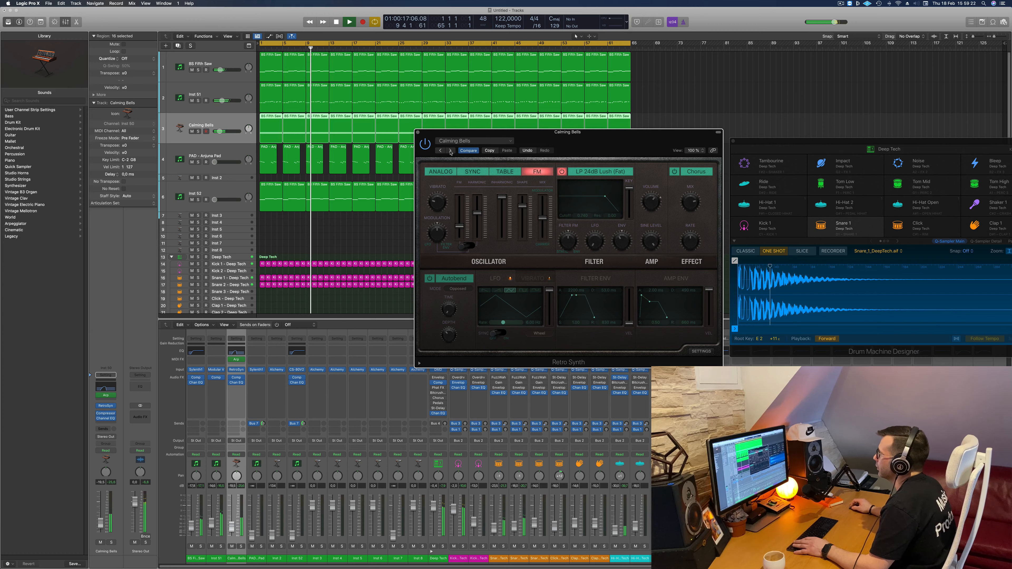
pyautogui.click(450, 151)
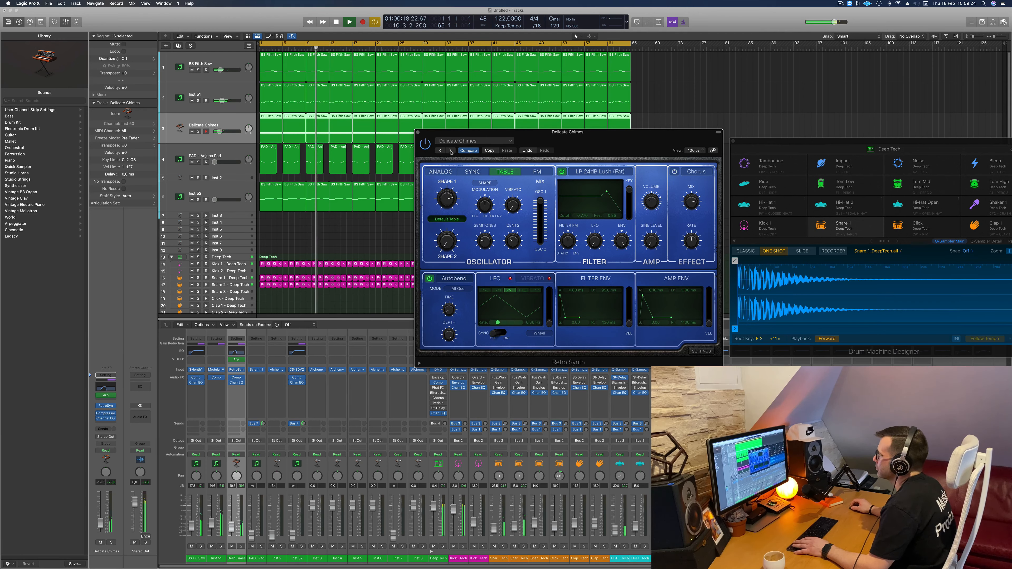
pyautogui.click(450, 150)
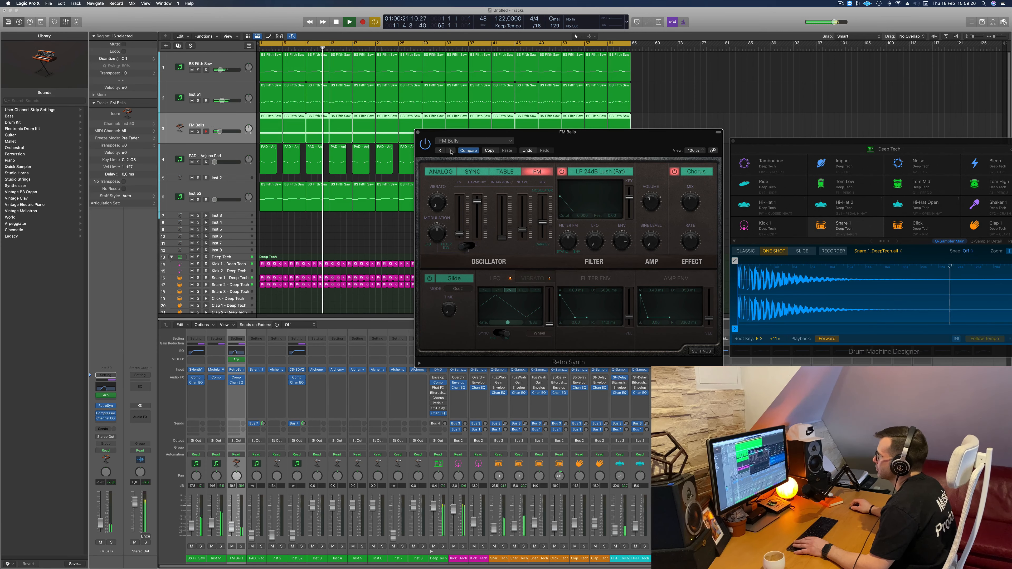
pyautogui.click(450, 150)
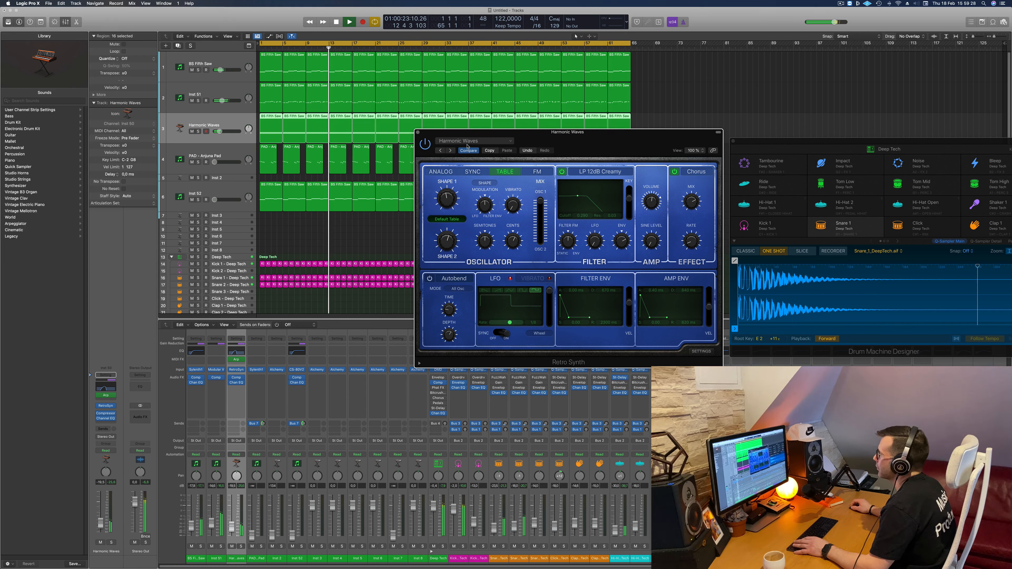
# - Load the Synth Leads preset Wormhole Lead in Retro Synth and step backwards through Vintage Doppler, Tri Pulse Lead and Tempo Maker to Synthesized Voice
pyautogui.click(474, 141)
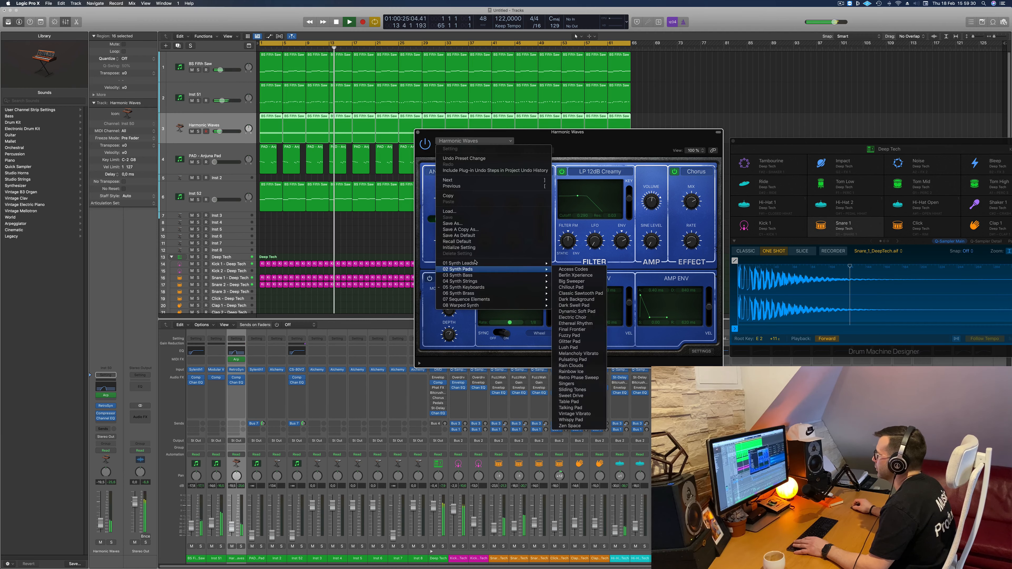
pyautogui.moveTo(480, 264)
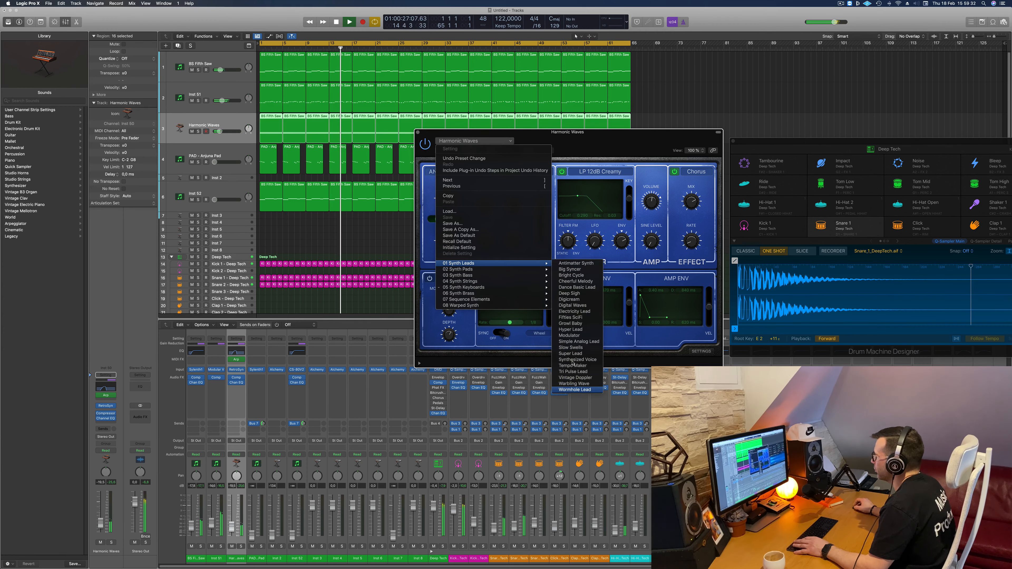
pyautogui.click(571, 390)
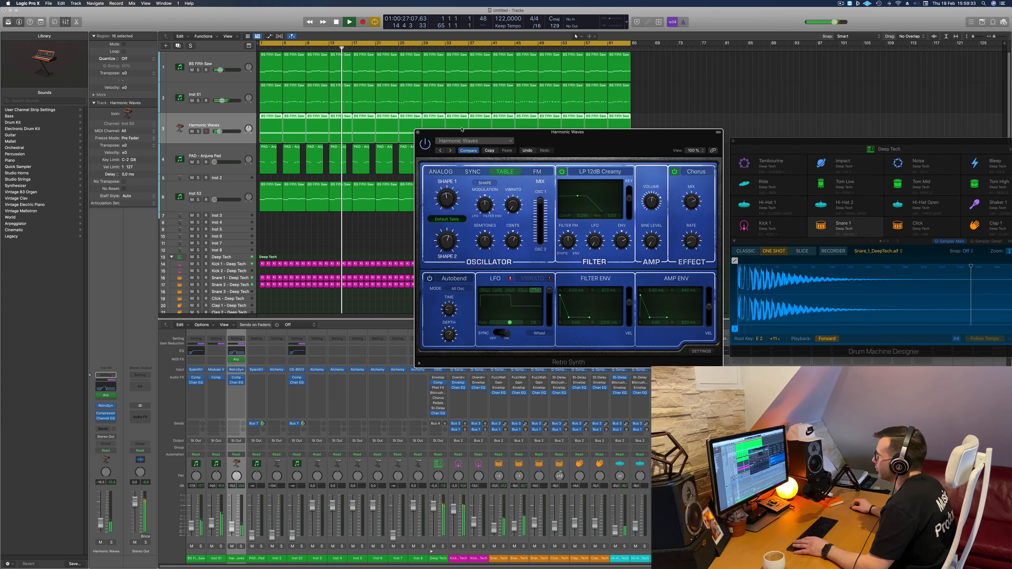
pyautogui.click(440, 151)
pyautogui.click(440, 151)
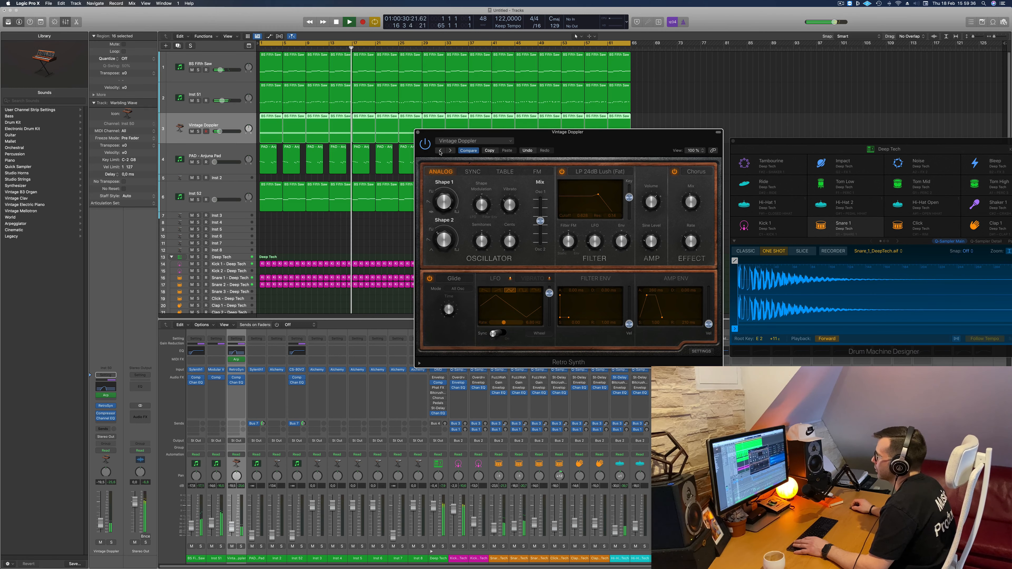
pyautogui.click(440, 151)
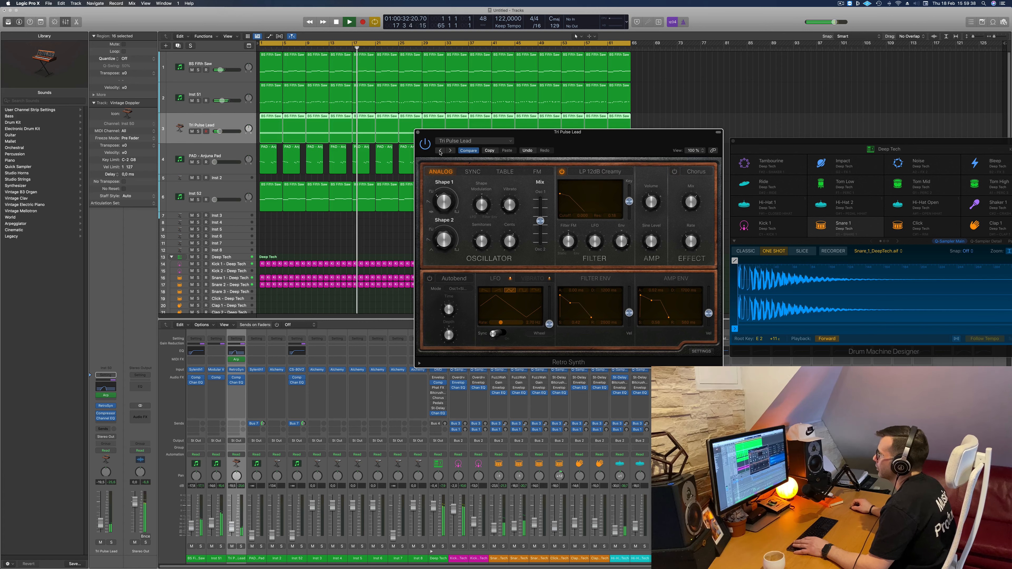
pyautogui.click(440, 151)
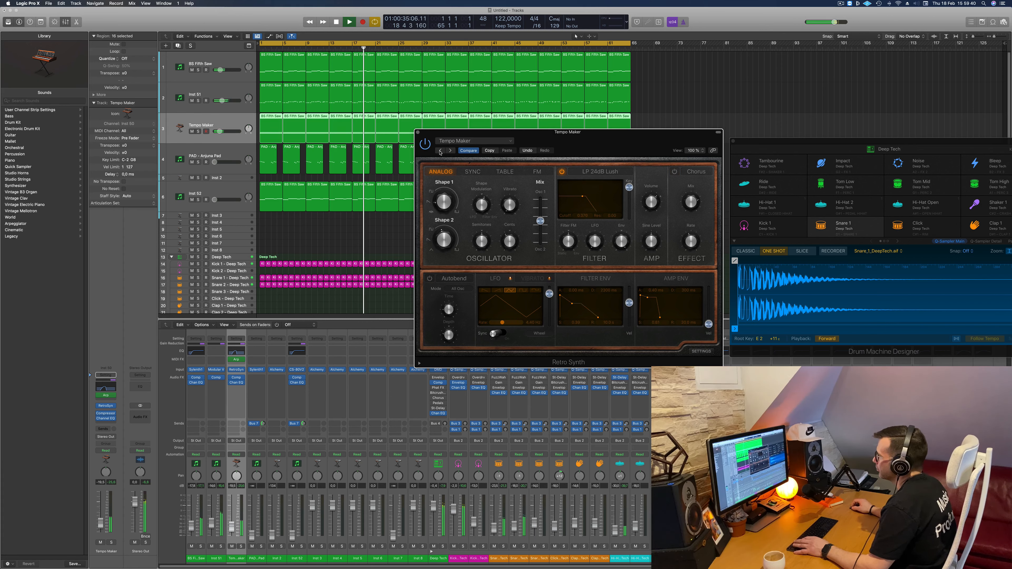
pyautogui.click(440, 150)
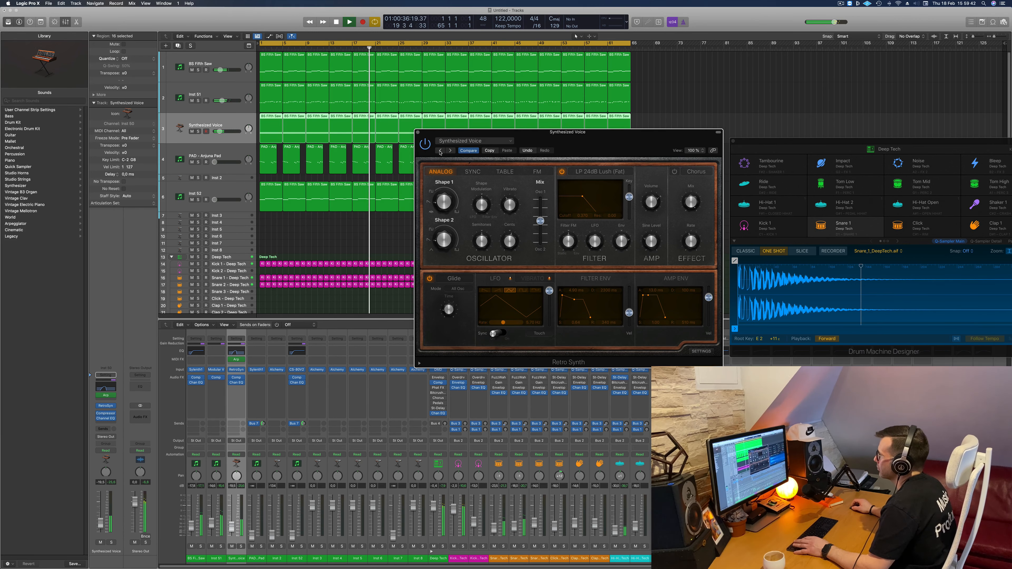
# - Continue backwards through the Retro Synth lead presets from Super Lead through Simple Analog Lead, Hyper Lead and Fifties SciFi to Electricity Lead
pyautogui.click(439, 151)
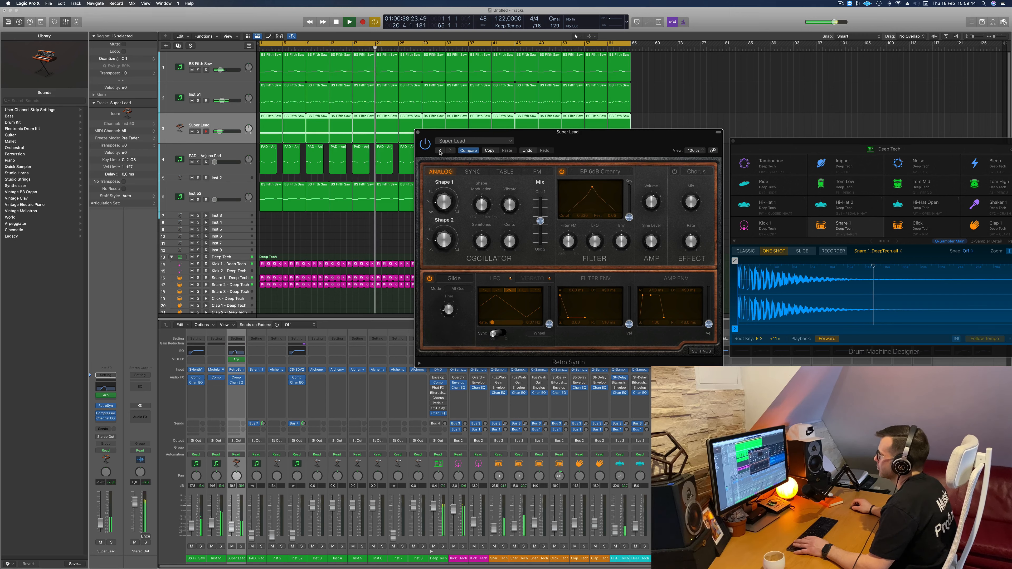
pyautogui.click(439, 151)
pyautogui.click(440, 151)
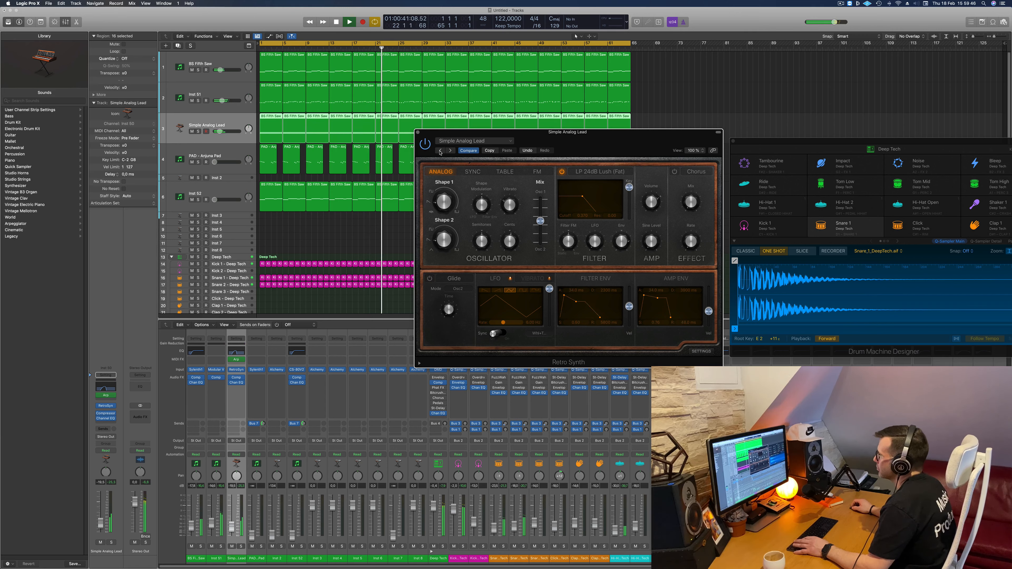
pyautogui.click(439, 151)
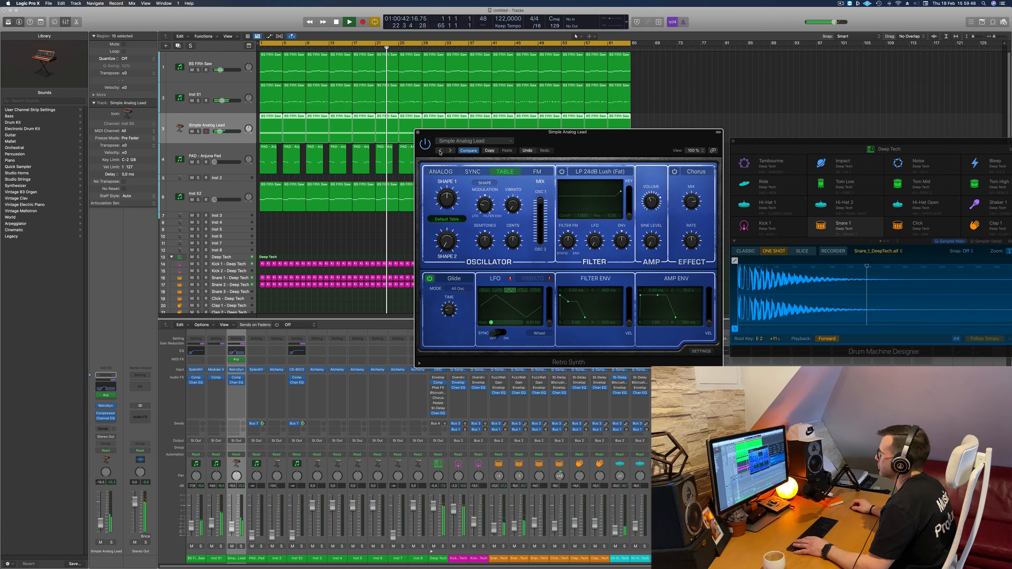
pyautogui.click(439, 151)
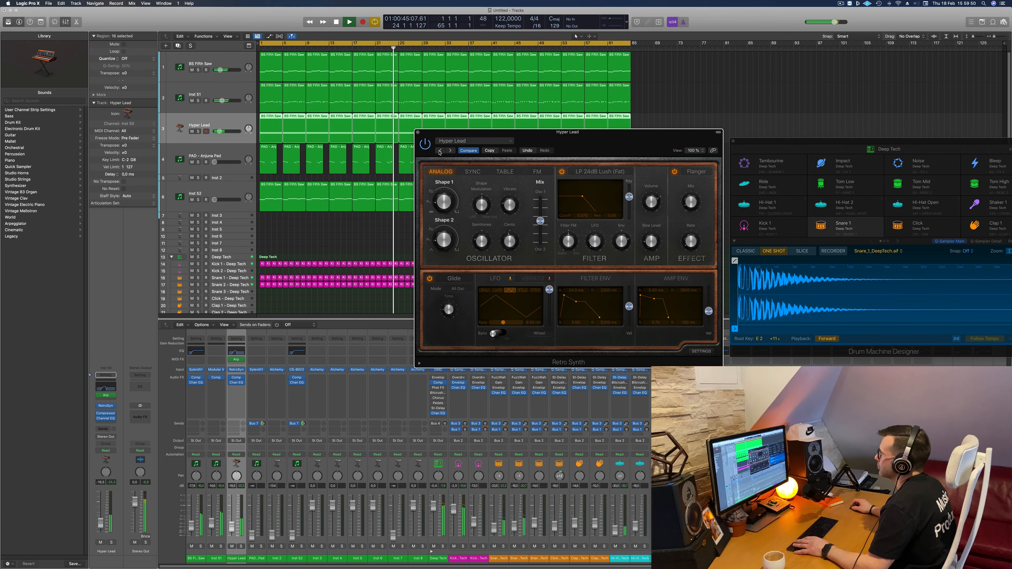
pyautogui.click(439, 151)
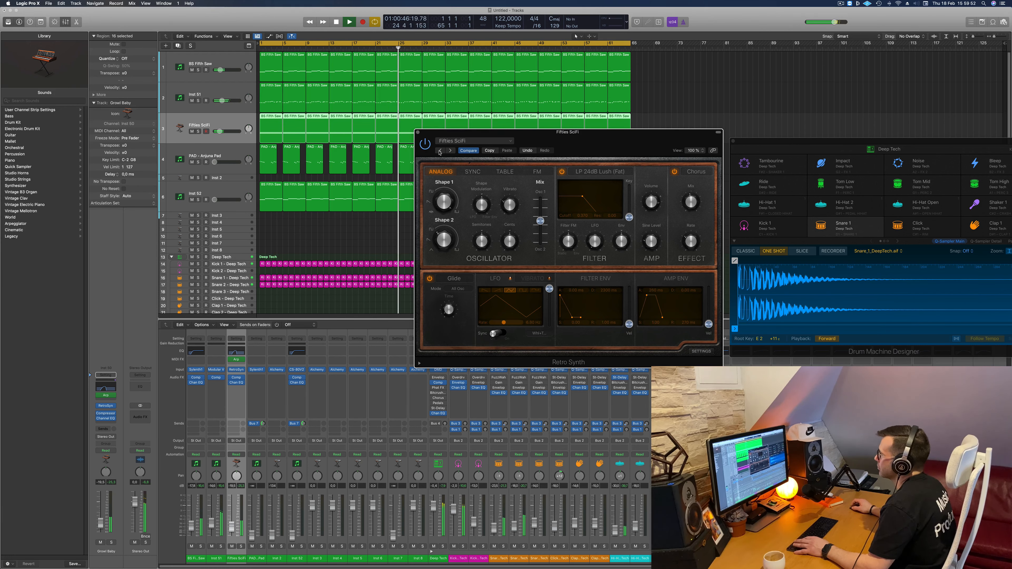
pyautogui.click(439, 151)
# - Recall the default setting in Retro Synth on the Electricity Lead track and reposition the plug-in window over the arrangement
pyautogui.click(464, 142)
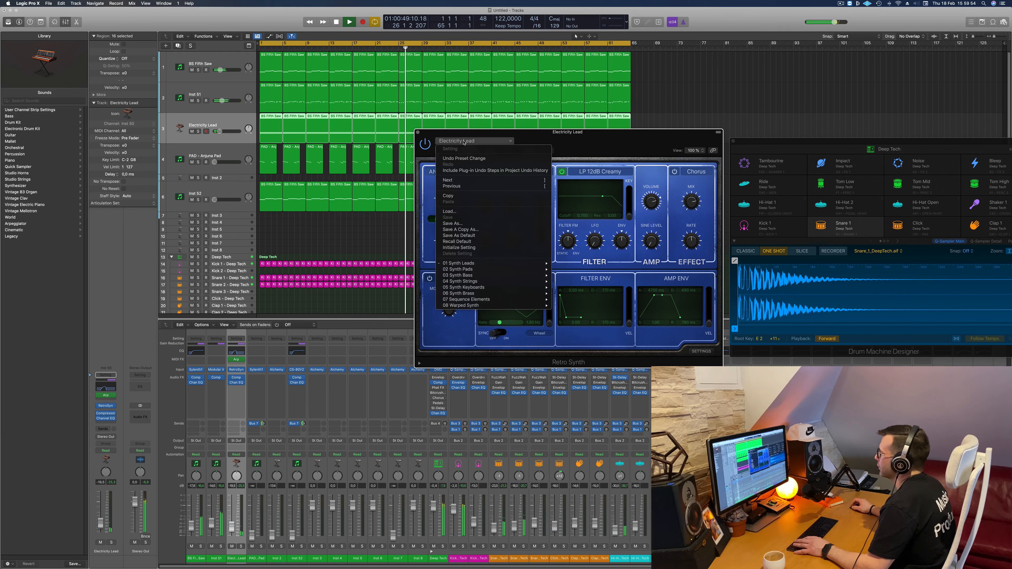
pyautogui.click(556, 133)
pyautogui.click(470, 152)
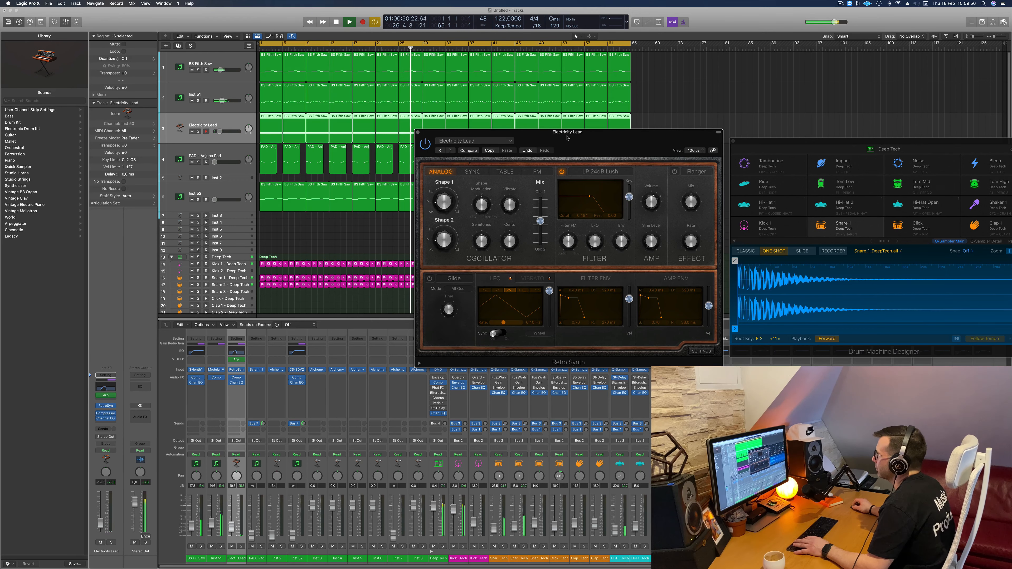
pyautogui.moveTo(462, 150); pyautogui.dragTo(403, 153)
pyautogui.click(410, 144)
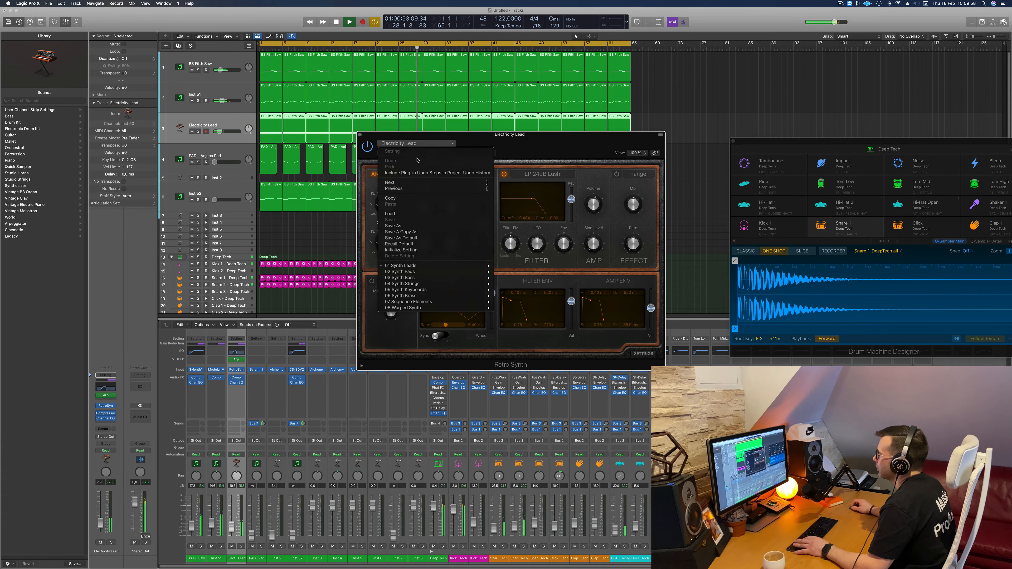
pyautogui.click(406, 244)
pyautogui.moveTo(535, 149); pyautogui.dragTo(571, 138)
# - Restart playback from the beginning of the project and close the Retro Synth window
pyautogui.press('Return')
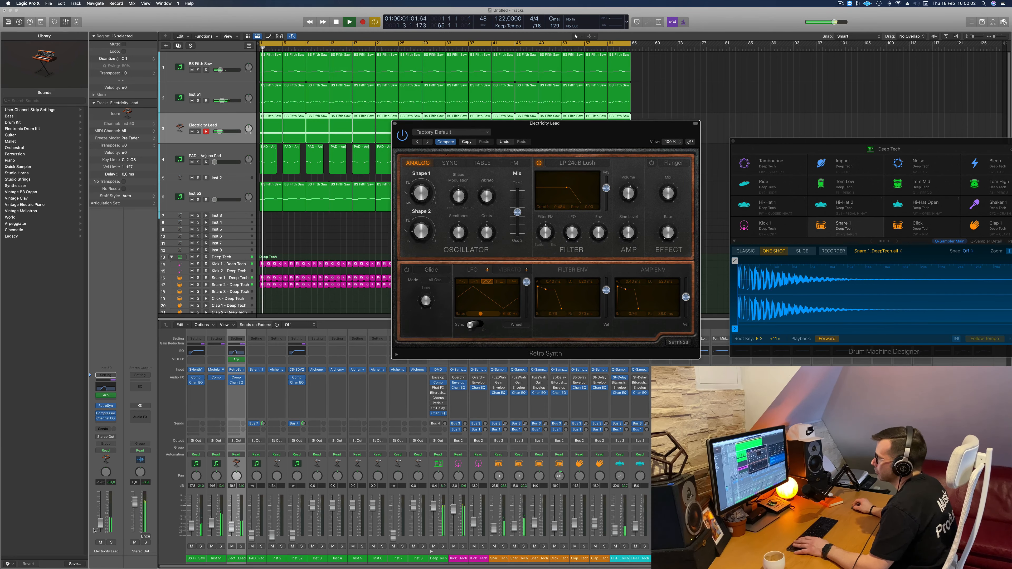
pyautogui.press('Return')
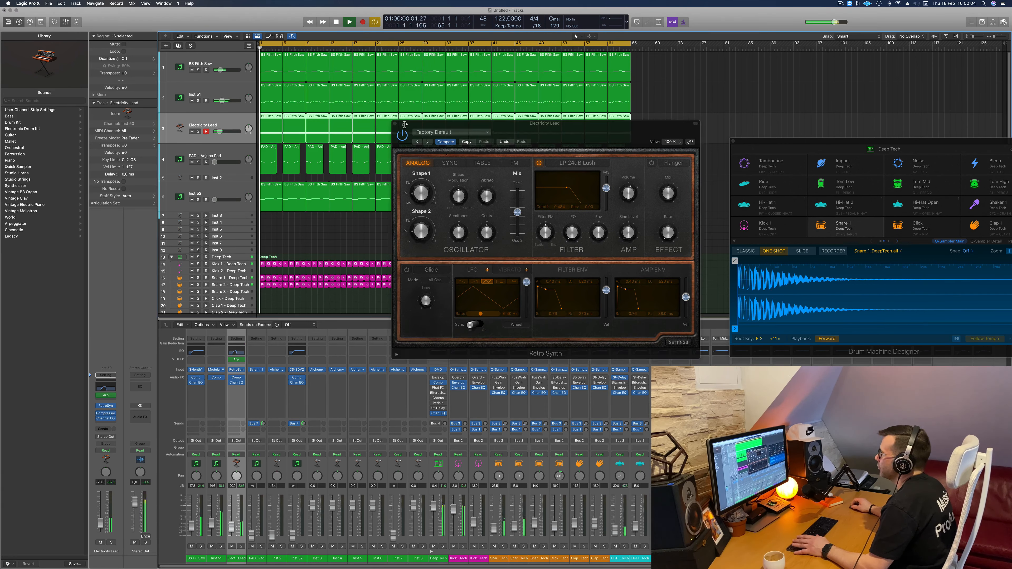
pyautogui.click(396, 124)
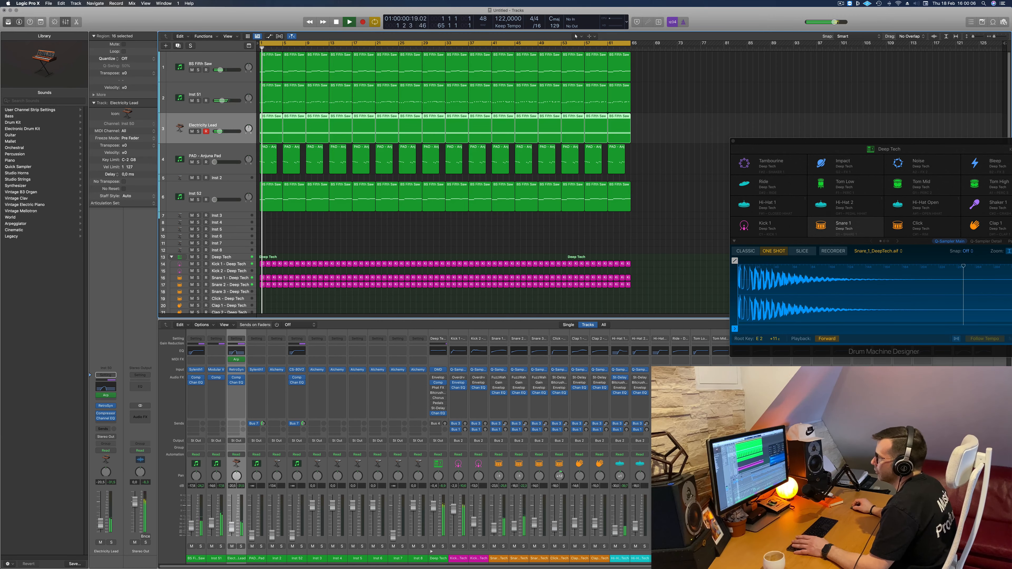
# - Bring the Inst 52 track up in the playing mix and move the empty Inst 2 track down below Inst 4
pyautogui.click(217, 190)
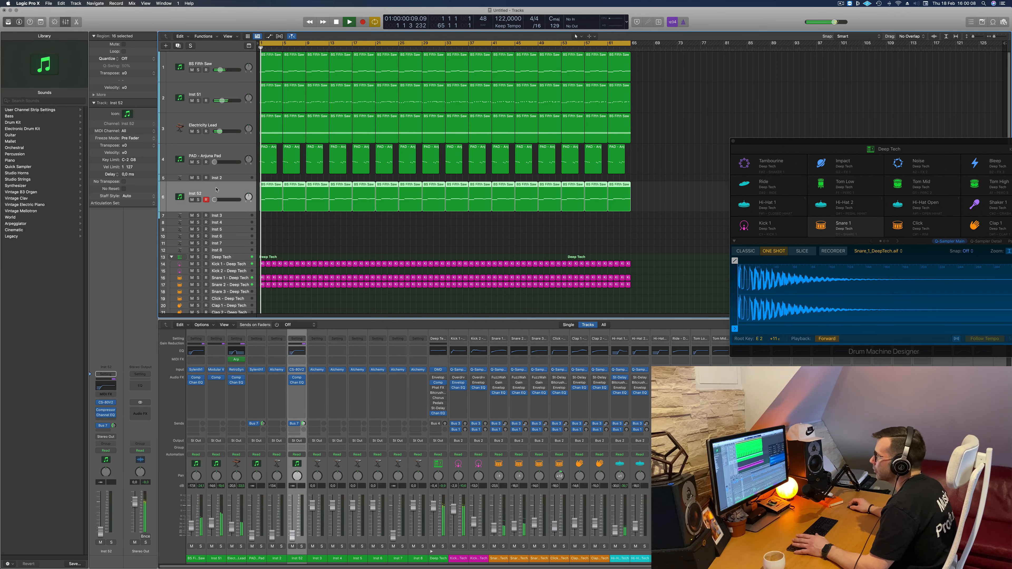
pyautogui.press('space')
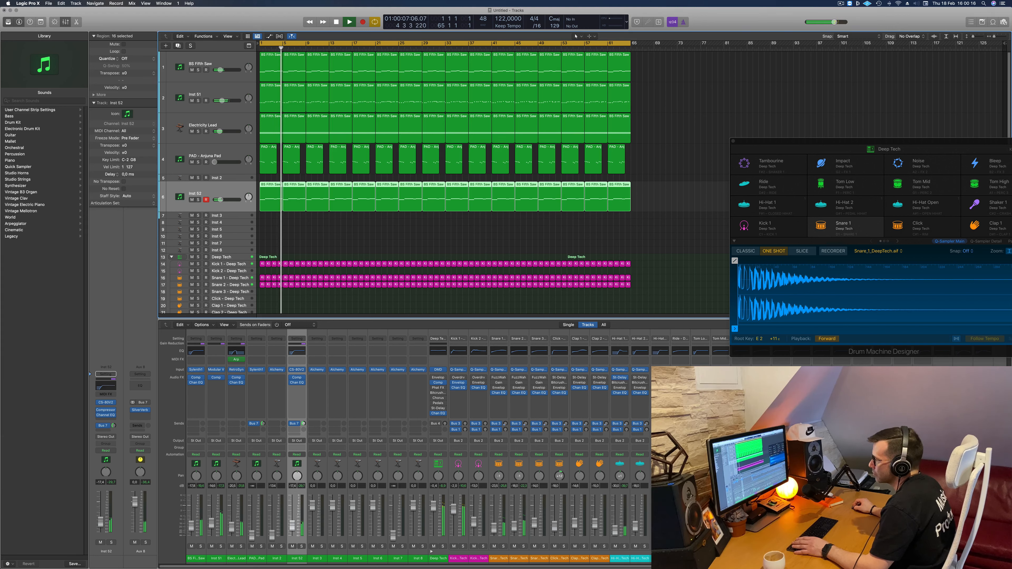
pyautogui.click(238, 153)
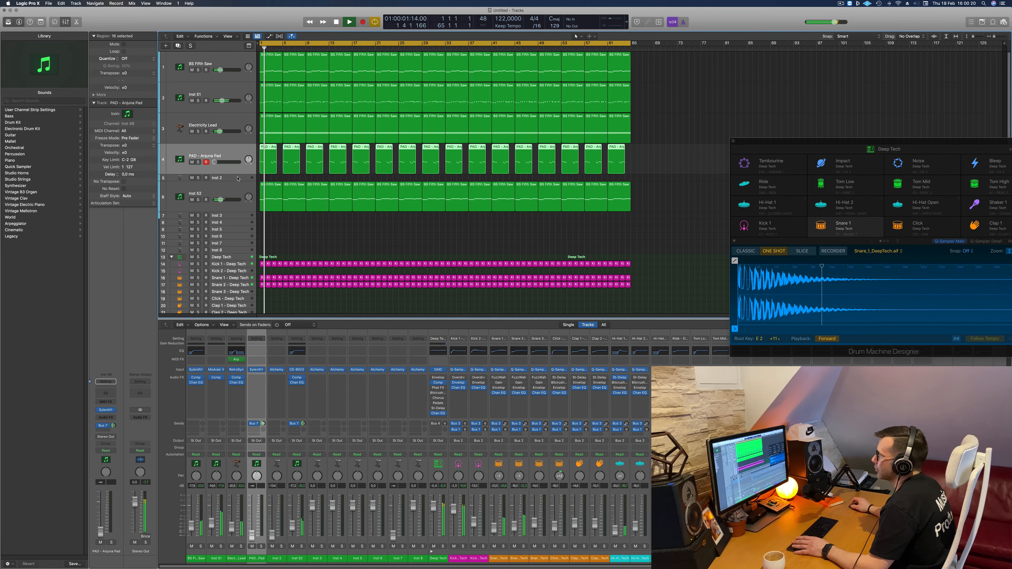
pyautogui.moveTo(237, 179); pyautogui.dragTo(237, 222)
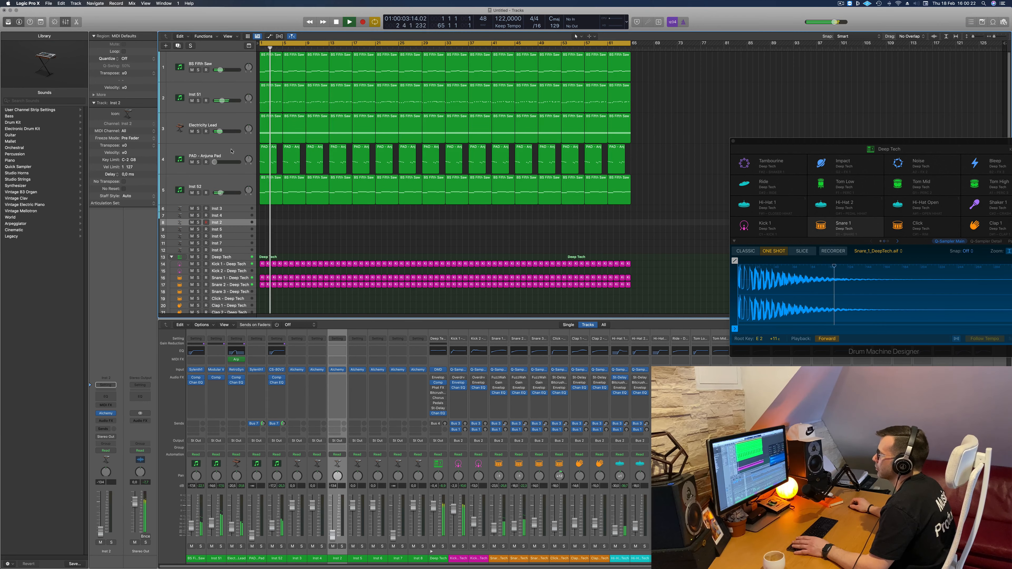
# - Add a Channel EQ to the PAD - Anjuna Pad track and enable its low cut at 214 Hz with a 12 dB/Oct slope
pyautogui.click(231, 150)
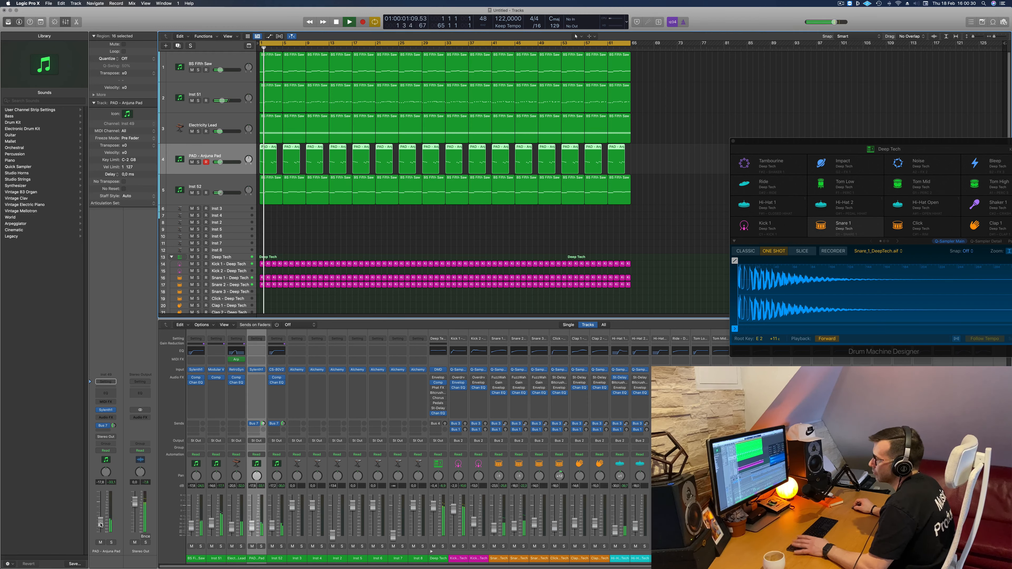
pyautogui.click(109, 393)
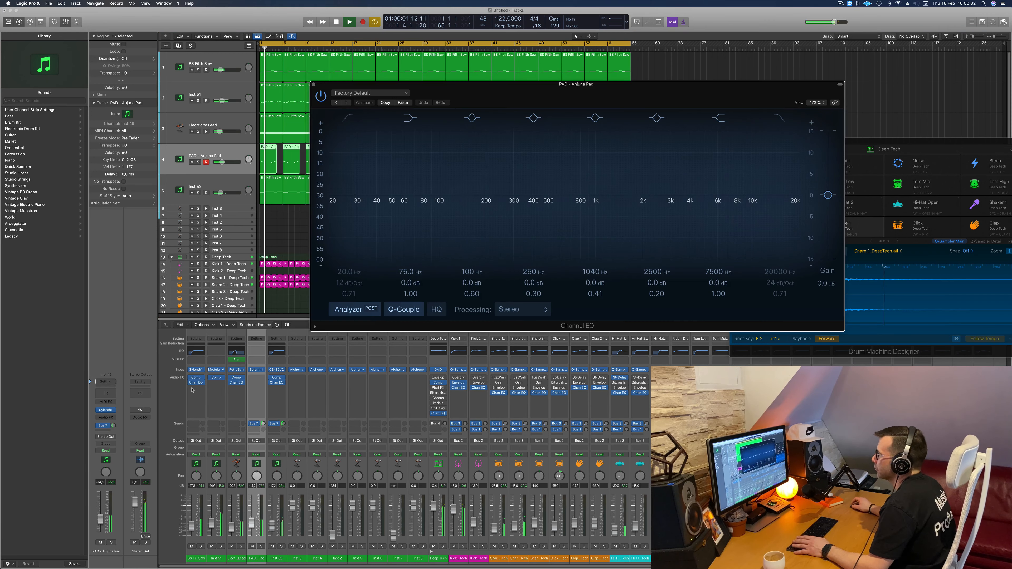
pyautogui.click(352, 120)
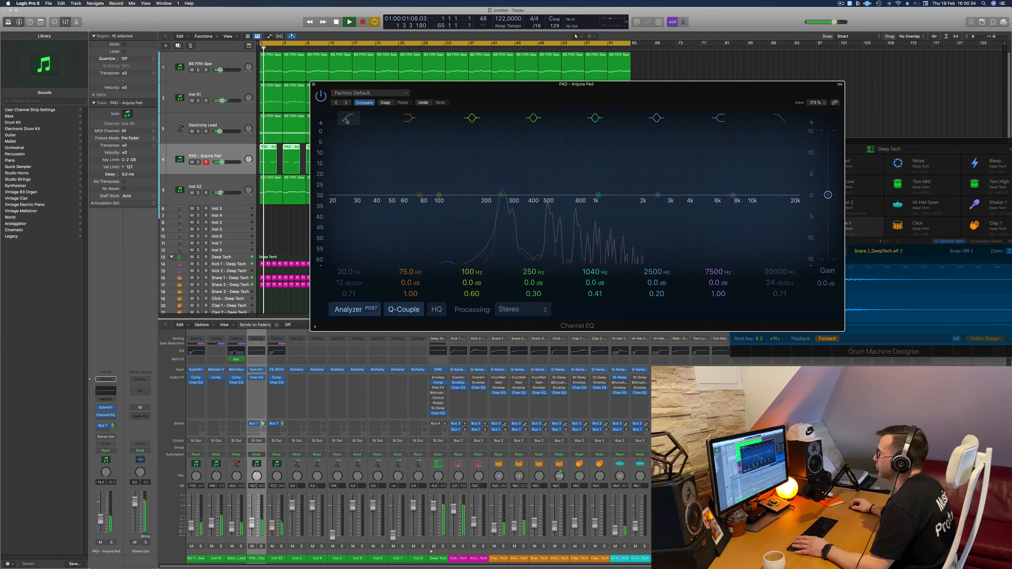
pyautogui.moveTo(355, 170); pyautogui.dragTo(497, 172)
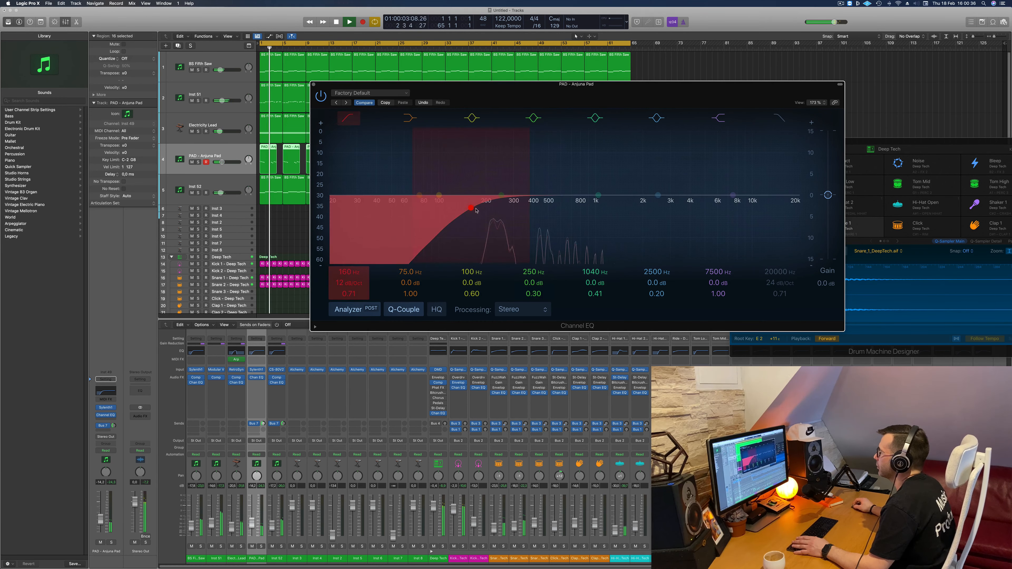
pyautogui.moveTo(470, 207); pyautogui.dragTo(491, 204)
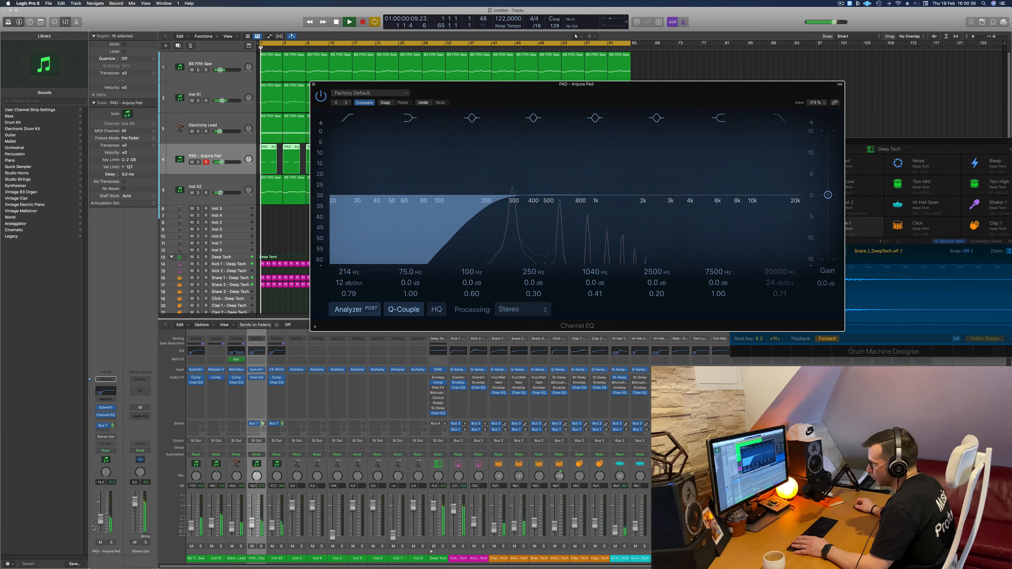
# - Raise the PAD - Anjuna Pad track's level slightly while the mix plays, and close the Channel EQ window
pyautogui.moveTo(100, 519); pyautogui.dragTo(101, 516)
pyautogui.press('space')
pyautogui.press('space')
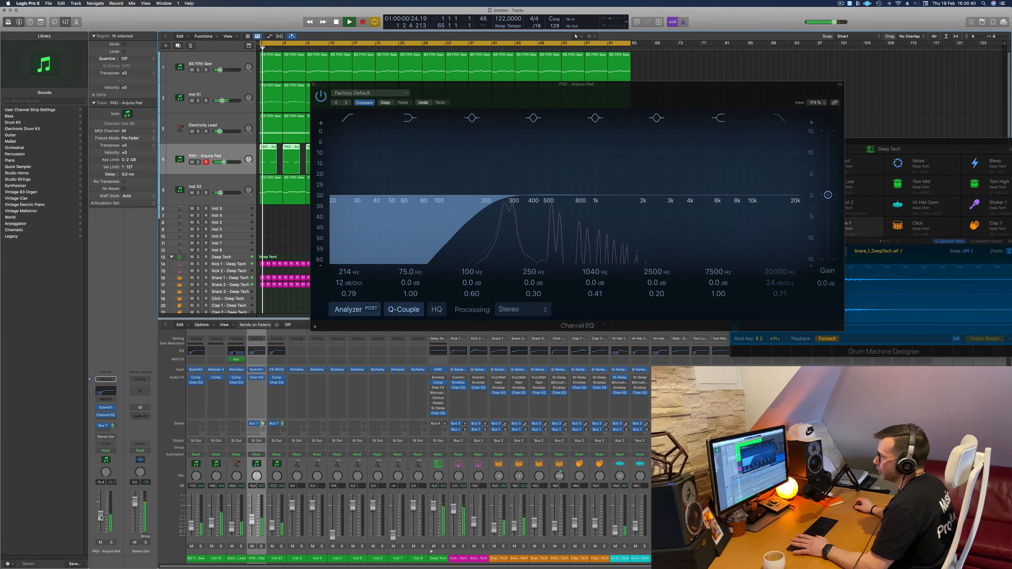
pyautogui.moveTo(100, 517); pyautogui.dragTo(100, 516)
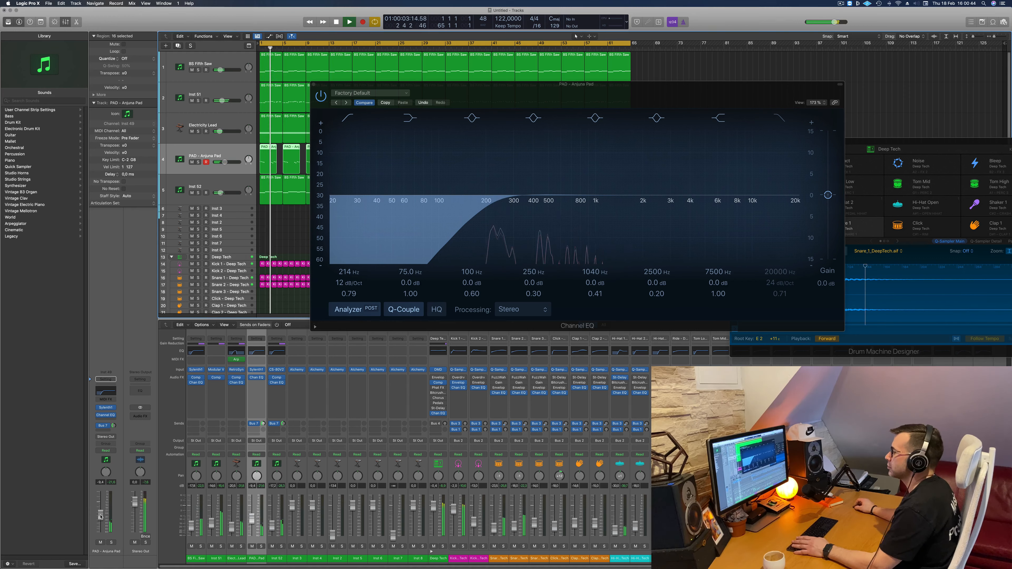
pyautogui.moveTo(101, 516); pyautogui.dragTo(101, 516)
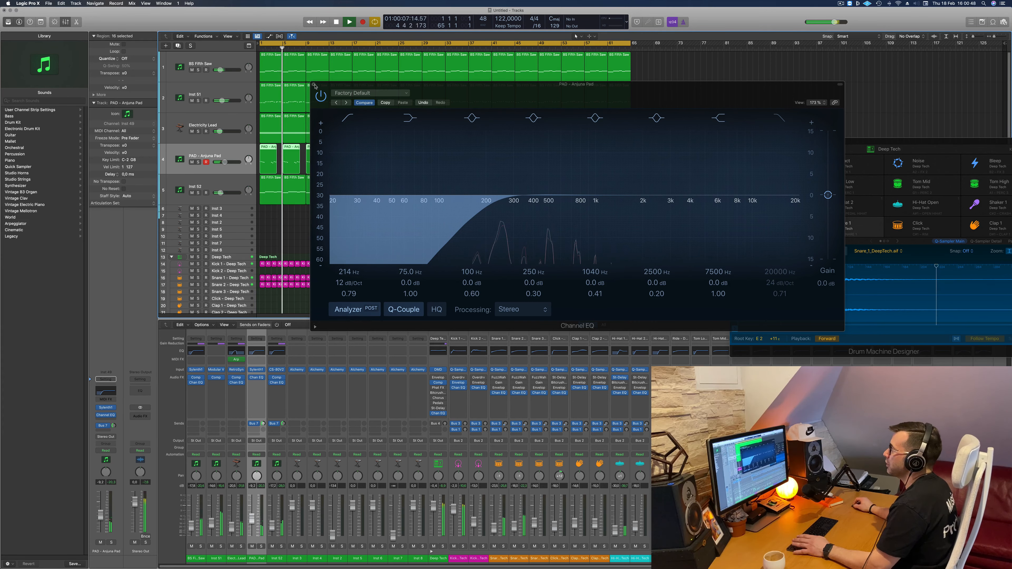
pyautogui.click(314, 86)
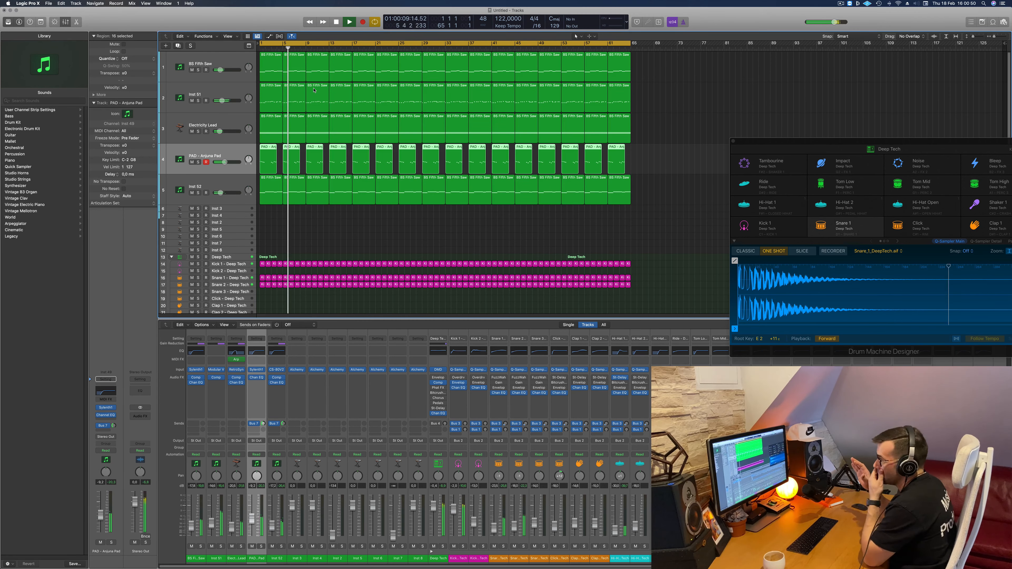